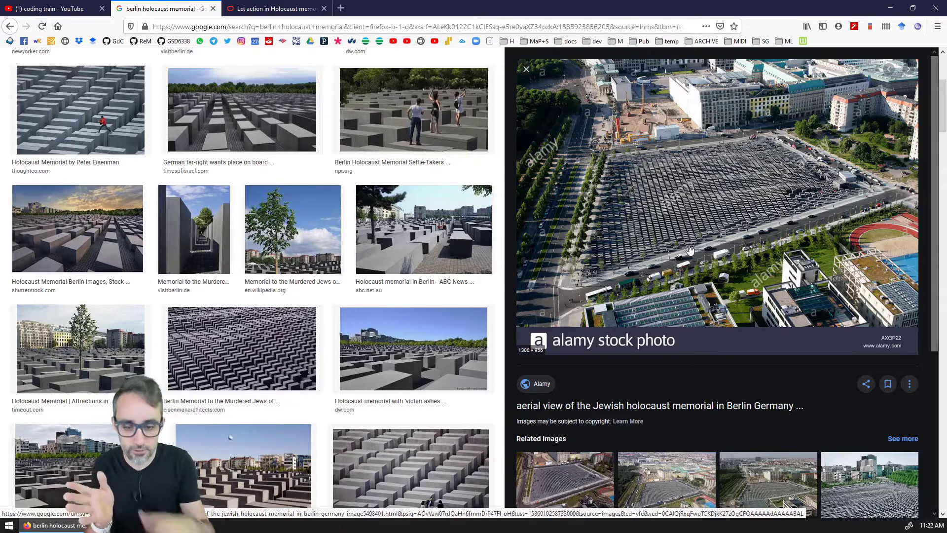
Examine photos of the Berlin Holocaust Memorial, including an enlarged view of the Exhibition under the Holocaust Memorial image, for the block layout
scroll(690, 250, down, 2)
scroll(444, 449, down, 1)
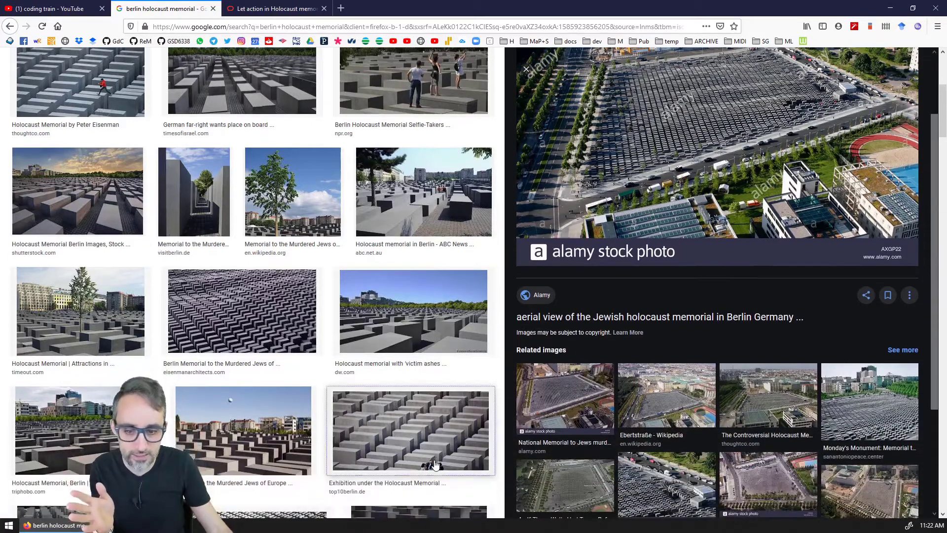
click(481, 422)
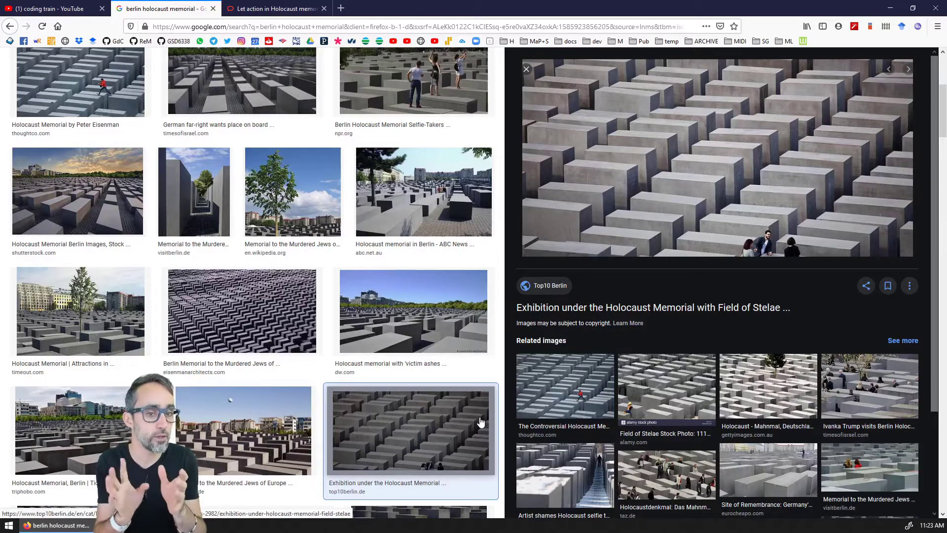
scroll(464, 321, up, 5)
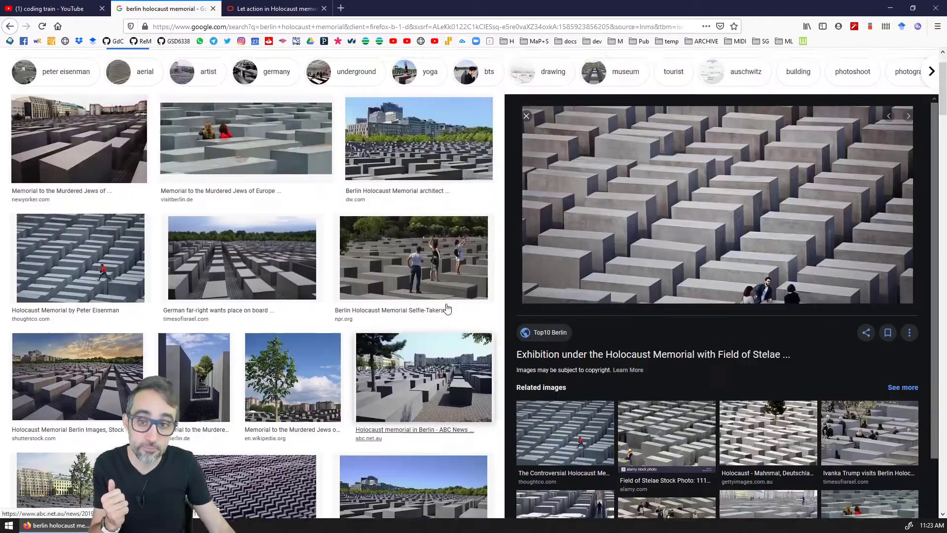
scroll(456, 324, down, 6)
scroll(425, 317, down, 2)
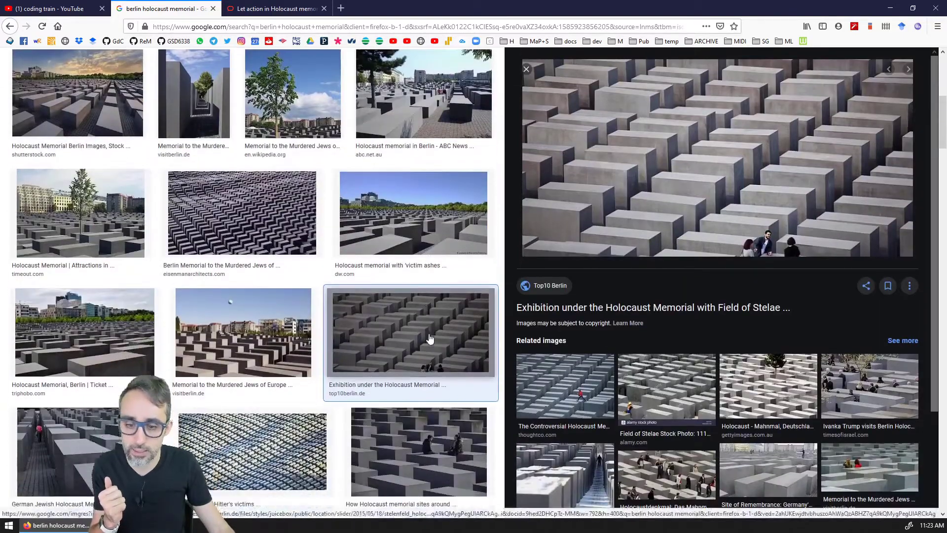
key(alt+Left)
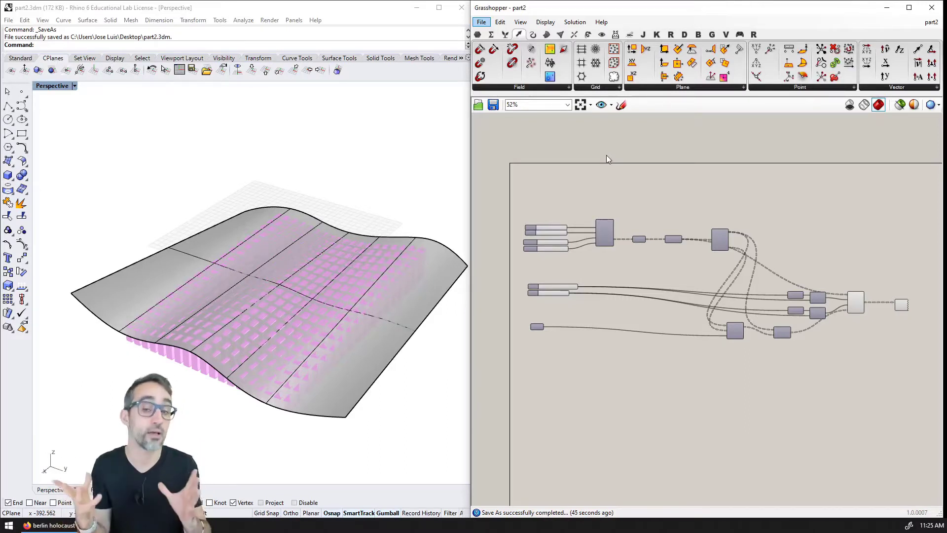
Switch to Rhino and hide the wavy surface covering the field of boxes
click(296, 307)
text(Hide)
key(Return)
right_drag(296, 306, 321, 357)
scroll(765, 283, up, 3)
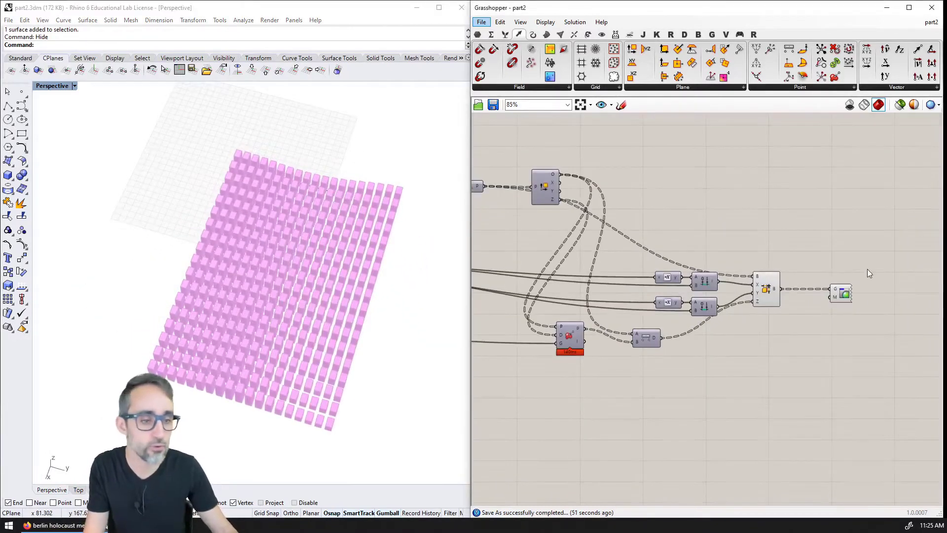
Move the Custom Preview component up and away from the box component in the Grasshopper definition
click(841, 292)
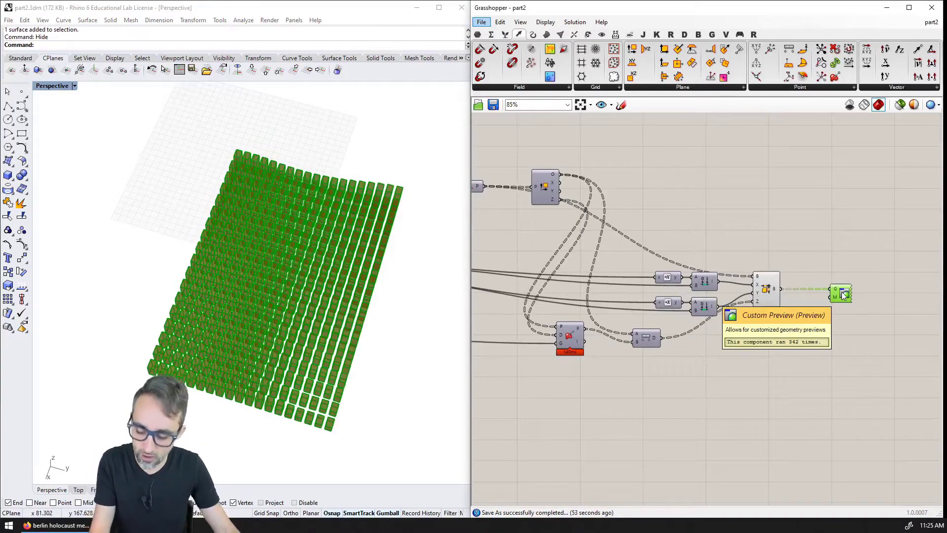
drag(836, 303, 883, 176)
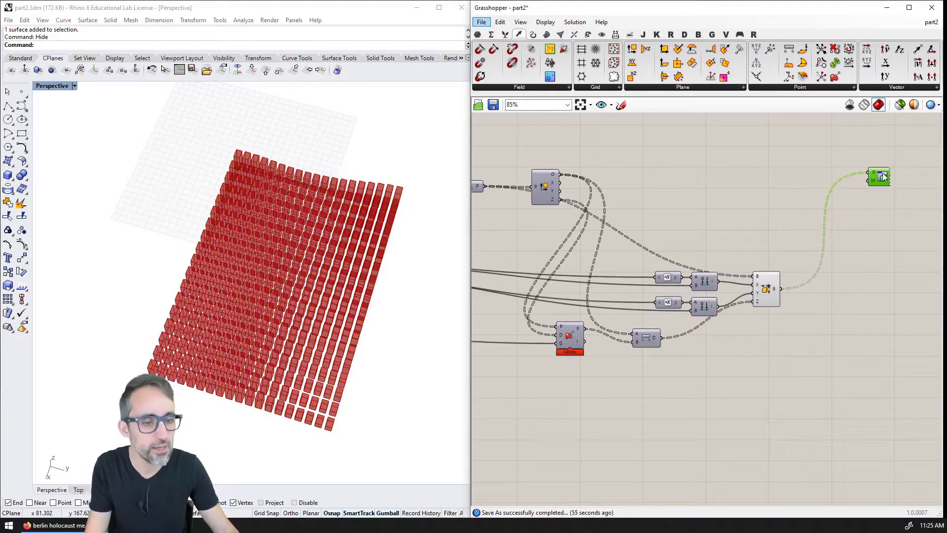
right_drag(327, 349, 311, 376)
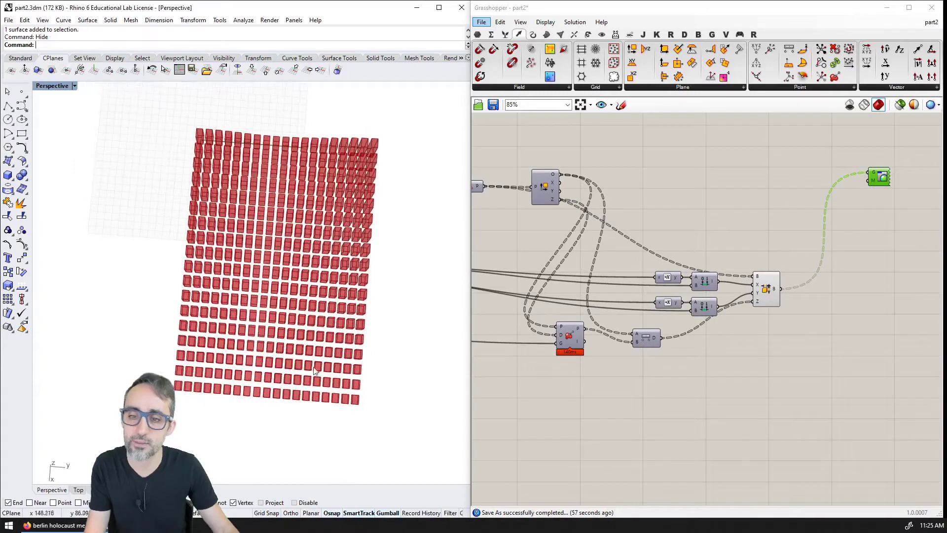
Draw a closed freeform curve over the box grid in a maximized Top viewport, following the grid's edges and cutting off the upper-right corner
double_click(53, 86)
double_click(41, 86)
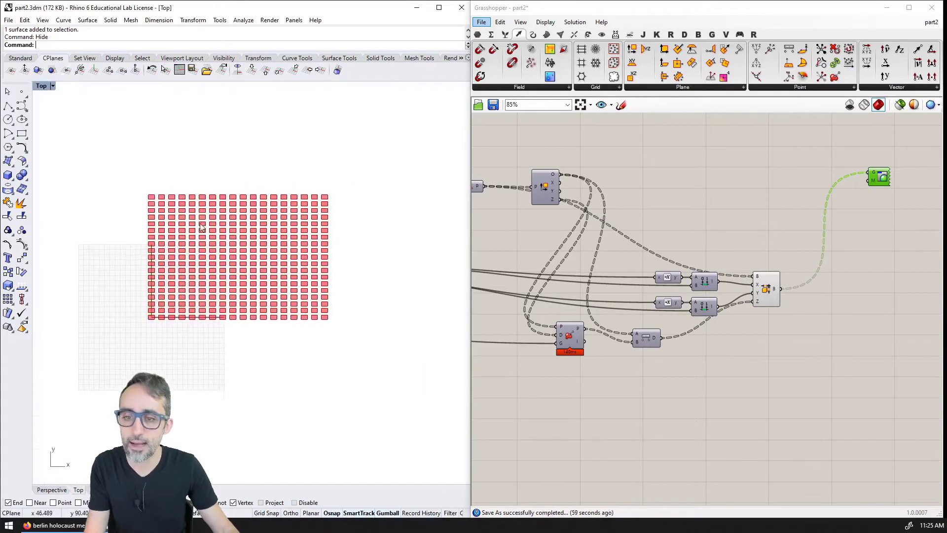
scroll(203, 226, up, 3)
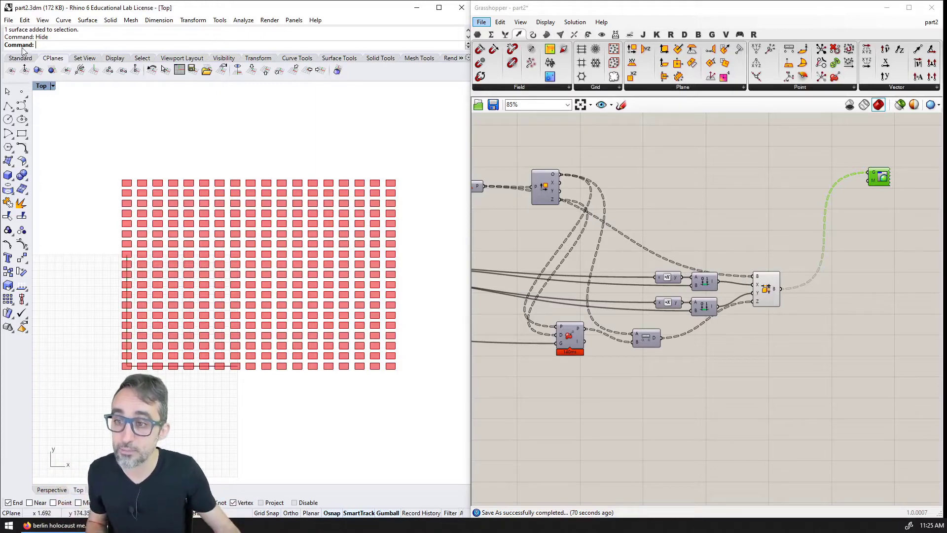
click(21, 105)
click(250, 189)
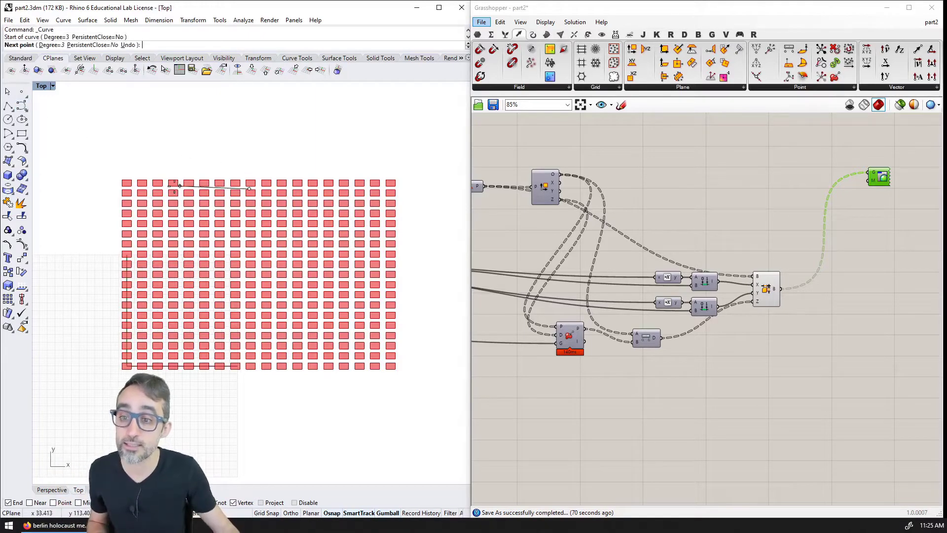
click(175, 185)
click(127, 203)
click(129, 235)
click(128, 312)
click(139, 354)
click(175, 361)
click(361, 367)
click(377, 348)
click(379, 324)
click(366, 267)
click(355, 249)
click(335, 226)
click(313, 205)
click(250, 189)
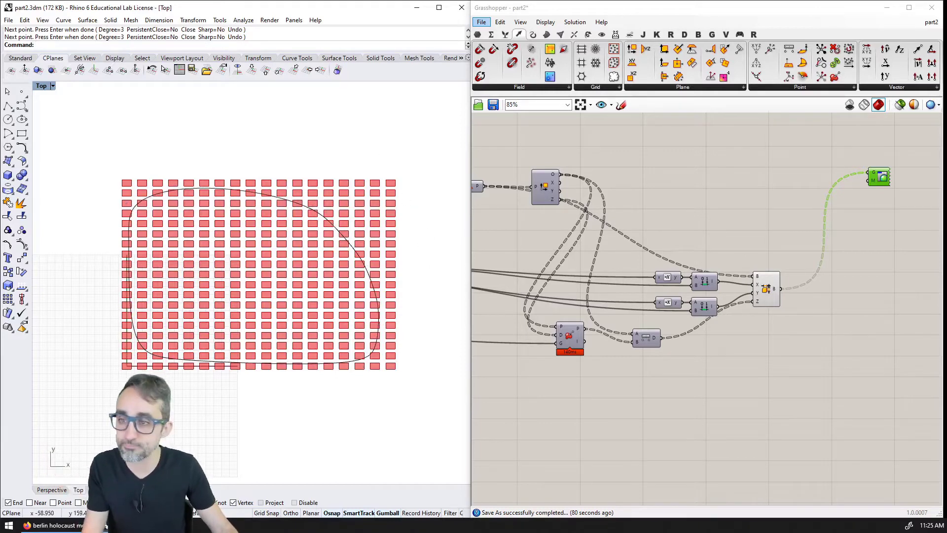
Return to a maximized Perspective viewport angled over the whole field of boxes
double_click(43, 86)
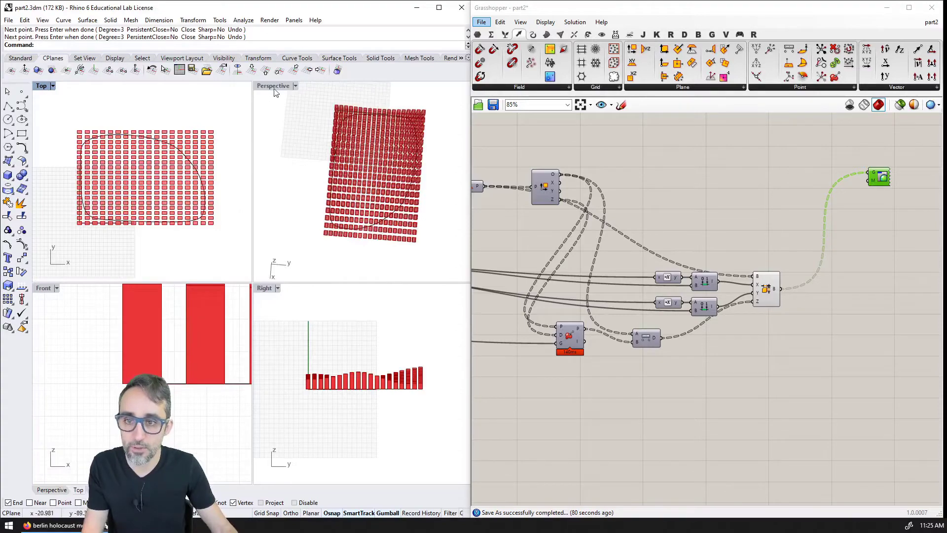
double_click(274, 86)
right_drag(354, 253, 442, 265)
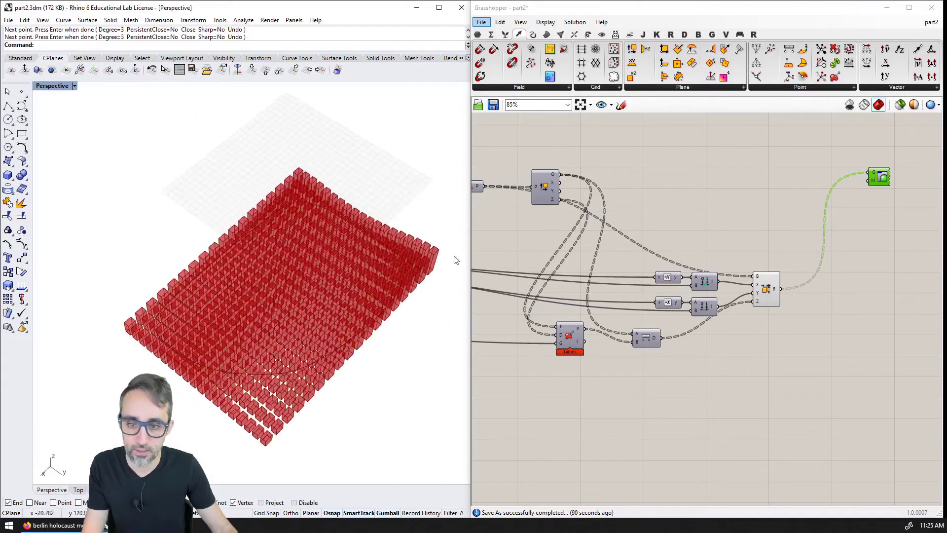
key(Return)
Add a Curve parameter to the Grasshopper canvas above the grid size sliders
right_drag(500, 314, 671, 318)
scroll(671, 319, down, 3)
scroll(547, 301, up, 2)
right_drag(548, 301, 579, 296)
scroll(557, 321, up, 2)
right_drag(551, 241, 568, 358)
double_click(548, 220)
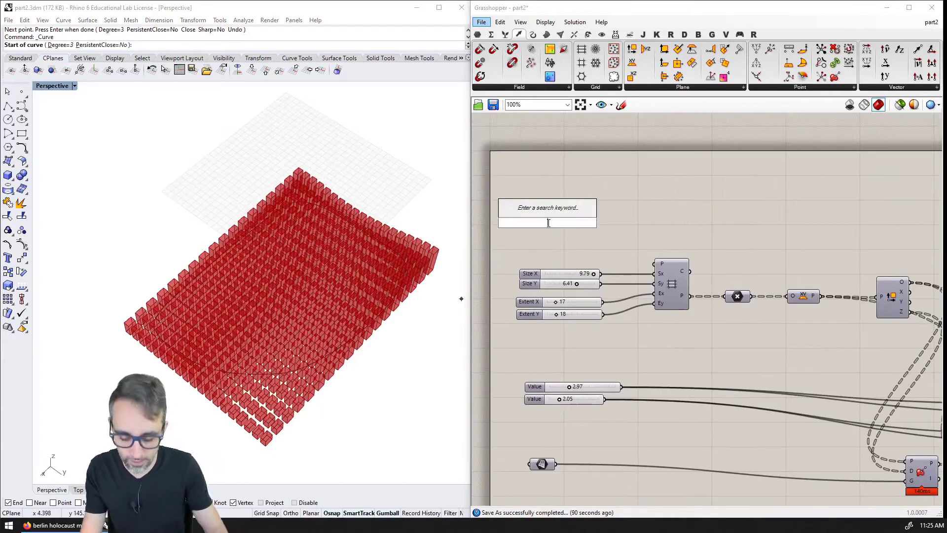
text(curver)
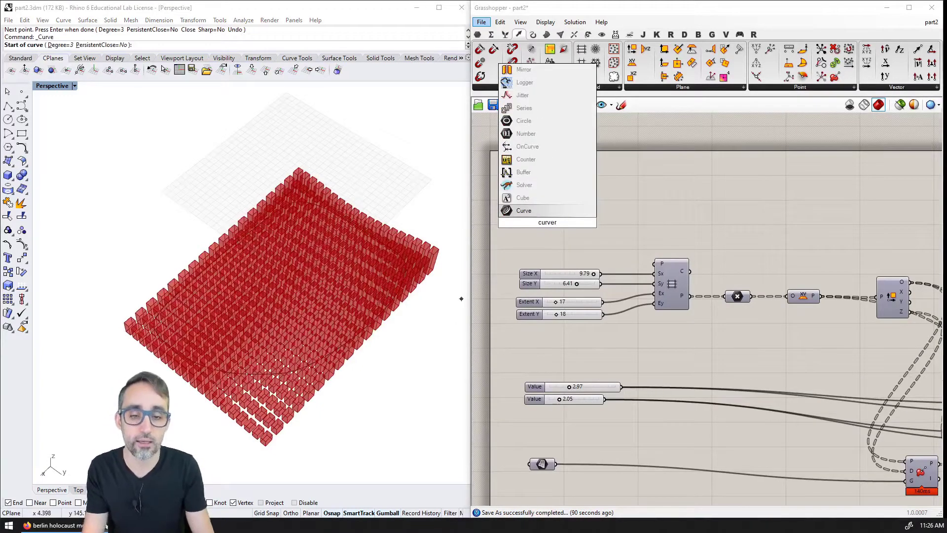
key(Return)
Reference the closed boundary curve from Rhino as the single curve of the Curve parameter
right_click(547, 222)
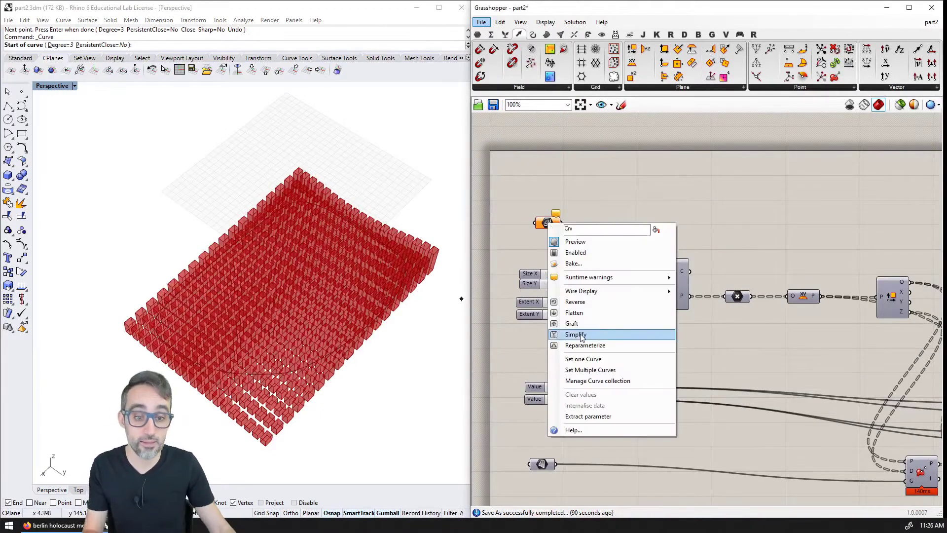
click(589, 359)
key(Escape)
right_click(548, 222)
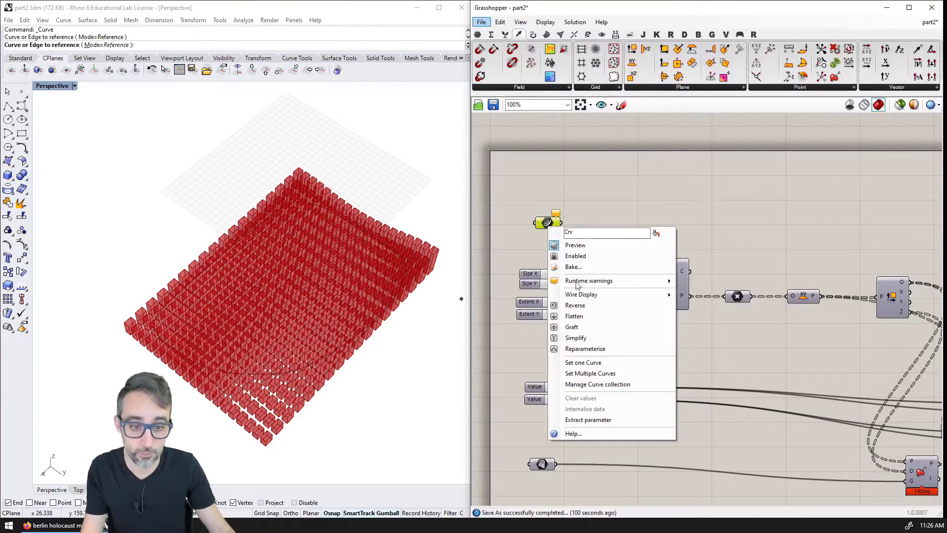
click(585, 362)
key(Escape)
click(338, 315)
right_click(549, 224)
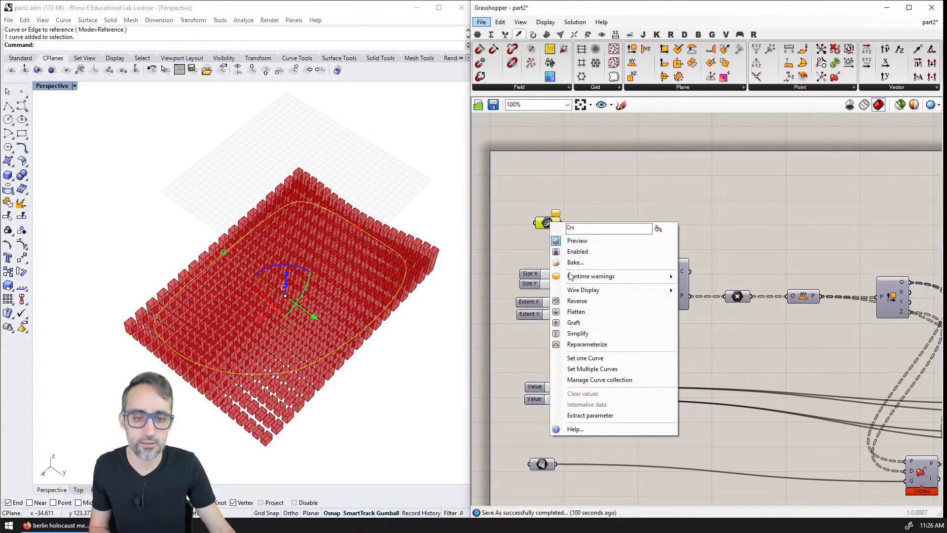
click(584, 357)
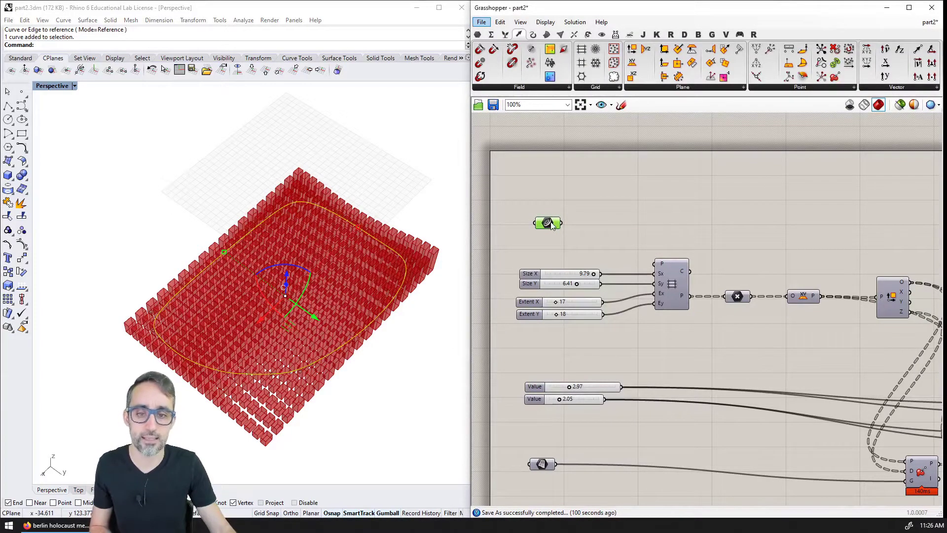
click(420, 329)
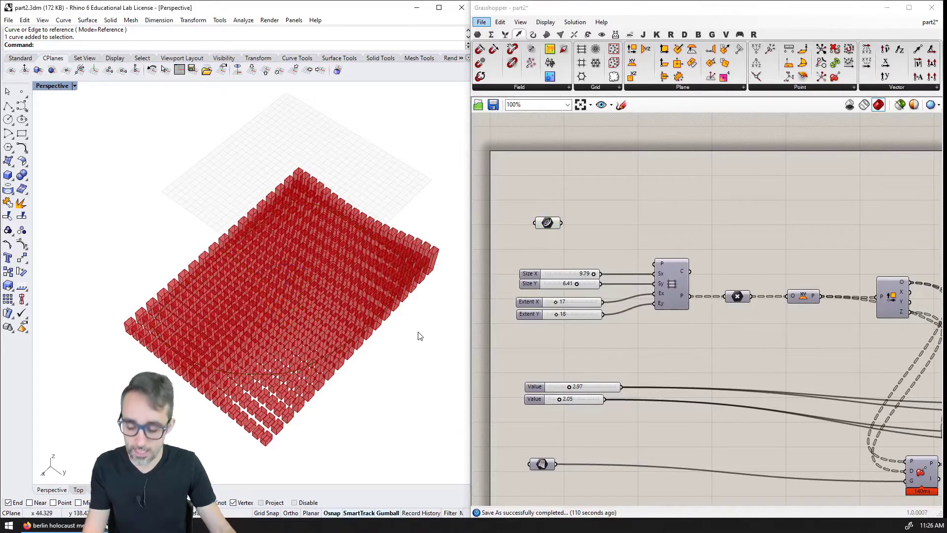
shift+right_drag(416, 334, 380, 328)
click(334, 318)
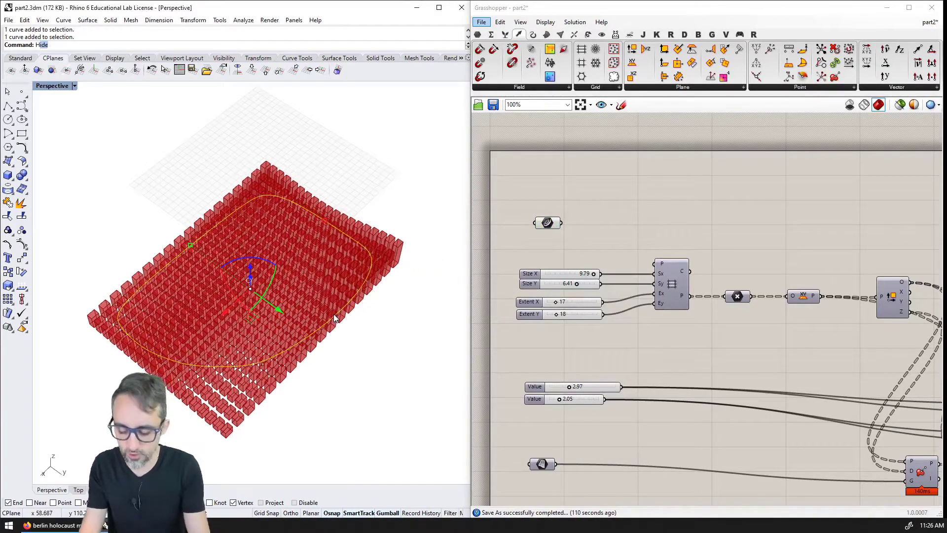
key(Escape)
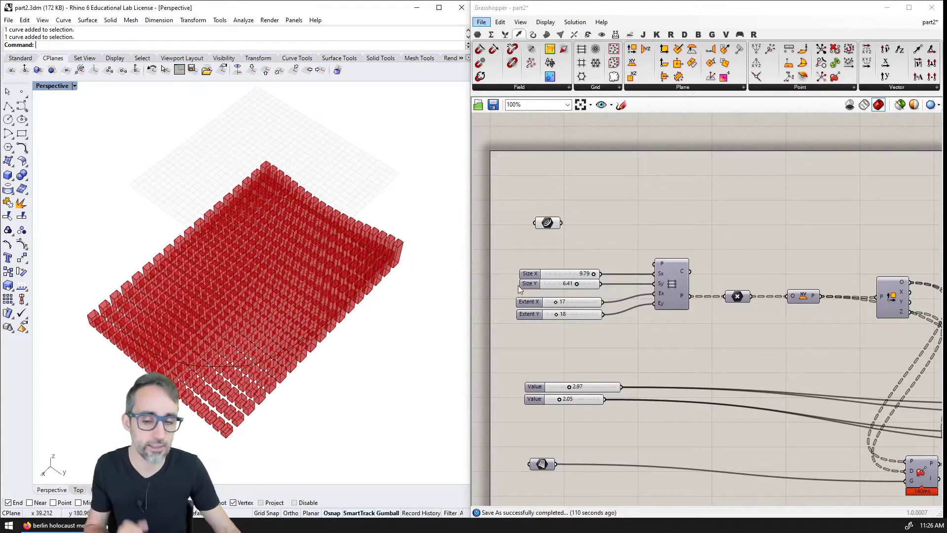
Add a Point In Curve analysis component above the grid's Point parameter
scroll(548, 240, down, 1)
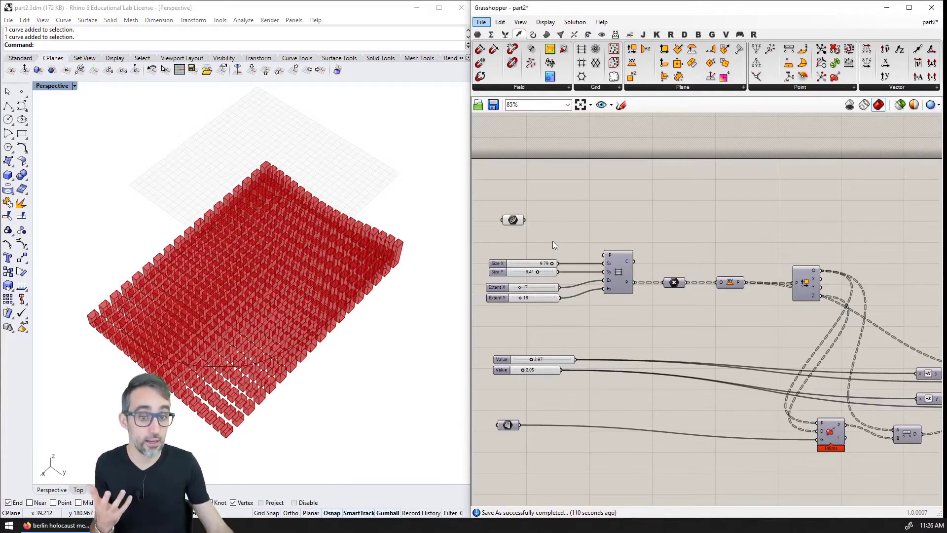
click(671, 283)
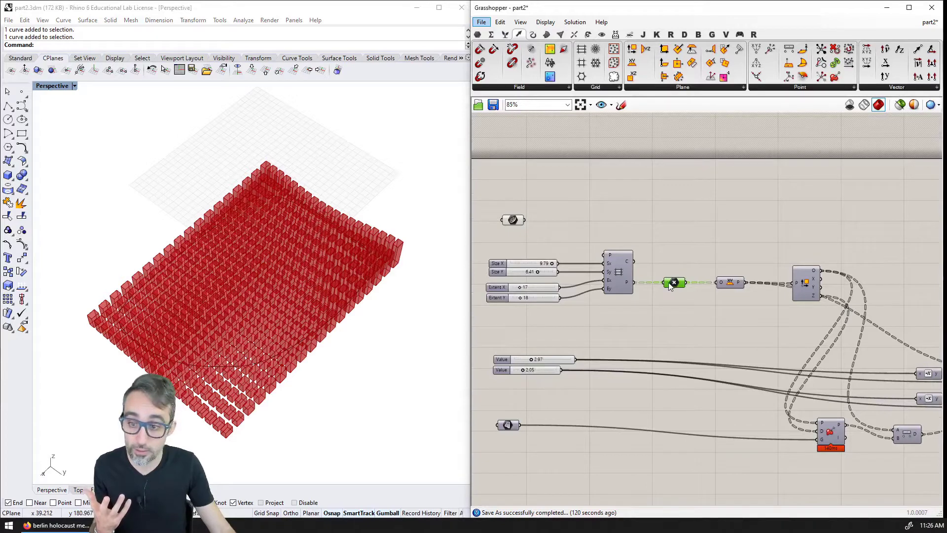
click(735, 281)
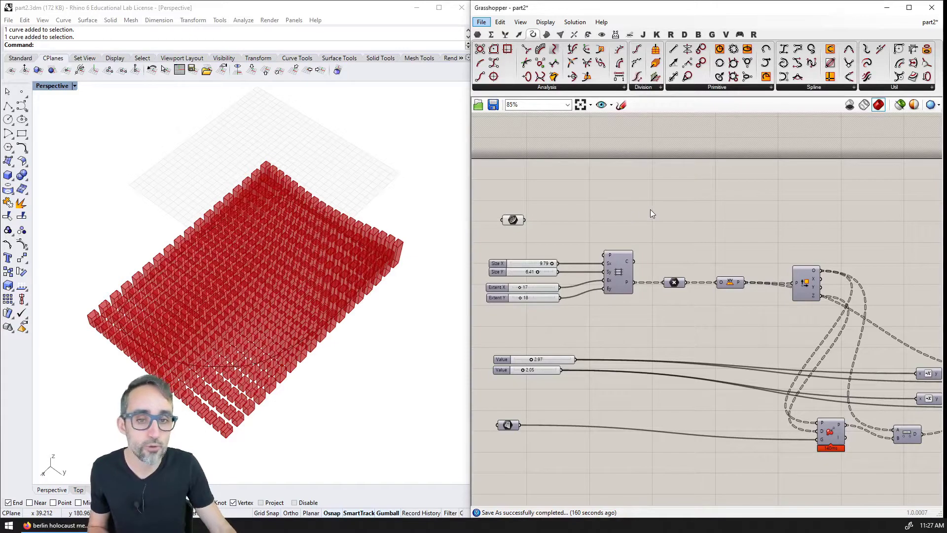
click(612, 87)
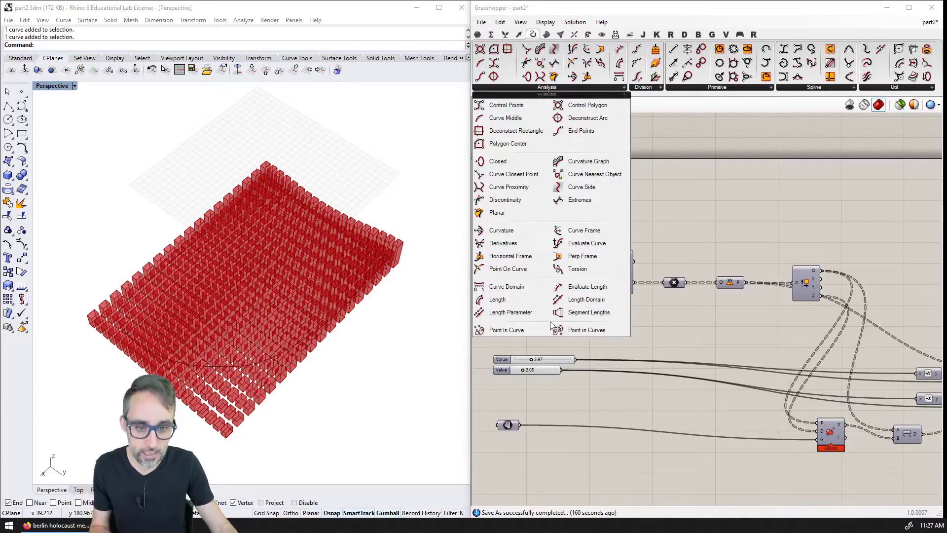
click(511, 330)
click(683, 221)
drag(683, 221, 687, 226)
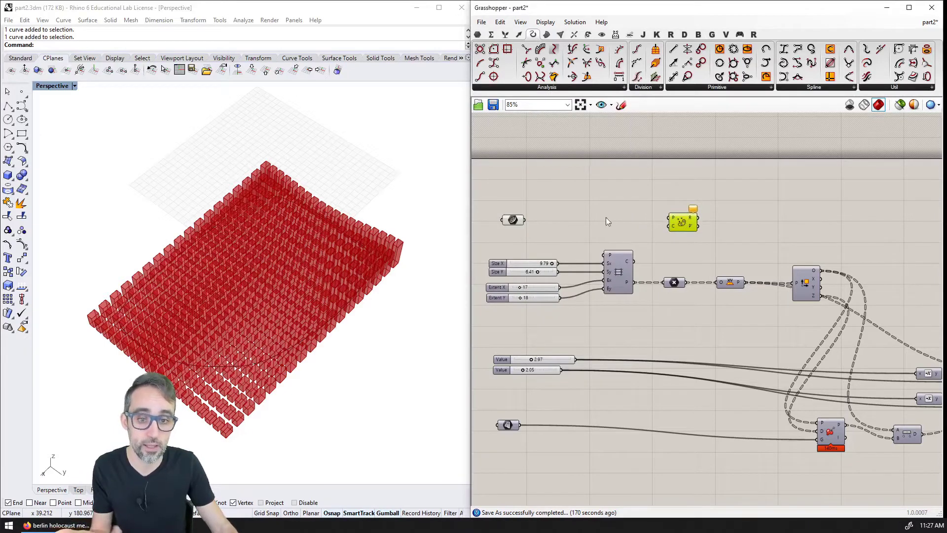
Connect the grid's Point parameter to input P of Point In Curve and the Curve parameter to its input C
drag(685, 283, 670, 218)
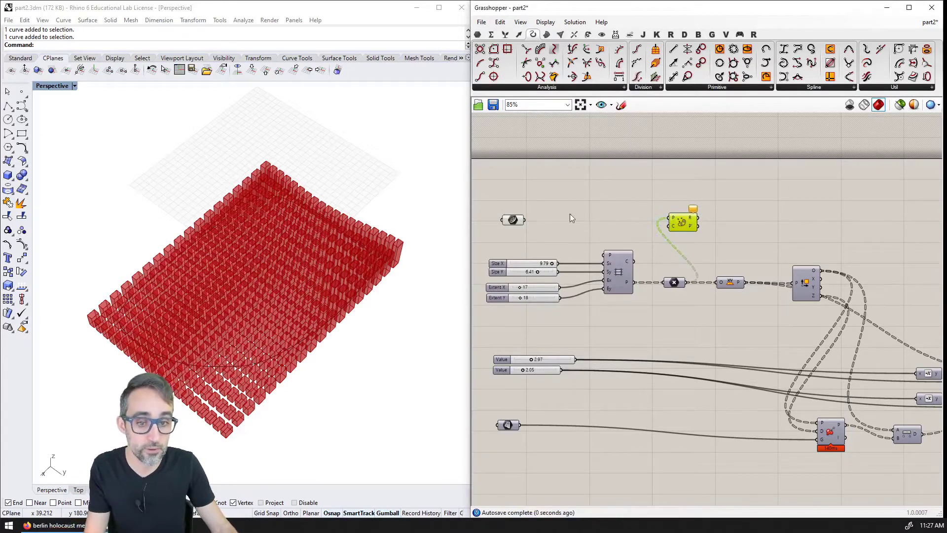
drag(525, 220, 669, 226)
scroll(724, 227, up, 4)
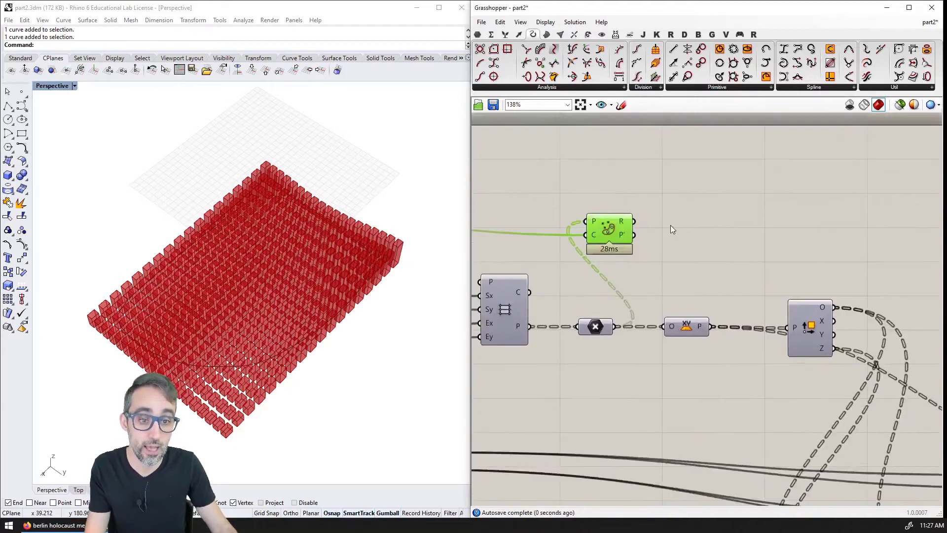
Add a Panel beside the Point In Curve component and connect its R output to the Panel
mouse_move(698, 213)
right_drag(709, 211, 676, 227)
scroll(675, 228, down, 1)
right_drag(750, 201, 718, 215)
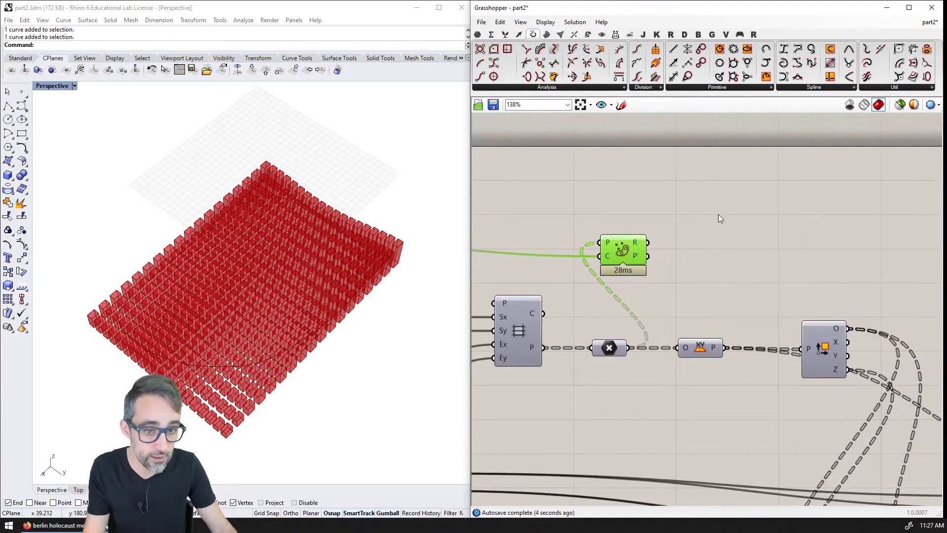
click(720, 227)
click(607, 348)
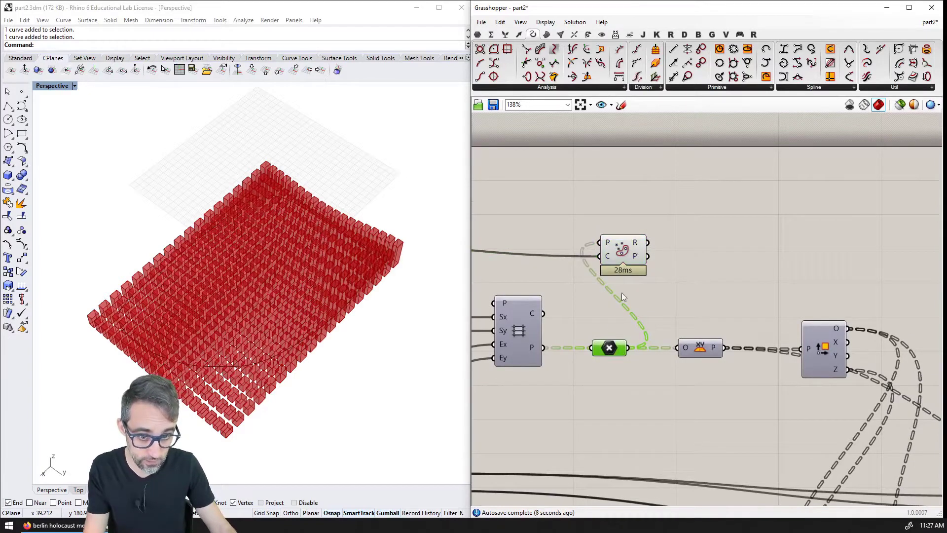
double_click(722, 228)
text(panel)
key(Return)
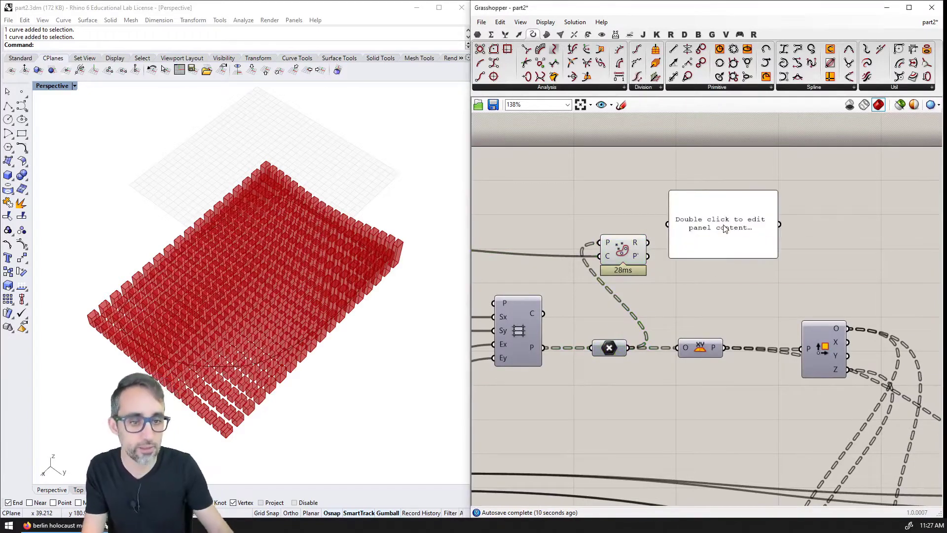
drag(647, 243, 668, 224)
scroll(704, 257, down, 2)
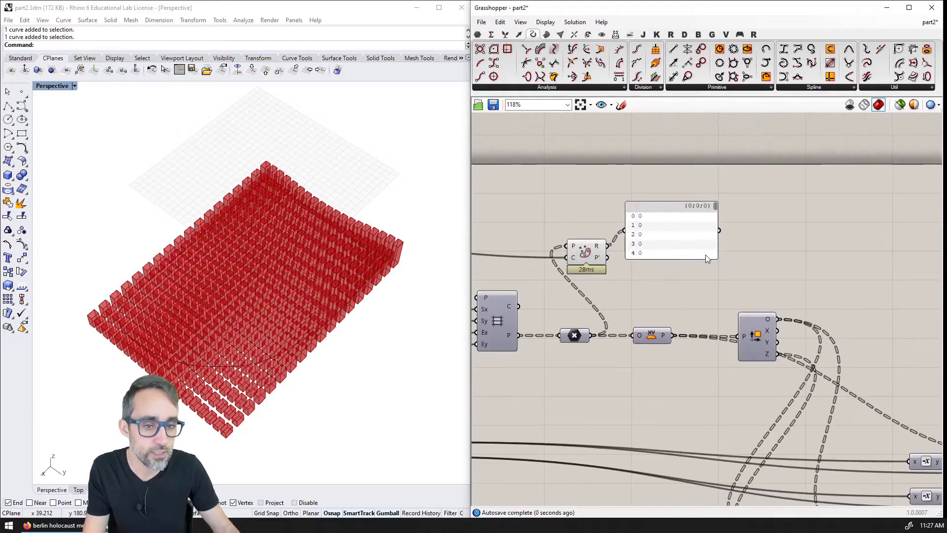
Enlarge the Panel showing the relationship values and move the Point In Curve component closer to it
drag(716, 258, 788, 299)
drag(726, 279, 778, 259)
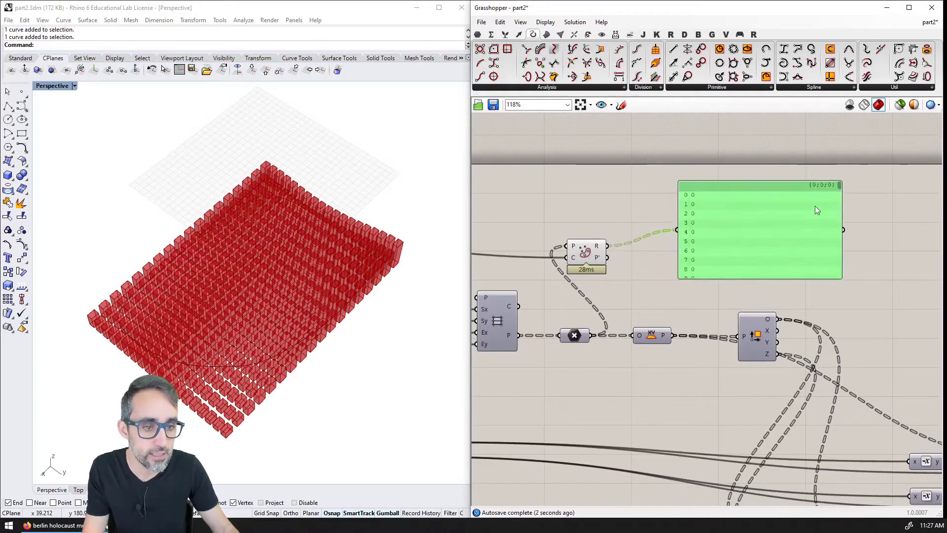
mouse_move(841, 190)
mouse_down()
mouse_move(850, 274)
mouse_move(845, 184)
mouse_up()
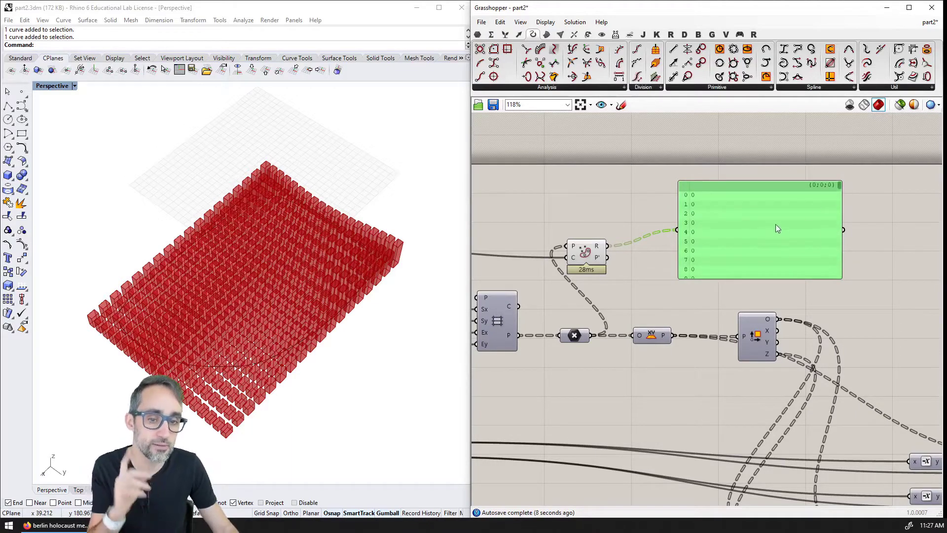
drag(591, 253, 627, 250)
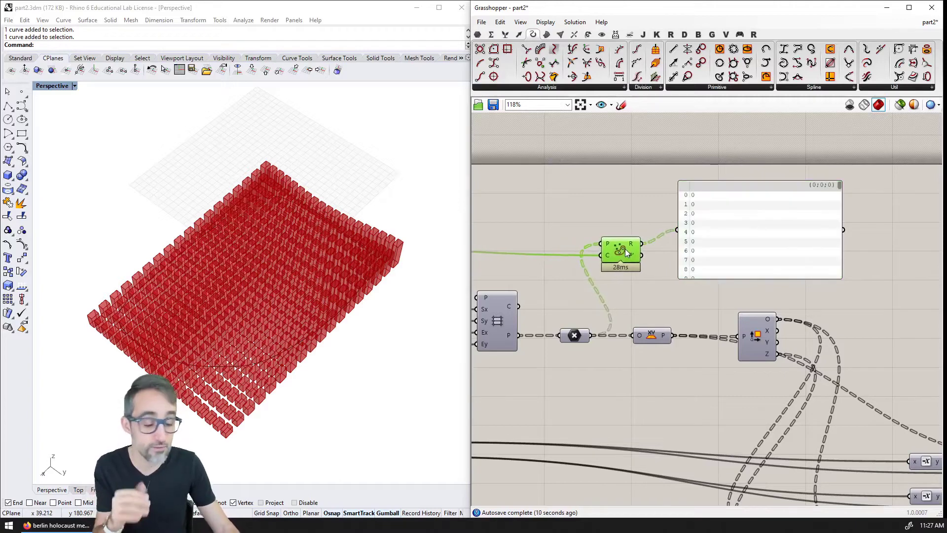
click(625, 200)
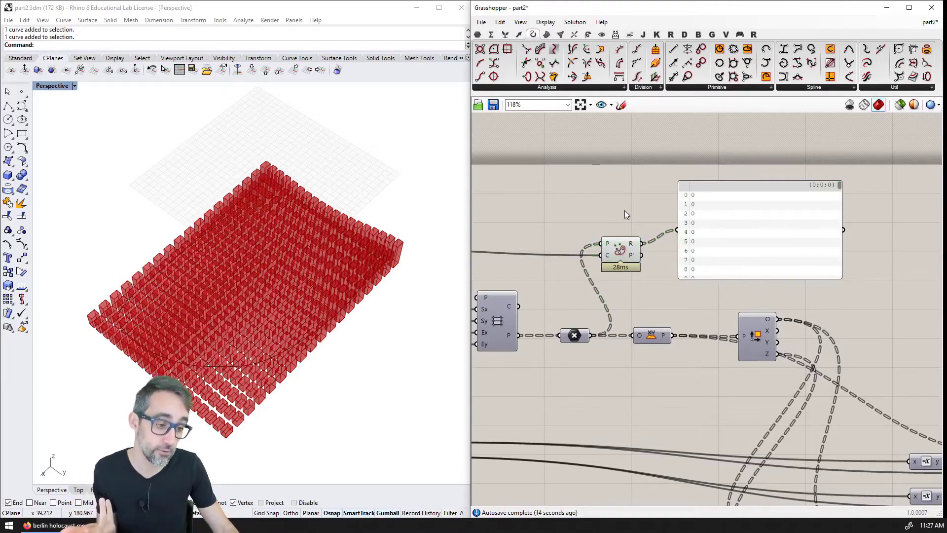
right_drag(625, 210, 615, 189)
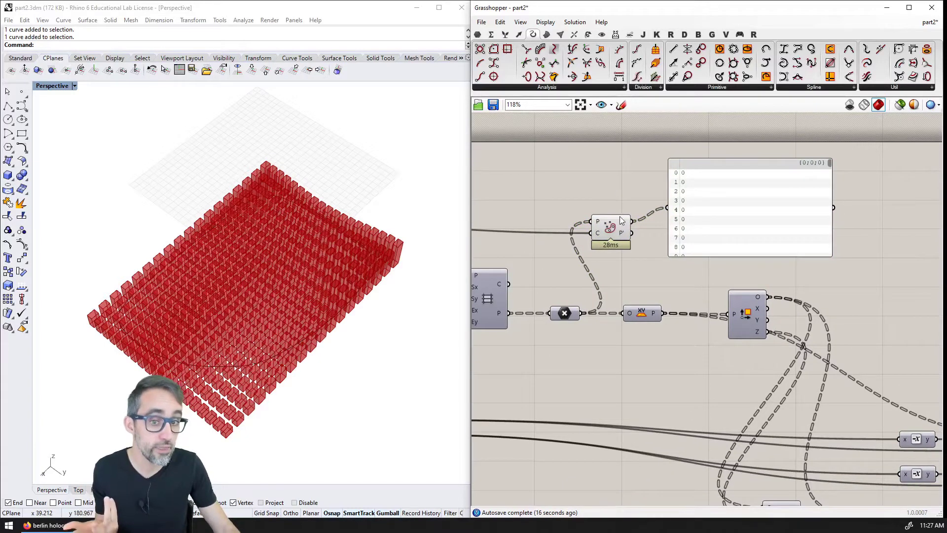
Examine the Relationship (R) output of Point In Curve and its per-branch values in the Panel
mouse_move(622, 224)
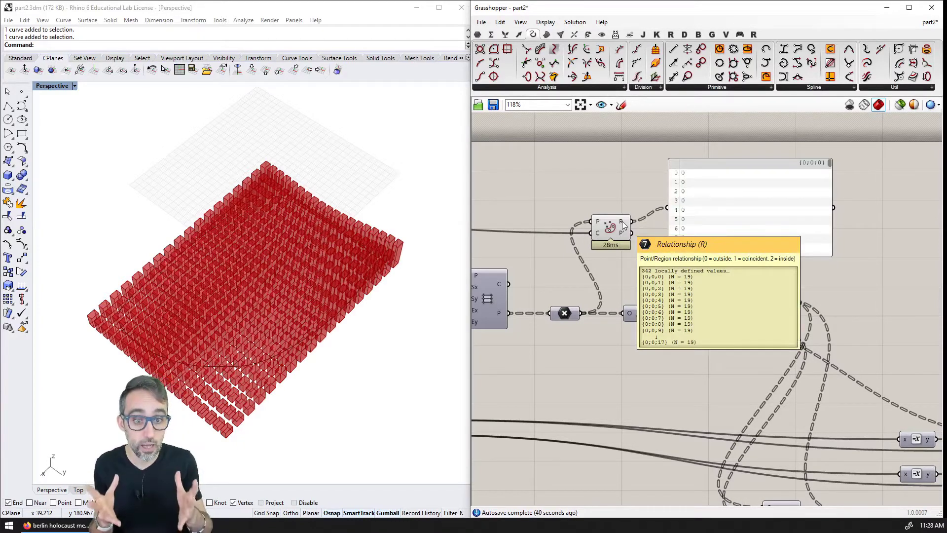
click(565, 314)
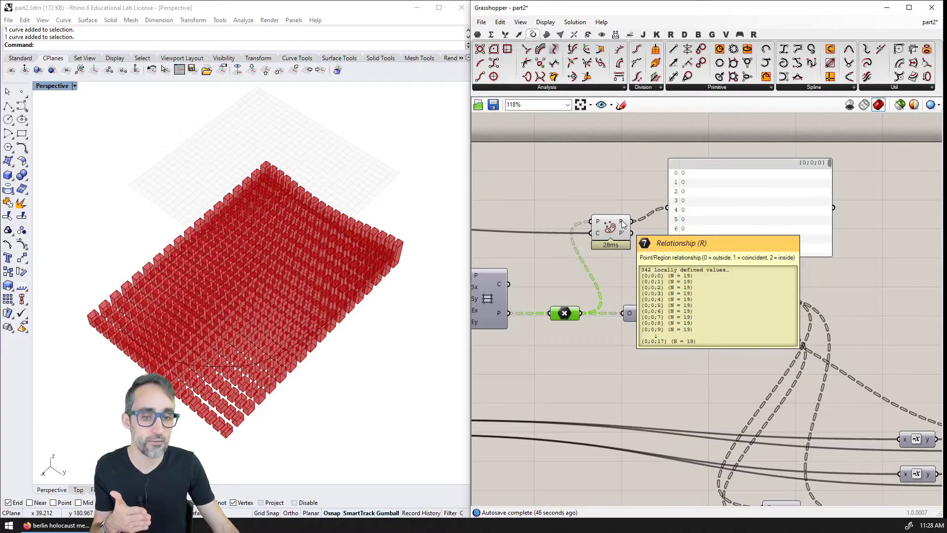
drag(615, 227, 614, 220)
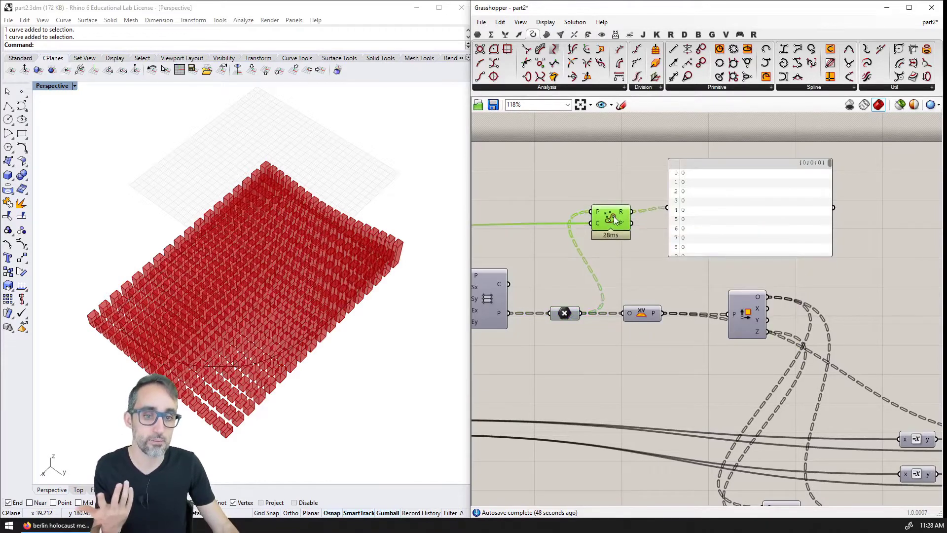
scroll(651, 232, down, 3)
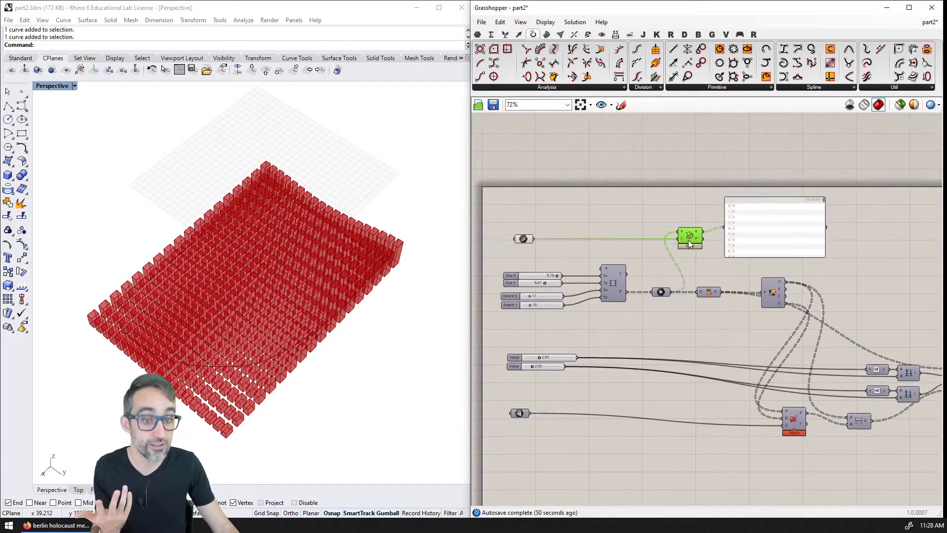
scroll(691, 244, up, 2)
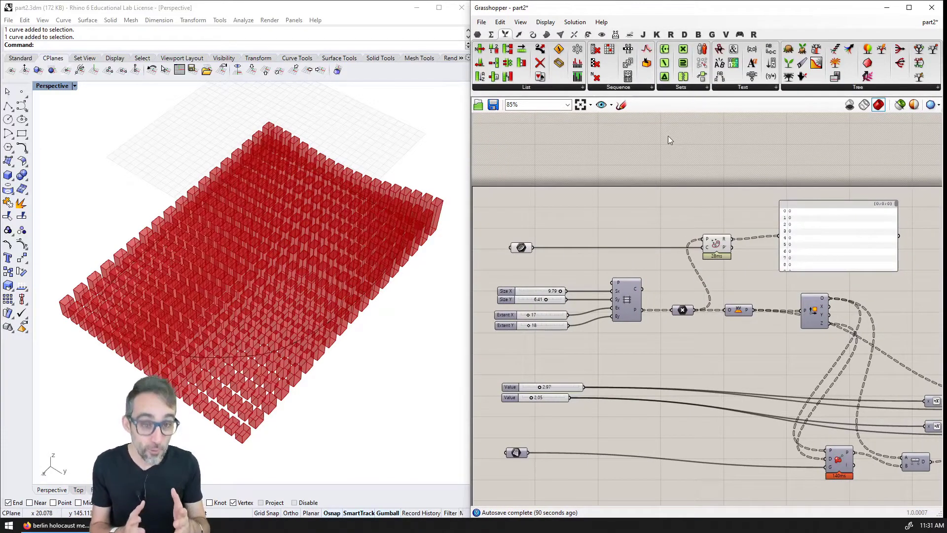
scroll(697, 185, up, 3)
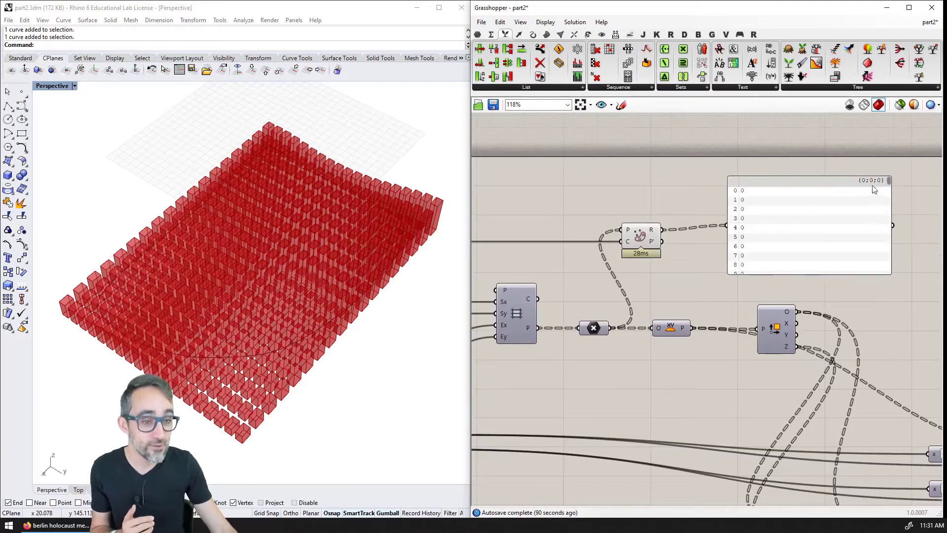
drag(888, 180, 889, 194)
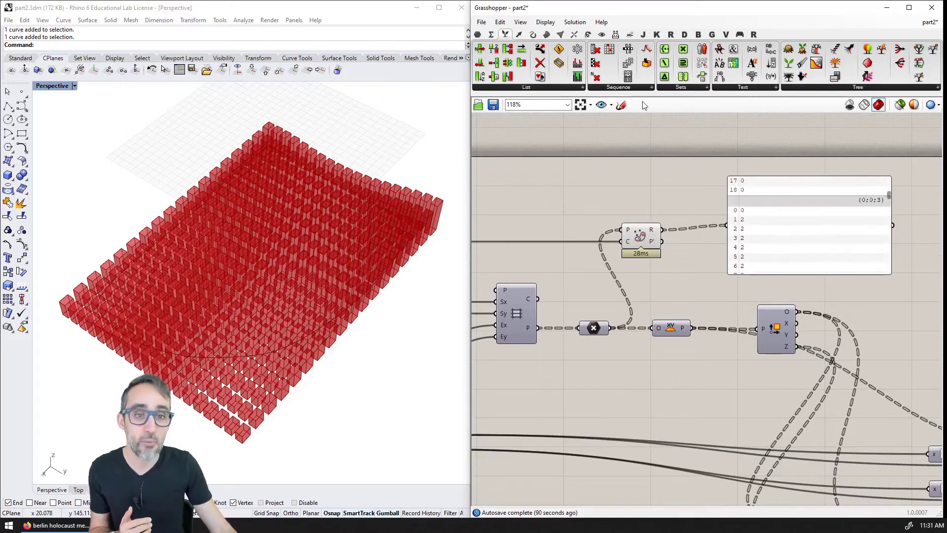
mouse_move(507, 37)
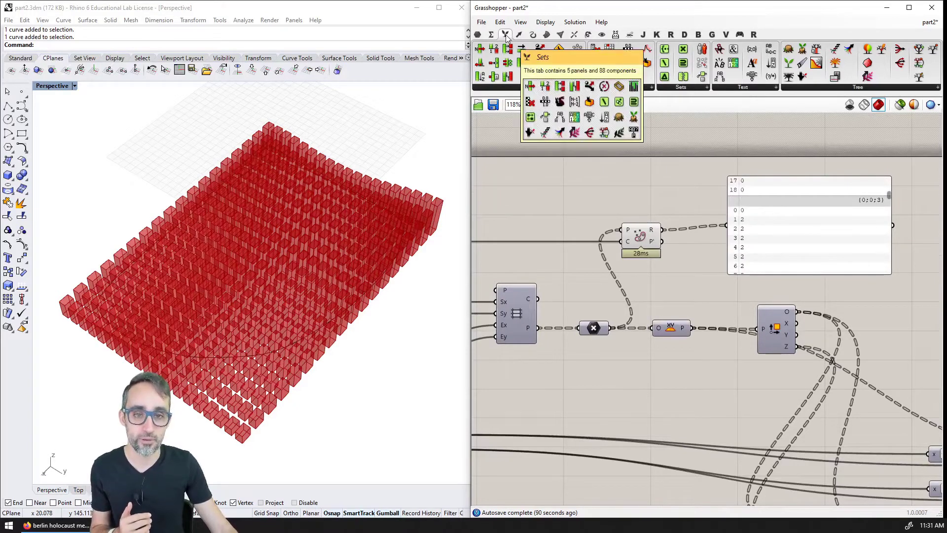
click(646, 88)
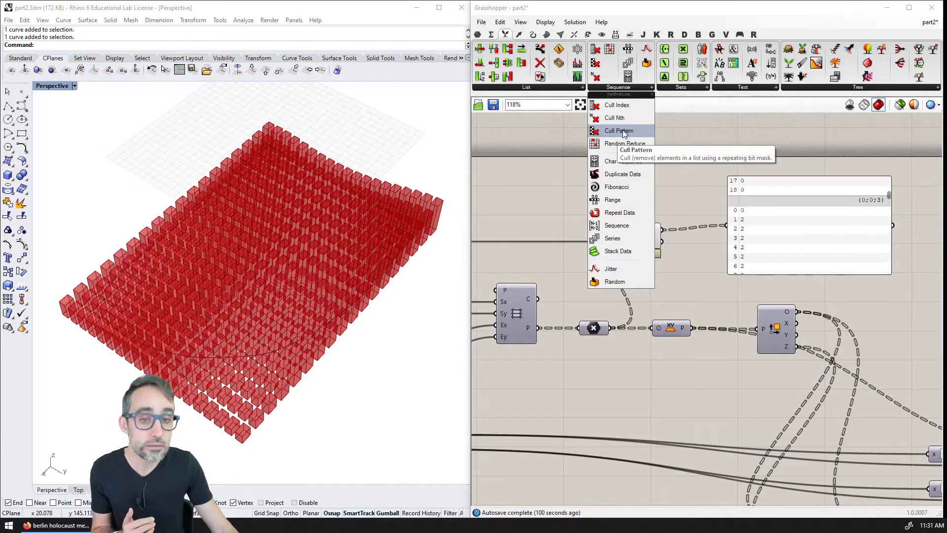
drag(624, 134, 695, 173)
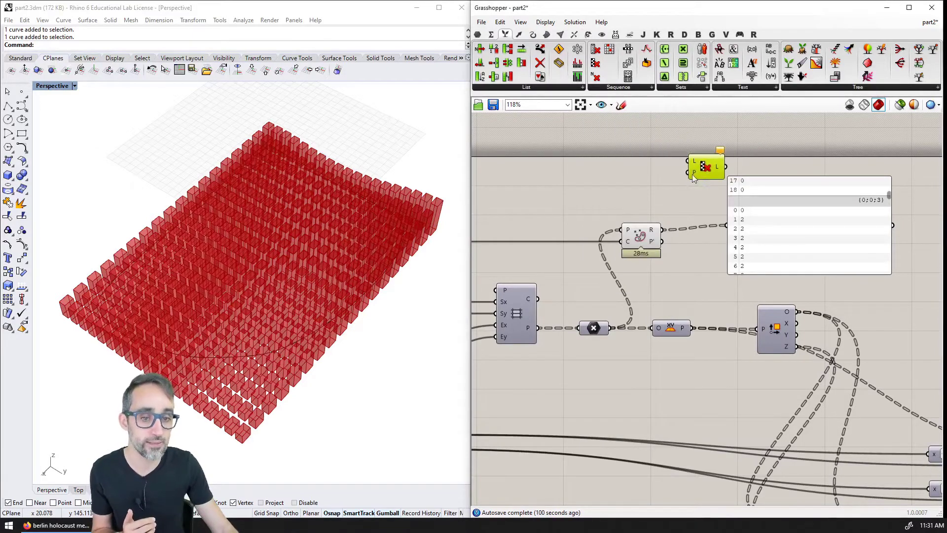
right_drag(694, 173, 679, 206)
drag(597, 361, 676, 202)
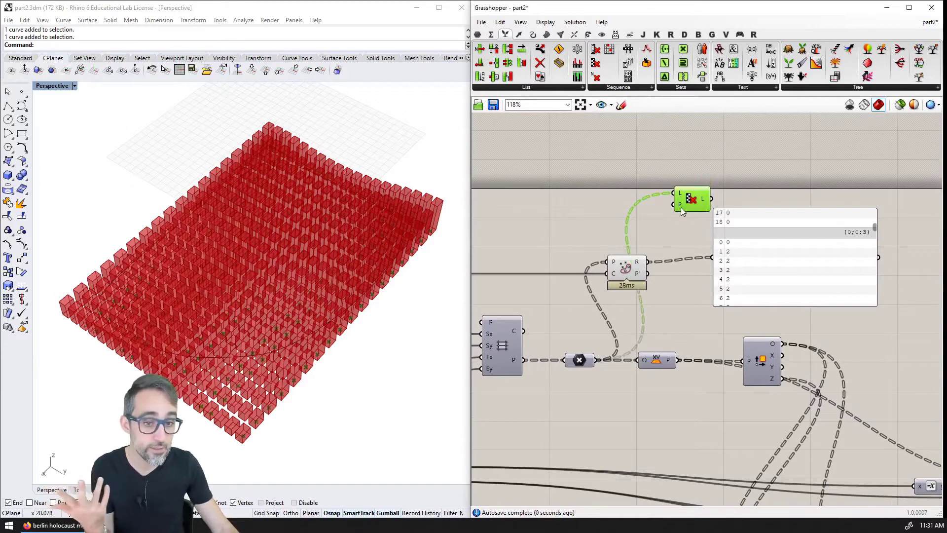
mouse_move(681, 208)
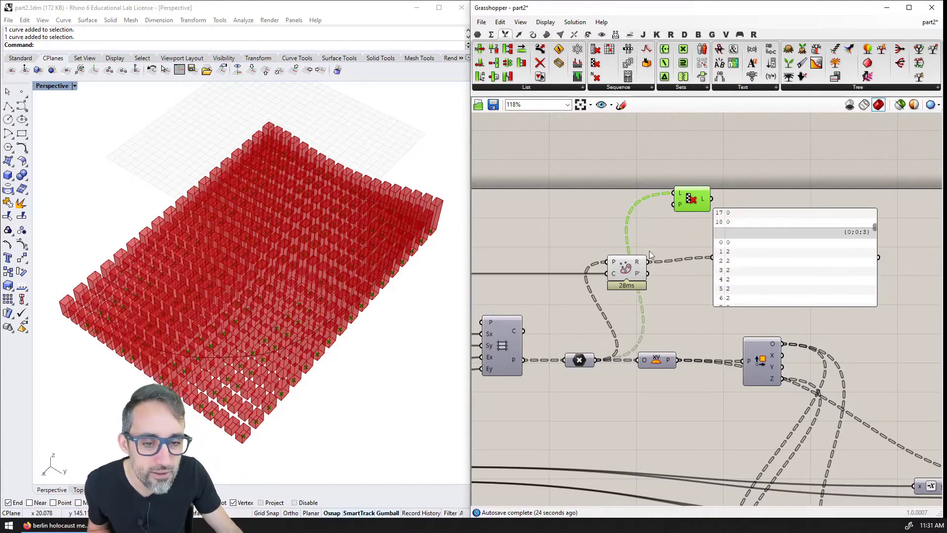
mouse_move(639, 267)
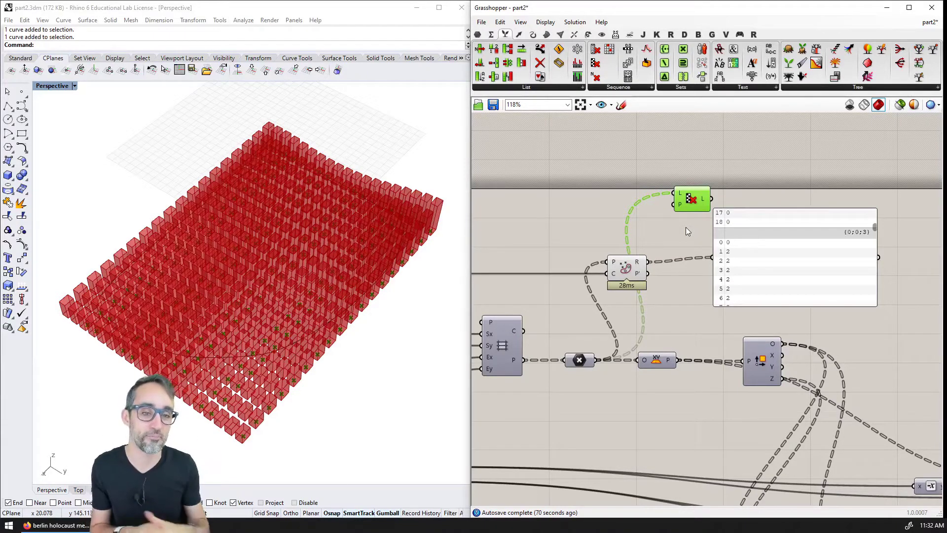
key(Delete)
Add a Cull Pattern component above Point In Curve and connect the grid's Point parameter to its L input
scroll(661, 212, down, 3)
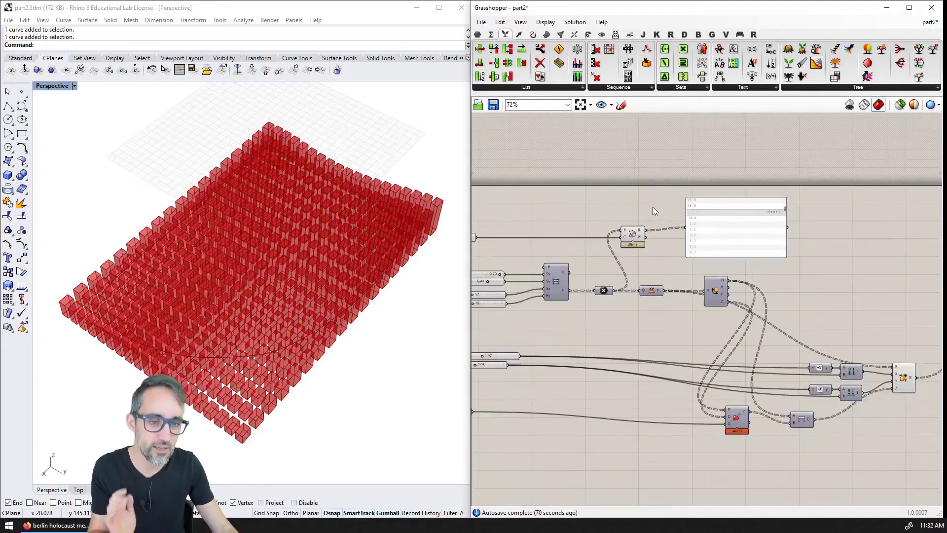
right_drag(652, 206, 703, 225)
drag(836, 227, 837, 214)
right_drag(666, 208, 693, 201)
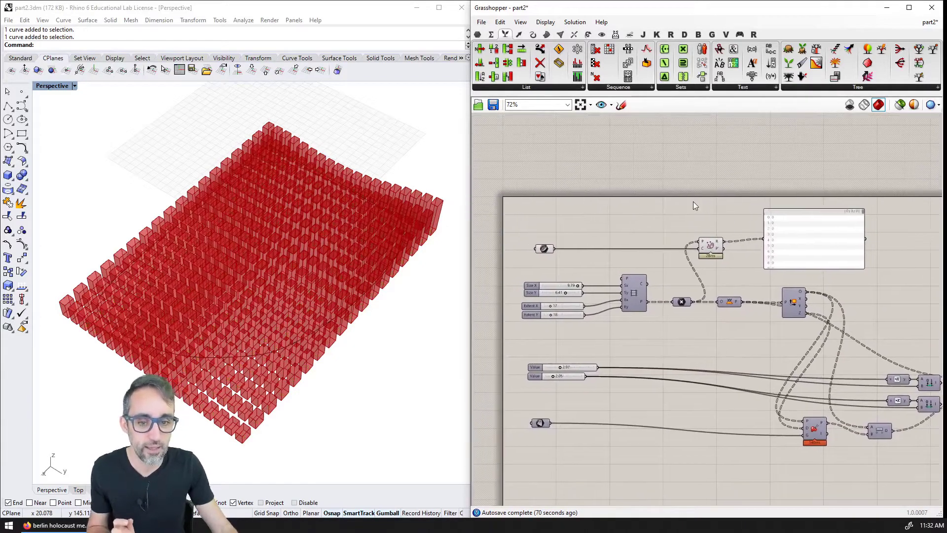
scroll(694, 202, up, 1)
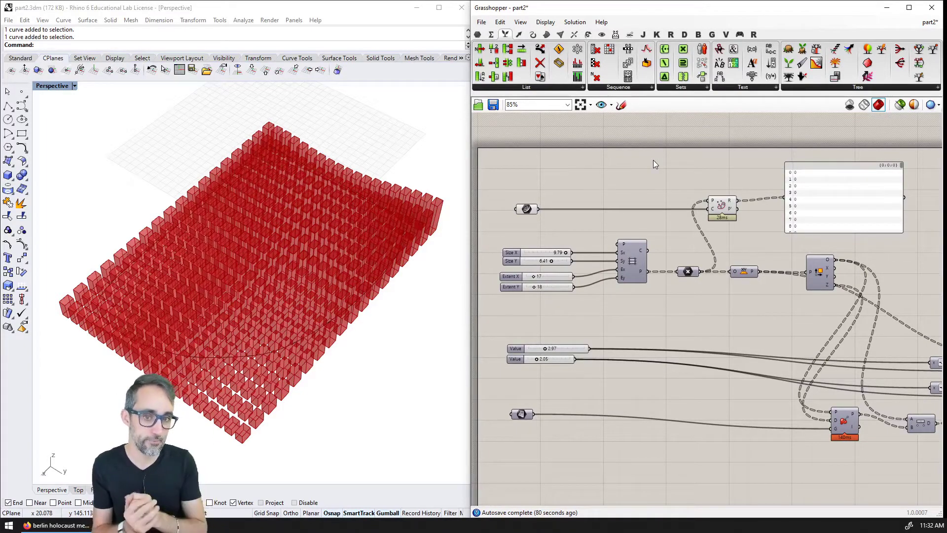
click(634, 87)
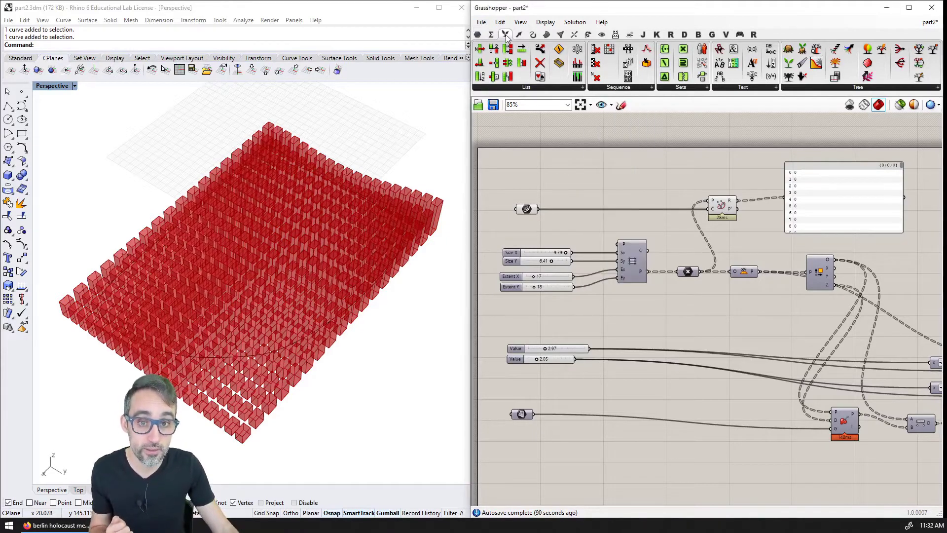
click(638, 87)
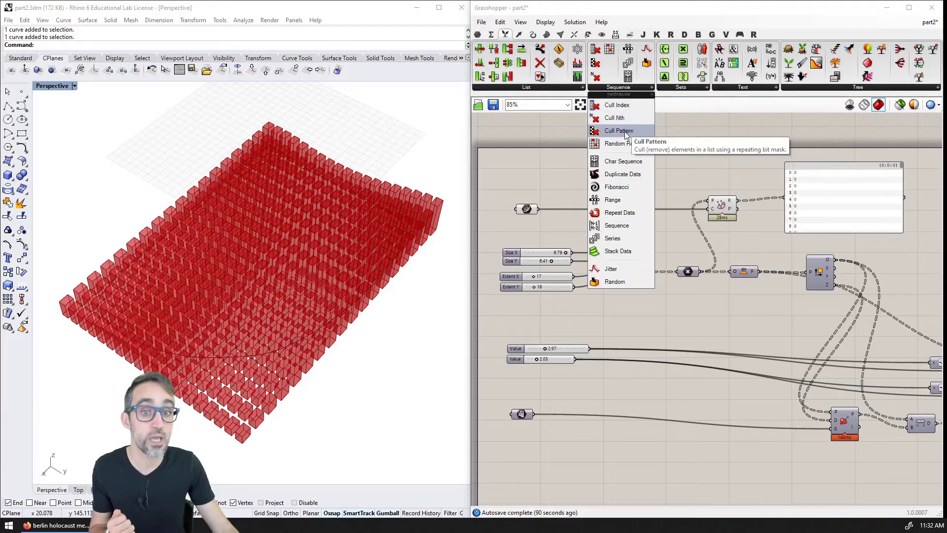
drag(616, 130, 742, 158)
right_drag(752, 156, 688, 216)
scroll(691, 216, up, 4)
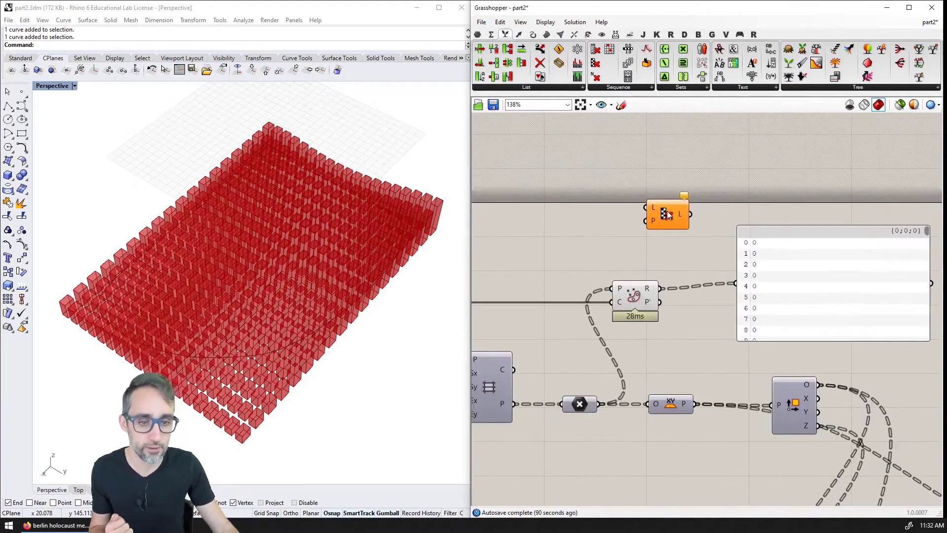
drag(666, 213, 709, 188)
right_drag(689, 218, 711, 204)
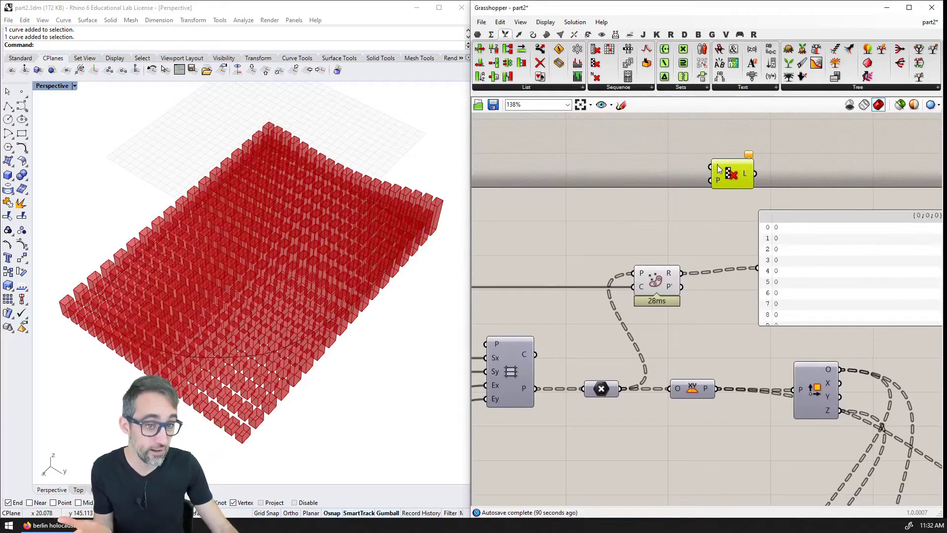
drag(717, 170, 623, 388)
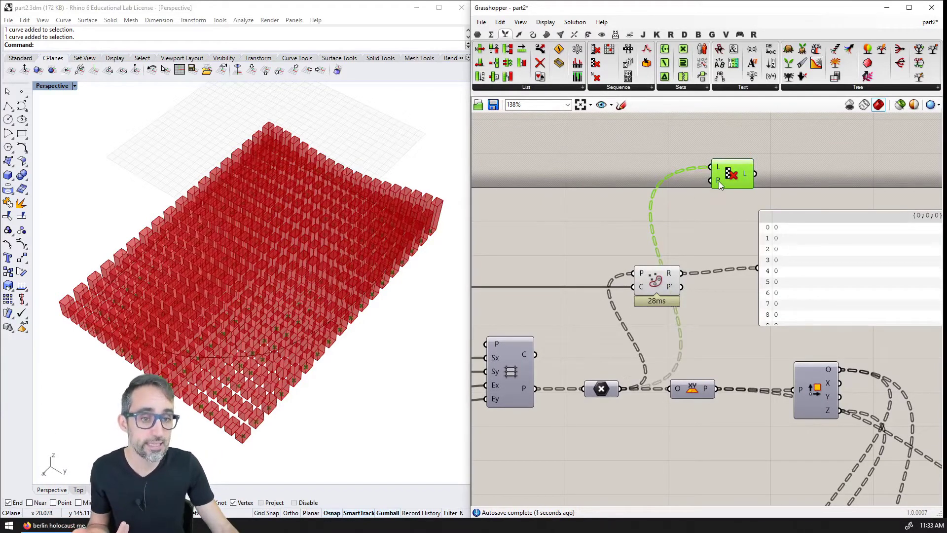
mouse_move(718, 182)
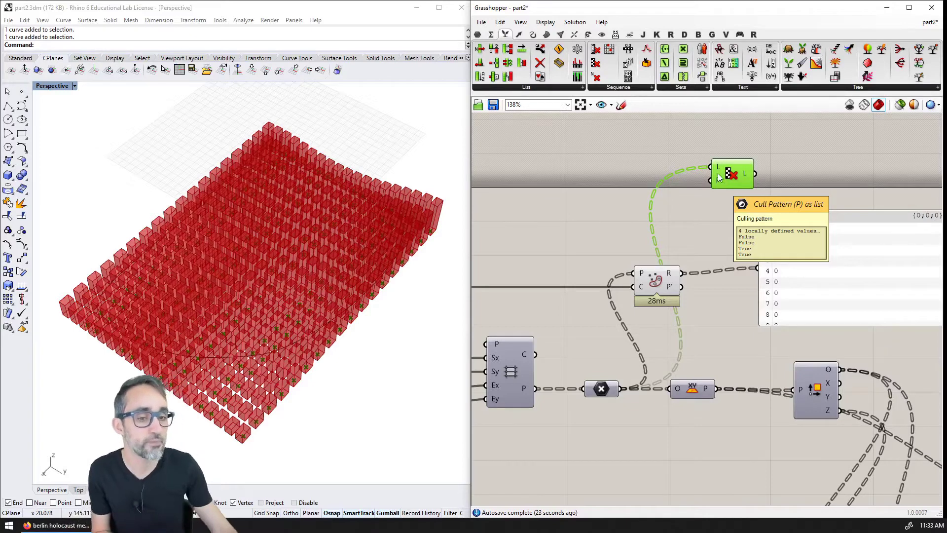
Review the relationship values in the Panel and connect Point In Curve's R output to input P of Cull Pattern
right_drag(823, 229, 725, 220)
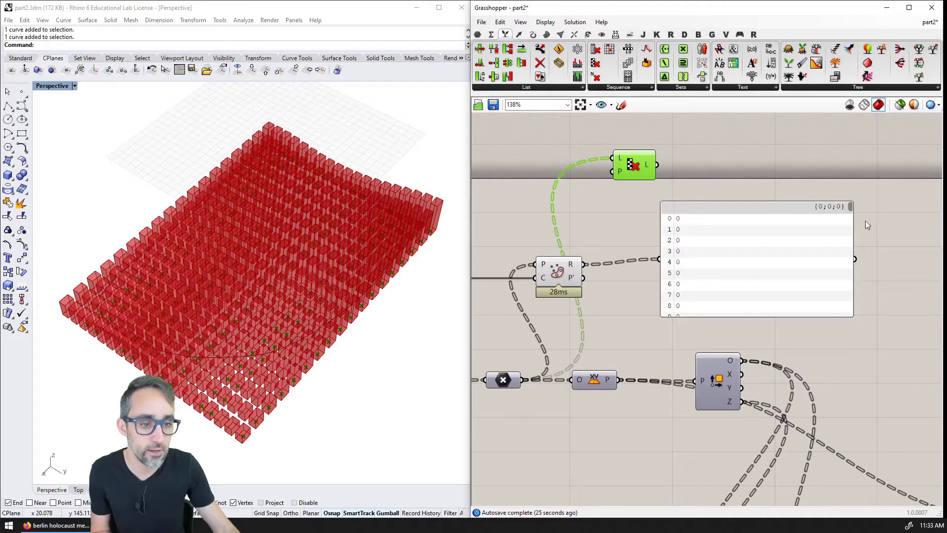
scroll(852, 216, down, 3)
scroll(851, 213, down, 4)
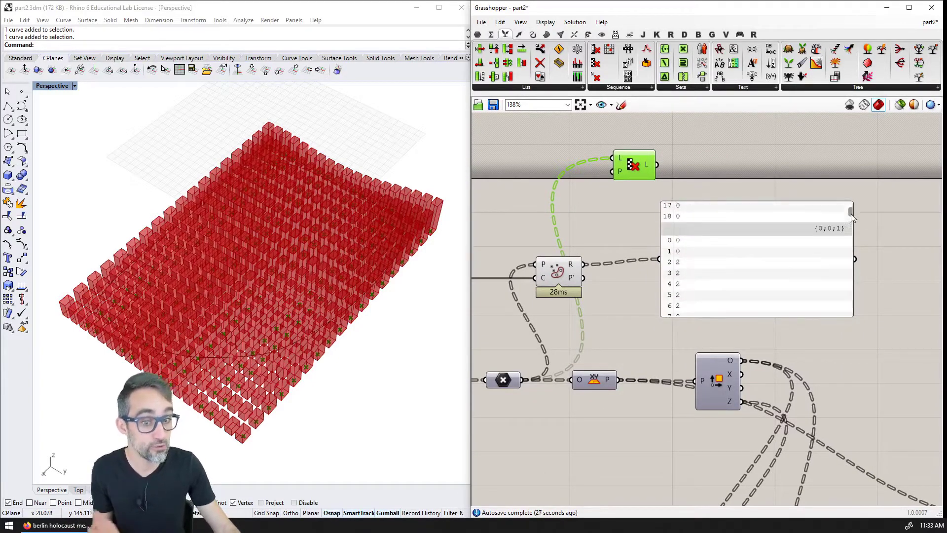
scroll(851, 213, up, 2)
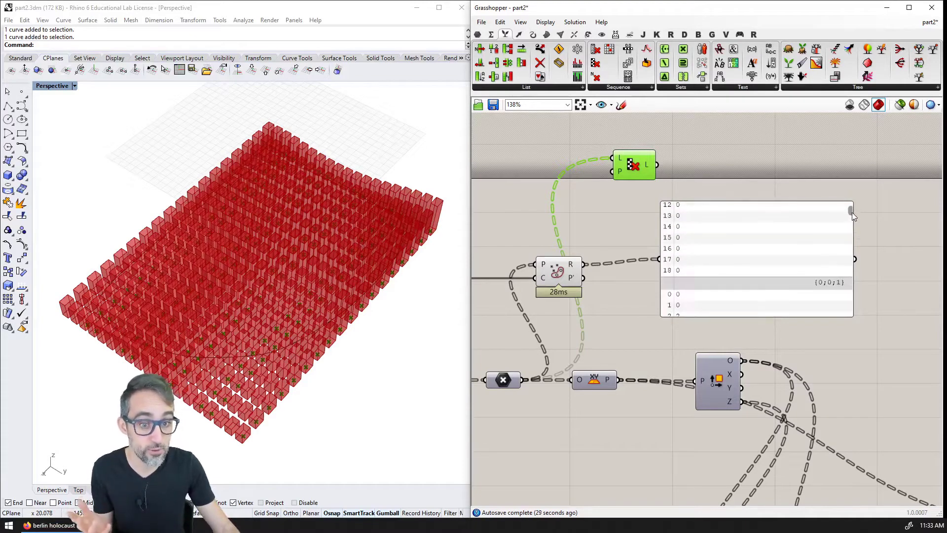
scroll(848, 213, down, 1)
scroll(839, 211, down, 1)
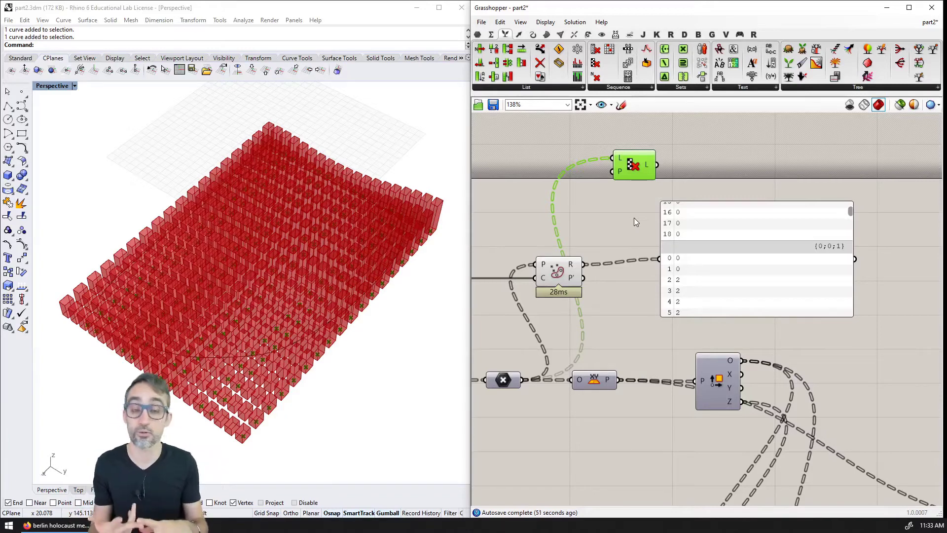
drag(583, 265, 610, 173)
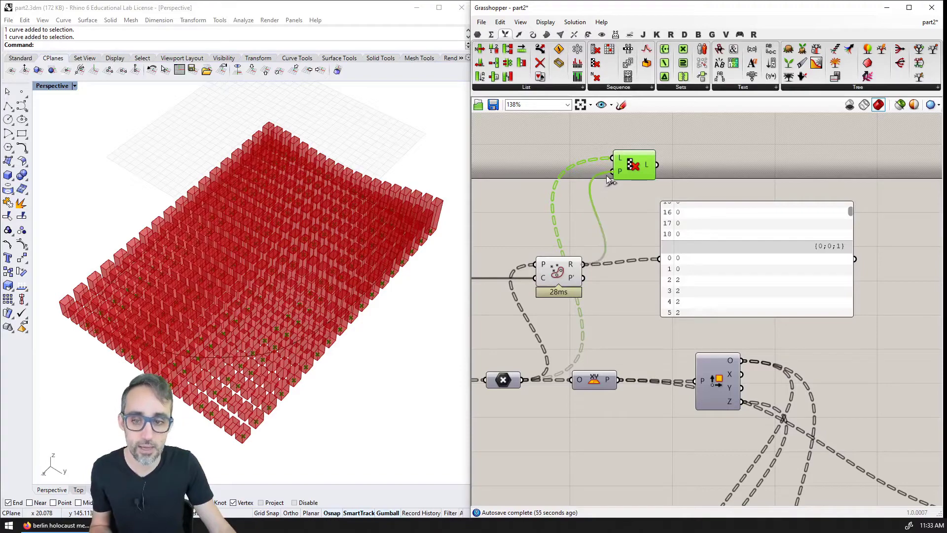
Turn off the preview of the box component that generates the memorial's blocks
scroll(606, 192, down, 3)
right_drag(828, 365, 765, 316)
click(768, 332)
key(ctrl+q)
mouse_move(320, 260)
right_down()
mouse_move(328, 260)
mouse_move(320, 259)
right_up()
Move the Cull Pattern component and the Panel farther from Point In Curve to free space beside its R output
right_drag(533, 138, 561, 158)
scroll(560, 156, up, 2)
click(562, 151)
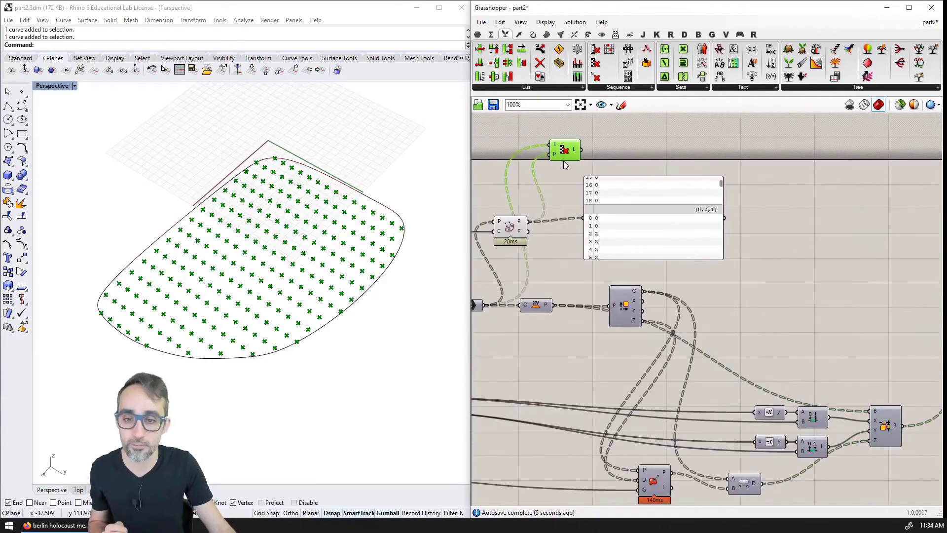
drag(565, 150, 580, 151)
right_drag(562, 182, 602, 182)
mouse_move(562, 226)
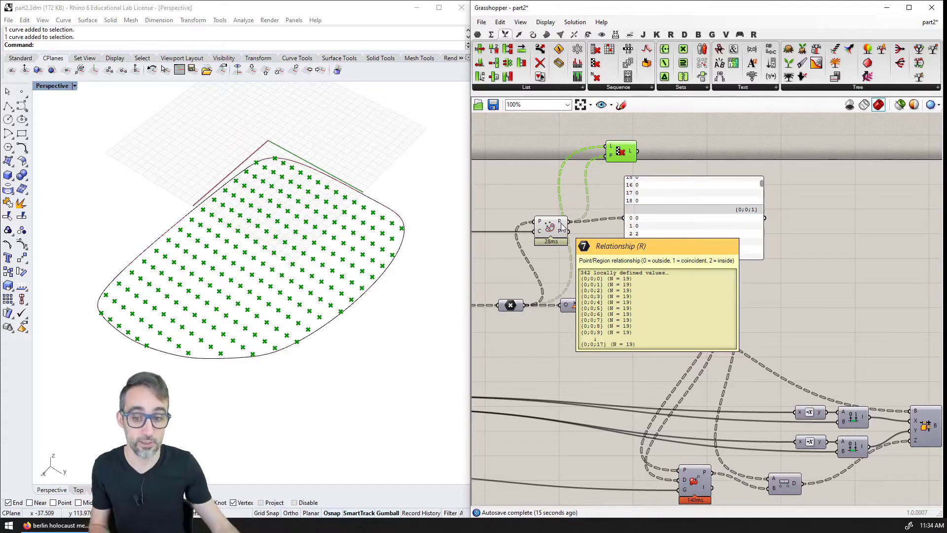
drag(672, 210, 762, 210)
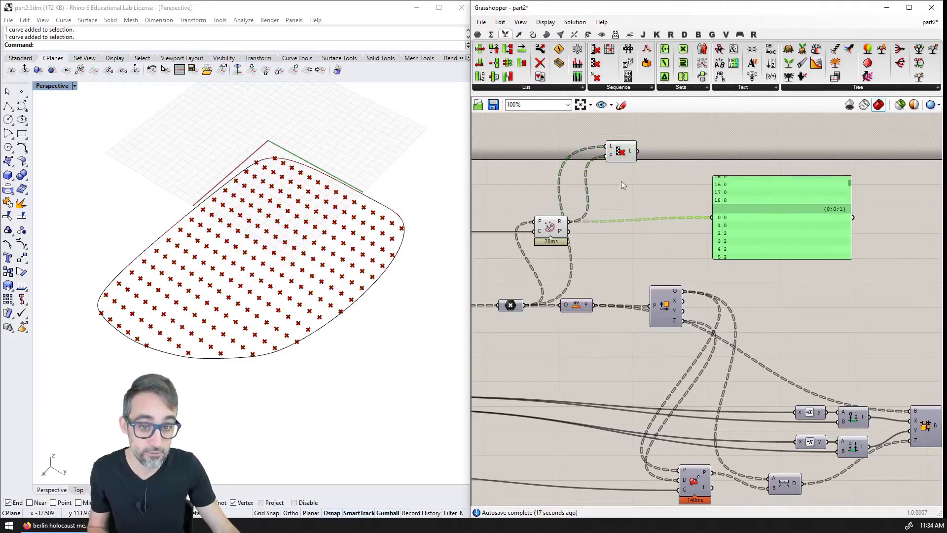
Connect Cull Pattern's L output to XY Plane's O input, move Cull Pattern below Point In Curve, and turn the box component's preview on
drag(620, 152, 562, 307)
right_drag(866, 373, 815, 333)
click(871, 383)
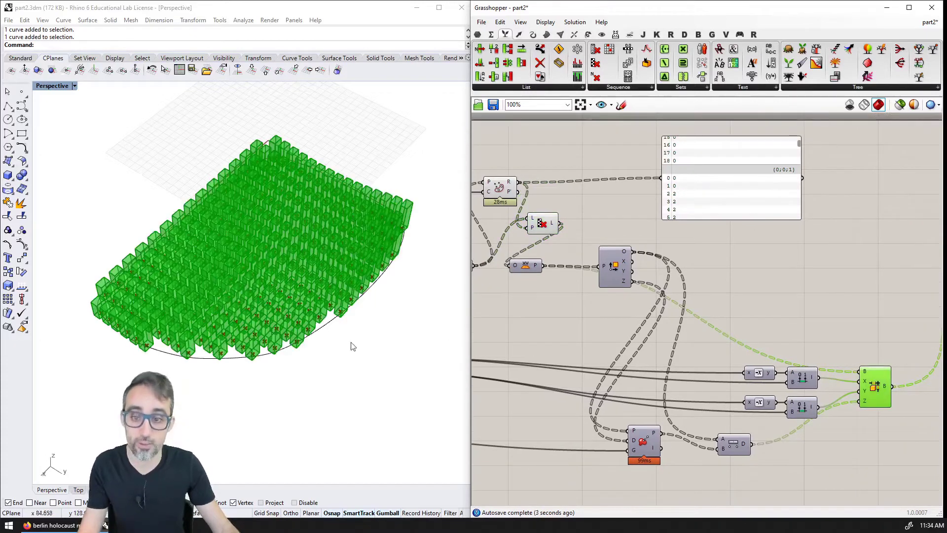
right_drag(266, 347, 291, 331)
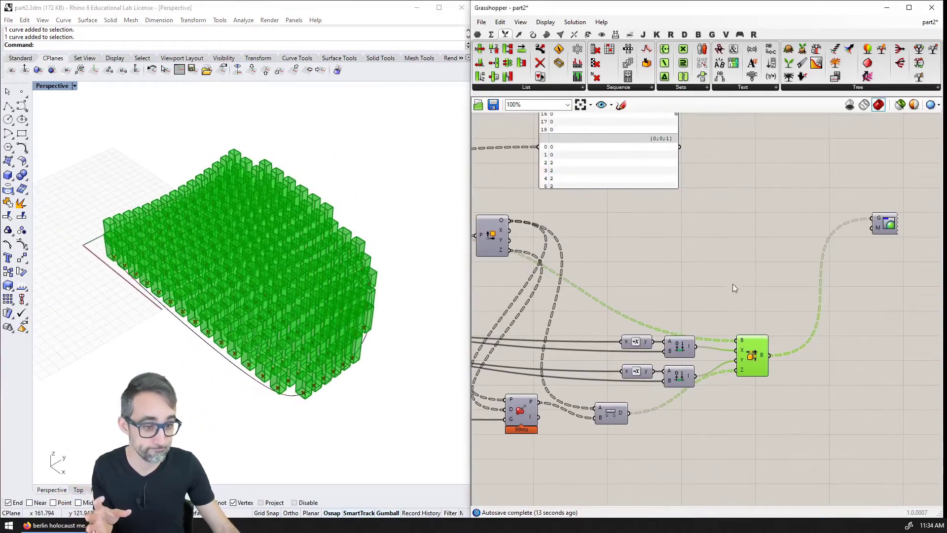
click(874, 239)
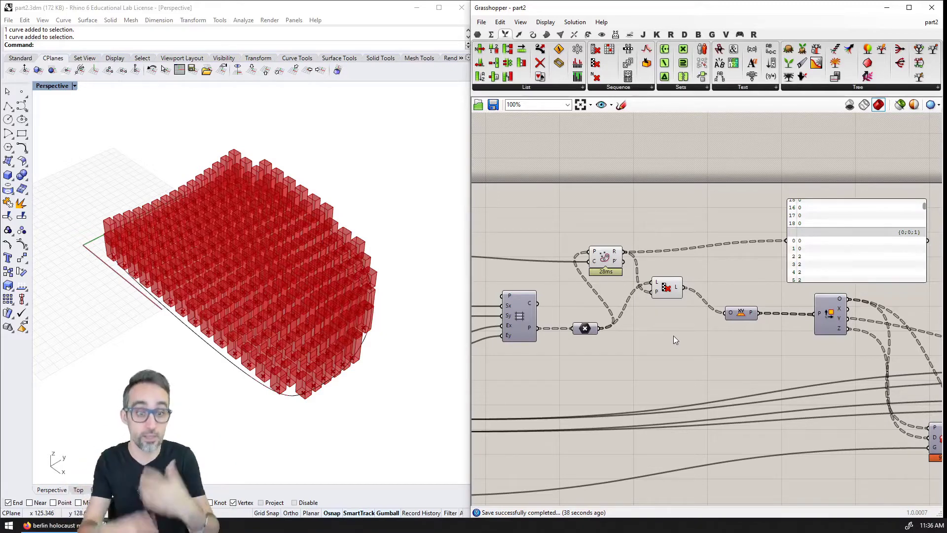
drag(646, 351, 686, 254)
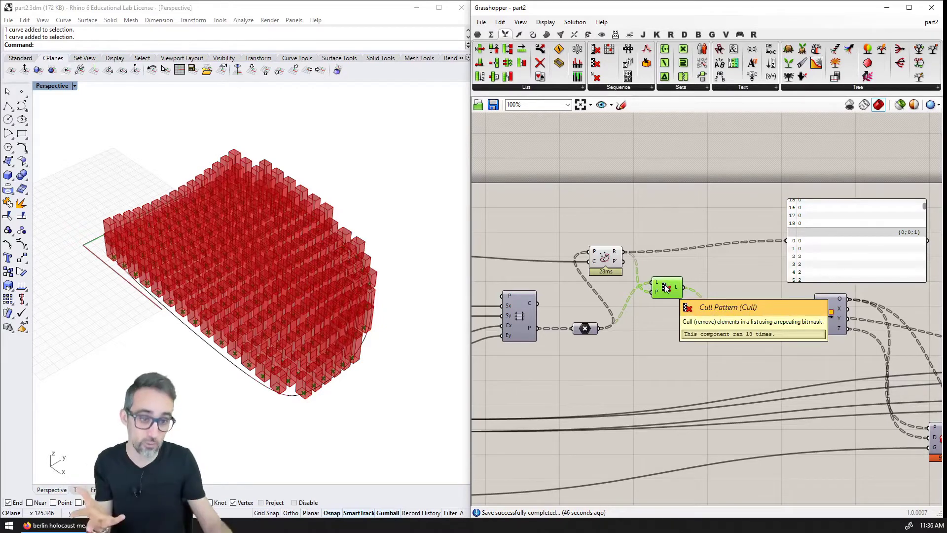
click(740, 314)
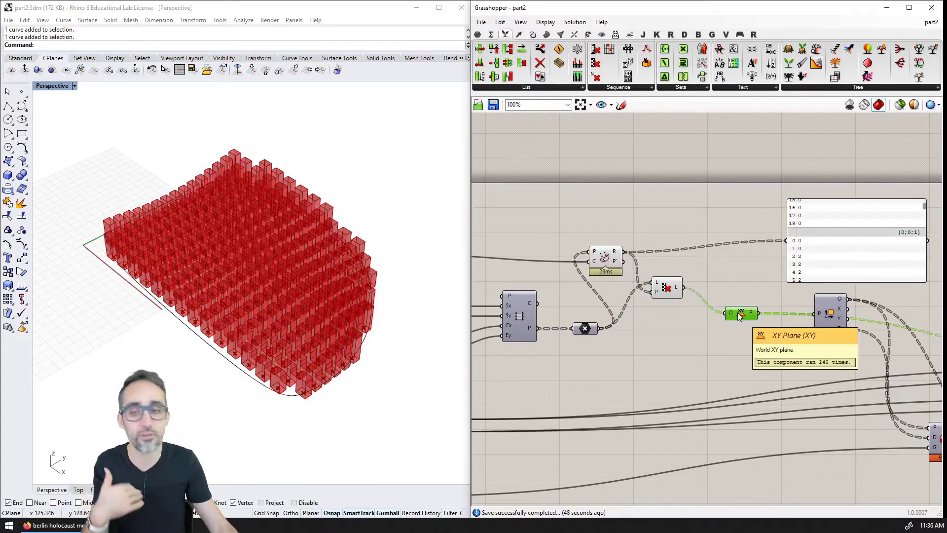
right_drag(717, 322, 742, 298)
In the Right view, draw an open wavy degree-3 curve just below the block bases, spanning the full row of blocks
double_click(63, 87)
double_click(265, 288)
scroll(222, 306, up, 3)
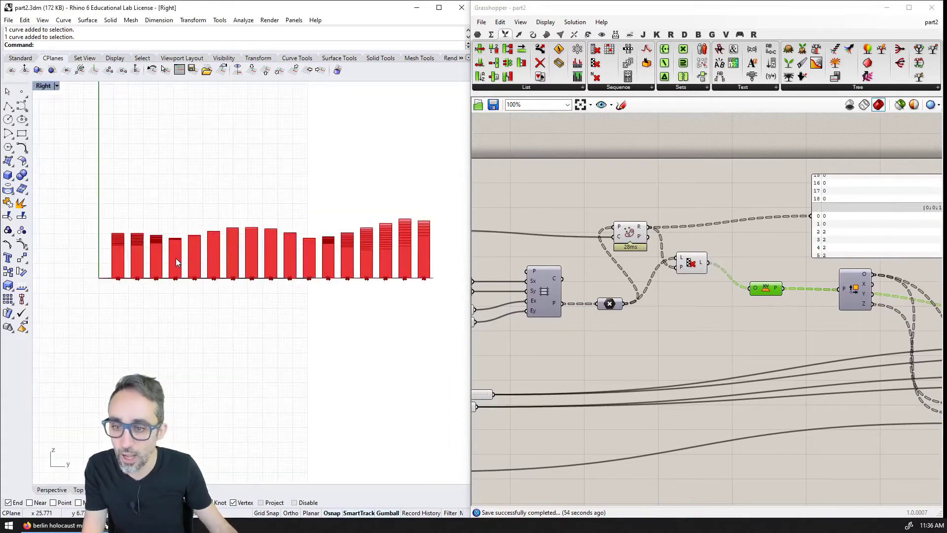
click(21, 120)
click(75, 290)
click(117, 285)
click(144, 298)
click(193, 302)
click(238, 288)
click(292, 288)
click(330, 296)
click(371, 302)
click(430, 290)
click(450, 280)
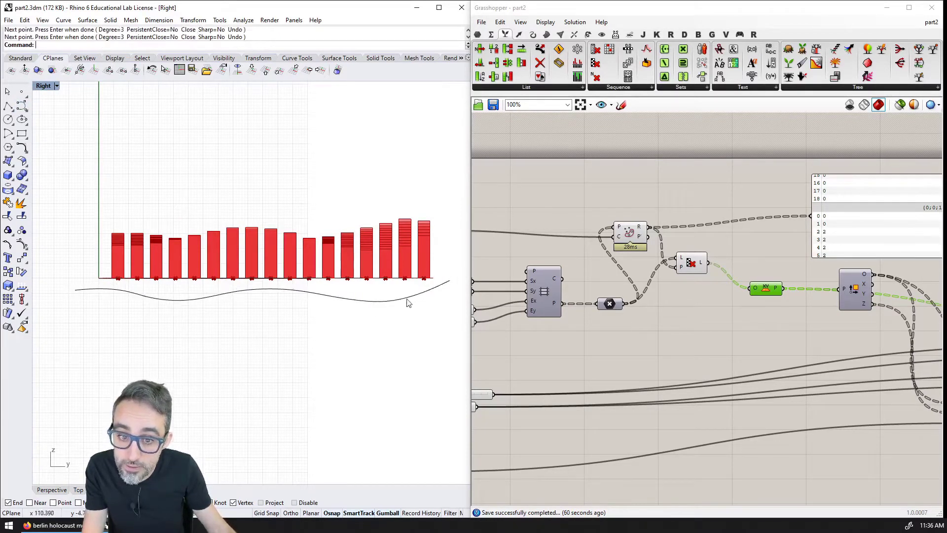
key(Return)
Move the wavy curve slightly upward, closer to the block bases
click(316, 295)
drag(262, 258, 262, 255)
click(262, 326)
click(165, 316)
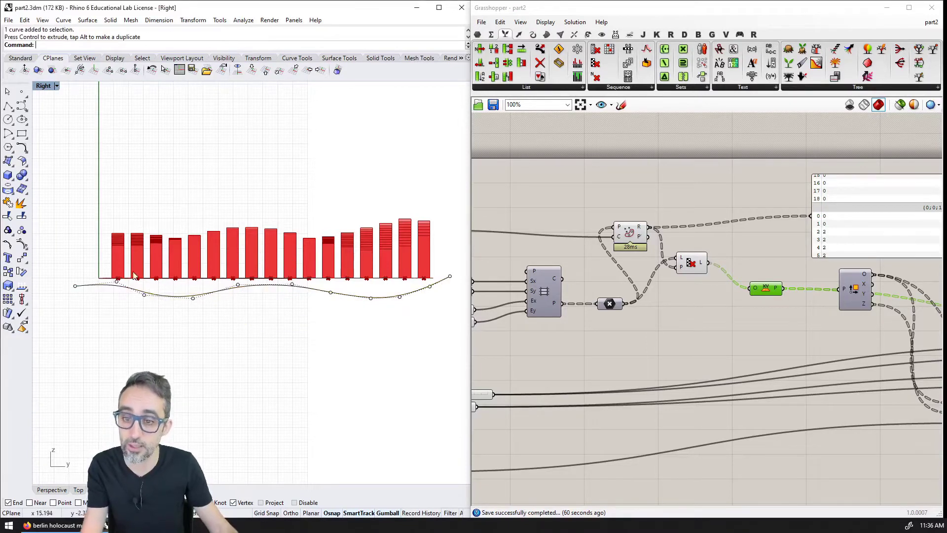
Disable object snaps and draw a second, gentler degree-3 control-point curve below the block bases, spanning the same width
click(21, 106)
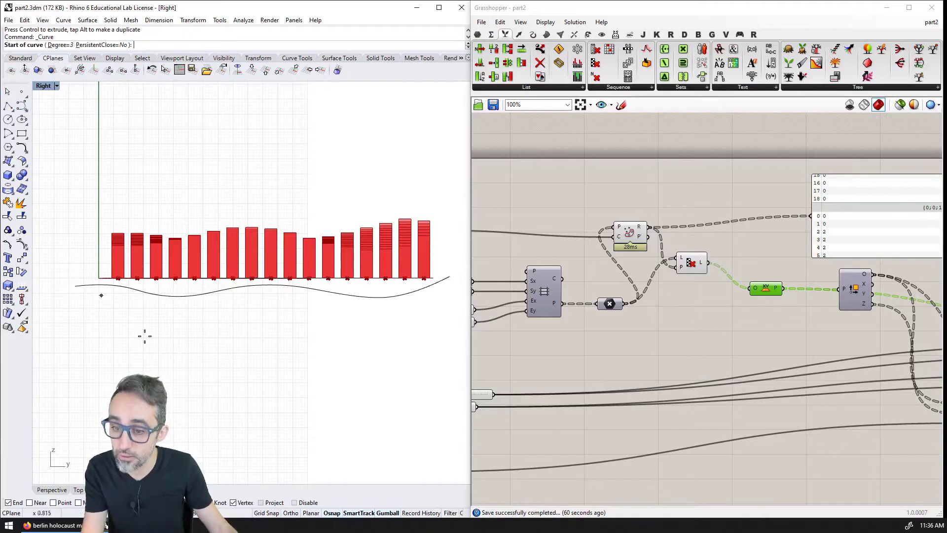
click(332, 513)
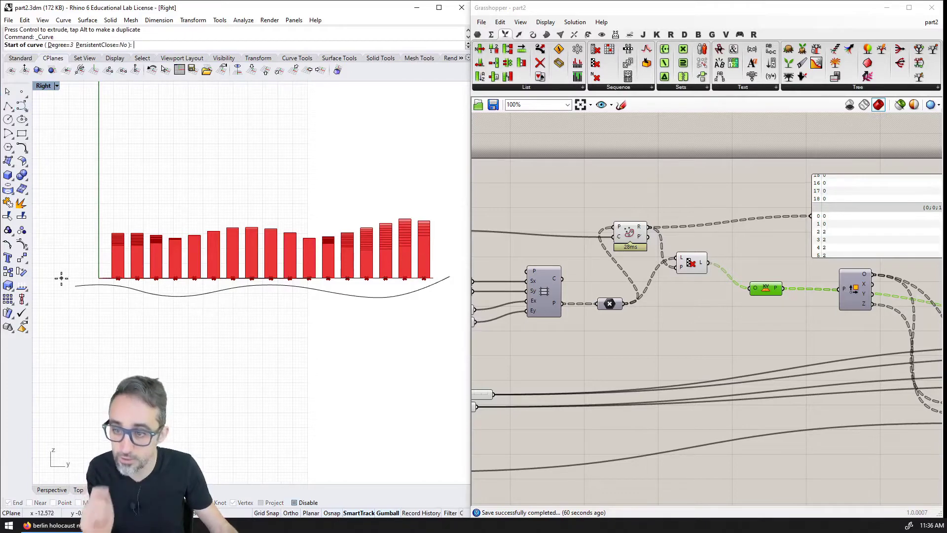
click(80, 280)
click(122, 292)
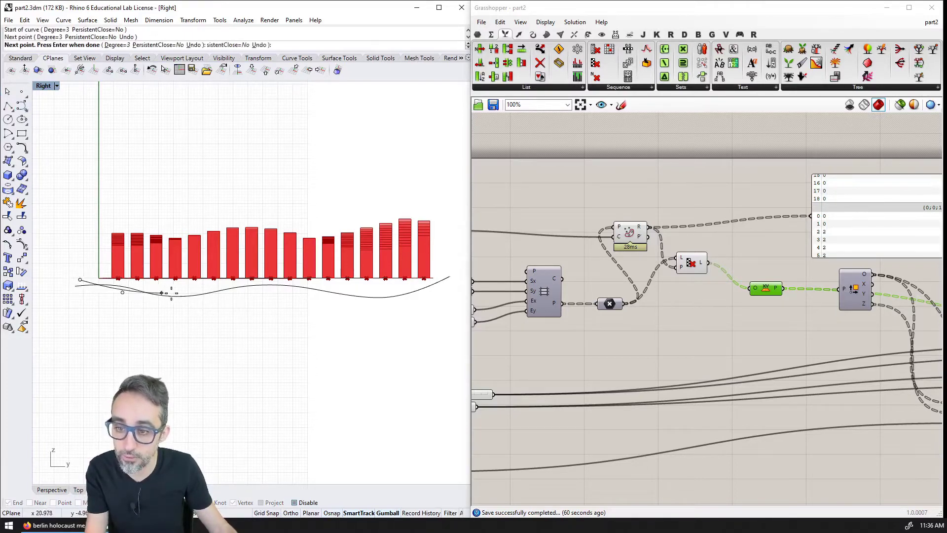
click(236, 297)
click(289, 292)
click(354, 285)
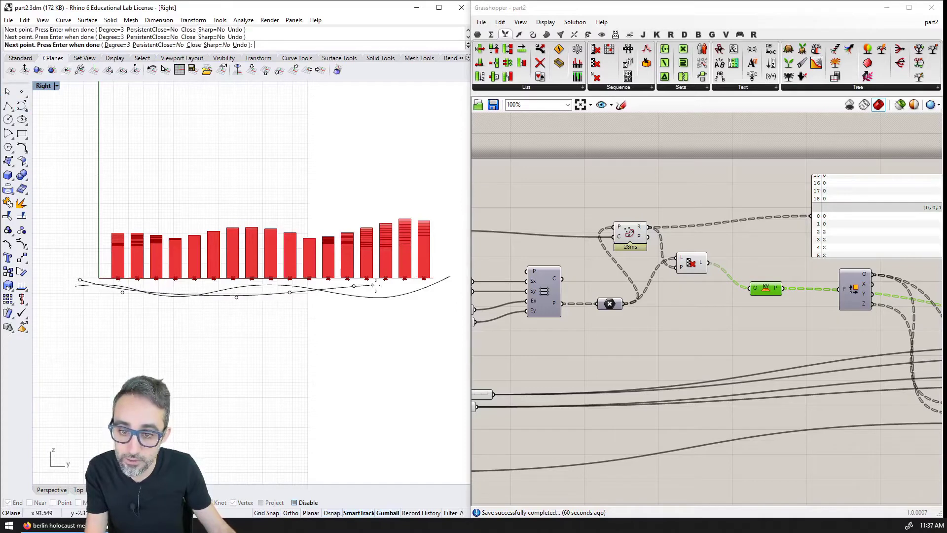
click(454, 294)
key(Return)
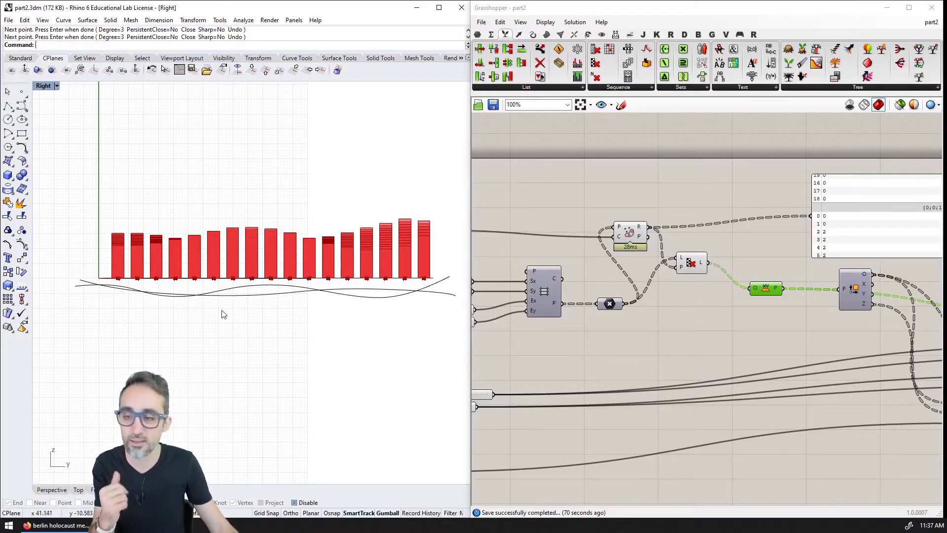
In the Perspective view, move one of the two wavy curves beyond the opposite end of the block field
double_click(39, 86)
double_click(274, 87)
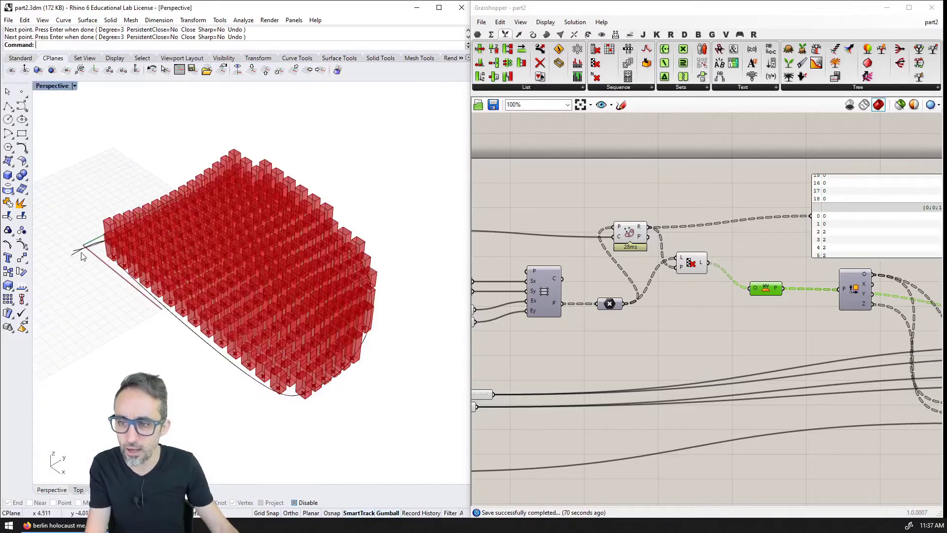
drag(77, 251, 320, 419)
right_drag(320, 419, 266, 315)
click(422, 247)
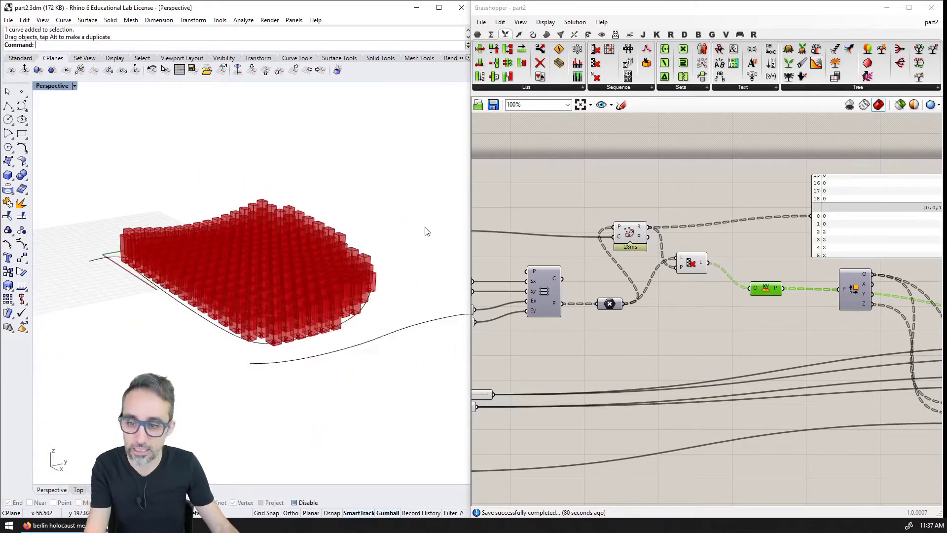
Loft a ground surface between the two wavy curves at opposite ends of the block field
right_drag(382, 222, 403, 244)
text(Lift)
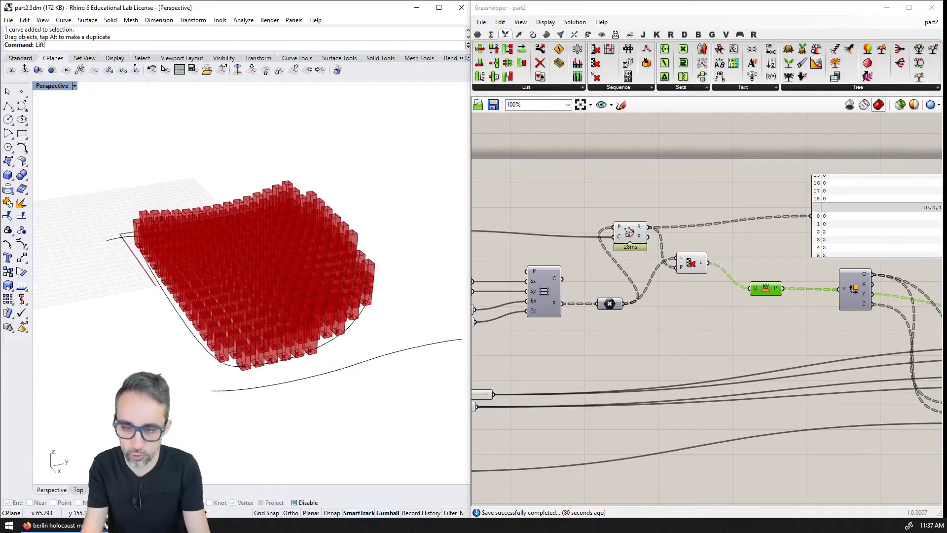
key(Return)
text(Loft)
key(Return)
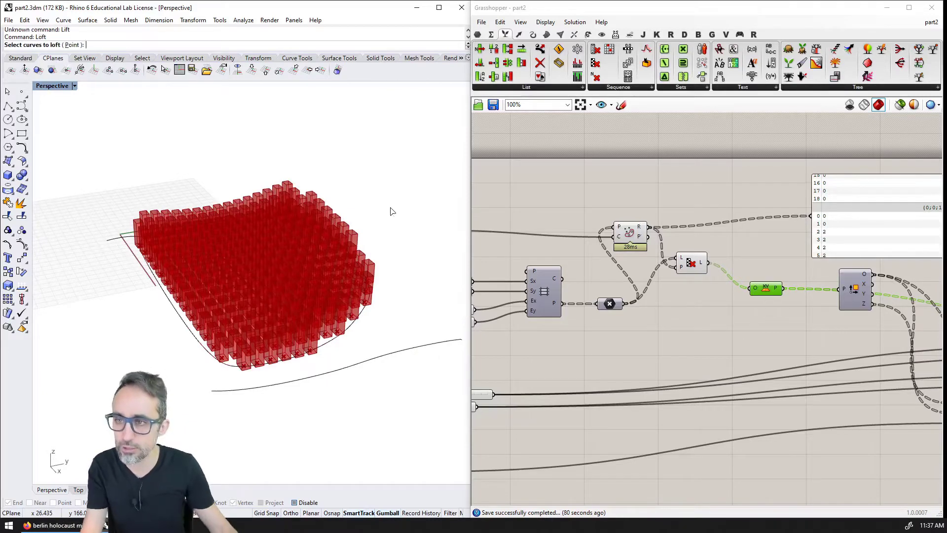
click(117, 249)
click(223, 395)
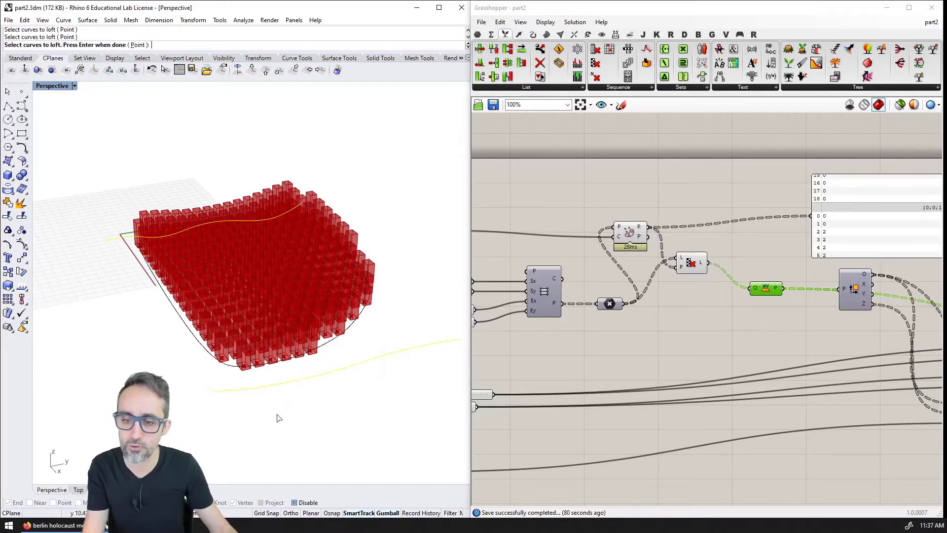
key(Return)
click(221, 335)
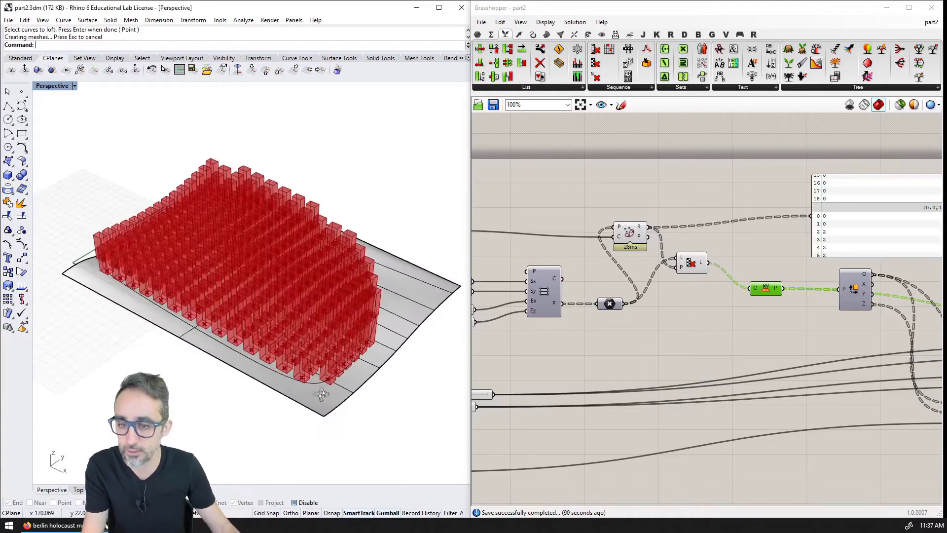
Add a Surface parameter in Grasshopper, reference the lofted ground surface in it, and place it below the boundary Curve parameter
scroll(697, 276, down, 3)
scroll(648, 315, up, 3)
drag(564, 368, 580, 346)
double_click(569, 379)
text(surface)
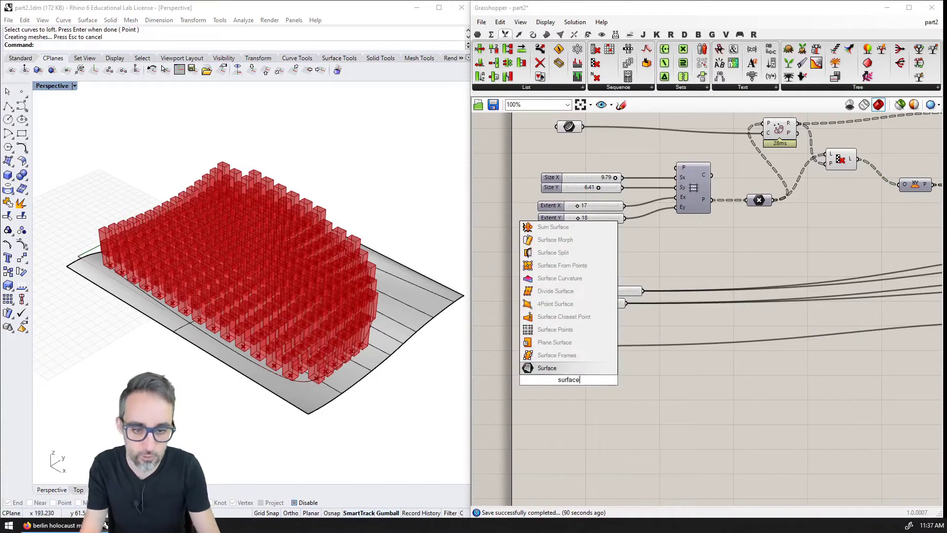
key(Return)
right_drag(569, 380, 553, 393)
right_click(554, 397)
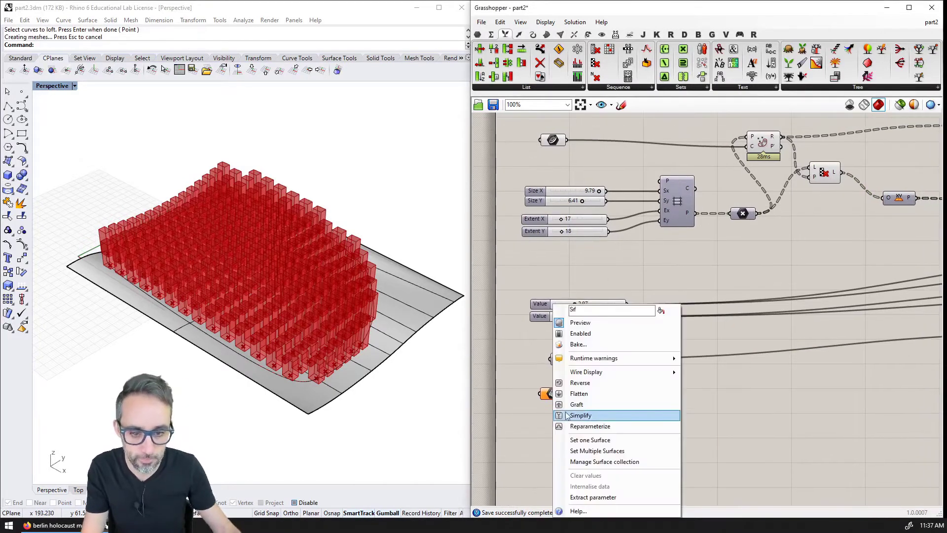
click(596, 439)
click(378, 366)
drag(553, 394, 555, 164)
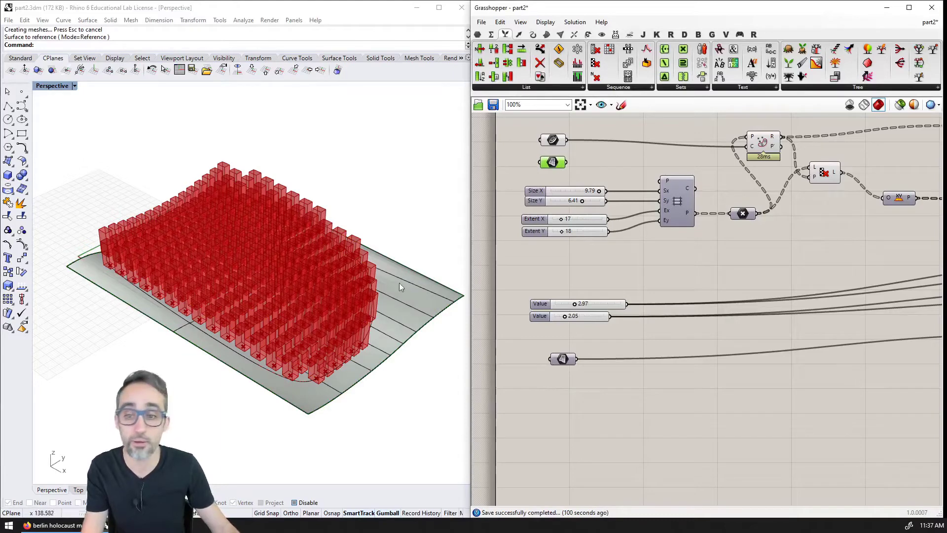
Try hiding the lofted ground surface in Rhino and undo the hiding
click(406, 306)
key(ctrl+h)
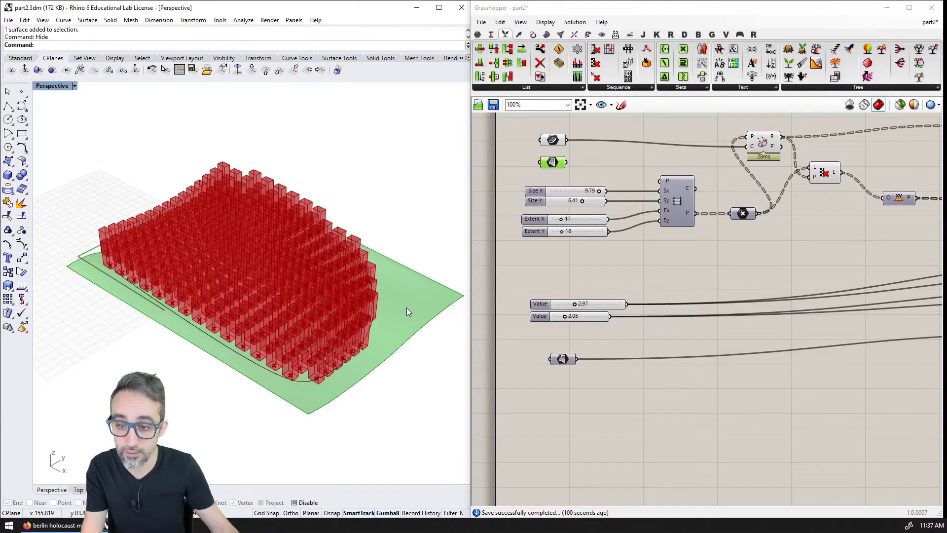
key(ctrl+z)
right_drag(392, 303, 362, 307)
right_drag(333, 346, 333, 380)
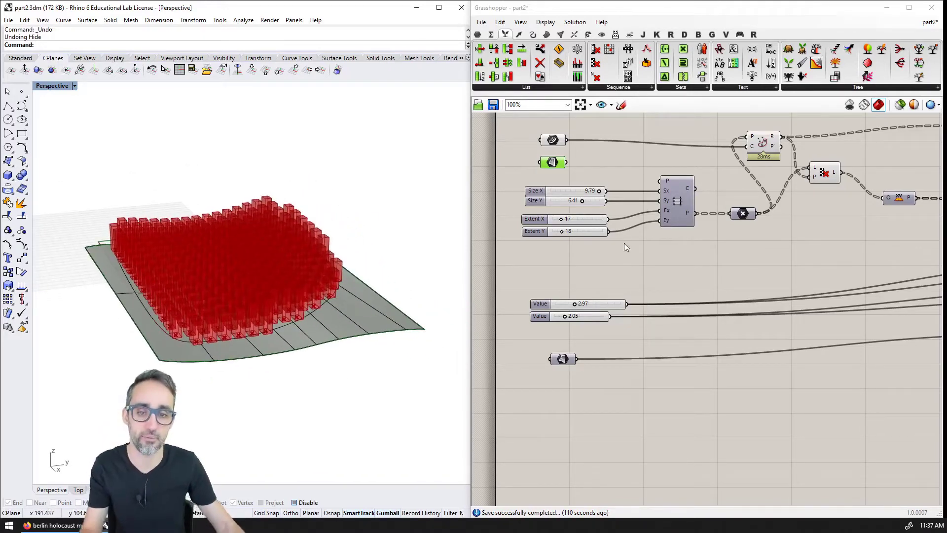
Turn off the preview of the box component to expose the culled grid points over the ground surface
scroll(692, 277, down, 1)
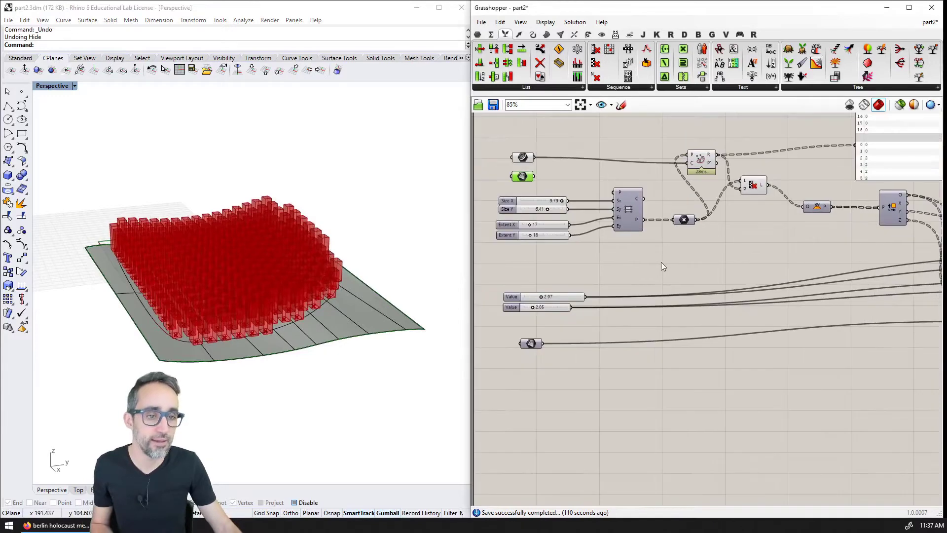
click(754, 186)
right_drag(755, 204, 535, 179)
right_drag(911, 192, 848, 209)
click(858, 249)
right_drag(360, 236, 332, 268)
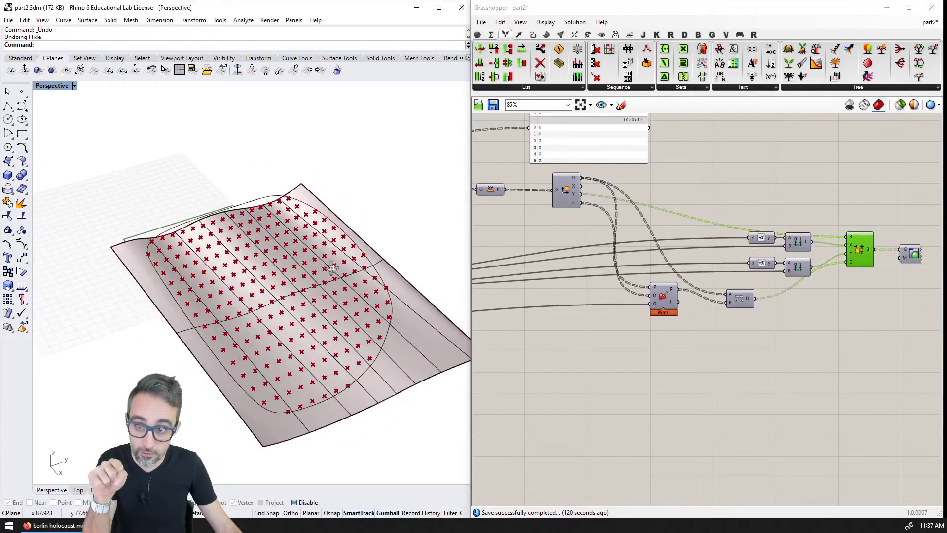
Paste a copy of the Project Point component below XY Plane and connect Cull Pattern's L output to its P input
right_drag(525, 228, 679, 242)
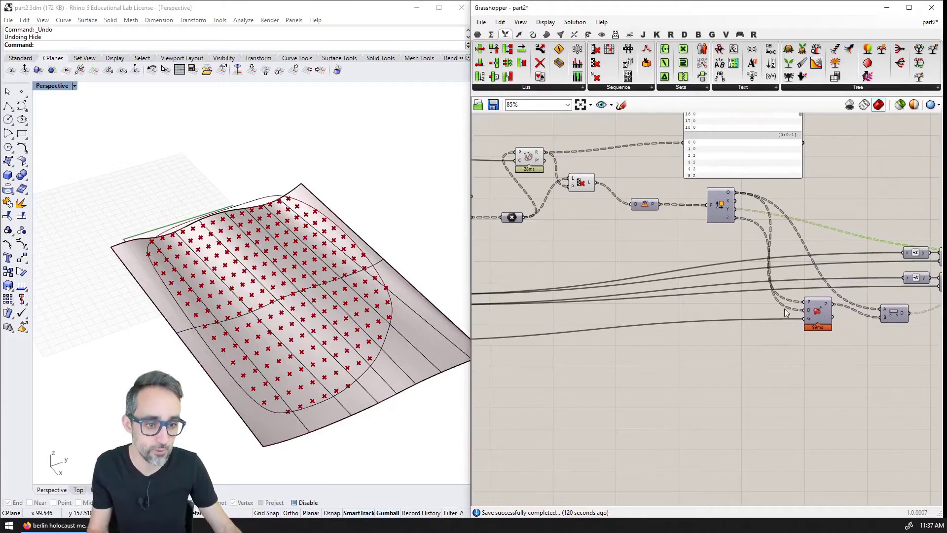
click(820, 313)
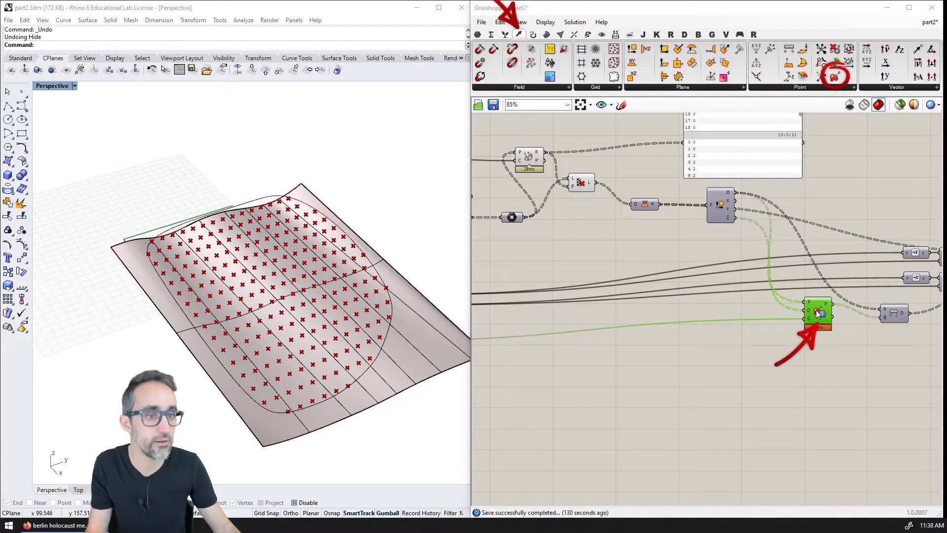
right_drag(626, 230, 712, 263)
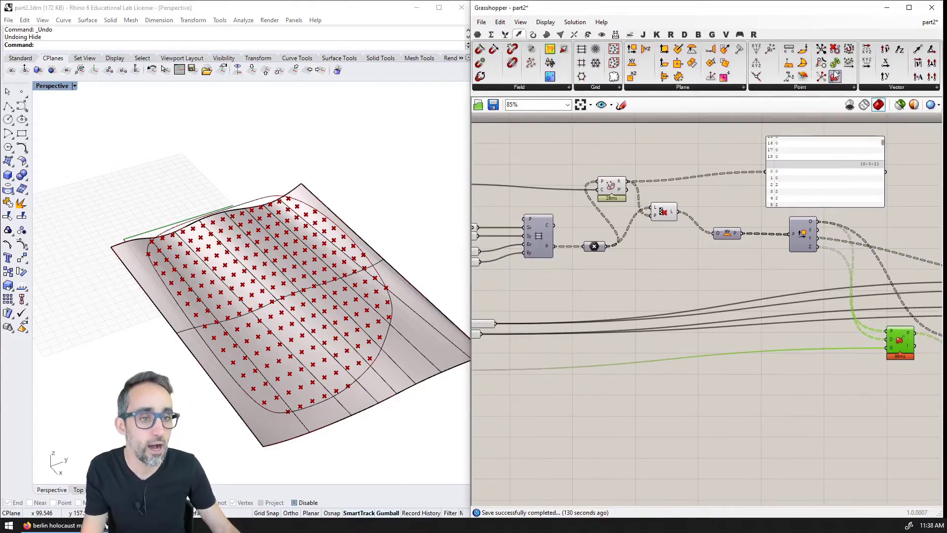
key(ctrl+v)
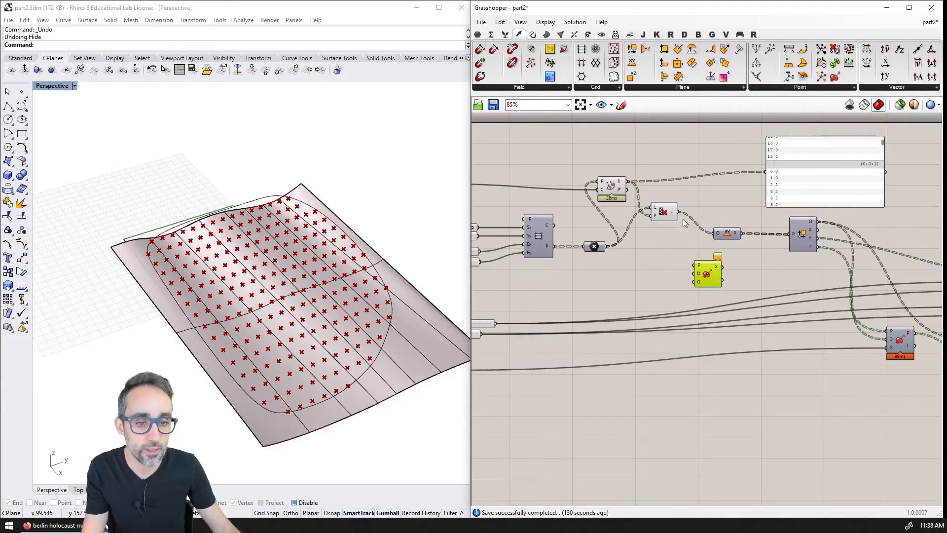
drag(680, 213, 698, 272)
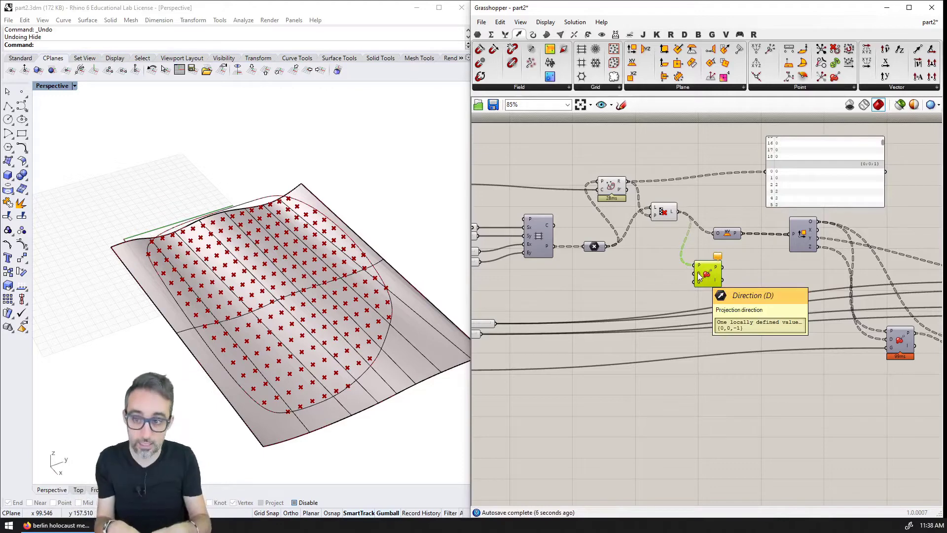
Add a Unit Z component beside the new Project Point component and feed its F input from a panel containing -1
scroll(699, 276, up, 2)
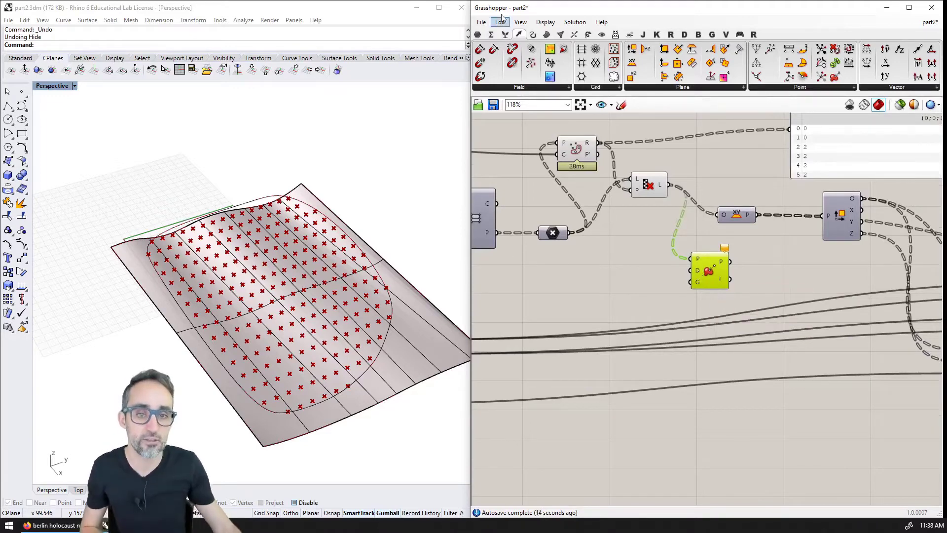
click(894, 86)
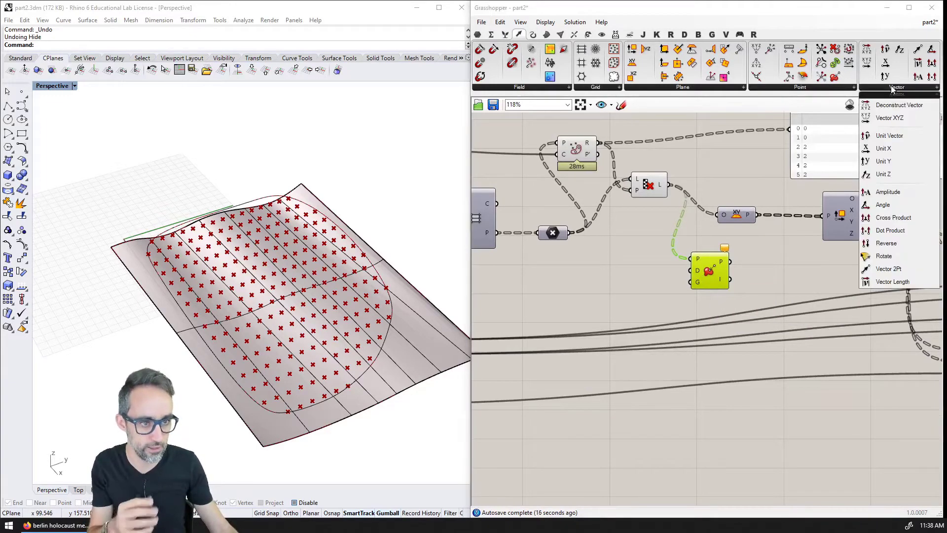
drag(886, 173, 626, 283)
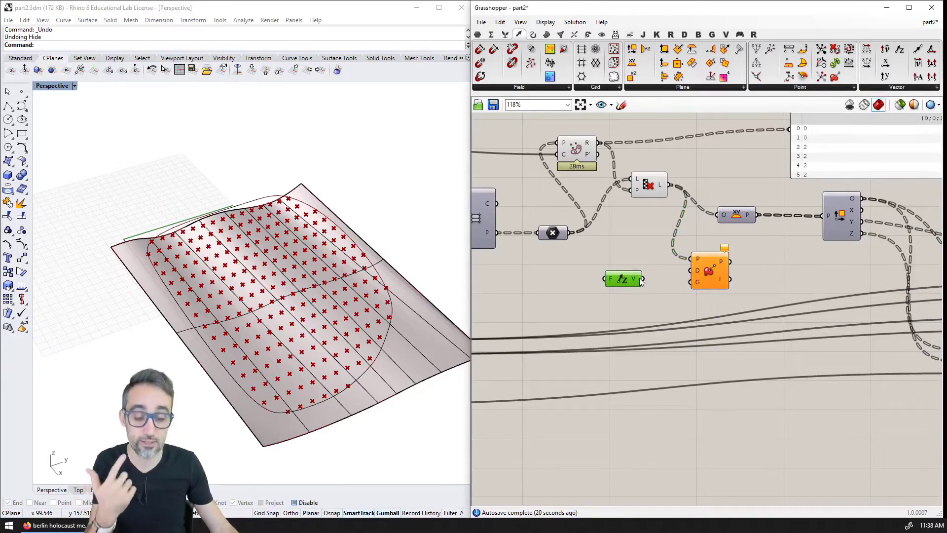
double_click(566, 282)
text(-1)
key(Return)
mouse_move(580, 281)
mouse_down()
mouse_move(608, 280)
mouse_move(576, 282)
mouse_up()
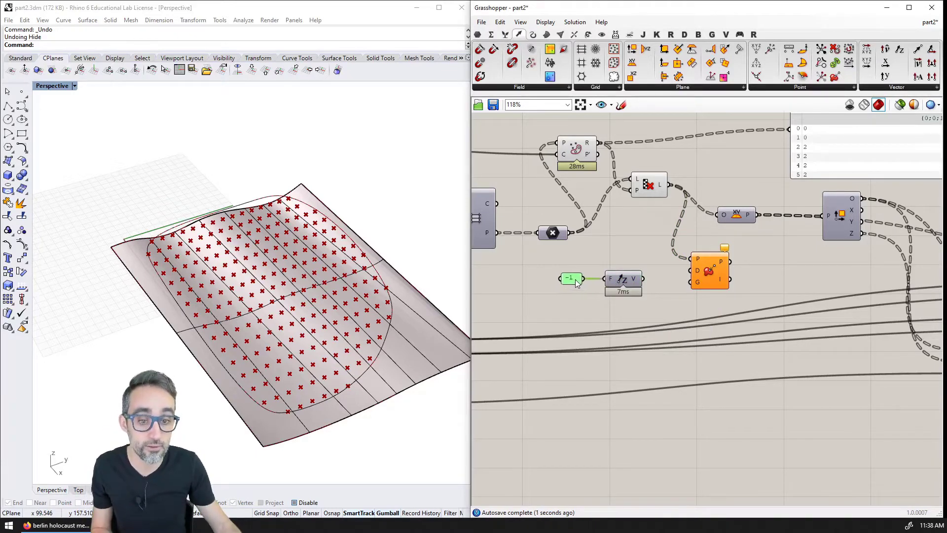
Connect Unit Z's V output to the new Project Point's D input and move the -1 panel and Unit Z closer to it
click(624, 279)
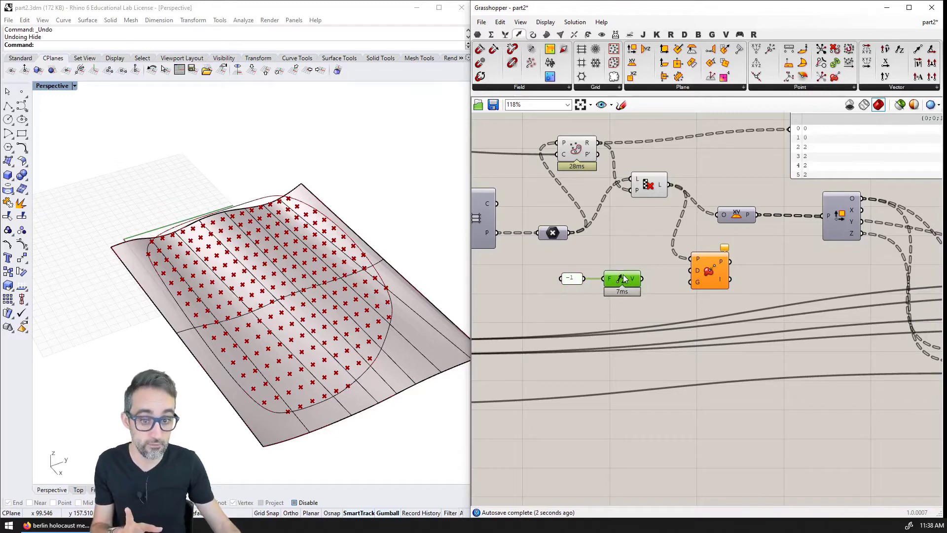
mouse_move(635, 282)
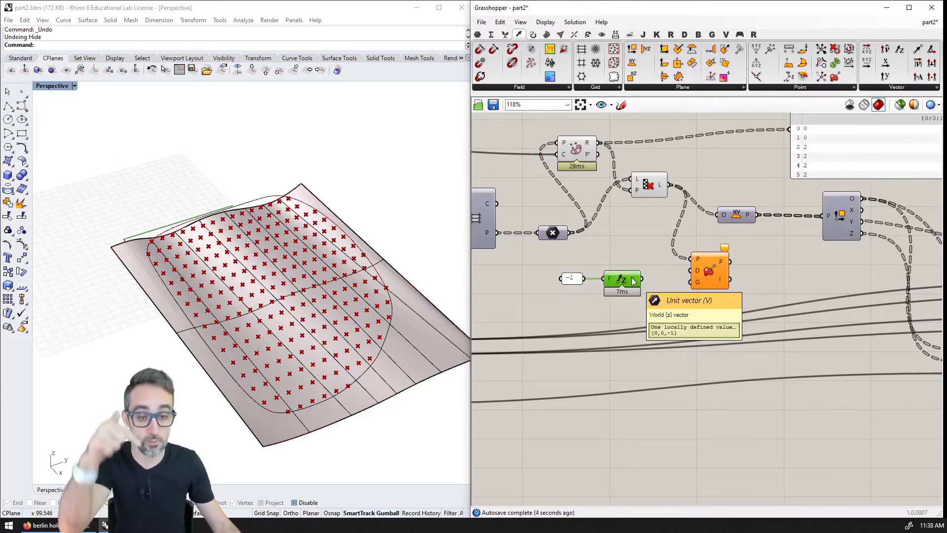
drag(641, 279, 703, 275)
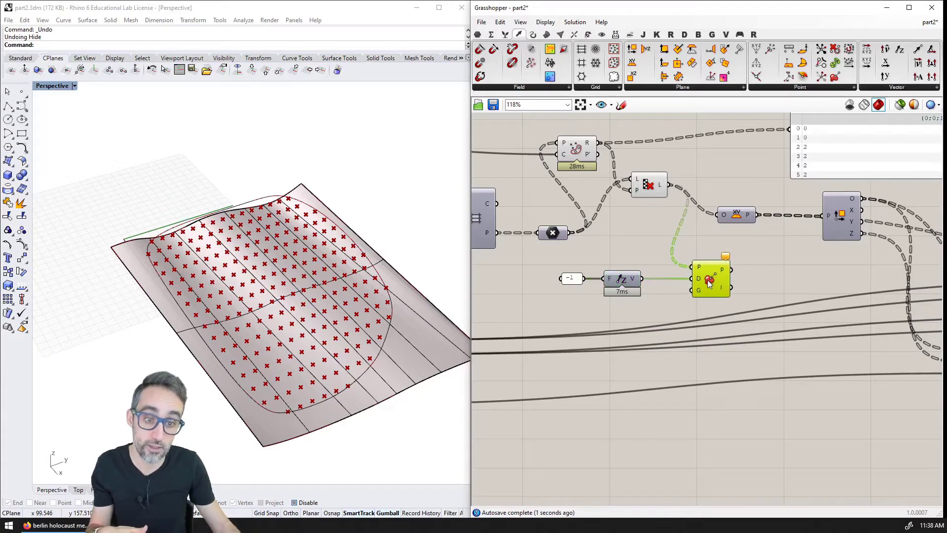
click(635, 310)
drag(636, 308, 635, 280)
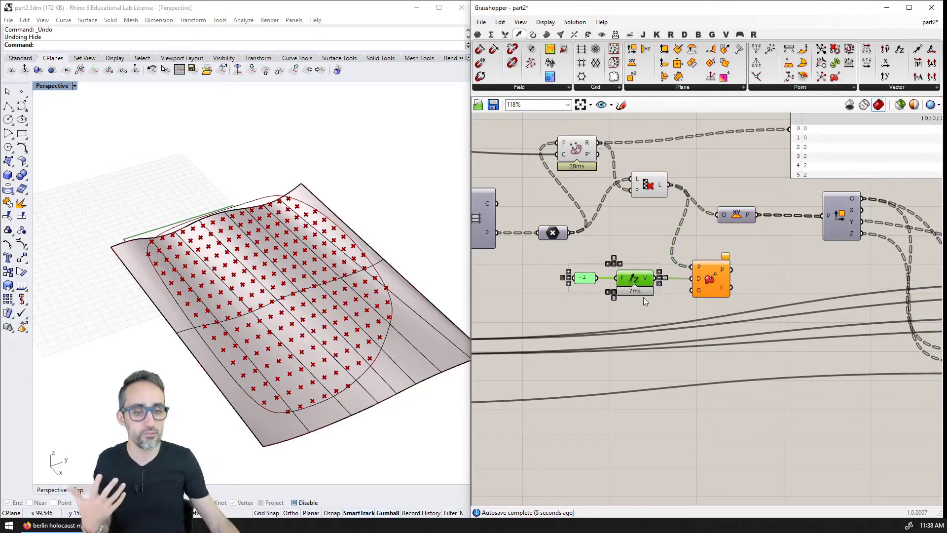
click(644, 301)
mouse_move(698, 280)
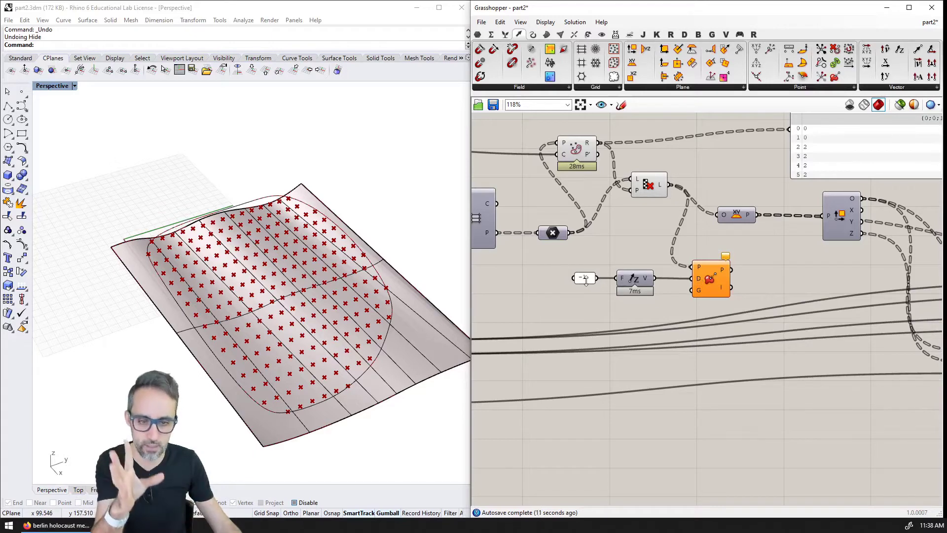
click(628, 279)
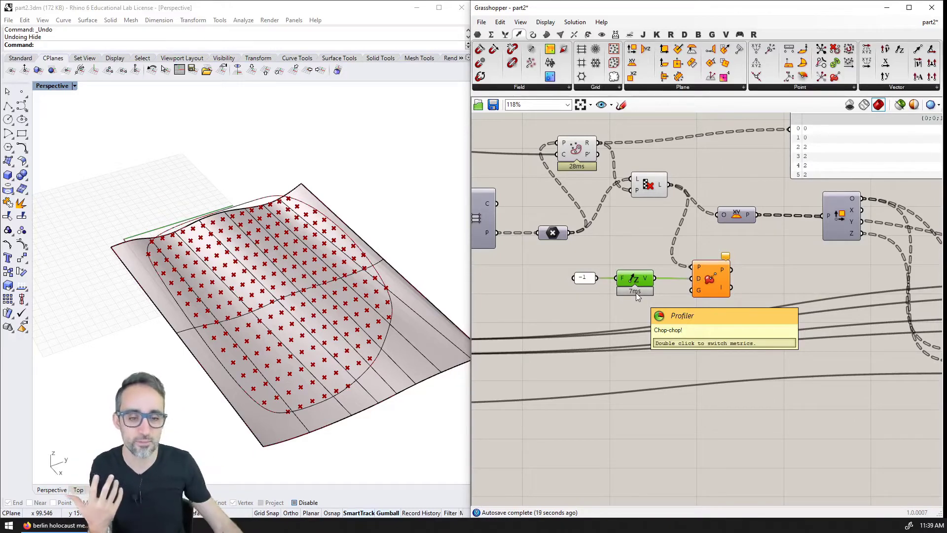
Connect the ground surface parameter to the new Project Point's G input and that component's P output to XY Plane's O input
scroll(635, 292, down, 3)
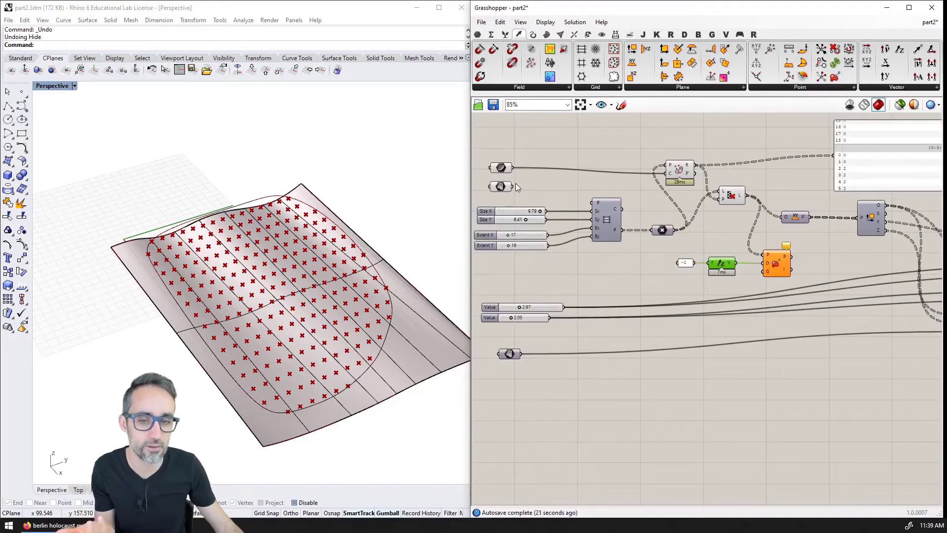
drag(513, 186, 764, 272)
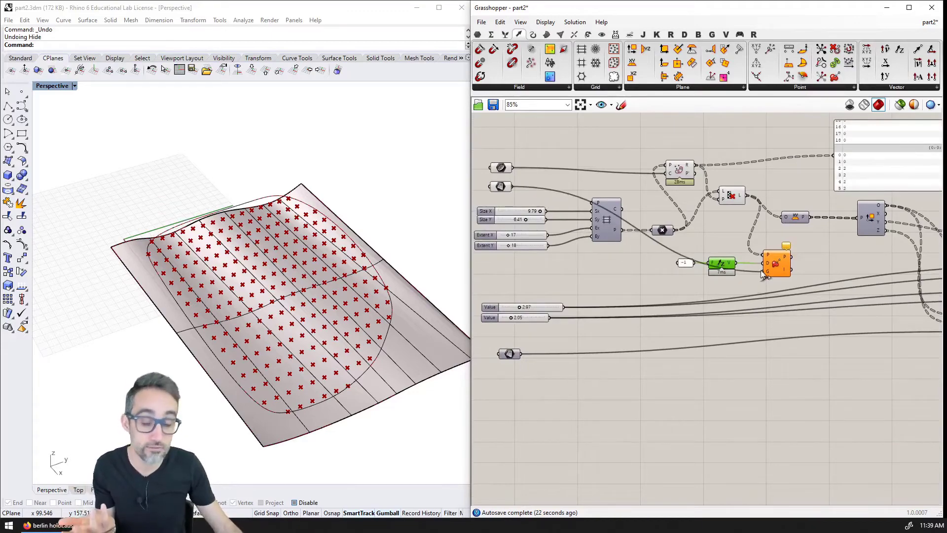
right_drag(321, 355, 341, 348)
right_drag(772, 234, 740, 241)
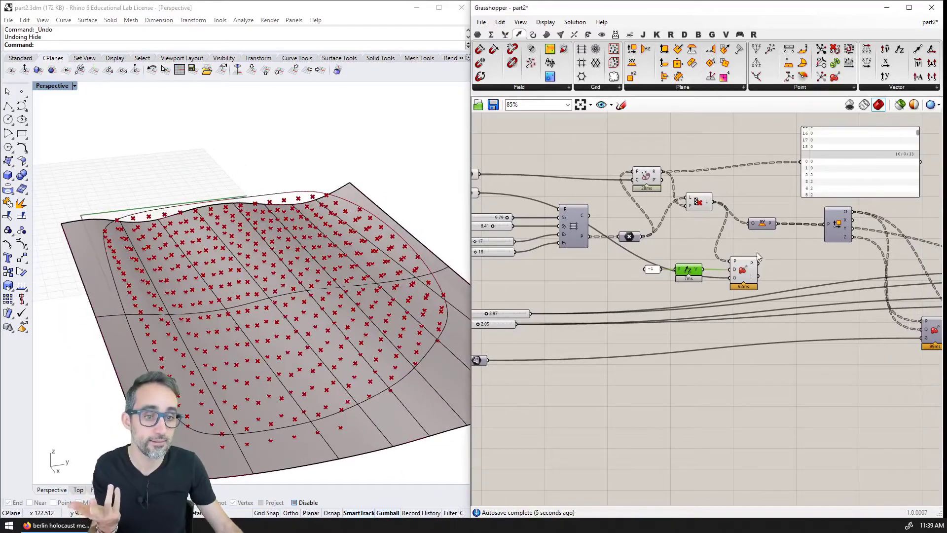
drag(758, 262, 746, 226)
Turn the box component's preview back on and inspect the pillars over the undulating ground
right_drag(779, 251, 594, 149)
right_drag(834, 212, 691, 205)
click(807, 181)
right_drag(343, 323, 374, 314)
scroll(349, 285, down, 5)
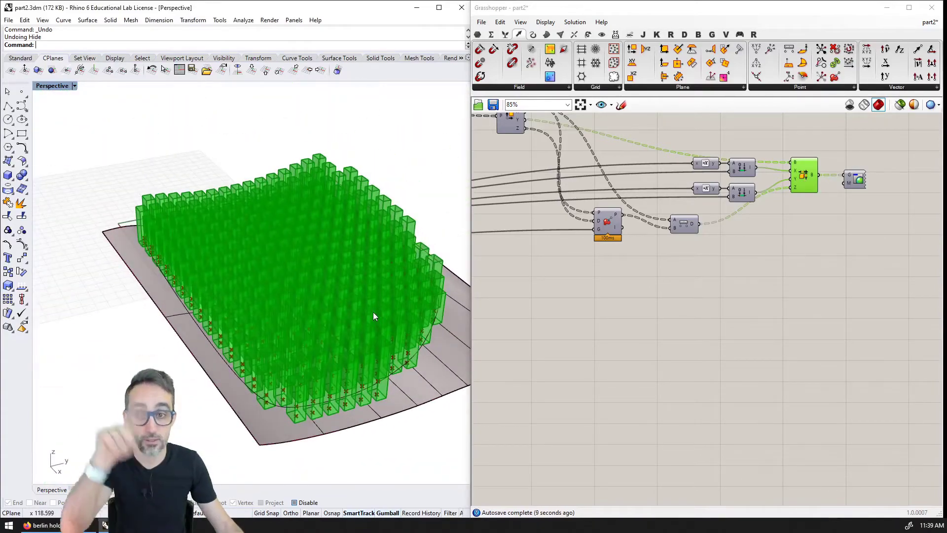
right_drag(526, 272, 687, 334)
scroll(632, 286, down, 2)
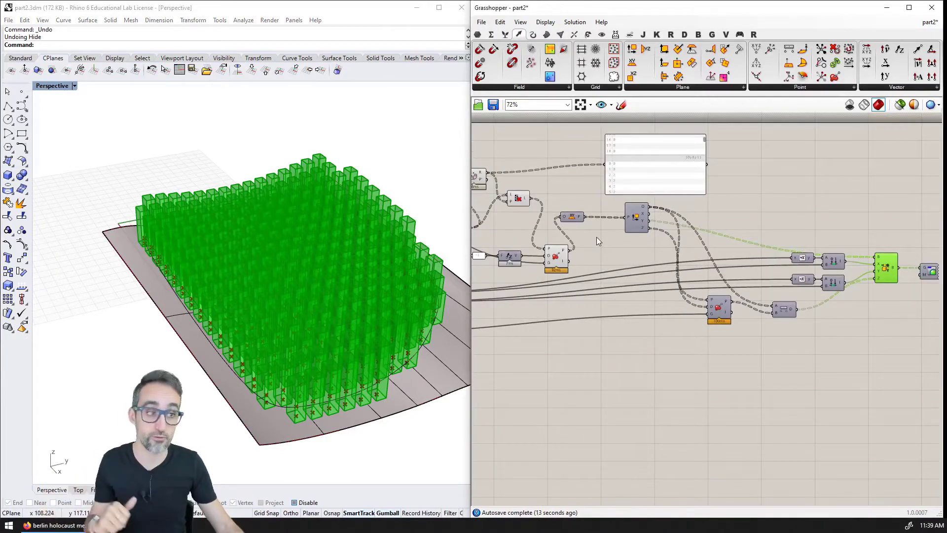
right_drag(595, 298, 670, 298)
Turn off the previews of the new Project Point, Cull Pattern and Point In Curve components
click(633, 258)
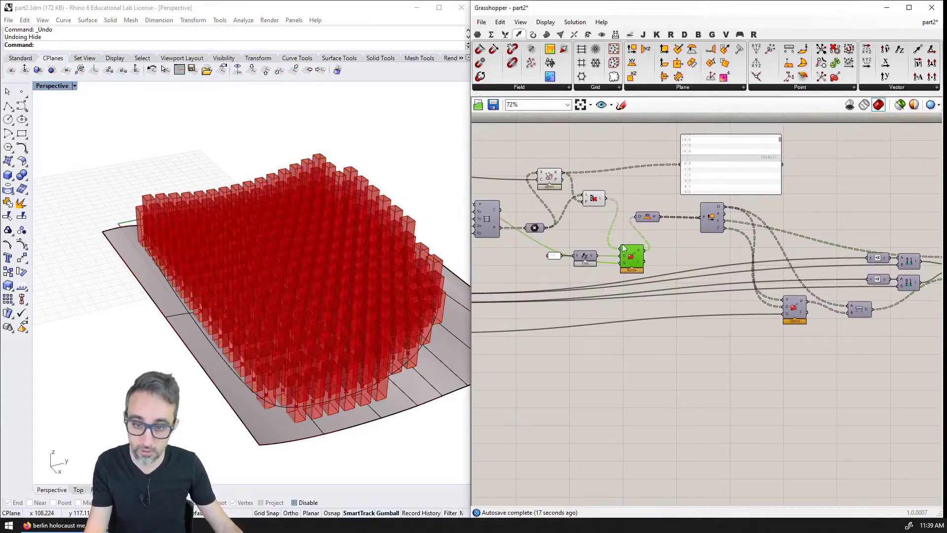
click(594, 198)
click(549, 176)
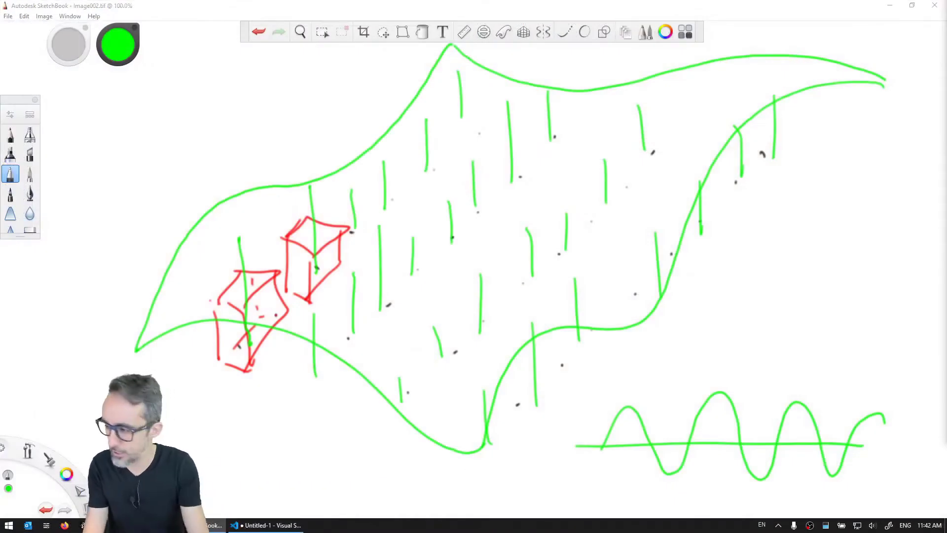
Switch to Autodesk SketchBook and start a new blank canvas, discarding the changes to the open sketch
click(741, 254)
key(ctrl+n)
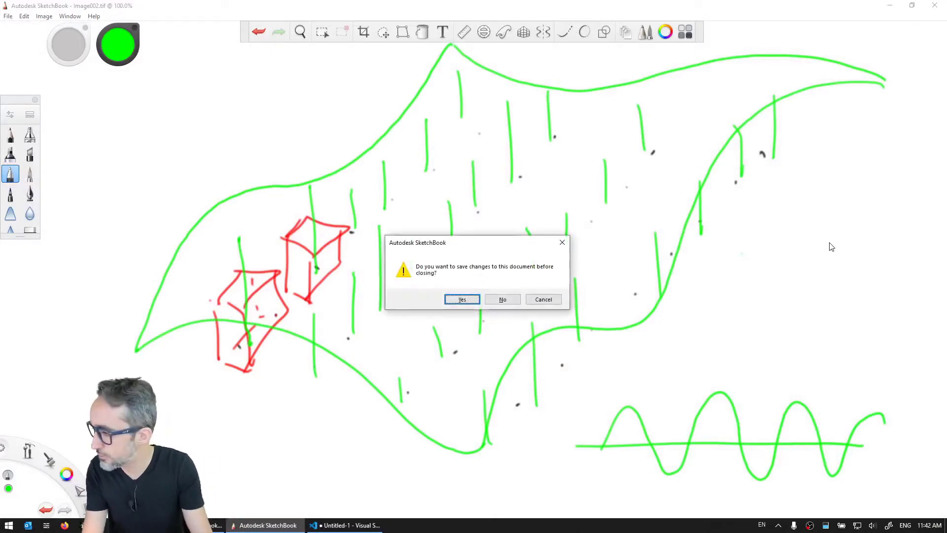
key(n)
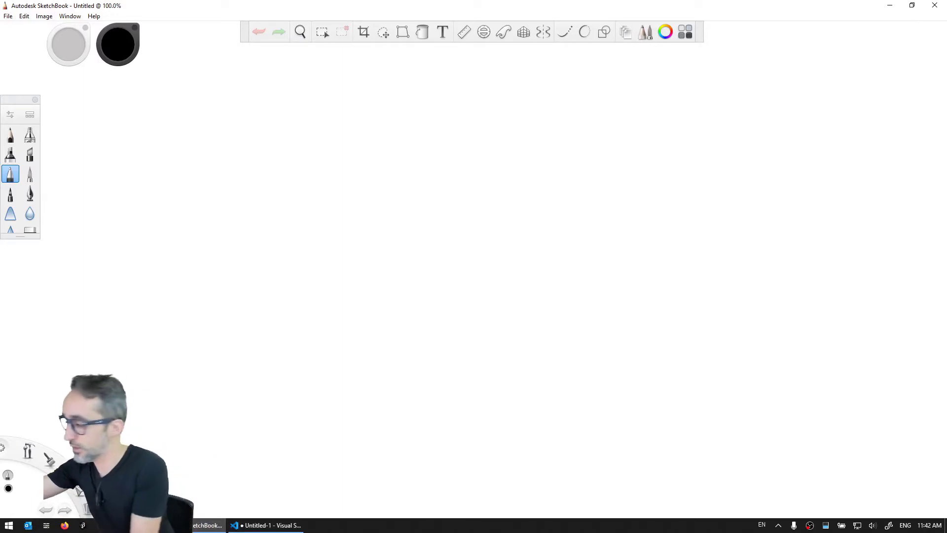
Draw a black parallelogram as a plane and a red axis line running from its centre past the near side edge
mouse_move(415, 212)
mouse_down()
mouse_move(329, 326)
mouse_move(580, 229)
mouse_move(496, 357)
mouse_up()
drag(329, 328, 499, 348)
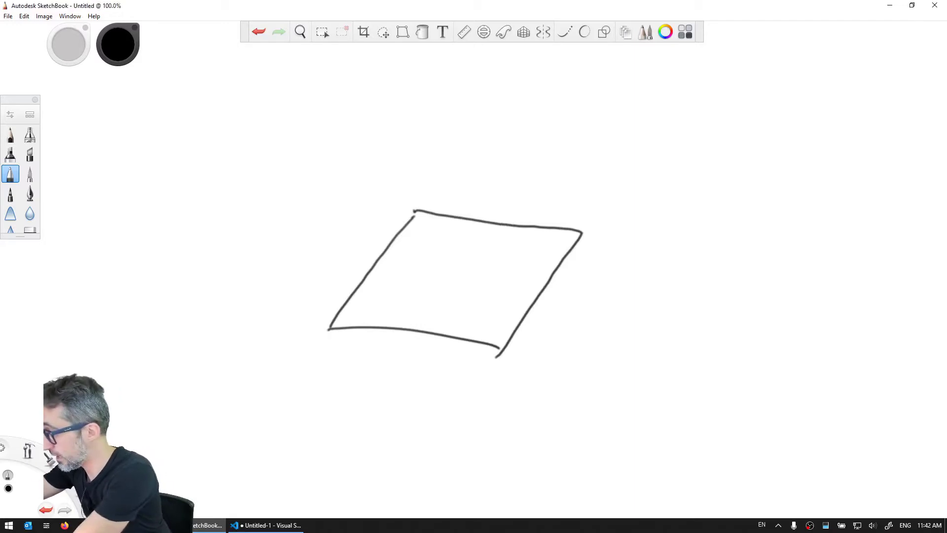
drag(9, 488, 47, 452)
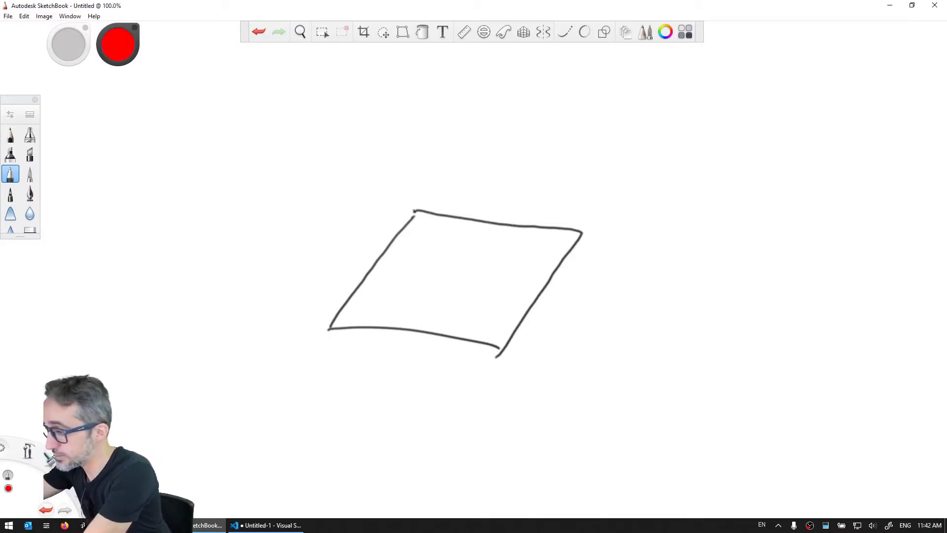
drag(450, 279, 538, 290)
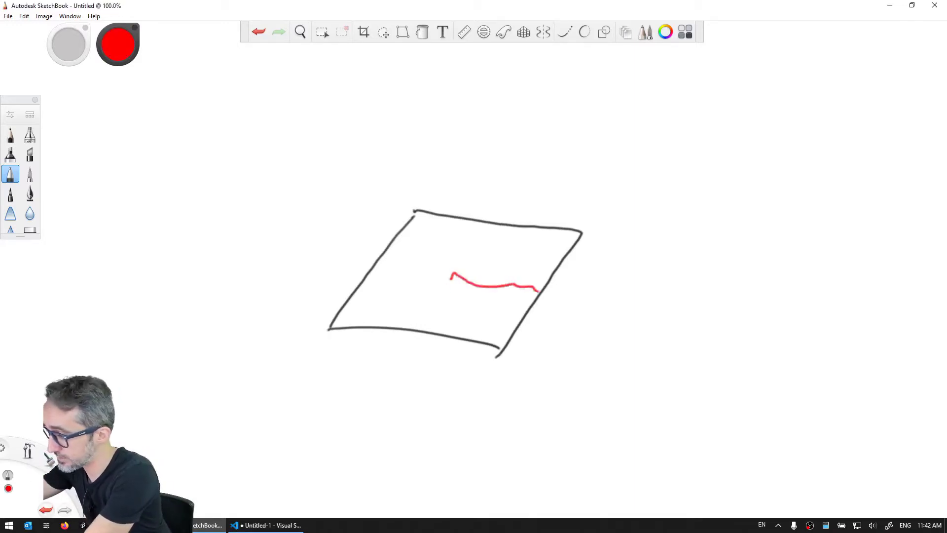
key(ctrl+z)
drag(450, 279, 546, 310)
Add a green axis line within the plane and a blue vertical axis line, both starting at the plane's centre
click(69, 477)
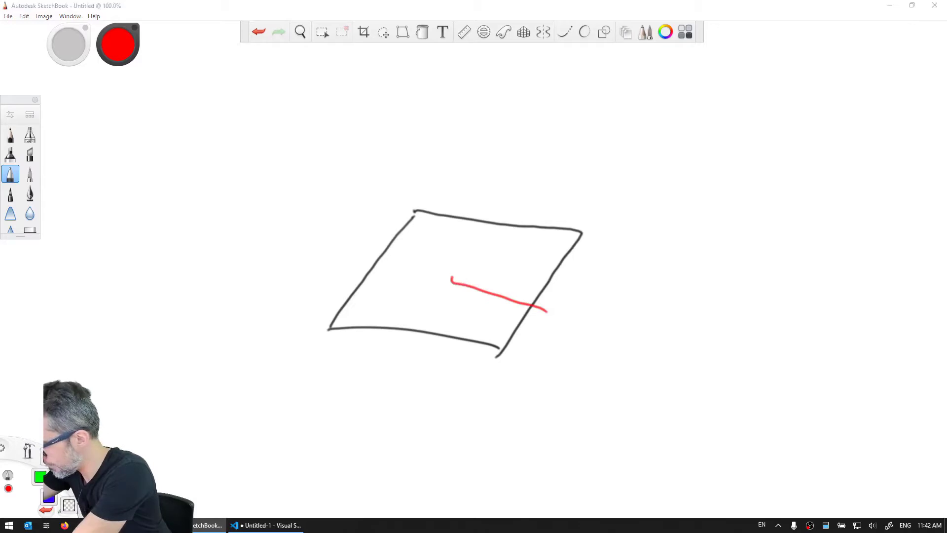
click(40, 477)
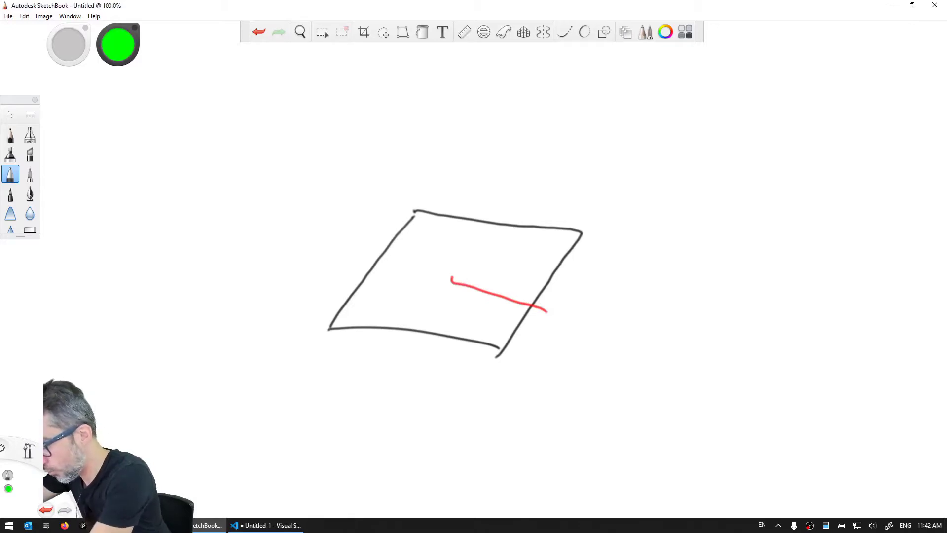
drag(458, 270, 483, 227)
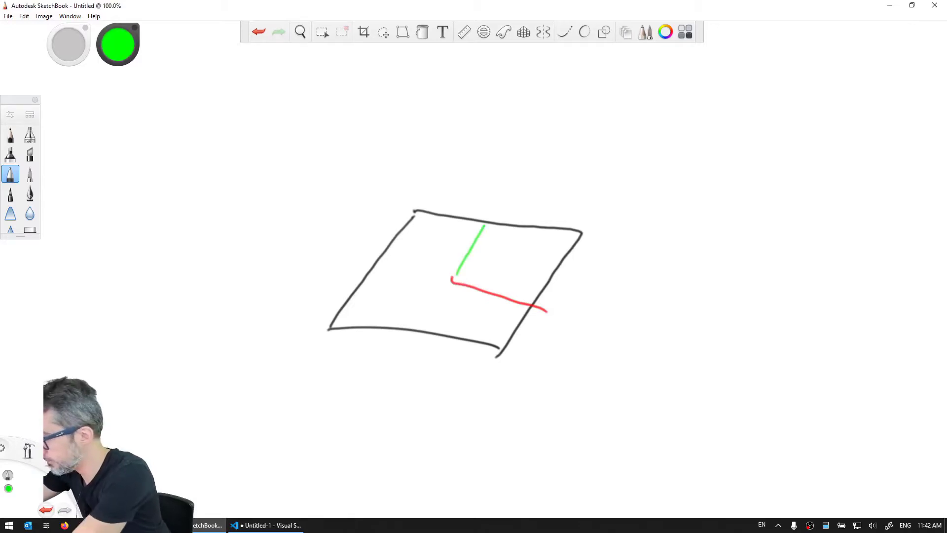
click(70, 475)
click(50, 494)
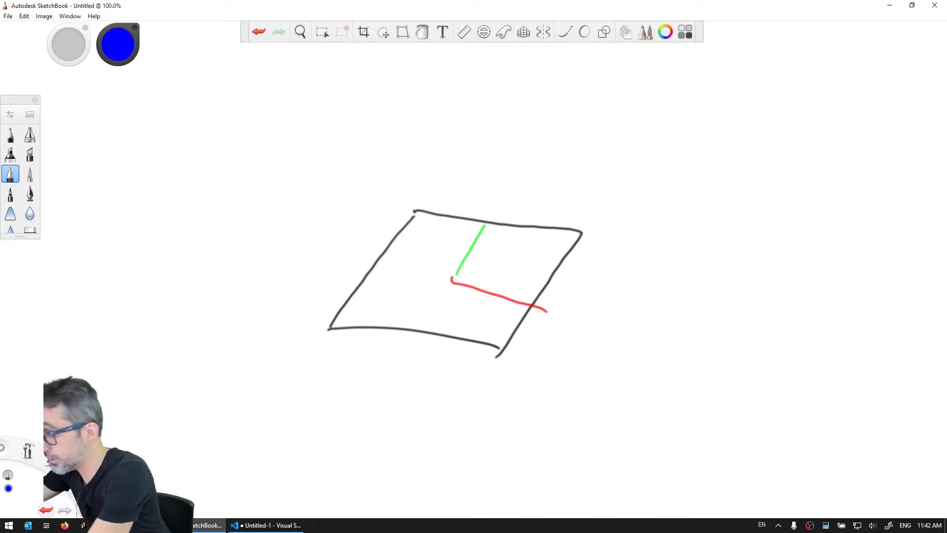
drag(455, 277, 453, 142)
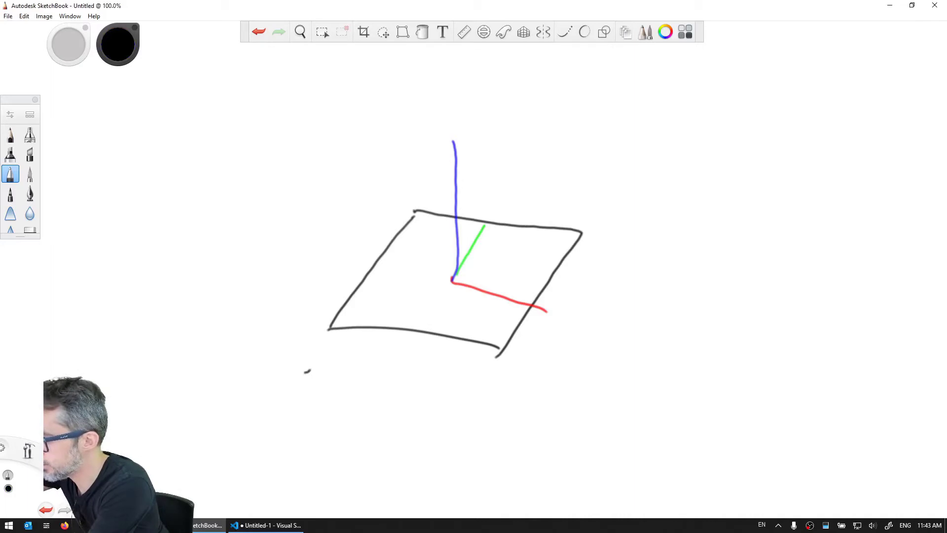
Draw a black dashed diagonal line through the plane's centre, extending beyond both sides of the parallelogram
drag(484, 267, 492, 260)
drag(500, 258, 514, 247)
drag(518, 247, 526, 240)
drag(536, 233, 538, 232)
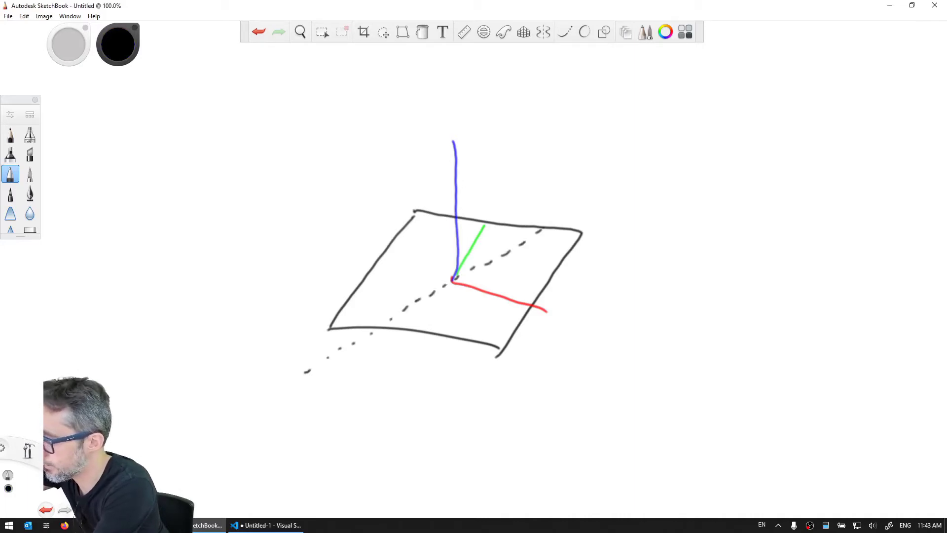
drag(612, 189, 621, 185)
drag(629, 180, 636, 174)
drag(646, 169, 654, 165)
drag(658, 164, 661, 162)
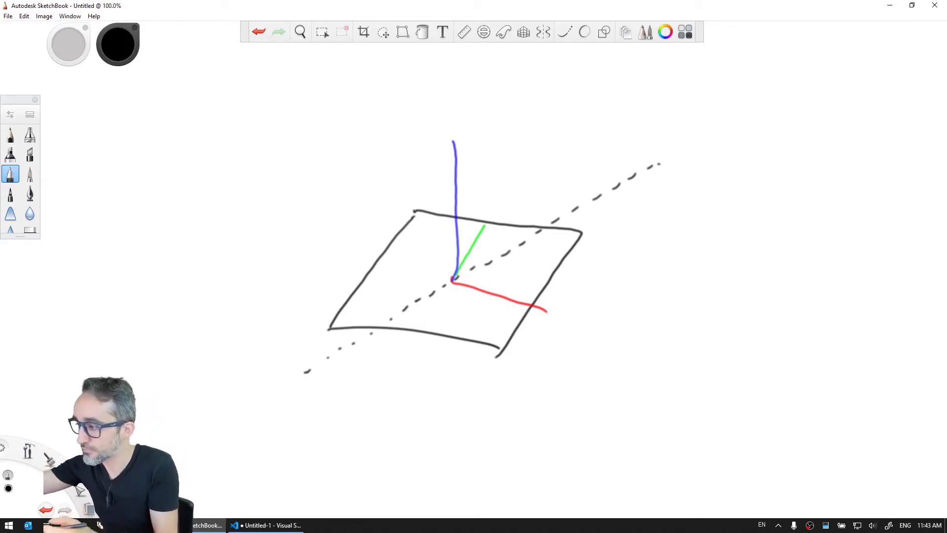
Mark the angle between the red axis and dashed line as R, and draw a labelled rotation arrow around the dashed line's far end
mouse_move(496, 257)
mouse_down()
mouse_move(494, 292)
mouse_move(523, 267)
mouse_move(541, 281)
mouse_up()
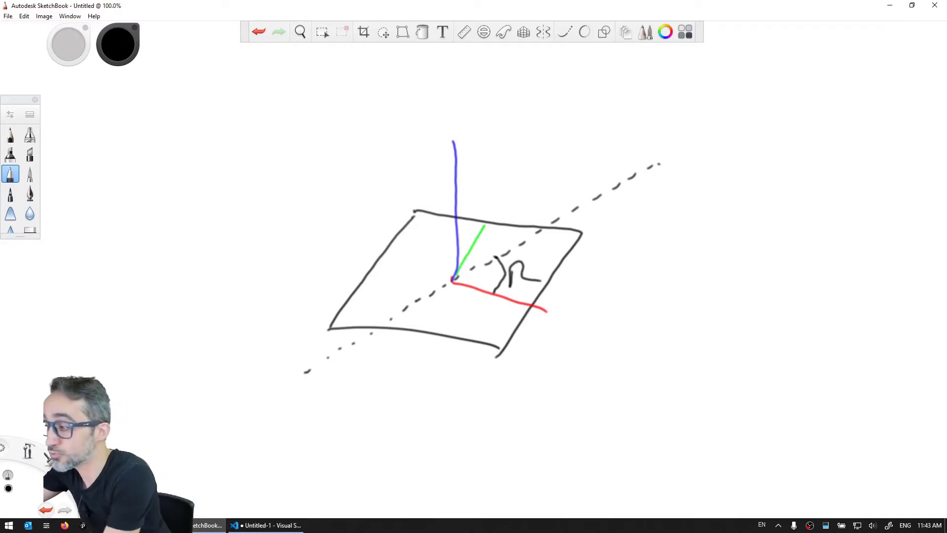
mouse_move(619, 151)
mouse_down()
mouse_move(680, 196)
mouse_move(674, 186)
mouse_up()
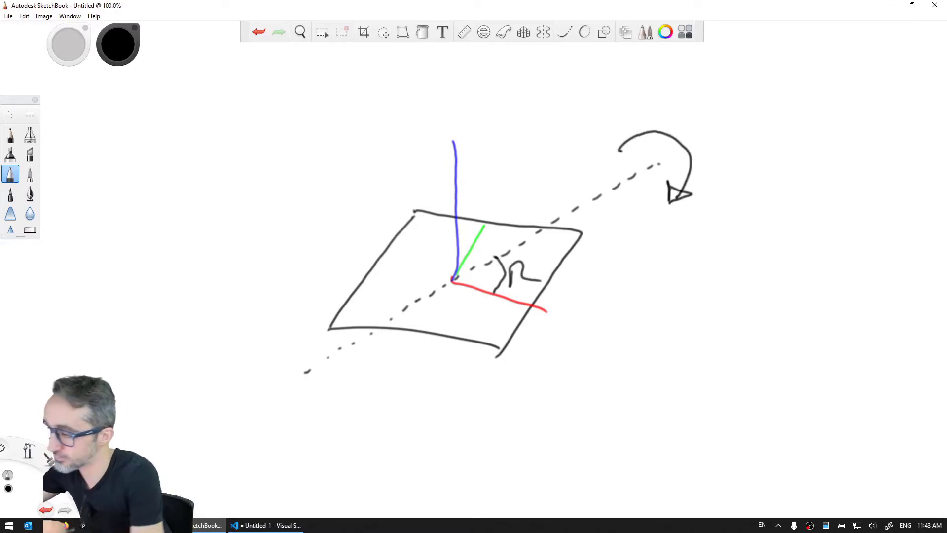
mouse_move(702, 138)
mouse_down()
mouse_move(713, 183)
mouse_move(753, 169)
mouse_move(749, 161)
mouse_up()
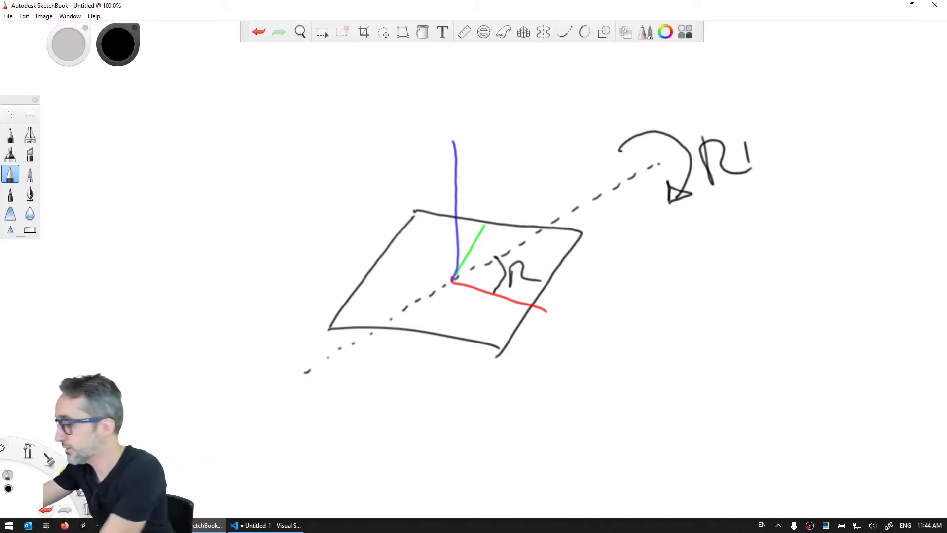
Add a red arrowhead to the end of the red axis and label it X in red
click(65, 472)
click(43, 454)
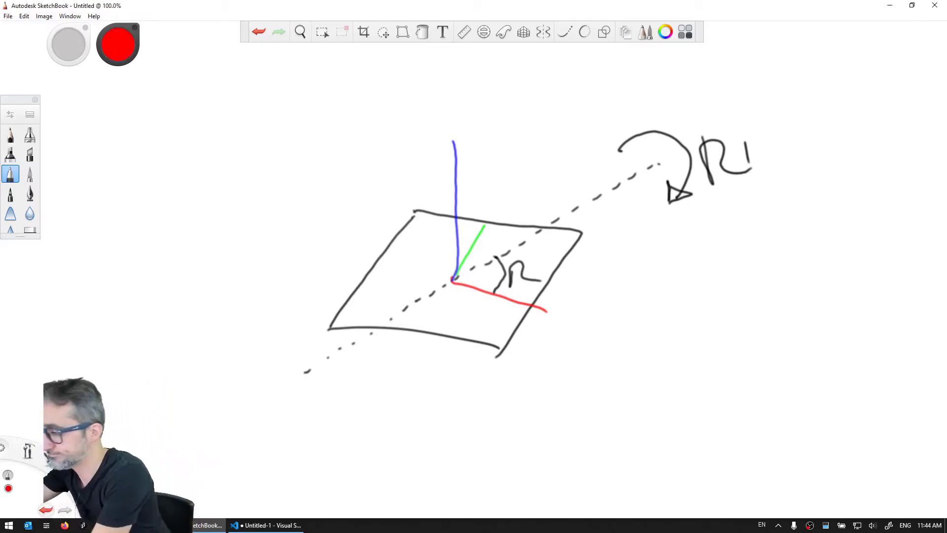
drag(539, 296, 526, 325)
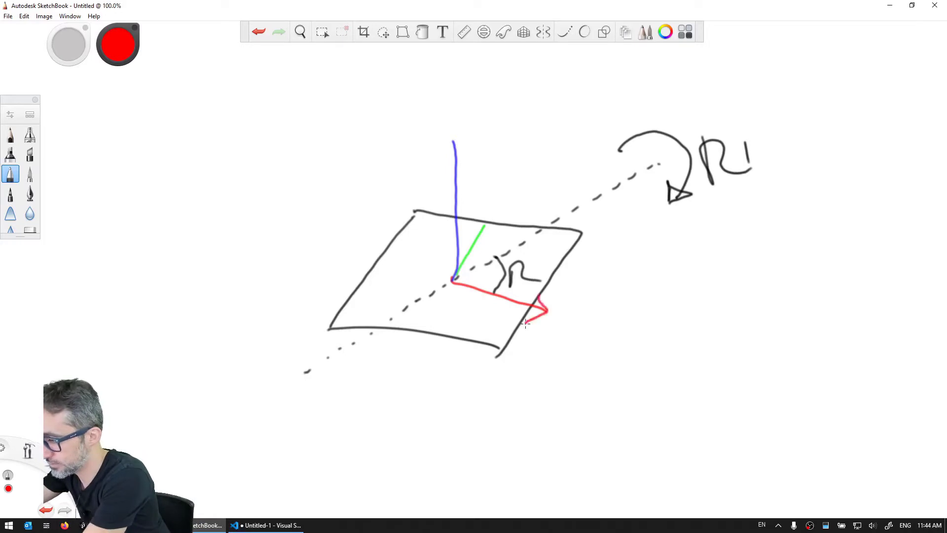
drag(579, 307, 563, 323)
drag(566, 308, 578, 335)
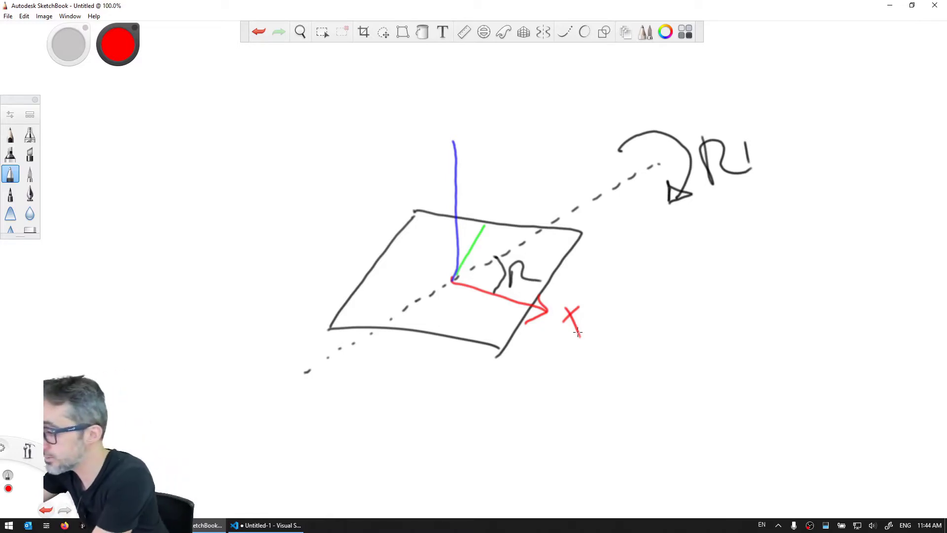
Try sketching the X axis swung by a red arc to the plane's opposite side, and undo those strokes
mouse_move(502, 290)
mouse_down()
mouse_move(490, 236)
mouse_move(380, 247)
mouse_up()
mouse_move(452, 280)
mouse_down()
mouse_move(298, 200)
mouse_move(314, 215)
mouse_up()
drag(291, 174, 288, 196)
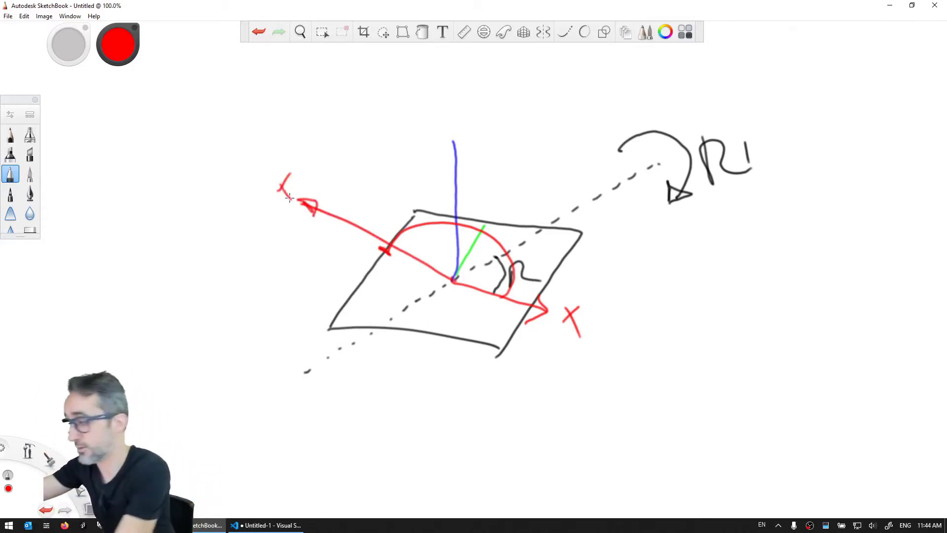
key(ctrl+z)
key(ctrl+z)
key(ctrl+z)
key(ctrl+z)
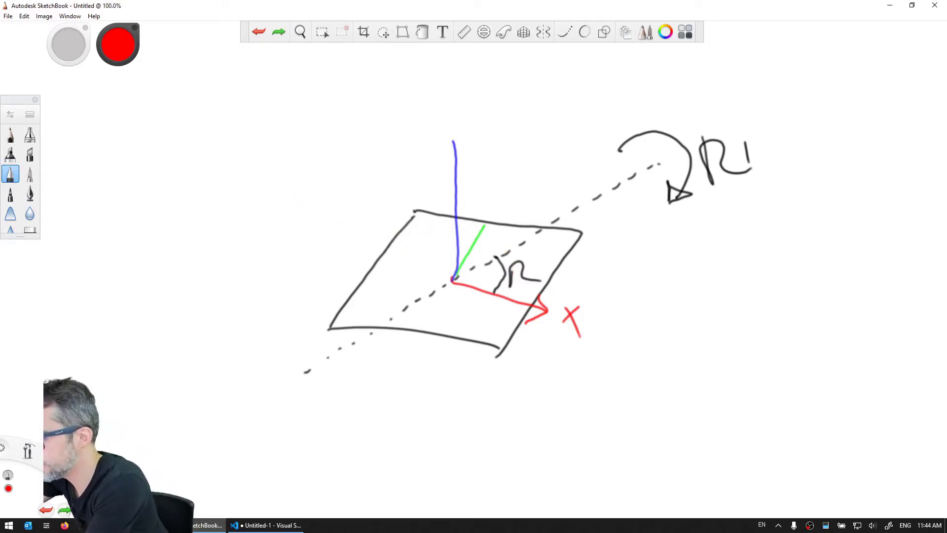
Draw a red stroke from the plane's centre along the dashed diagonal line
mouse_move(451, 280)
mouse_down()
mouse_move(562, 226)
mouse_move(547, 231)
mouse_up()
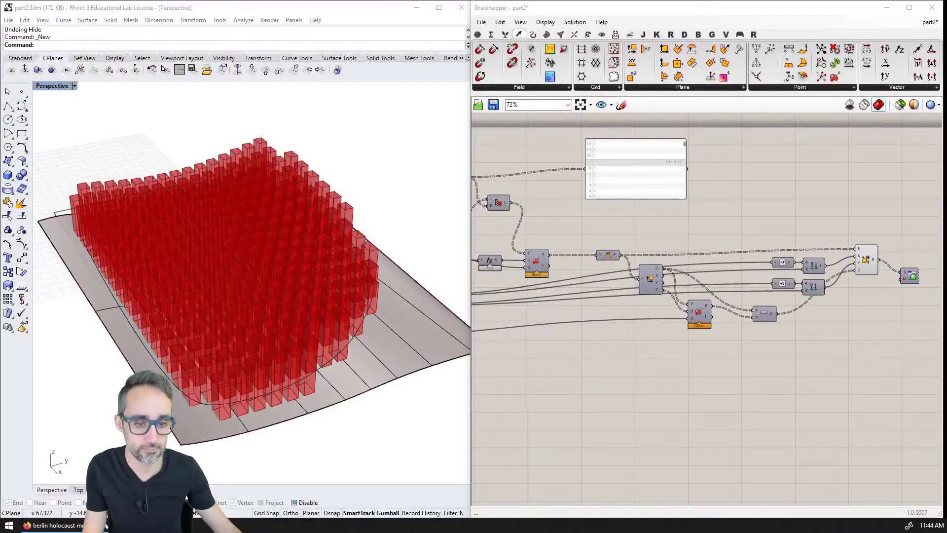
scroll(622, 339, up, 3)
click(604, 198)
double_click(625, 282)
text(plane)
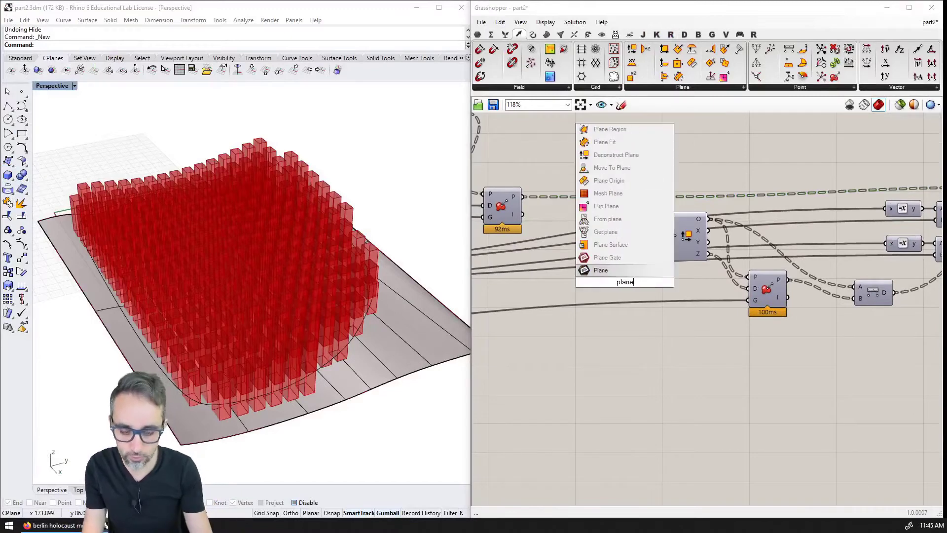
text(s)
key(Return)
key(ctrl+z)
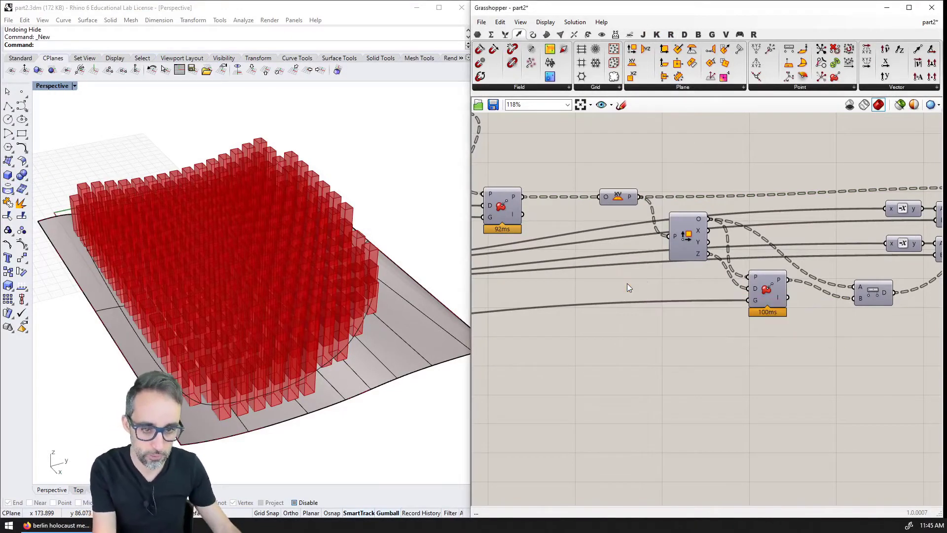
Add a Plane parameter in the empty area below the definition and feed it the XY Plane output
double_click(627, 288)
text(plane)
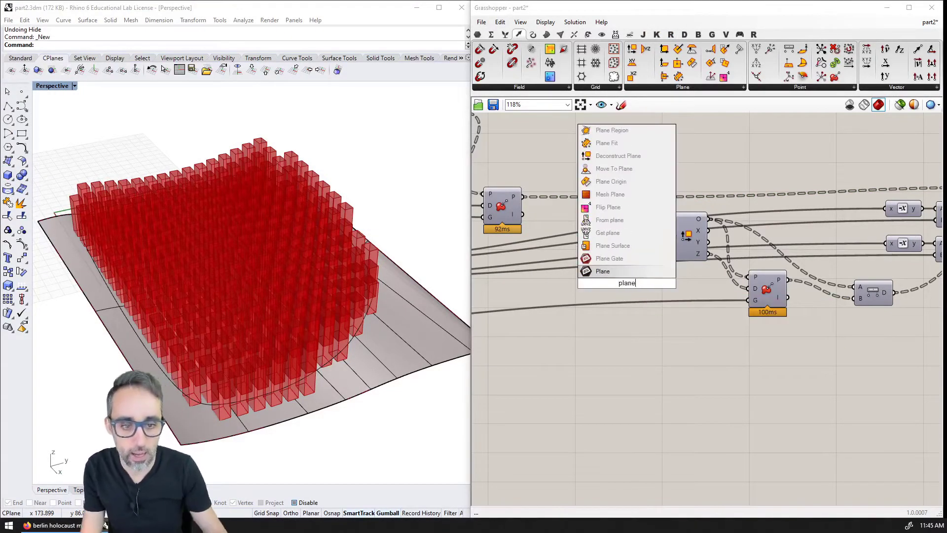
key(Return)
drag(641, 197, 529, 458)
scroll(539, 460, up, 2)
right_drag(539, 460, 568, 328)
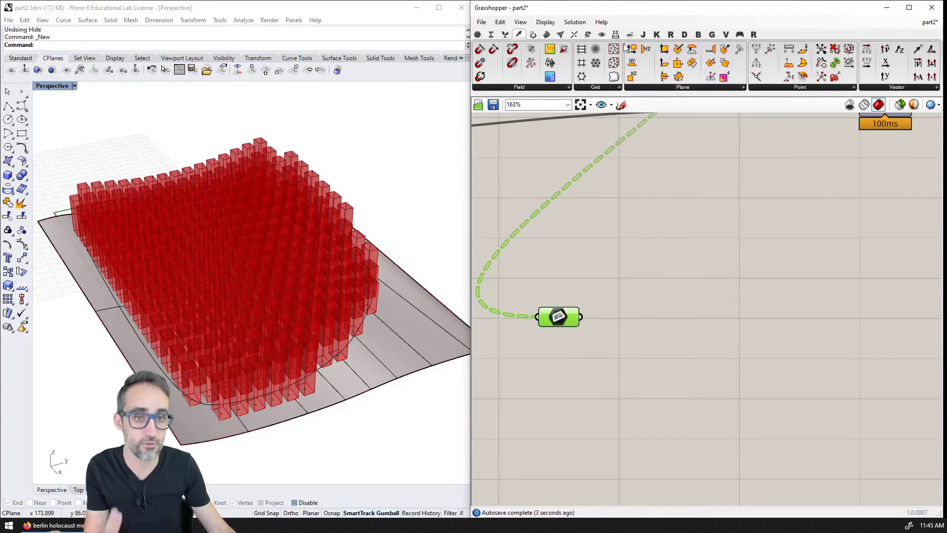
Deconstruct the planes from the Plane parameter and feed their X-axis output into a new panel
drag(632, 344, 646, 318)
drag(582, 317, 643, 321)
mouse_move(667, 310)
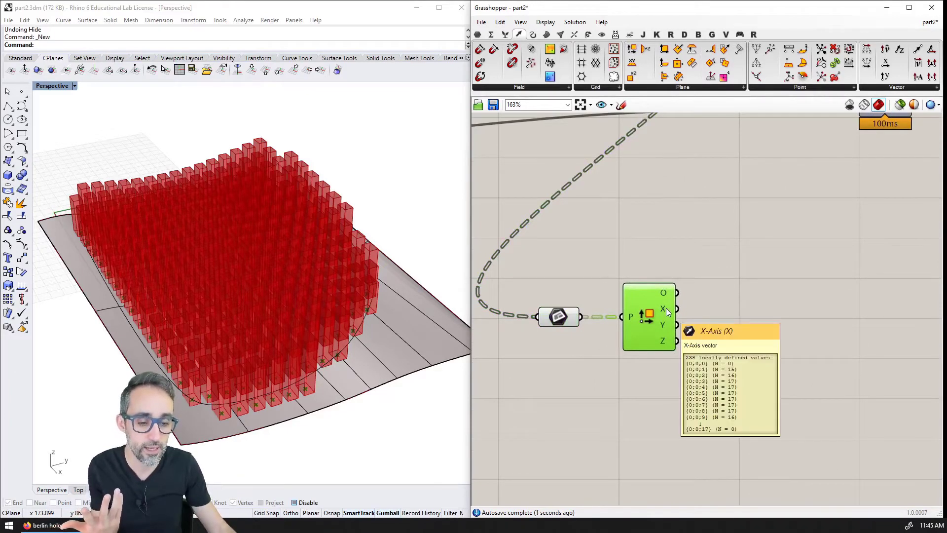
double_click(723, 300)
text(panel)
key(Return)
mouse_move(701, 309)
mouse_down()
mouse_move(768, 319)
mouse_move(710, 312)
mouse_move(725, 309)
mouse_up()
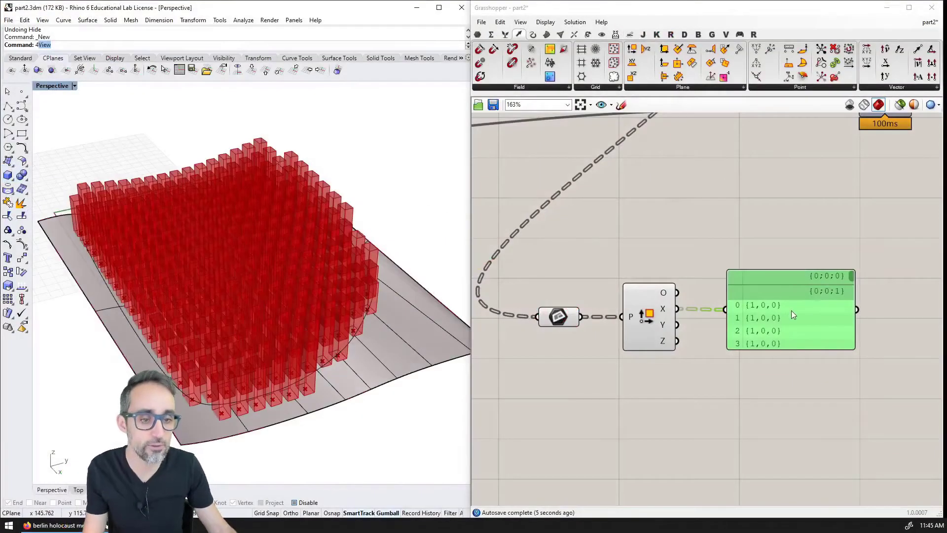
Reposition and enlarge the X-axis panel and scroll through the vectors in its branches
drag(791, 310, 799, 292)
right_drag(795, 315, 734, 313)
drag(798, 258, 805, 313)
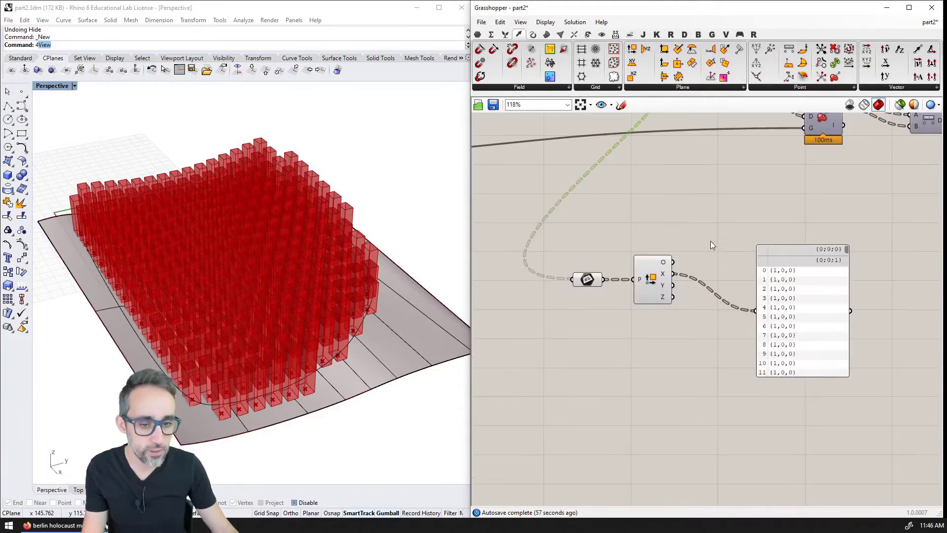
scroll(712, 245, up, 2)
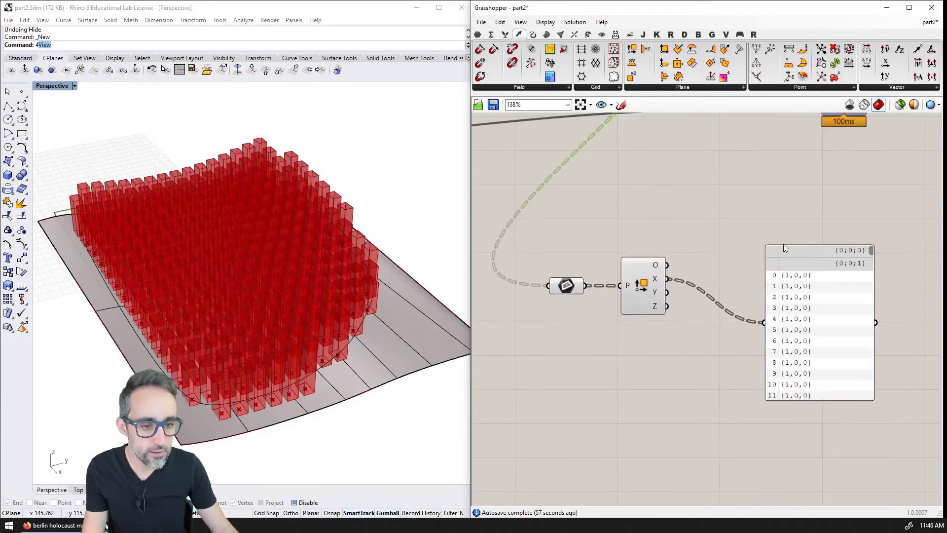
mouse_move(872, 250)
mouse_down()
mouse_move(863, 365)
mouse_move(867, 238)
mouse_up()
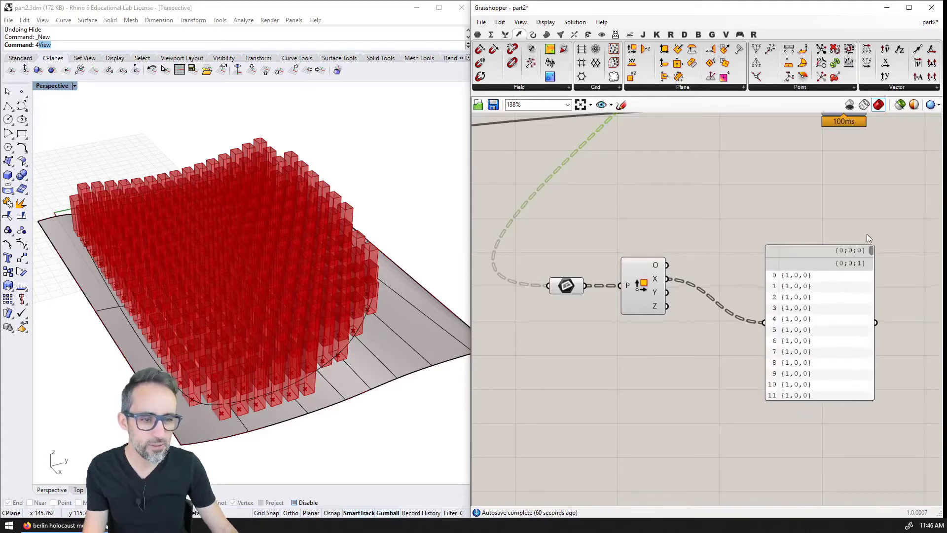
right_drag(866, 240, 789, 210)
drag(797, 371, 884, 477)
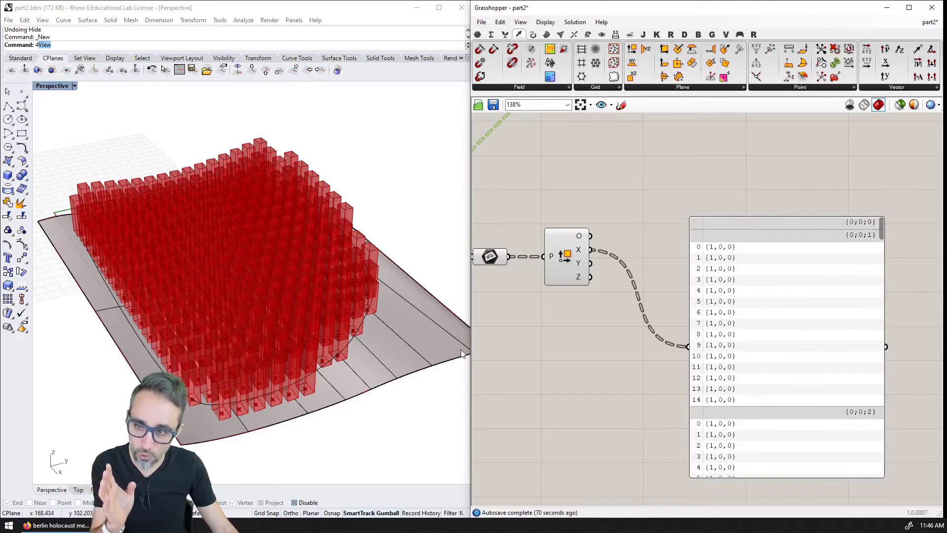
drag(883, 226, 833, 387)
scroll(848, 291, down, 2)
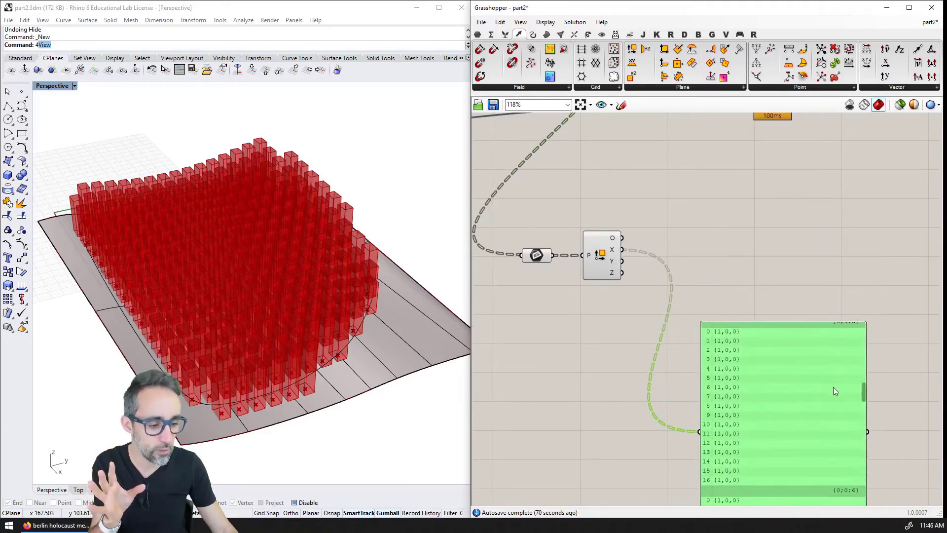
Add a Flatten Tree component and connect the deconstructed X-axis output to its tree input
double_click(708, 247)
text(f)
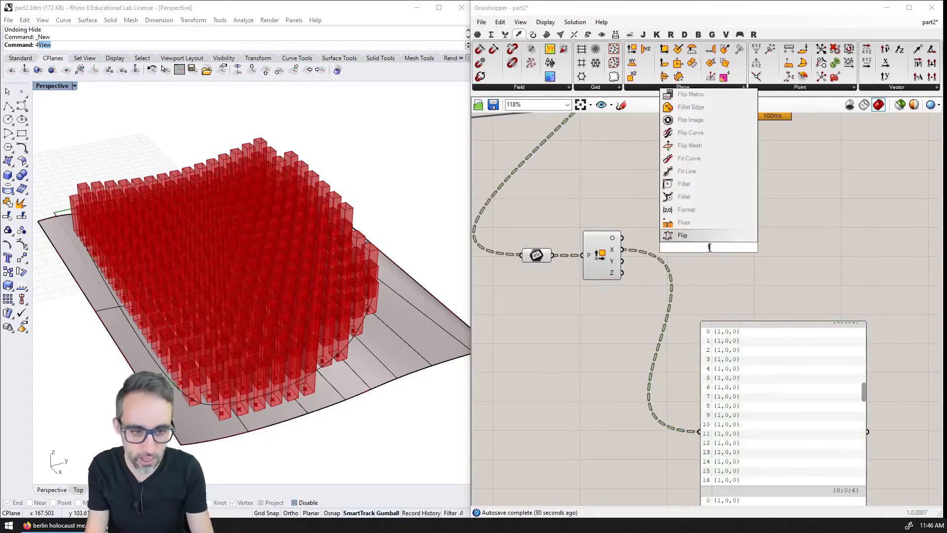
text(latten)
key(Return)
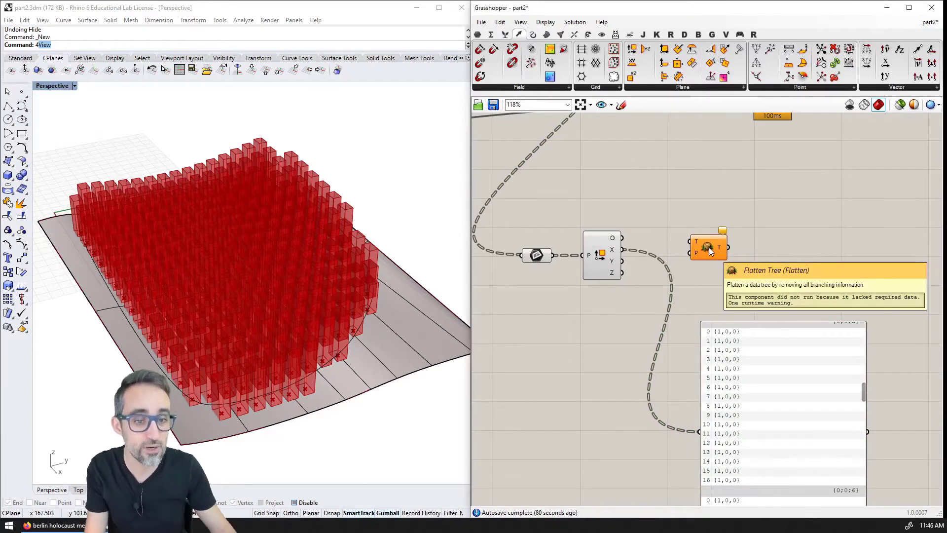
drag(622, 249, 697, 258)
right_drag(747, 285, 630, 248)
Duplicate the X-axis panel, feed the Flatten Tree output into the copy and scroll it to the last item
click(645, 345)
key(ctrl+c)
key(ctrl+v)
drag(650, 352, 832, 311)
drag(609, 219, 772, 362)
right_drag(893, 365, 786, 288)
right_drag(825, 243, 854, 263)
drag(855, 261, 851, 415)
Move both vector panels farther below the Flatten Tree component to free canvas space
right_drag(699, 366, 789, 393)
scroll(788, 392, down, 1)
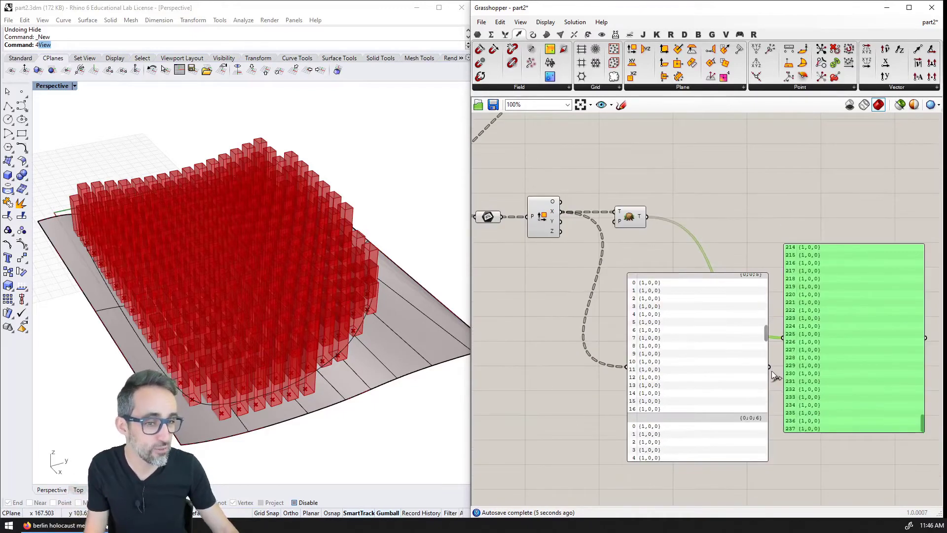
right_drag(705, 320, 741, 330)
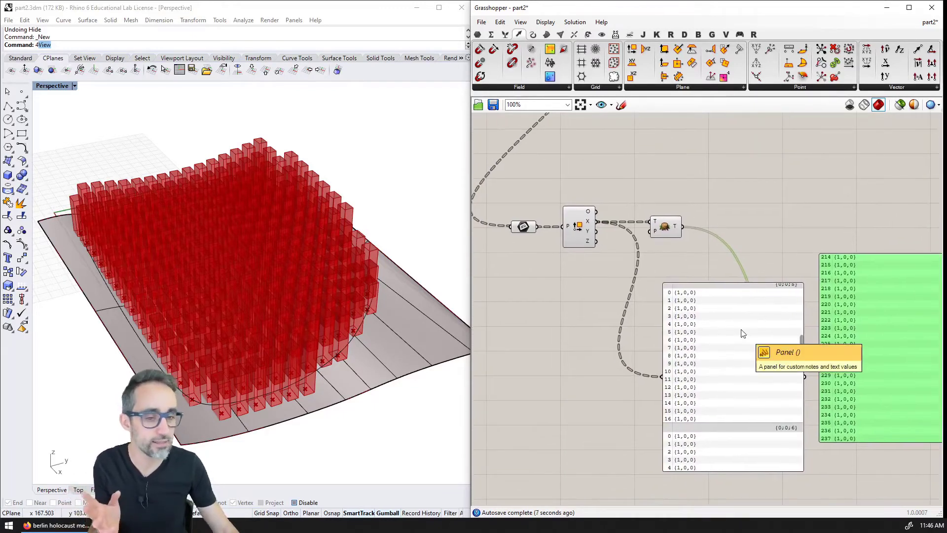
right_drag(734, 242, 715, 372)
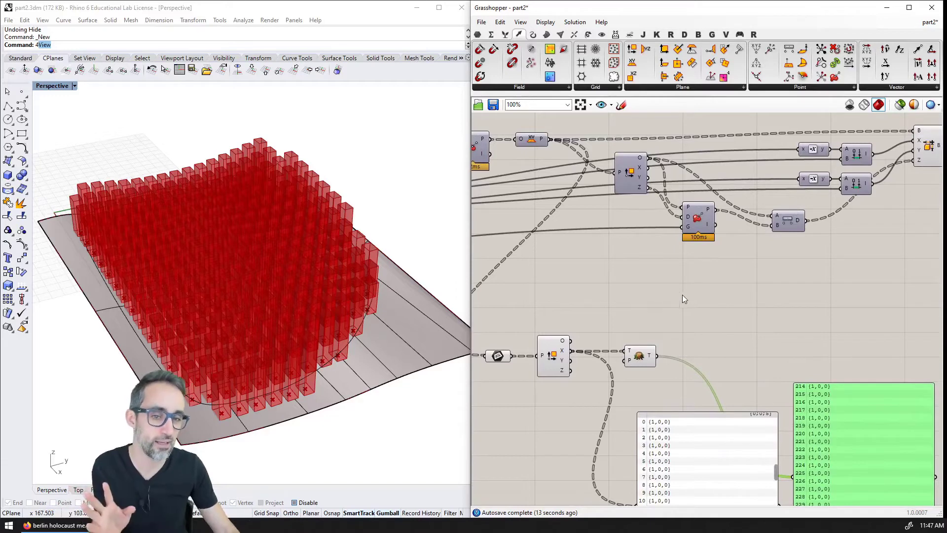
right_drag(679, 334, 682, 185)
click(642, 207)
click(685, 237)
drag(721, 286, 646, 378)
drag(867, 293, 812, 366)
scroll(681, 257, up, 2)
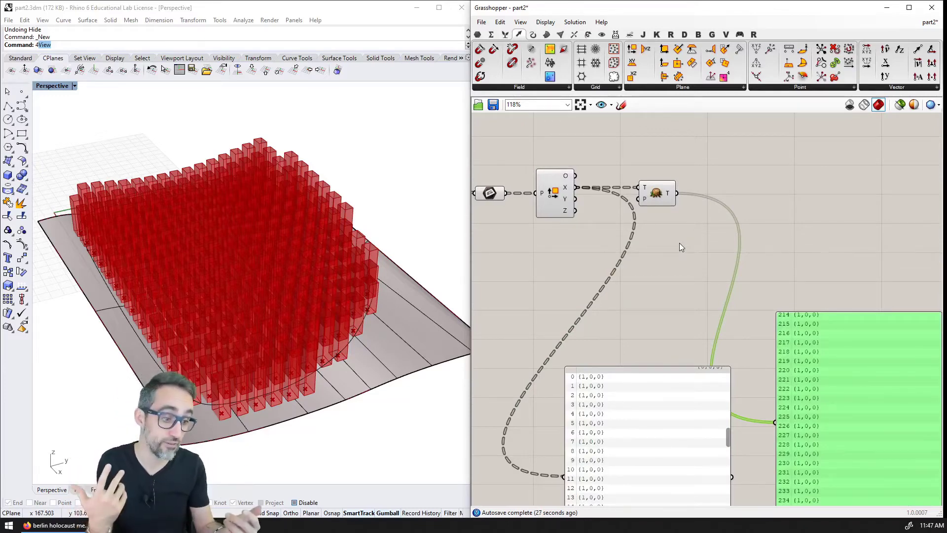
right_drag(710, 247, 680, 240)
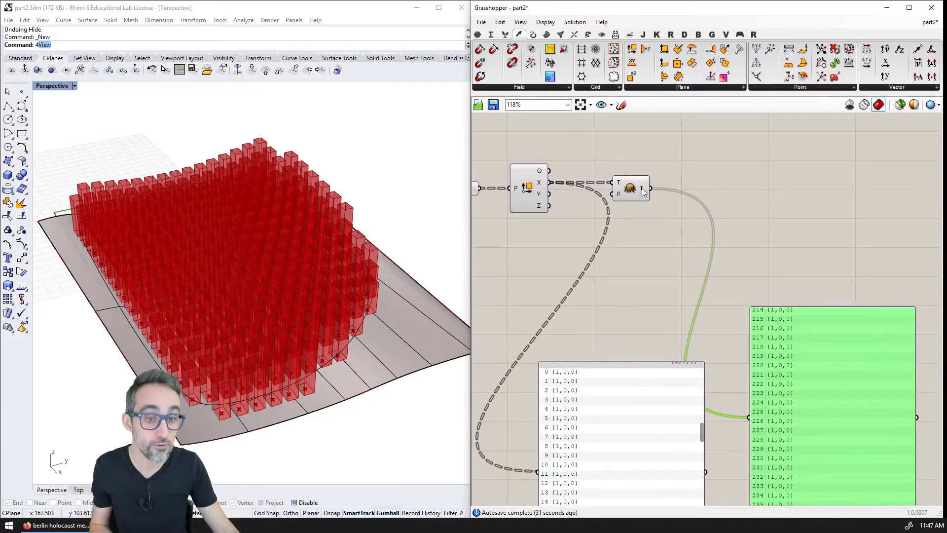
Measure the flattened tree with a List Length component and send the result to the original X-axis panel
mouse_move(643, 191)
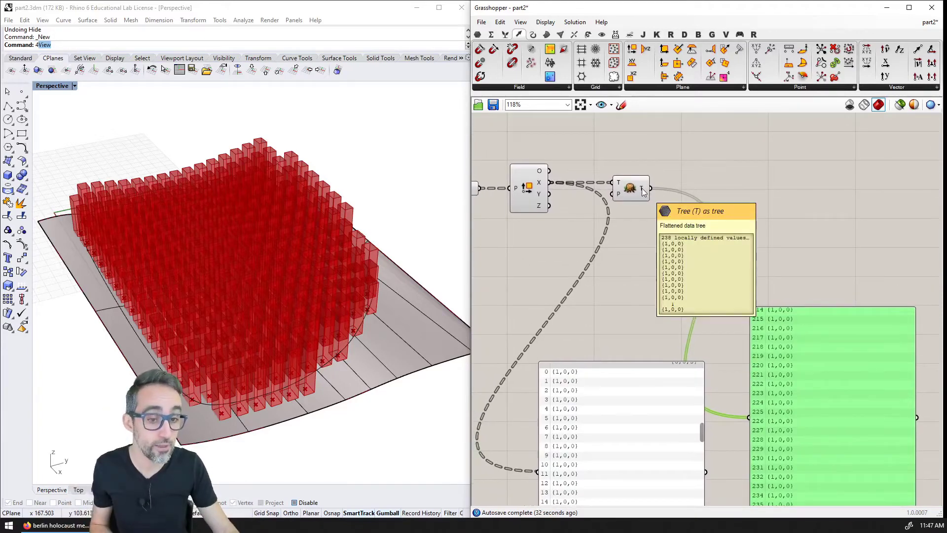
click(505, 34)
click(545, 87)
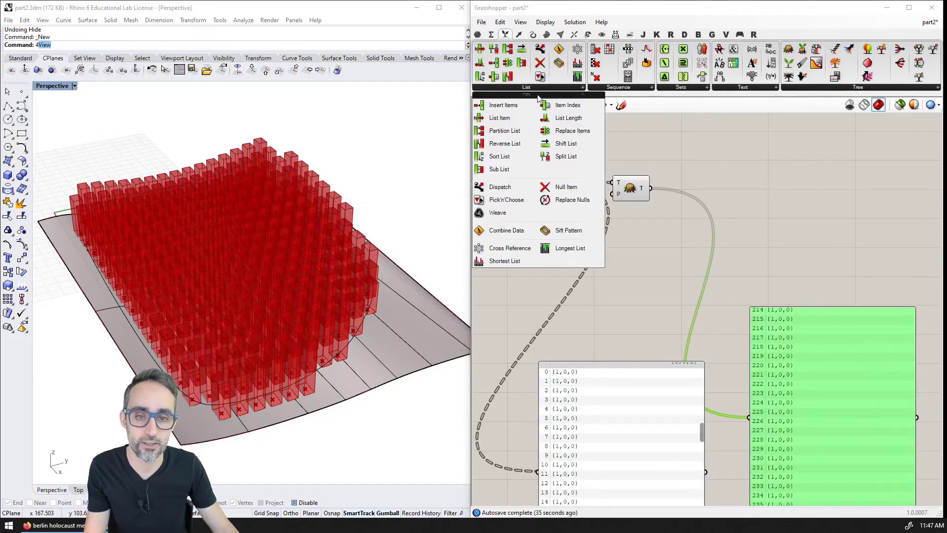
click(567, 117)
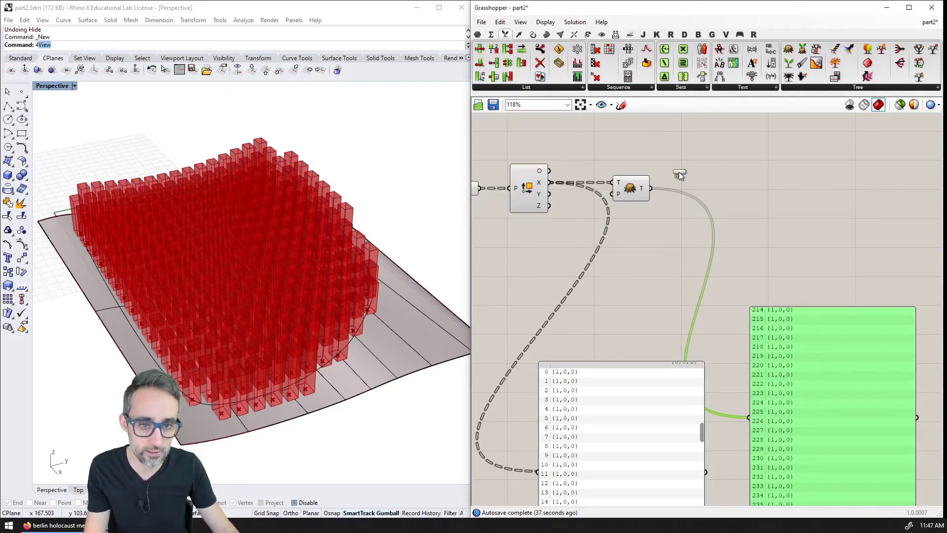
click(718, 196)
drag(651, 188, 539, 472)
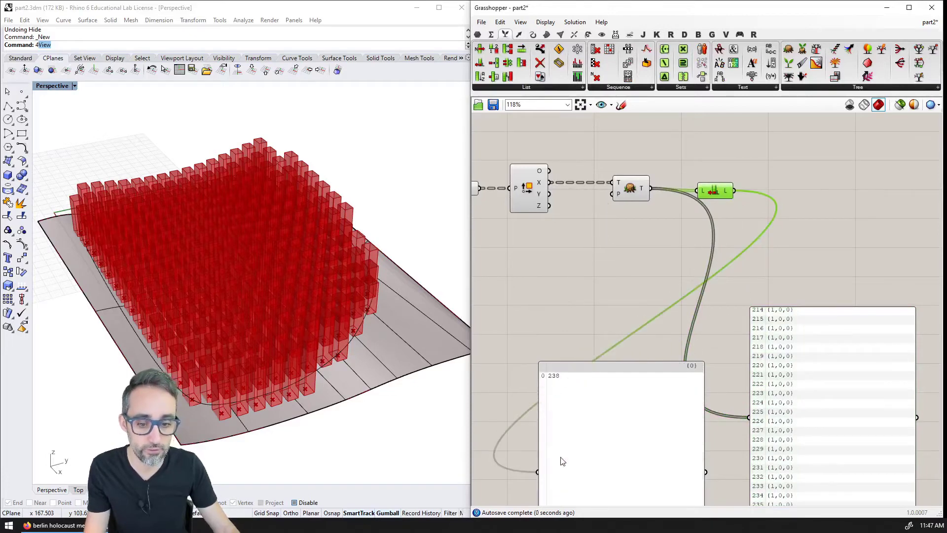
right_drag(579, 415, 602, 376)
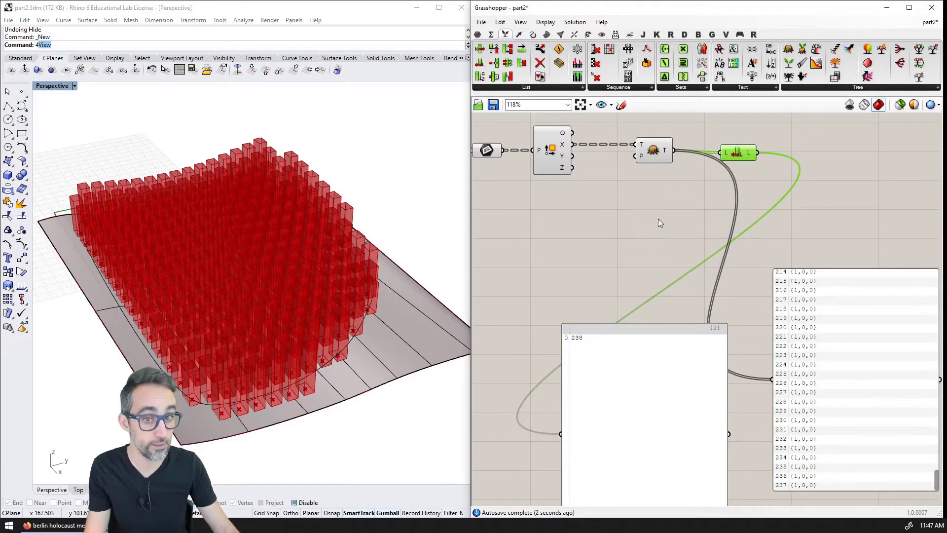
Add a Random component and place it beyond List Length
click(636, 87)
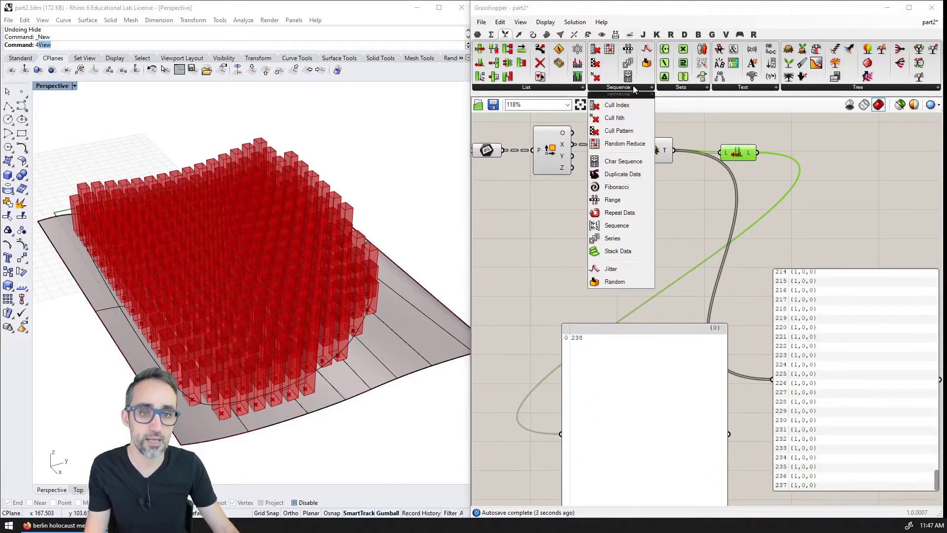
click(622, 281)
click(855, 191)
right_drag(837, 201, 814, 220)
scroll(814, 219, up, 2)
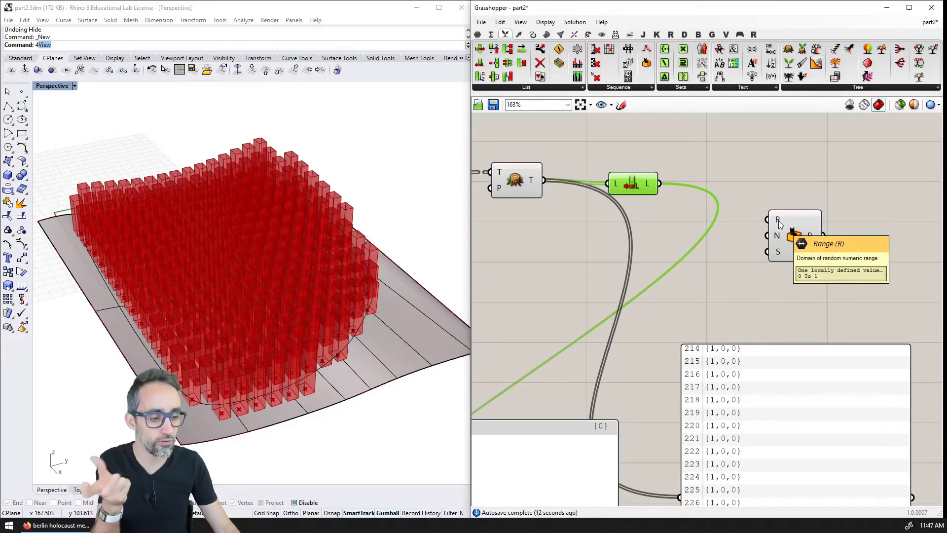
drag(779, 220, 791, 182)
Feed a new panel containing 0 To 360 into Random's range input and the list length into its number input
mouse_move(792, 181)
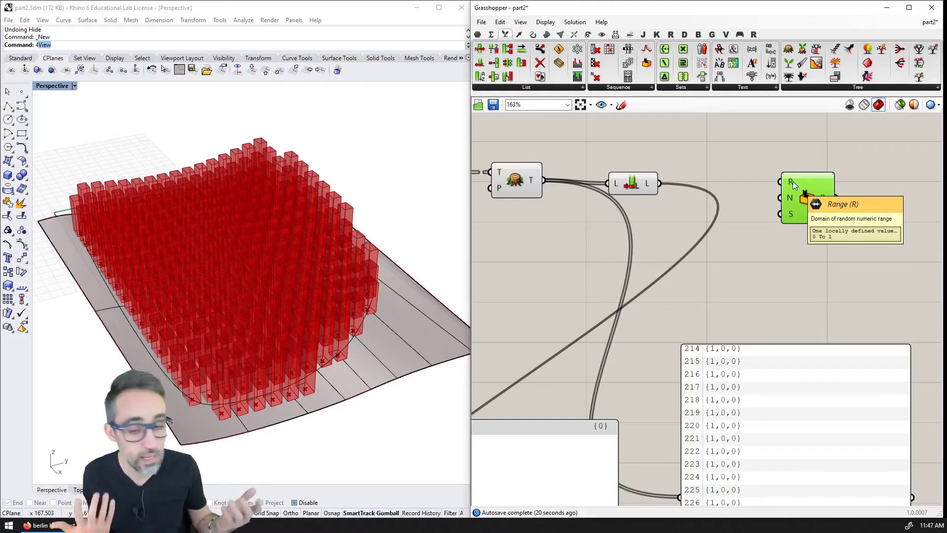
right_drag(793, 182, 815, 267)
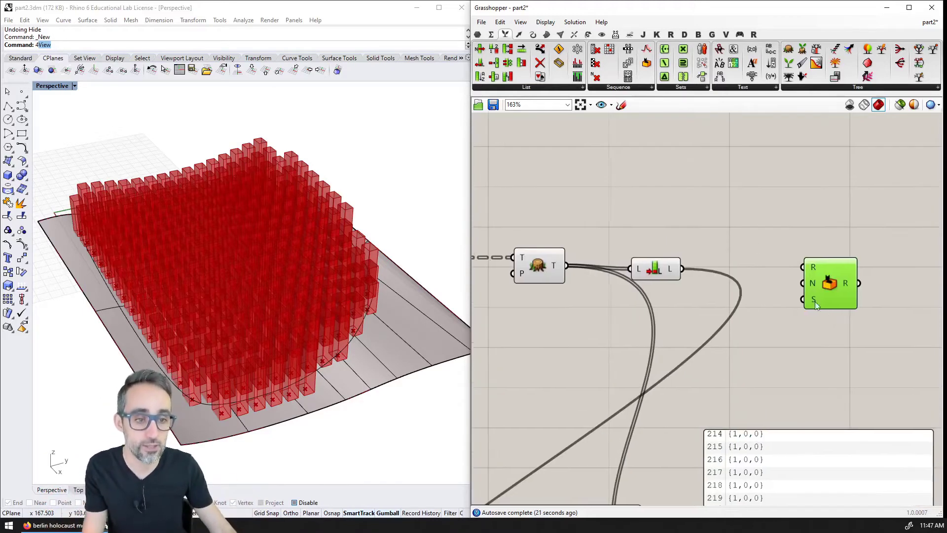
double_click(738, 208)
text(//0)
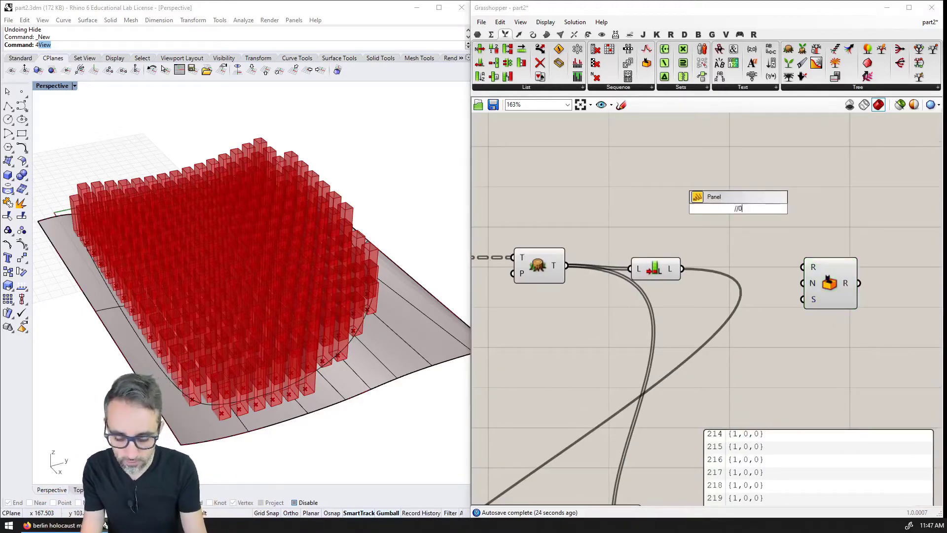
text( To 360)
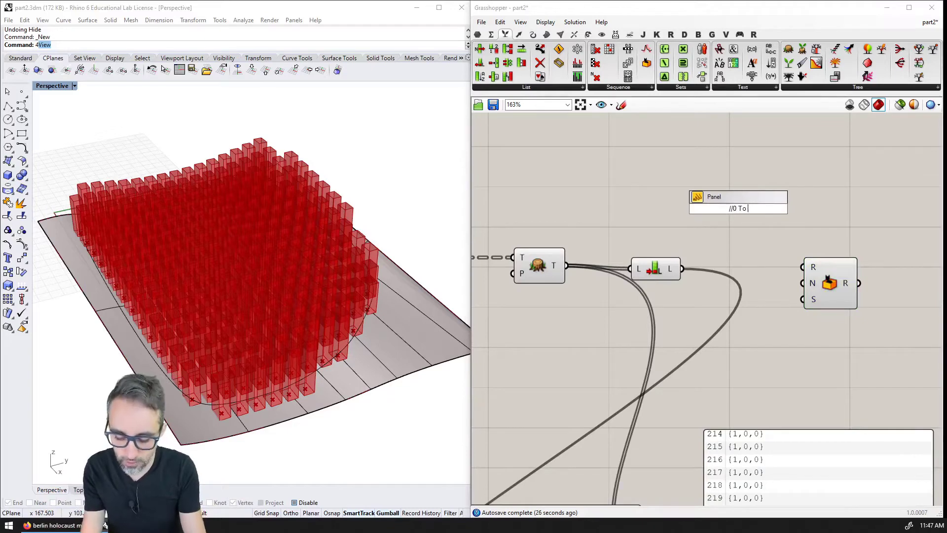
key(Return)
drag(771, 208, 811, 267)
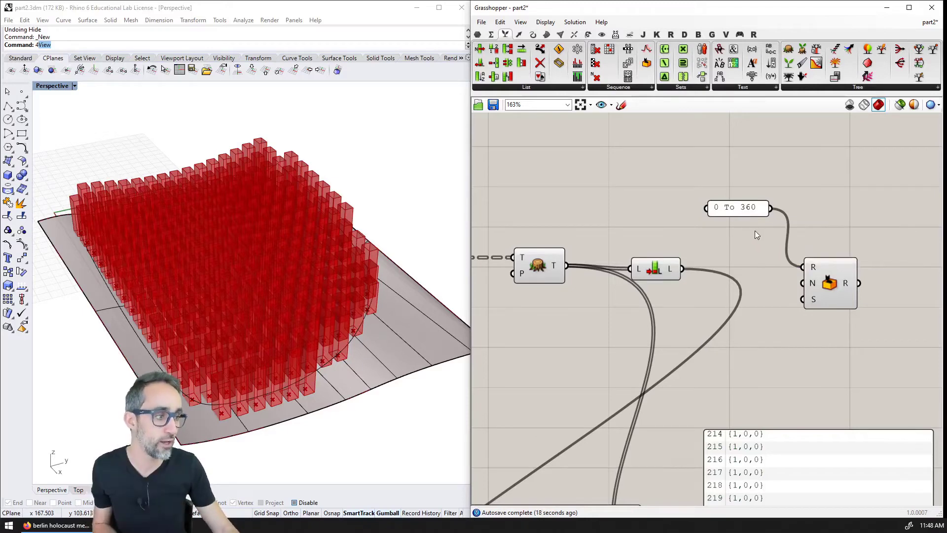
right_drag(755, 230, 730, 220)
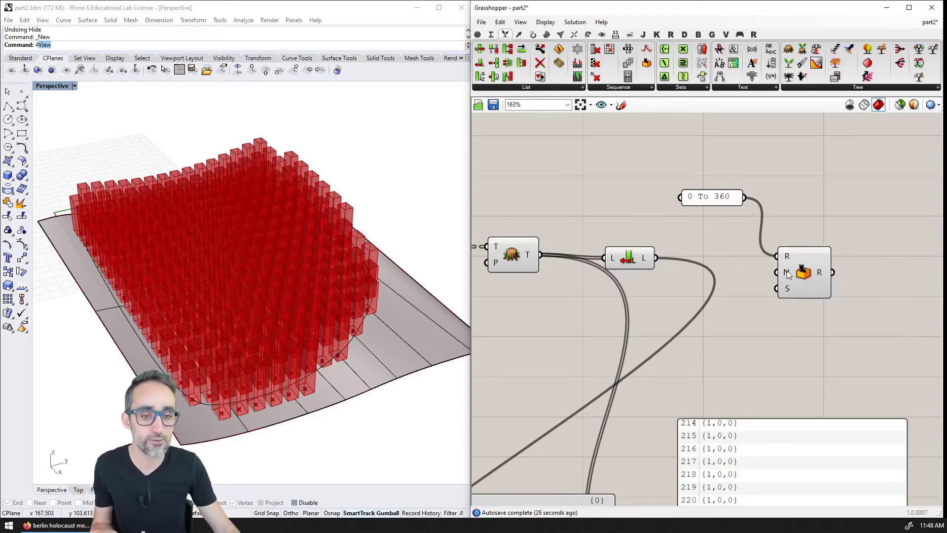
drag(657, 258, 777, 272)
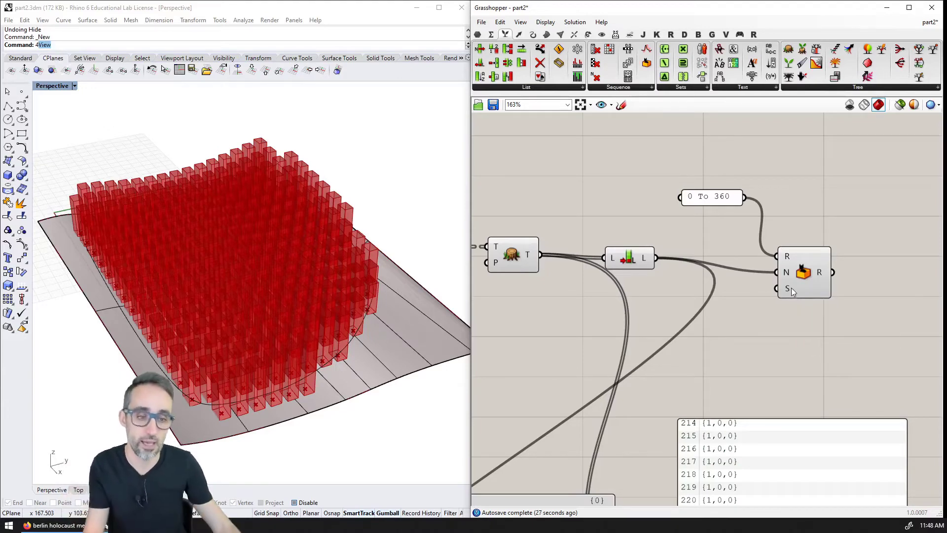
Create a number slider with a maximum of 10, set it to 0 and connect it to Random's seed input
double_click(663, 291)
text(10)
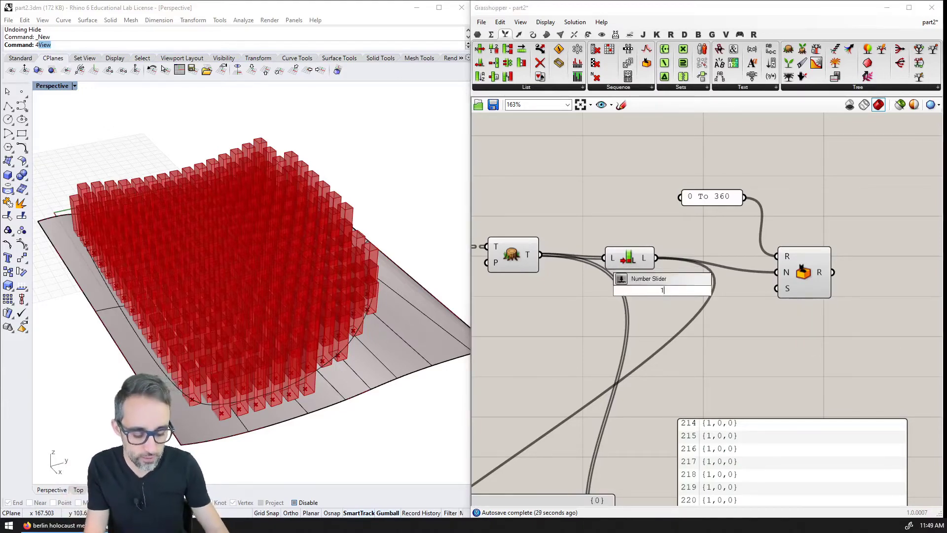
key(Return)
drag(708, 292, 638, 293)
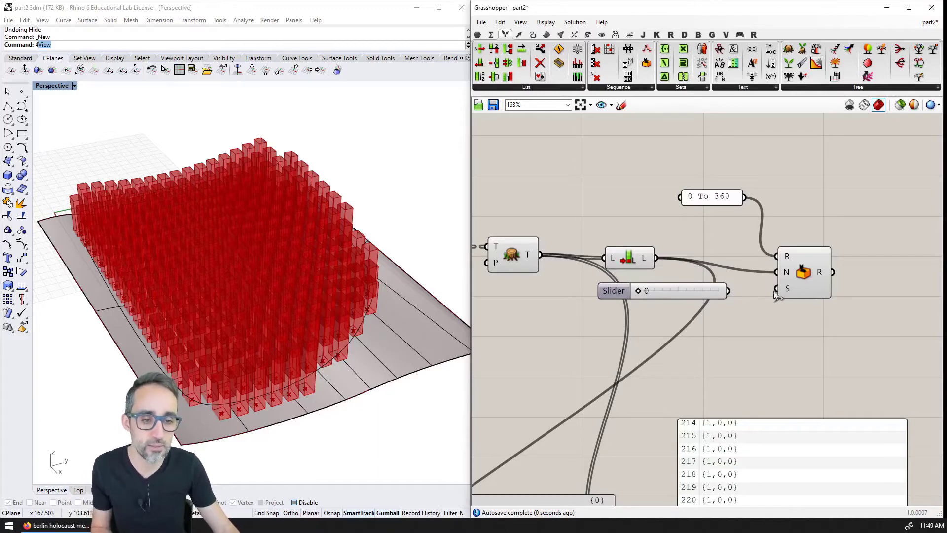
drag(729, 291, 778, 289)
Place the seed slider close to Random, move the axis-vector panel below it and feed the panel Random's output
right_drag(743, 299, 629, 271)
scroll(630, 271, down, 1)
mouse_move(536, 264)
mouse_down()
mouse_move(561, 262)
mouse_move(537, 262)
mouse_up()
scroll(635, 281, down, 2)
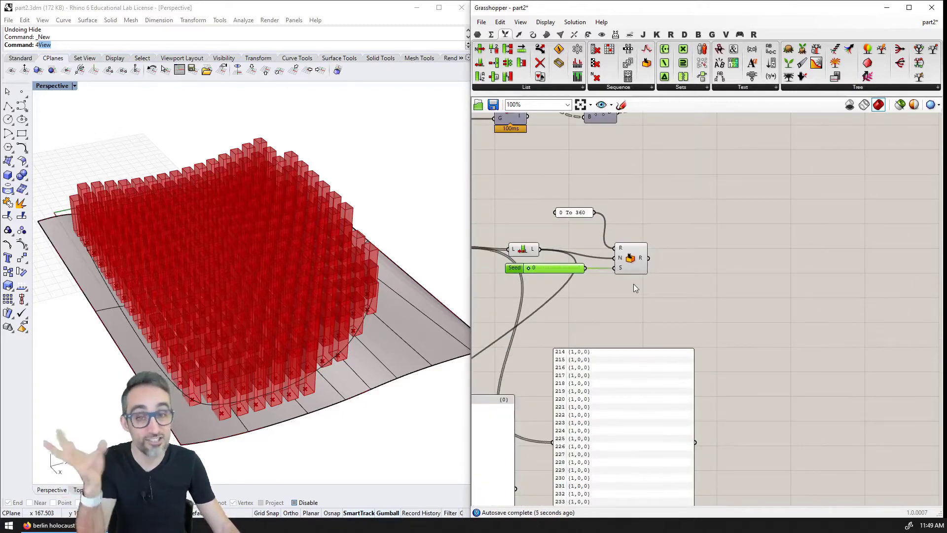
drag(621, 383, 702, 334)
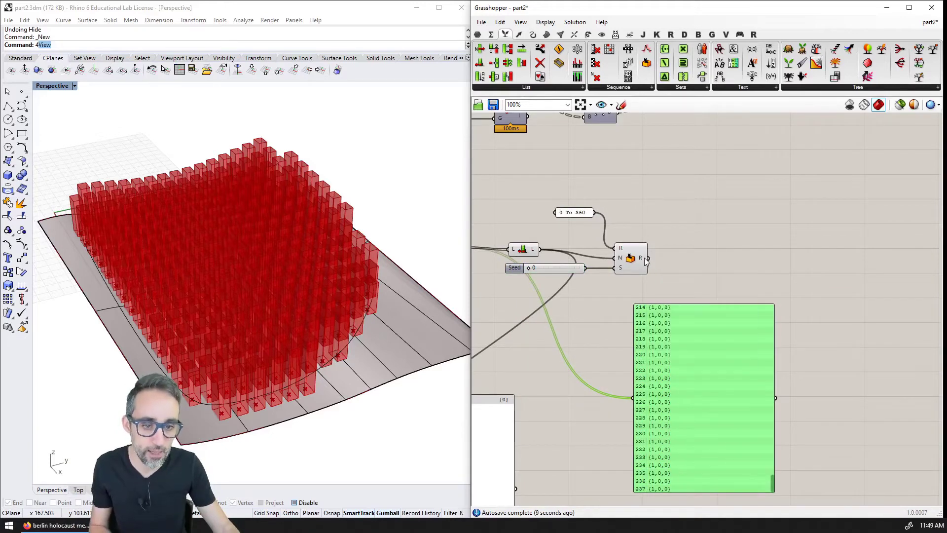
right_drag(659, 259, 626, 252)
drag(619, 246, 604, 385)
Examine the list of random numbers in the panel from its first item
drag(740, 473, 739, 311)
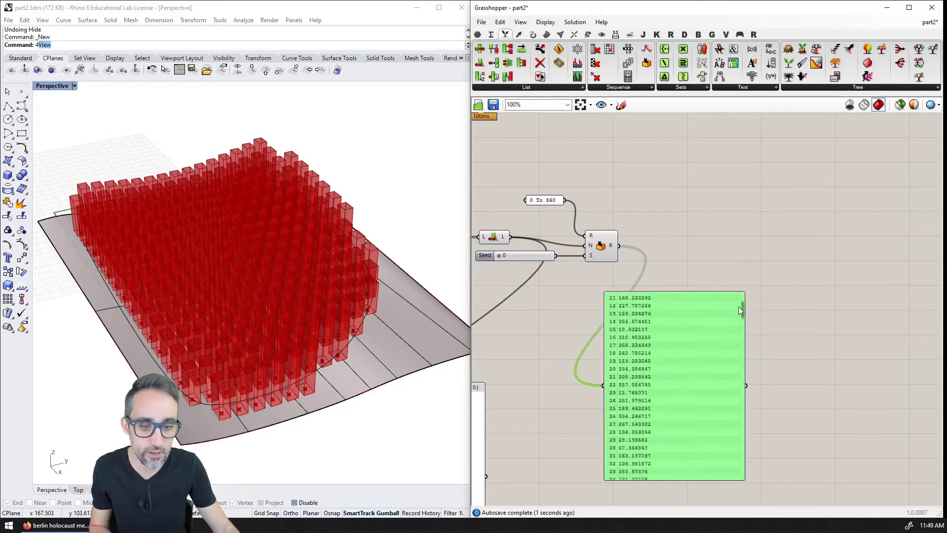
scroll(655, 319, up, 2)
click(670, 236)
right_drag(670, 235, 713, 140)
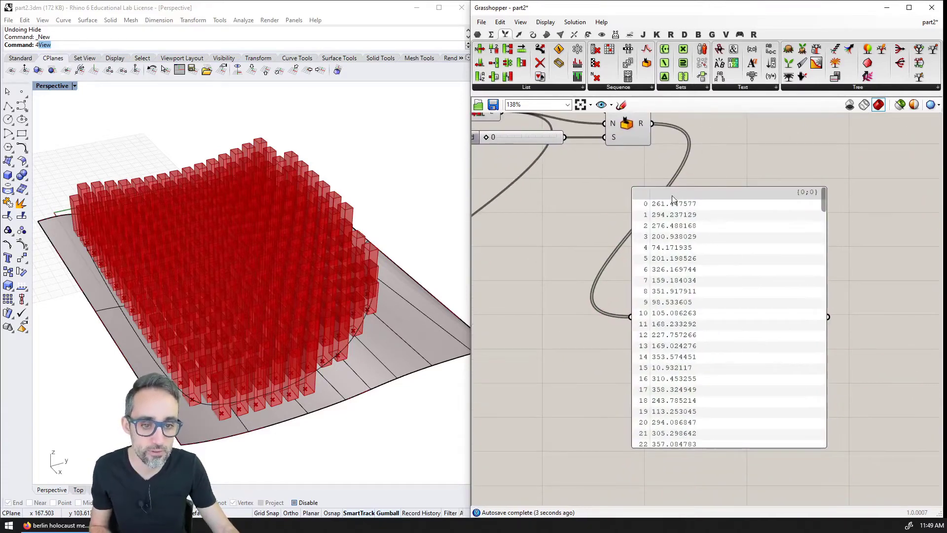
right_drag(658, 275, 677, 379)
scroll(595, 330, down, 3)
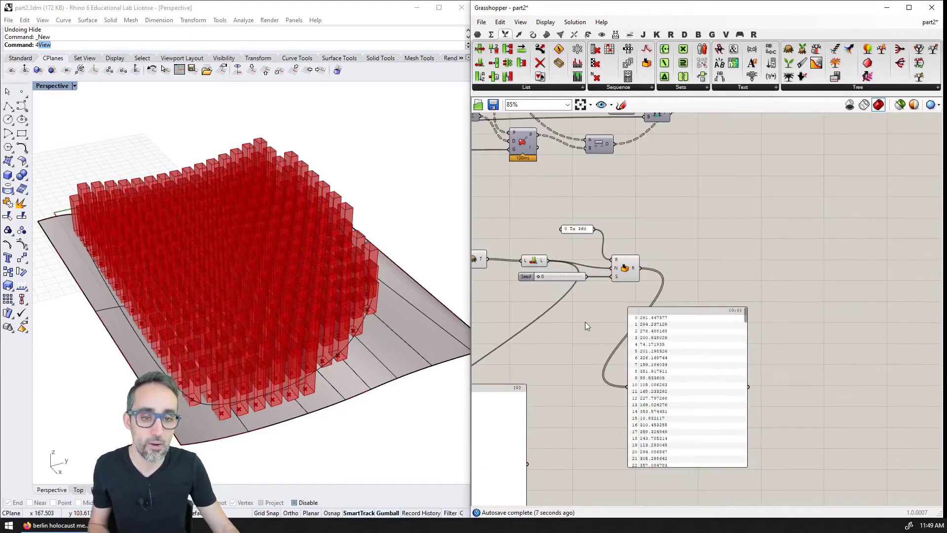
Review the Random component's inputs and the X-axis and Z-axis outputs of the deconstructed planes
drag(659, 203, 621, 216)
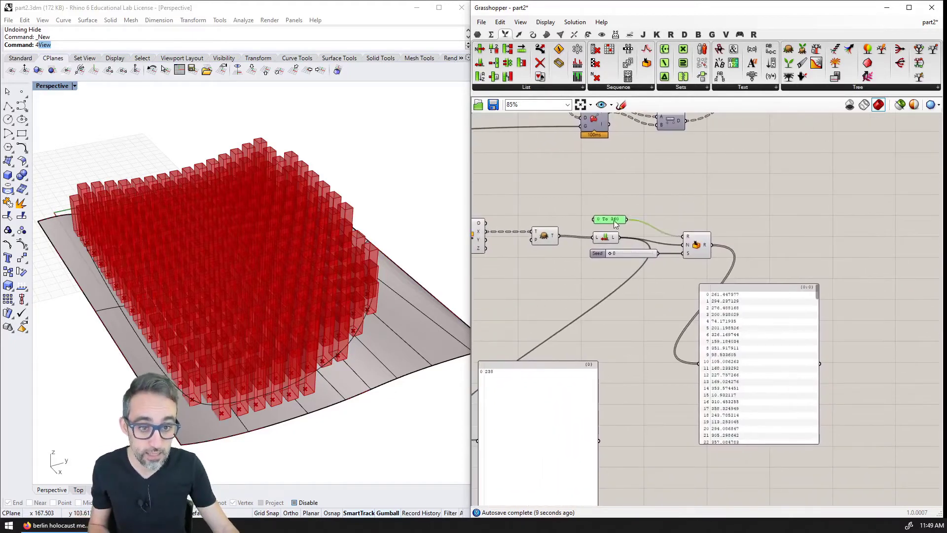
right_drag(607, 256, 663, 262)
click(752, 253)
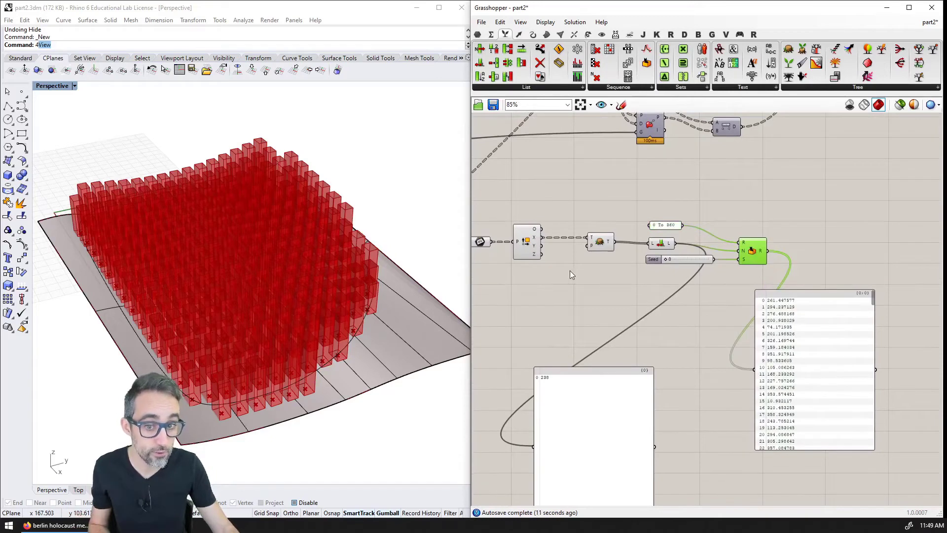
scroll(569, 270, up, 3)
mouse_move(568, 222)
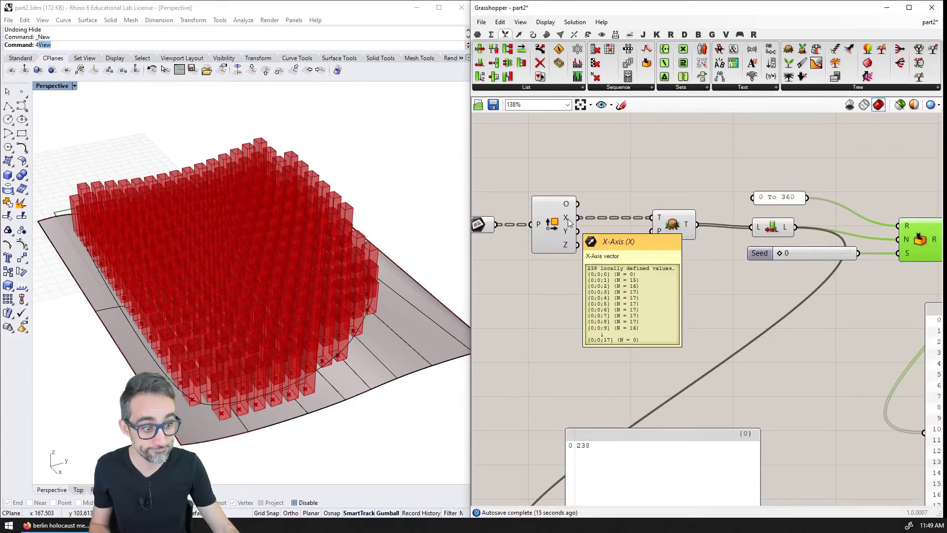
mouse_move(567, 249)
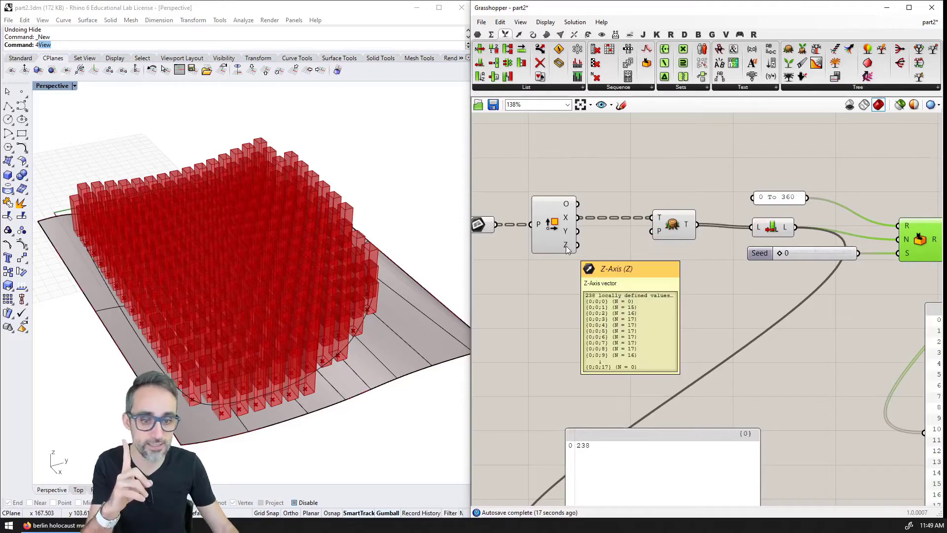
right_drag(674, 255, 564, 266)
scroll(564, 267, down, 2)
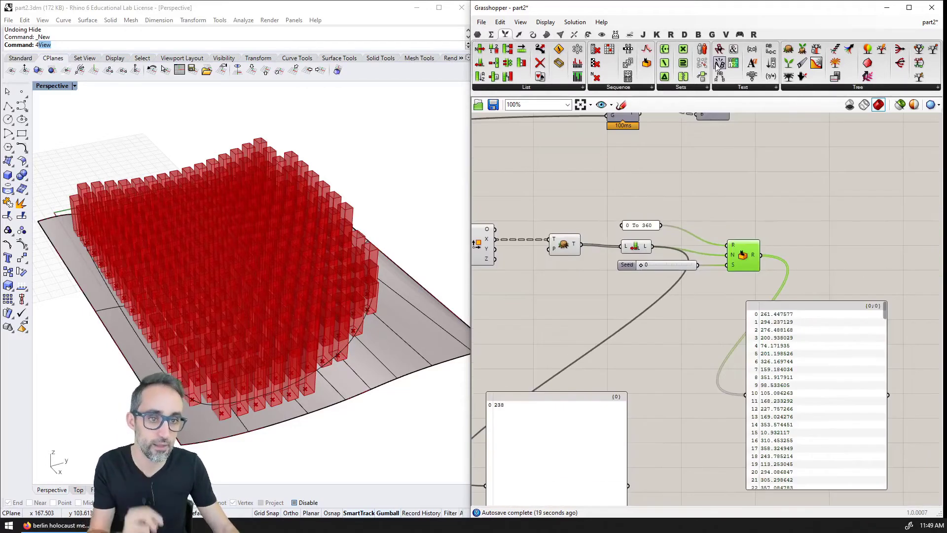
Add a Rotate 3D component and place it beyond Random
click(586, 35)
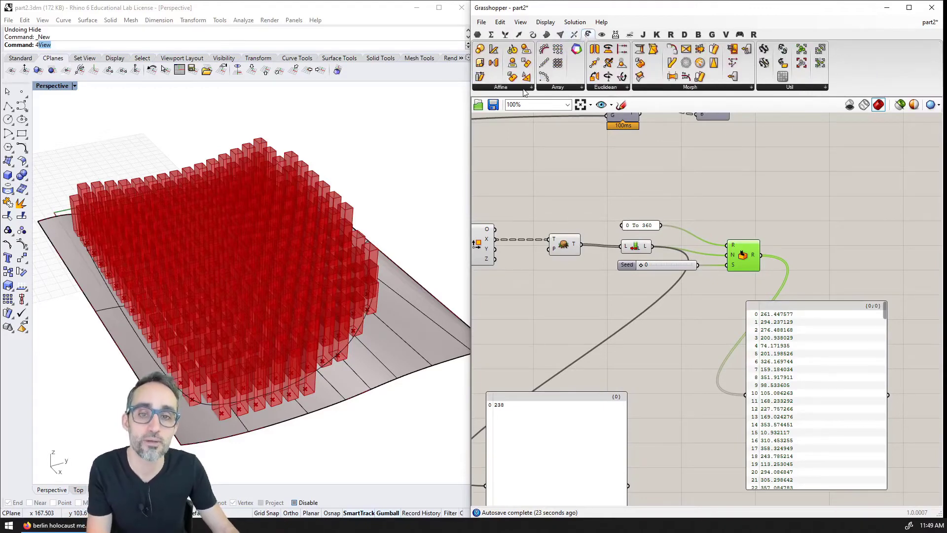
click(603, 88)
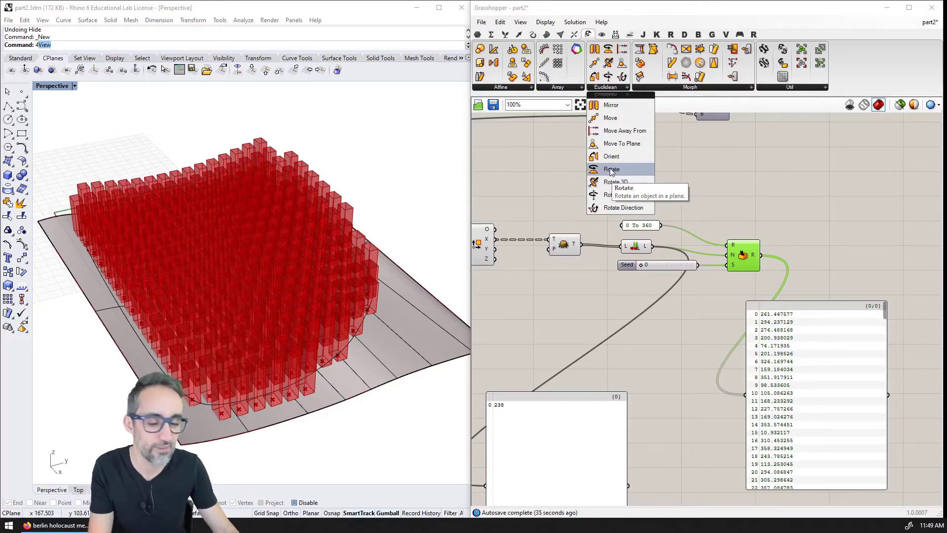
click(615, 181)
click(750, 213)
drag(750, 213, 819, 236)
right_drag(785, 217, 798, 207)
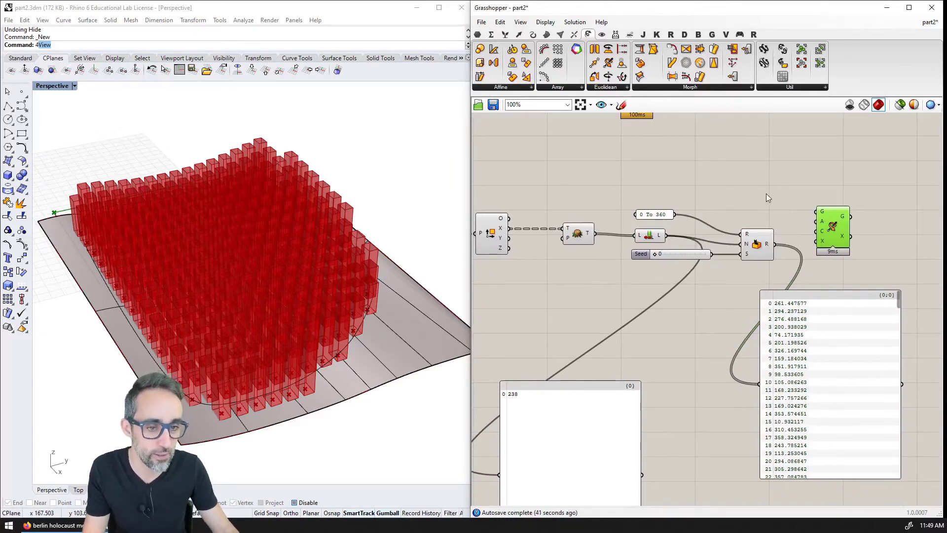
Feed the Plane parameter into Rotate 3D's geometry input and the random numbers into its angle input
scroll(641, 195, down, 2)
drag(517, 226, 831, 208)
scroll(835, 214, up, 1)
scroll(834, 215, up, 2)
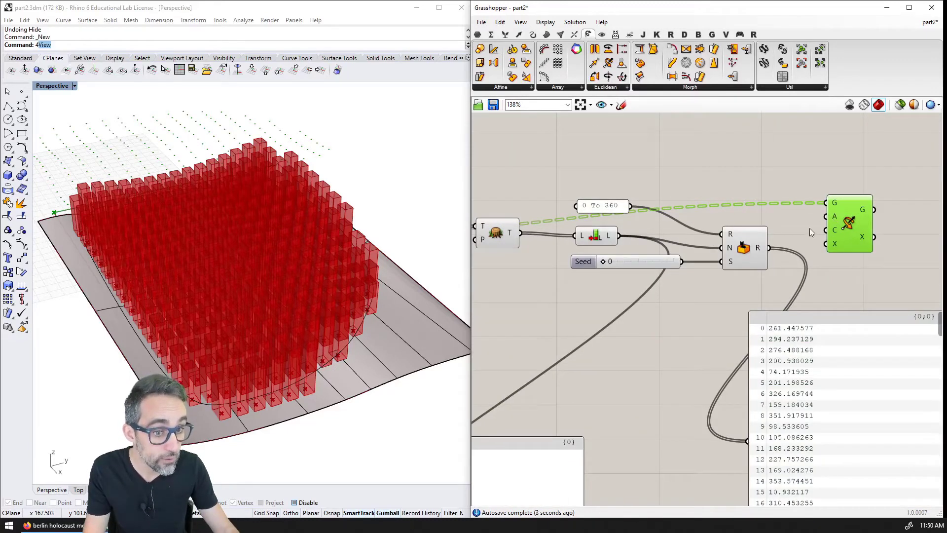
right_drag(809, 240, 768, 241)
drag(726, 250, 793, 219)
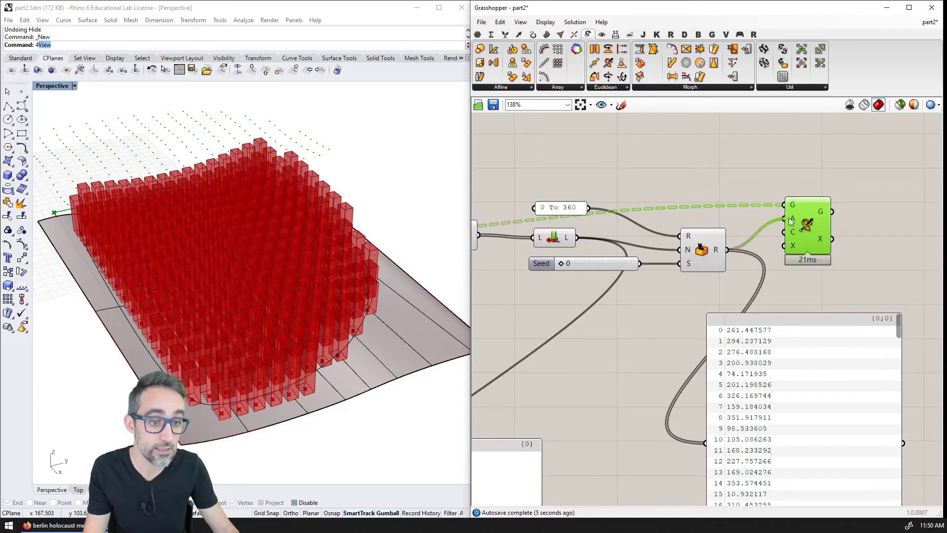
Check the rotated planes in the viewport and set Rotate 3D's angle input to degrees
right_drag(345, 219, 324, 241)
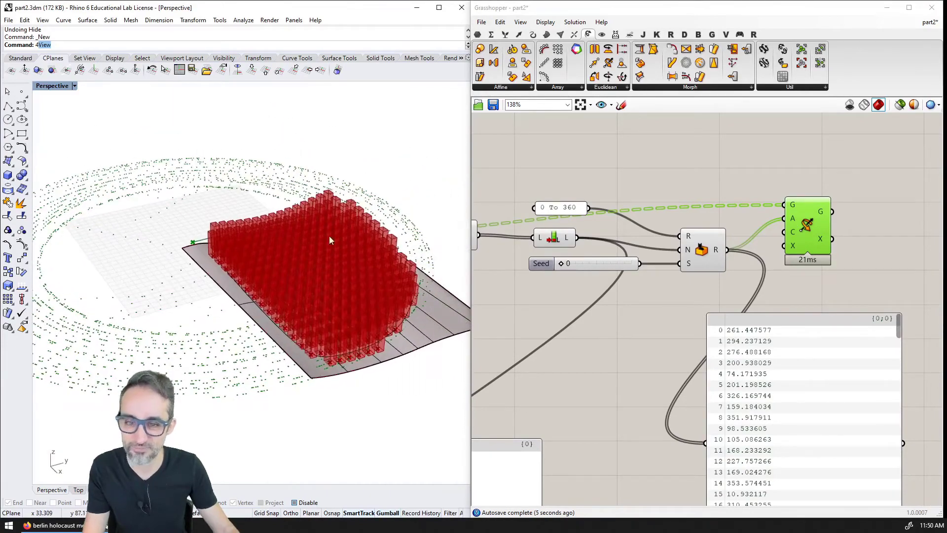
mouse_move(793, 220)
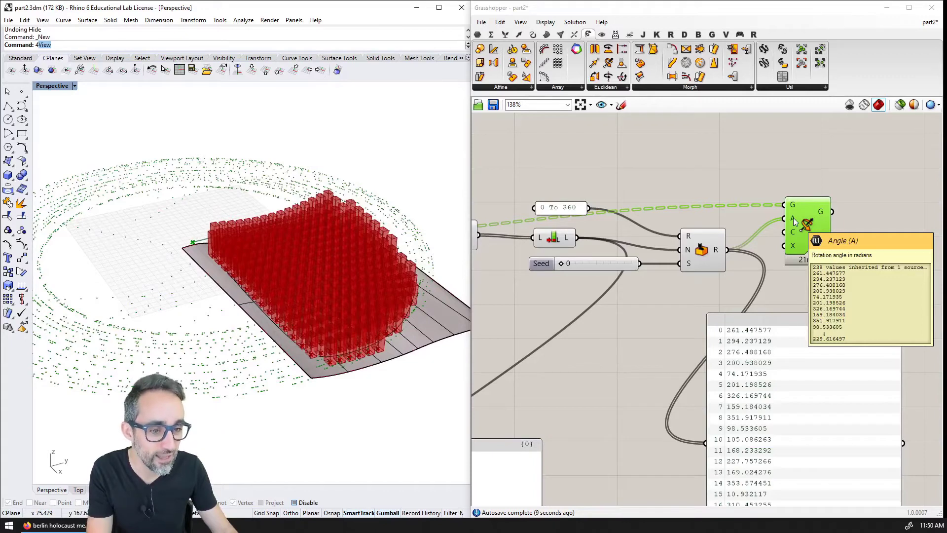
right_click(793, 220)
click(772, 217)
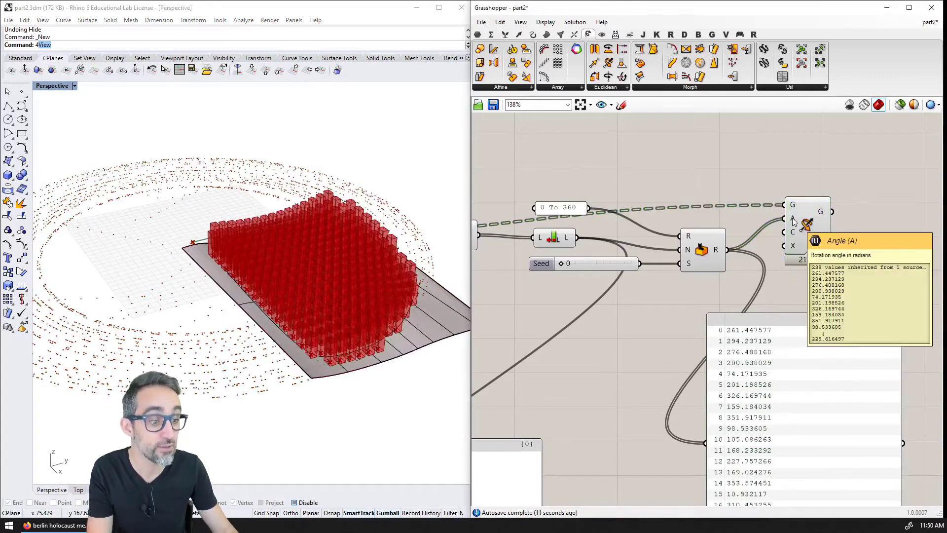
right_click(793, 220)
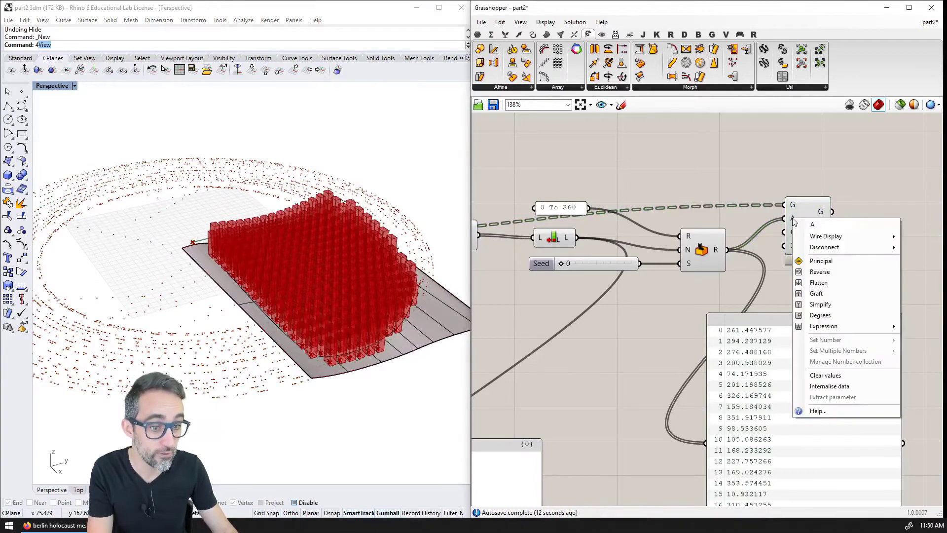
click(824, 315)
Shift Rotate 3D outward, then connect the deconstructed planes' origins to its center input and their Z axes to its axis input
drag(804, 239, 845, 248)
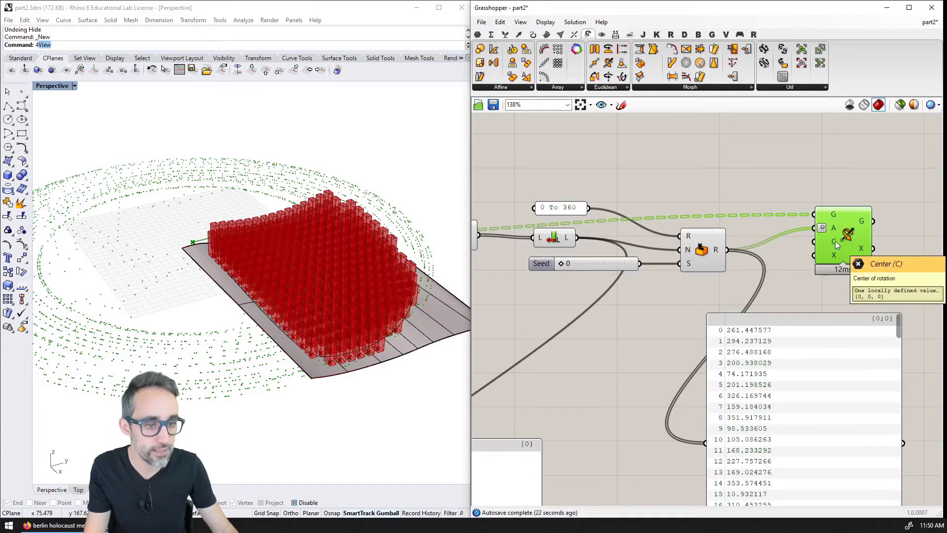
scroll(744, 200, down, 3)
drag(554, 205, 835, 222)
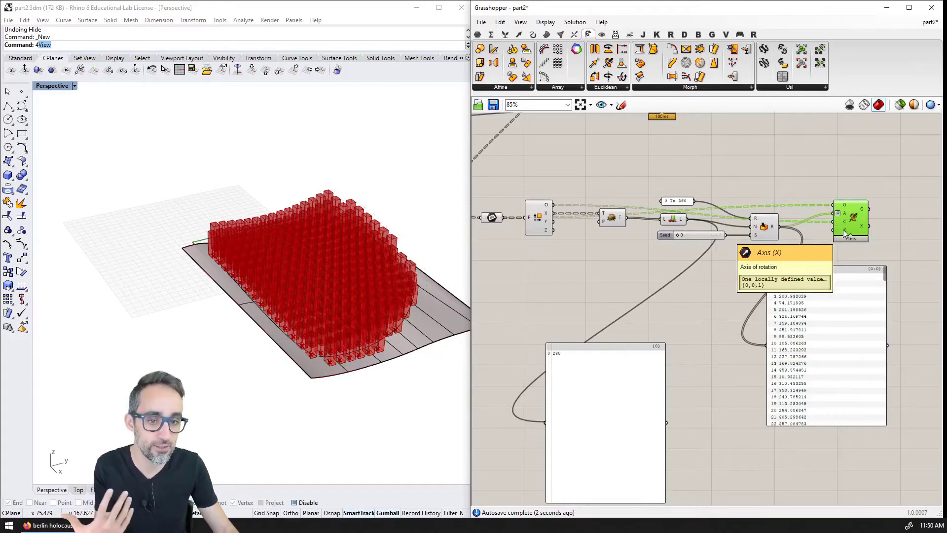
drag(553, 230, 835, 231)
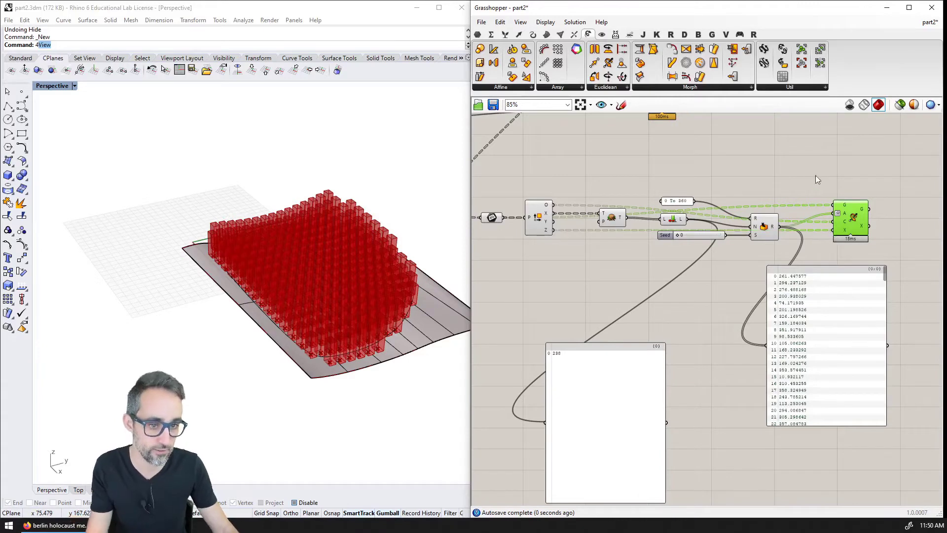
Turn off the preview of the component that generates the pillars
right_drag(816, 186, 745, 275)
click(788, 129)
key(ctrl+q)
Move the random-number panel beyond Rotate 3D and feed it the rotated geometry output instead
right_drag(486, 291, 662, 275)
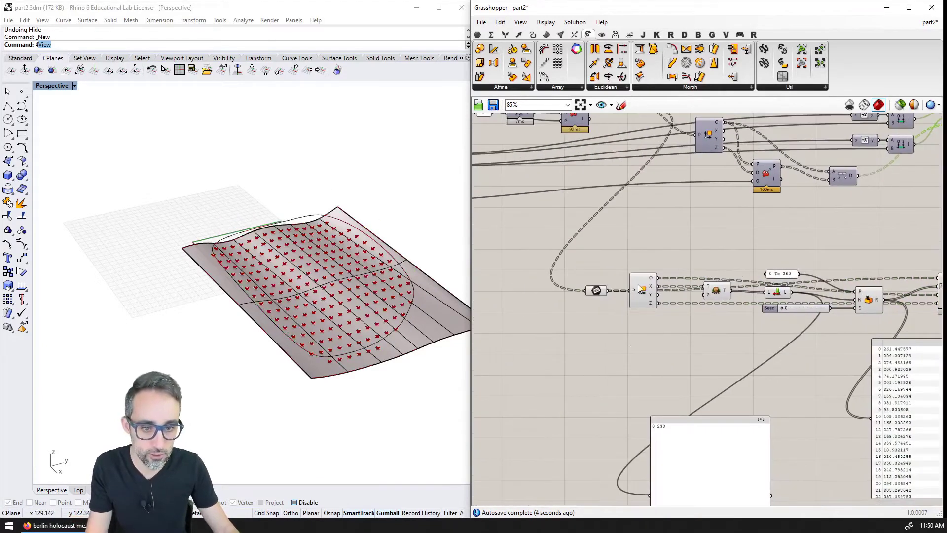
right_drag(773, 291, 670, 272)
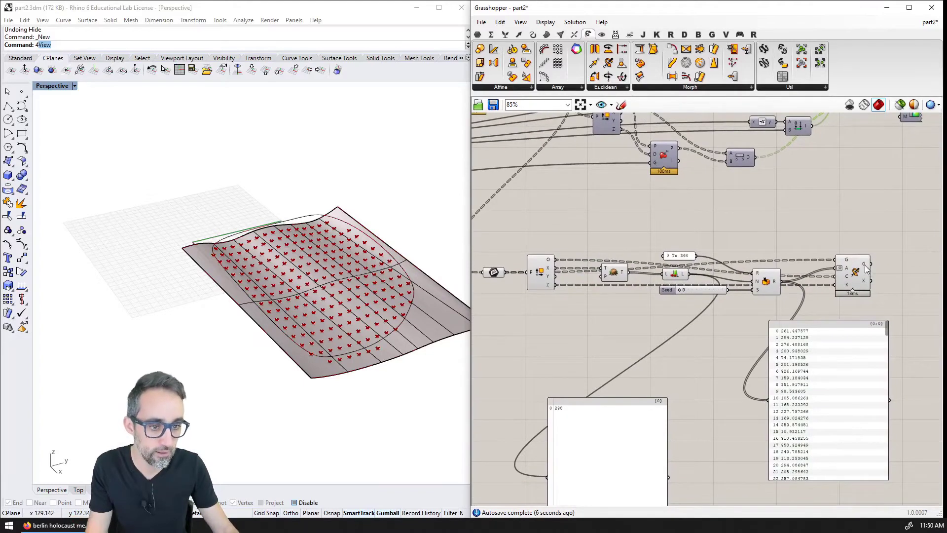
right_drag(868, 269, 729, 242)
drag(723, 245, 830, 294)
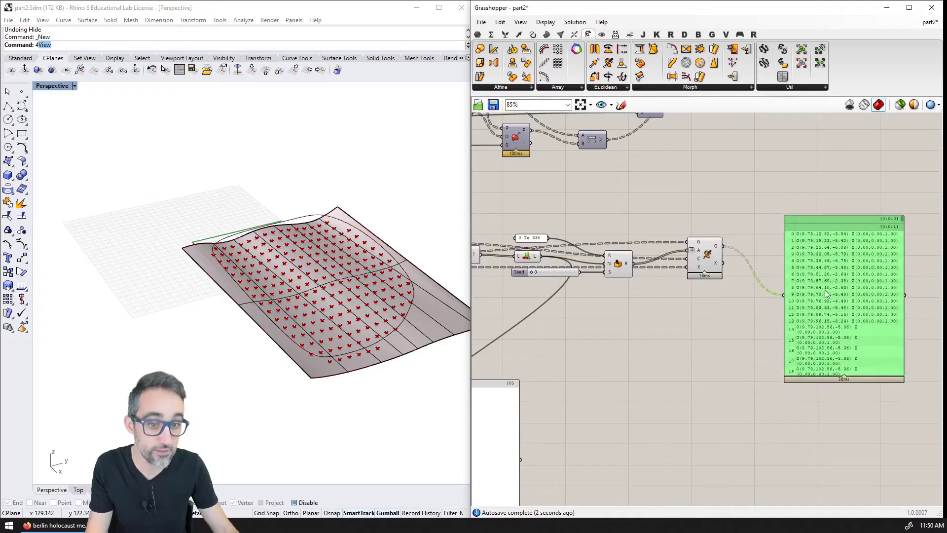
Select the Rotate 3D component and inspect its rotated planes up close on the ground surface
right_drag(463, 252, 395, 277)
click(720, 294)
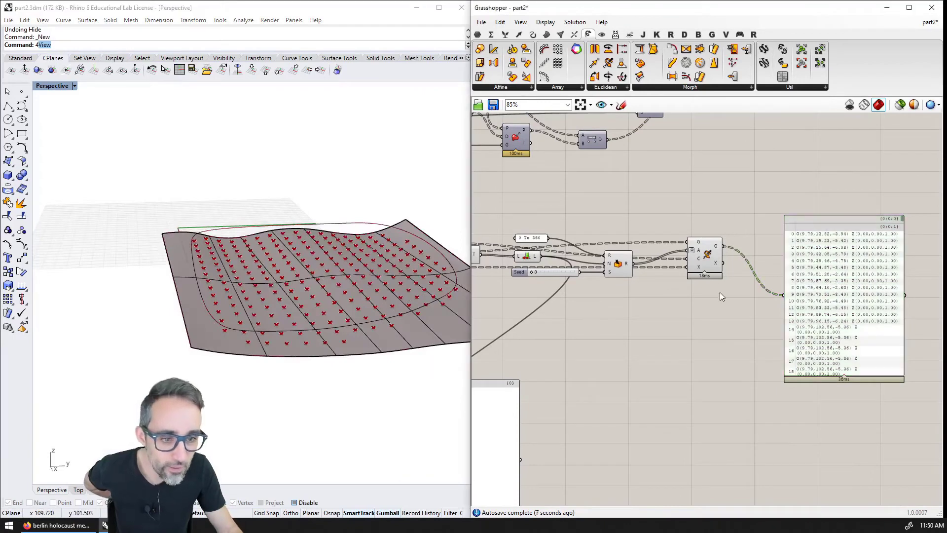
click(714, 264)
scroll(361, 289, up, 5)
scroll(344, 348, up, 5)
scroll(304, 341, up, 3)
scroll(283, 278, down, 7)
right_drag(276, 298, 319, 316)
scroll(306, 312, up, 5)
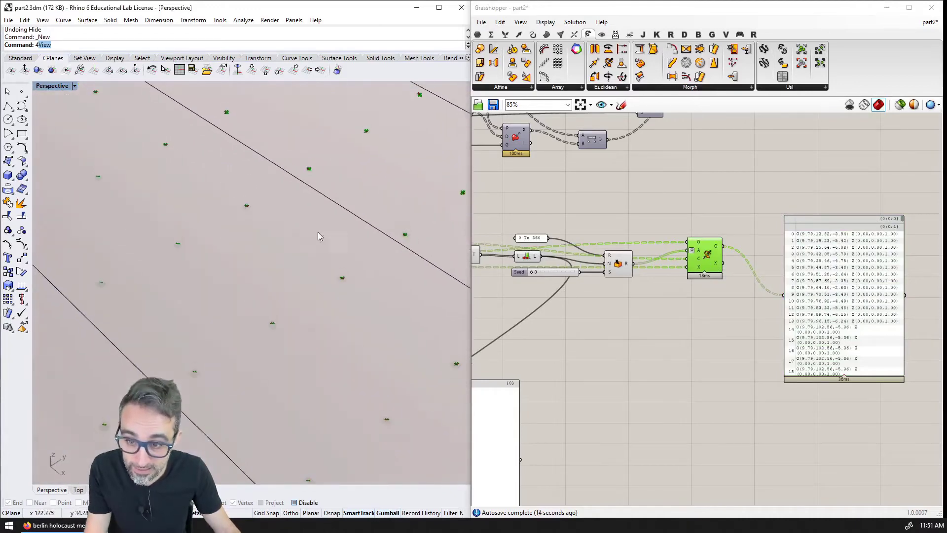
scroll(306, 316, down, 5)
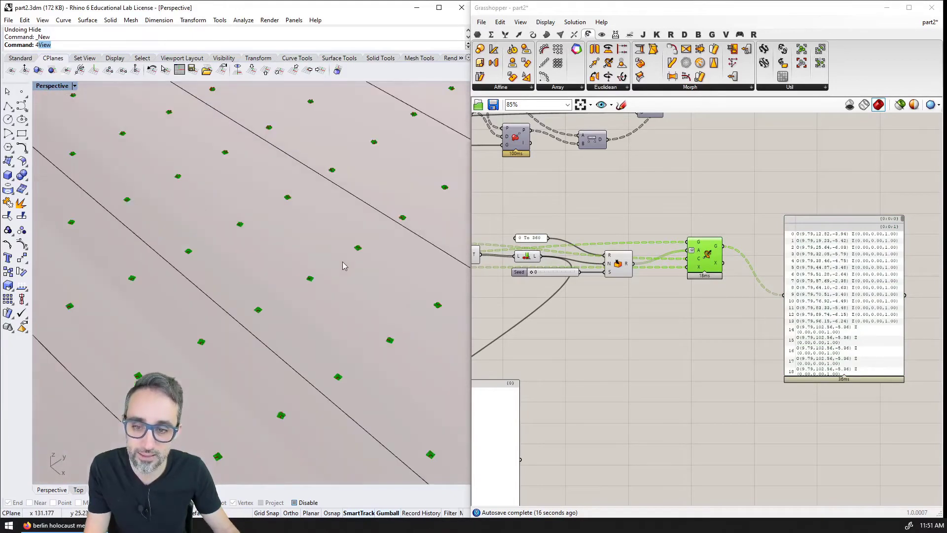
Set the preview plane size to 1
click(551, 23)
mouse_move(615, 168)
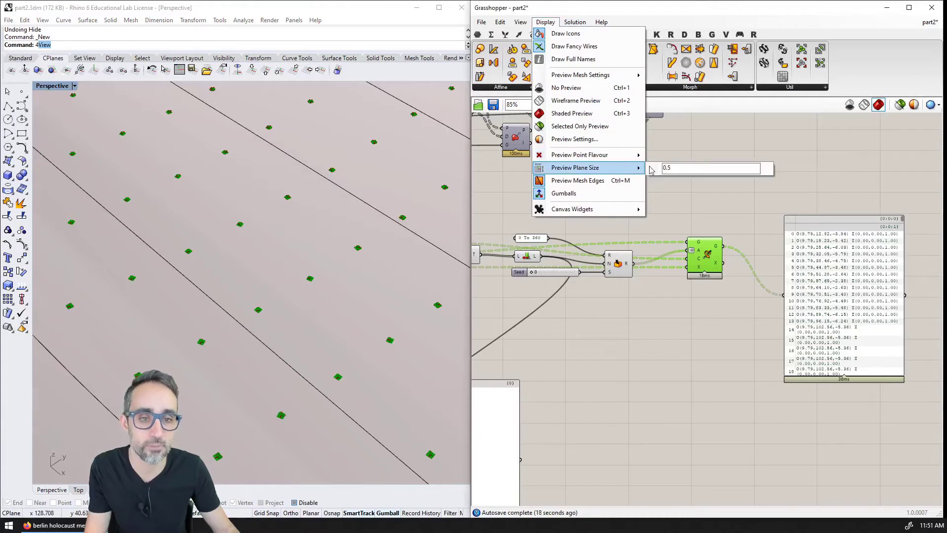
text(1)
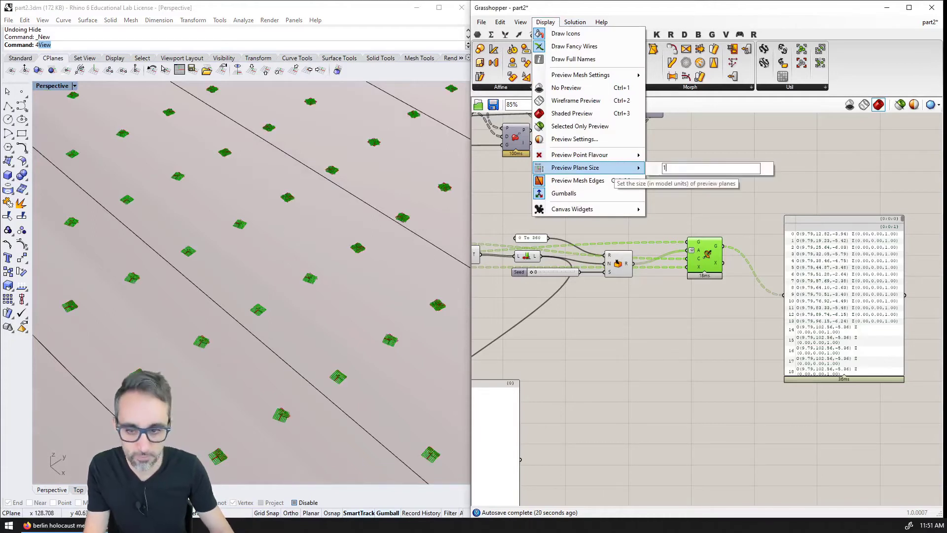
Select the original ground surface in Rhino and hide it
click(298, 343)
shift+right_drag(216, 369, 186, 330)
text(4hide)
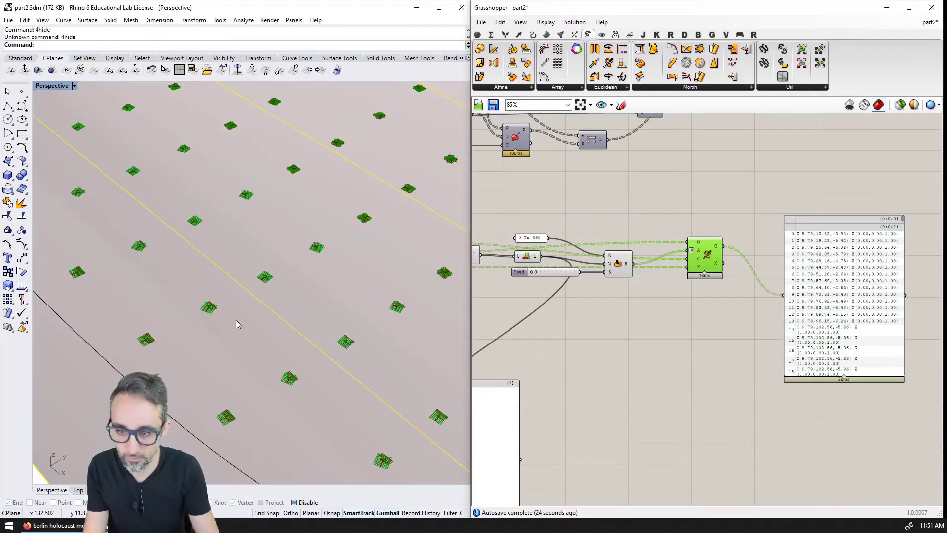
key(Return)
text(hide)
key(Return)
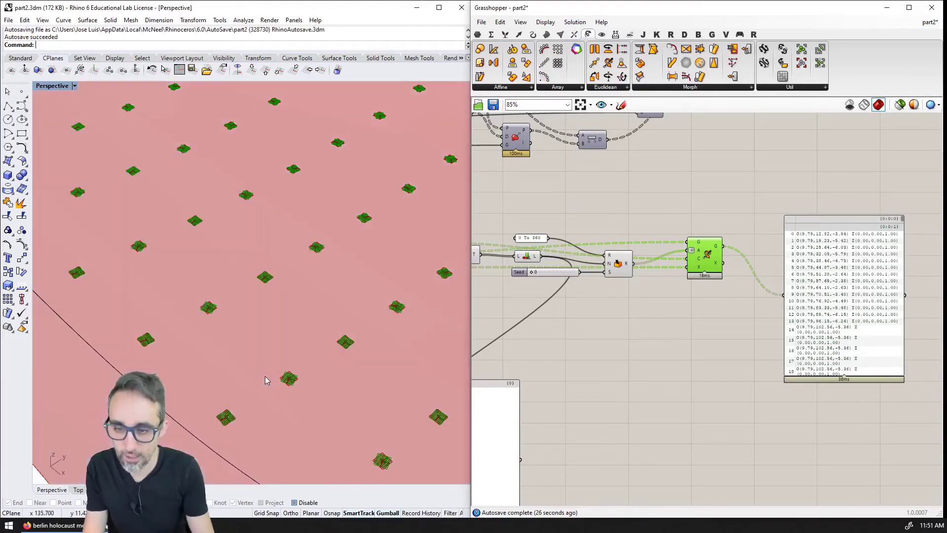
Compare the orientation of the rotated planes with the original planes across the ground
scroll(253, 324, up, 10)
scroll(318, 306, down, 12)
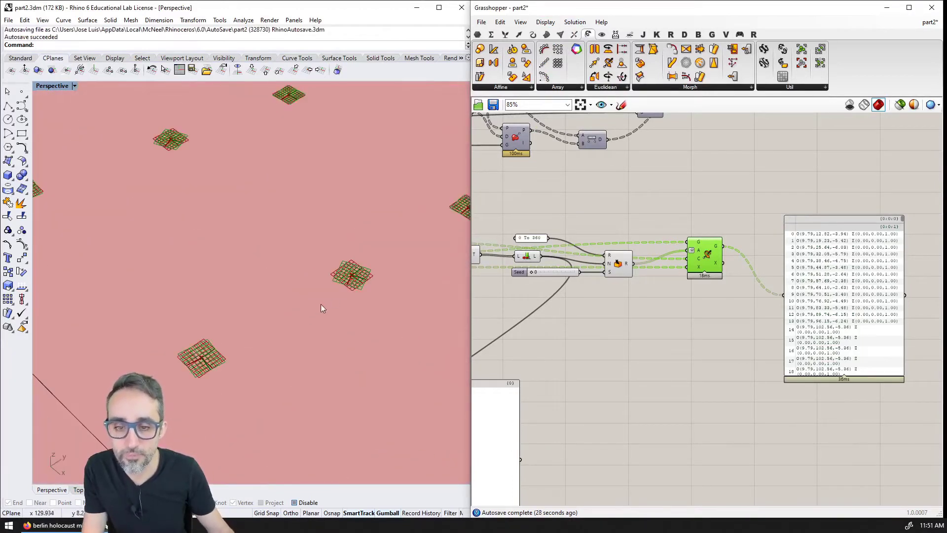
shift+right_drag(334, 304, 276, 312)
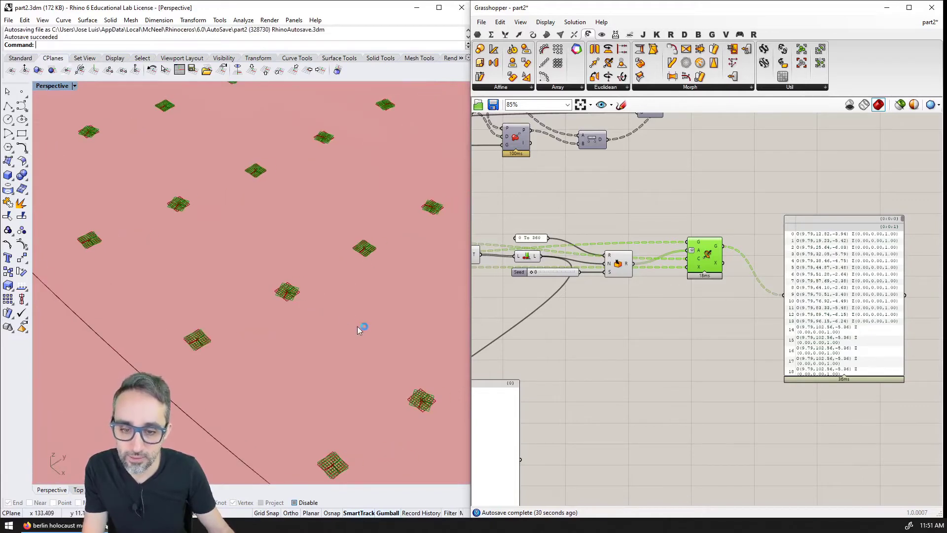
scroll(291, 297, down, 6)
scroll(277, 279, up, 3)
scroll(296, 311, up, 6)
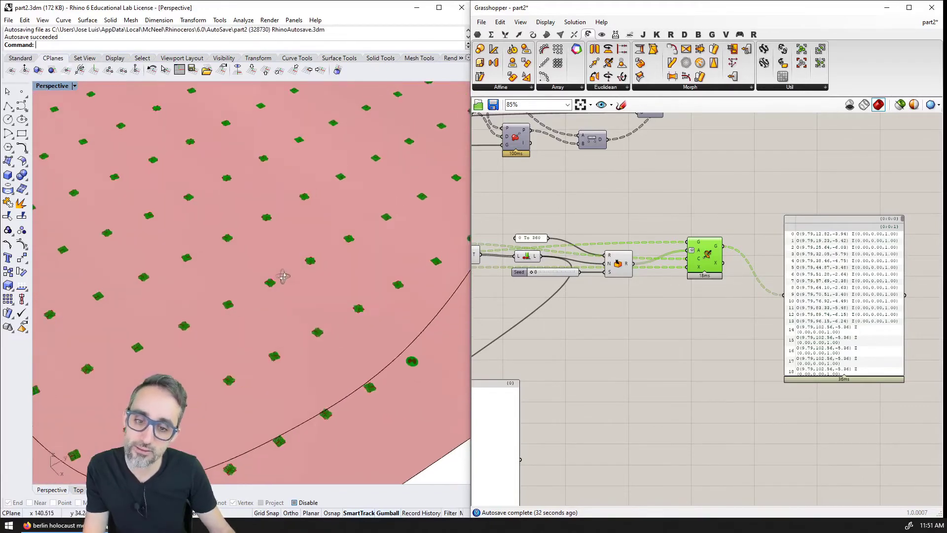
Move Flatten Tree ahead of Deconstruct Plane and wire the source planes through it, so the flattened list feeds Deconstruct Plane
shift+right_drag(203, 304, 276, 313)
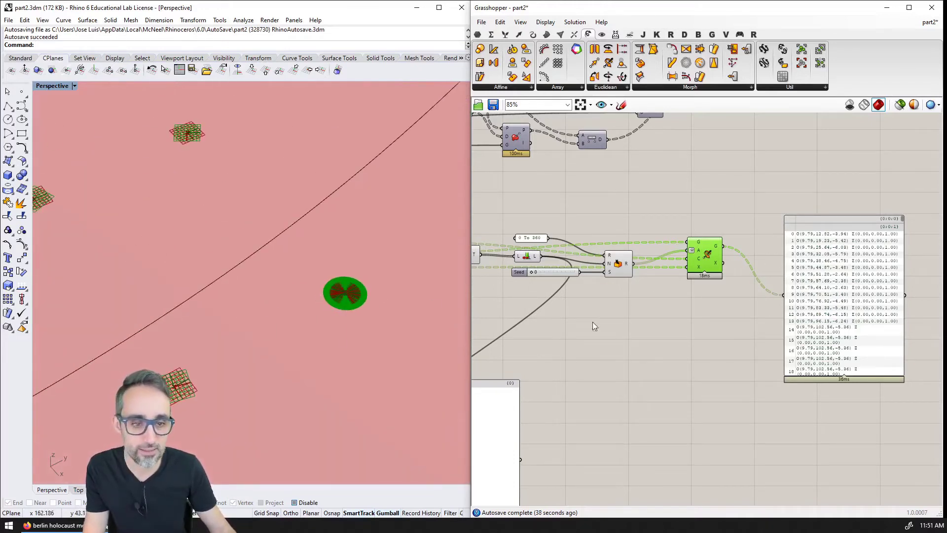
right_drag(690, 297, 680, 280)
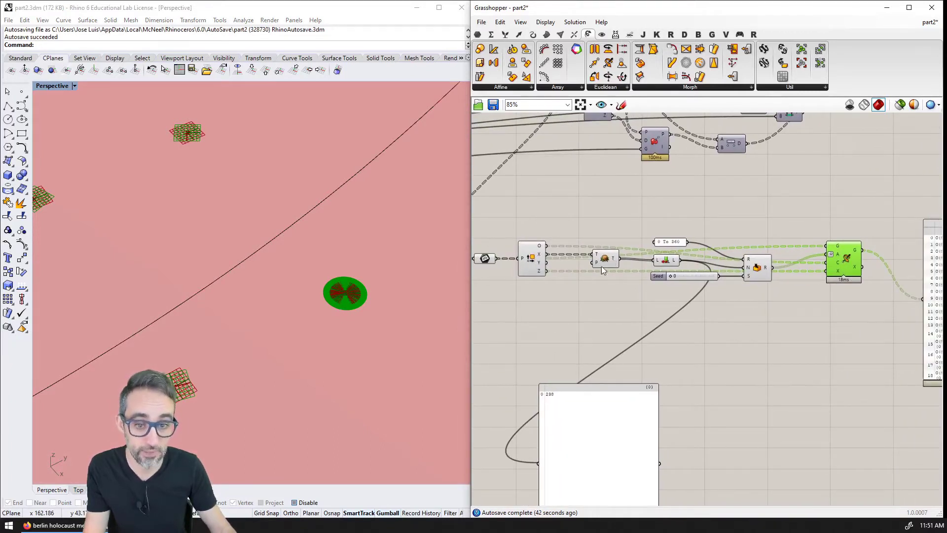
drag(607, 261, 555, 221)
drag(497, 258, 591, 261)
drag(556, 220, 550, 270)
scroll(438, 272, down, 6)
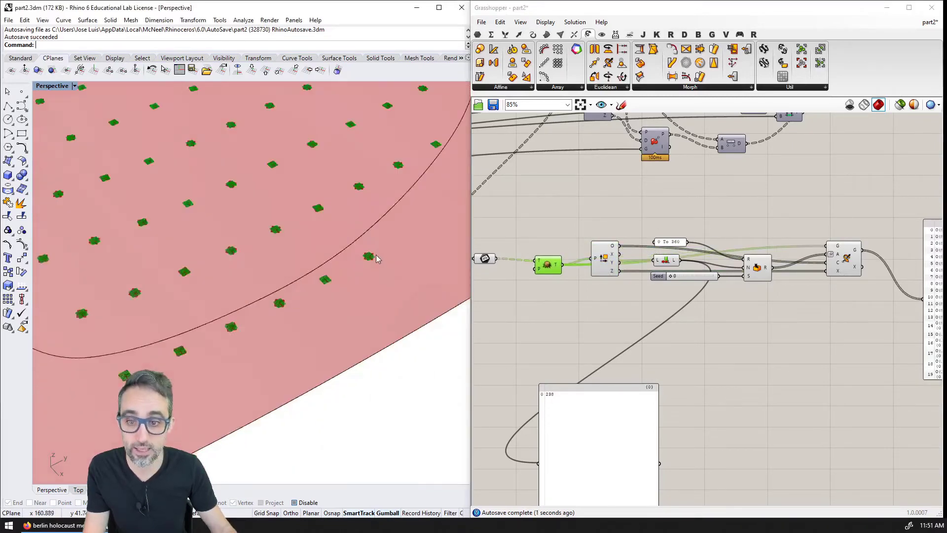
right_drag(324, 309, 316, 274)
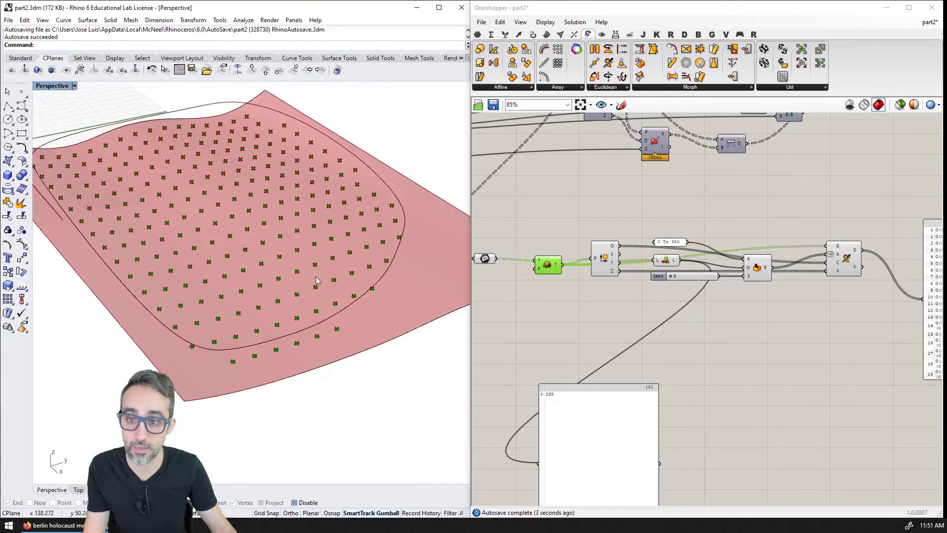
scroll(341, 351, up, 12)
scroll(311, 316, down, 5)
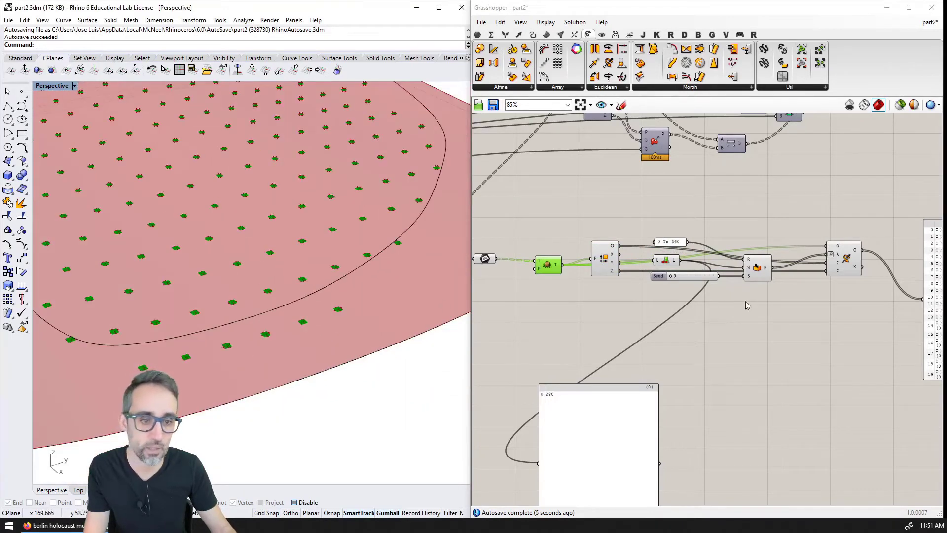
Reposition Rotate 3D and connect the X-axis output of Deconstruct Plane to its Geometry input in place of the planes
right_drag(725, 306, 660, 304)
right_drag(763, 291, 741, 288)
drag(764, 262, 764, 274)
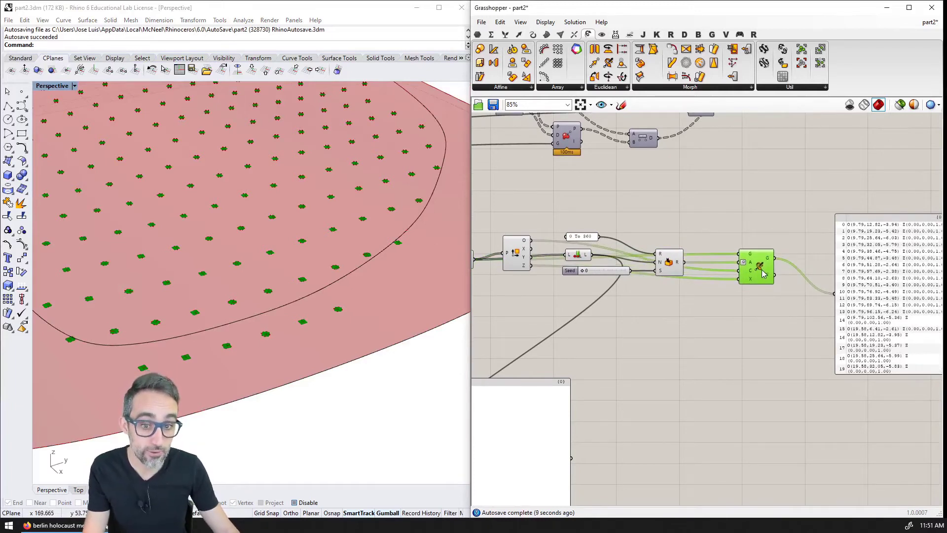
click(719, 227)
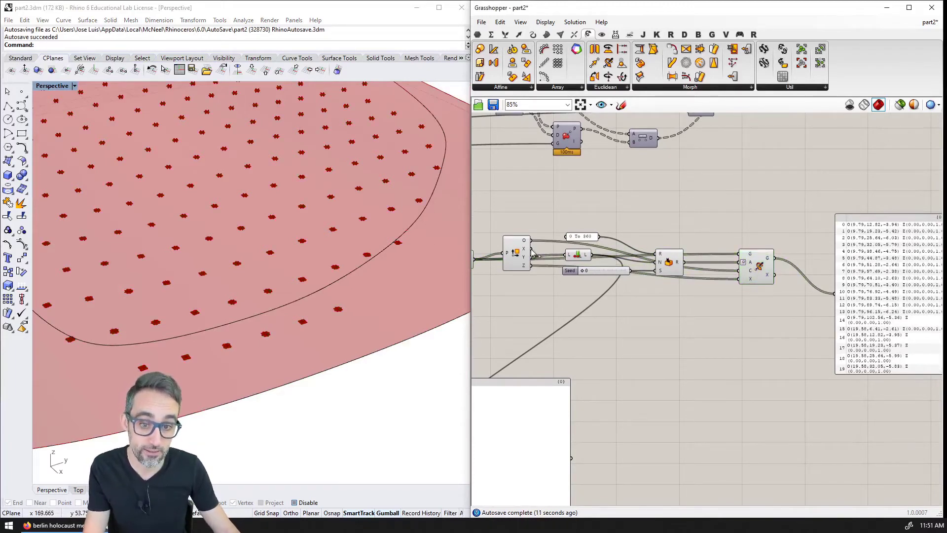
drag(531, 248, 746, 256)
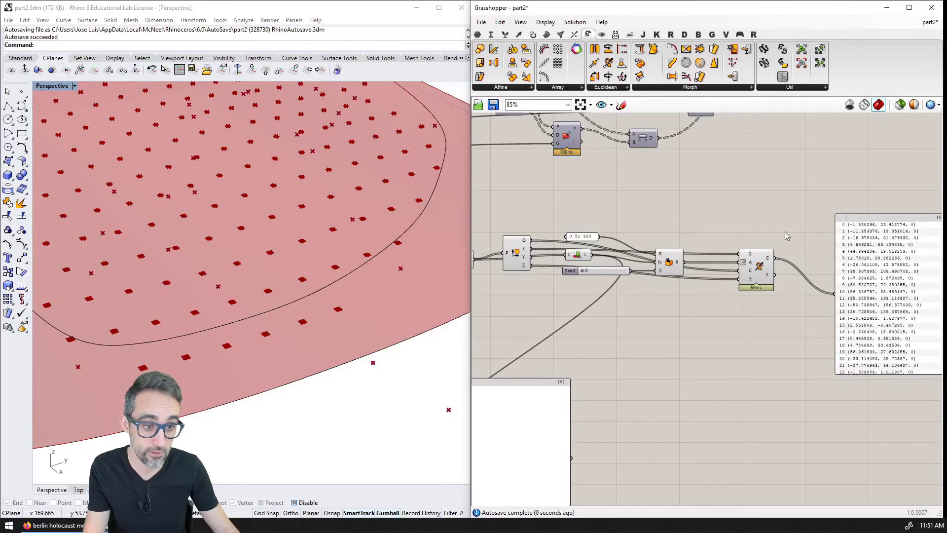
Examine the rotated X-axis results in the viewport and panel, and check the data entering Rotate 3D's inputs
shift+right_drag(401, 270, 360, 251)
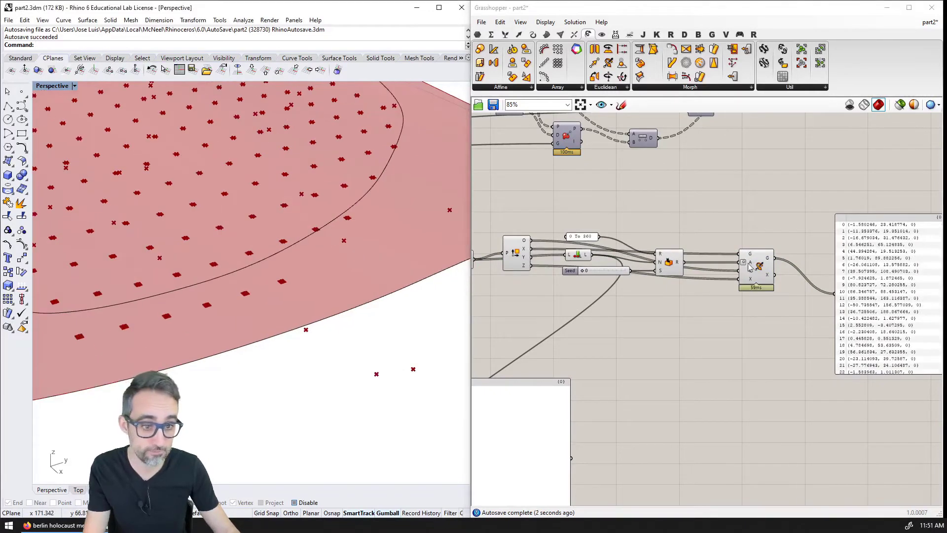
right_drag(794, 265, 696, 238)
right_drag(761, 254, 699, 253)
scroll(752, 258, up, 2)
right_drag(481, 245, 700, 276)
right_drag(478, 259, 594, 260)
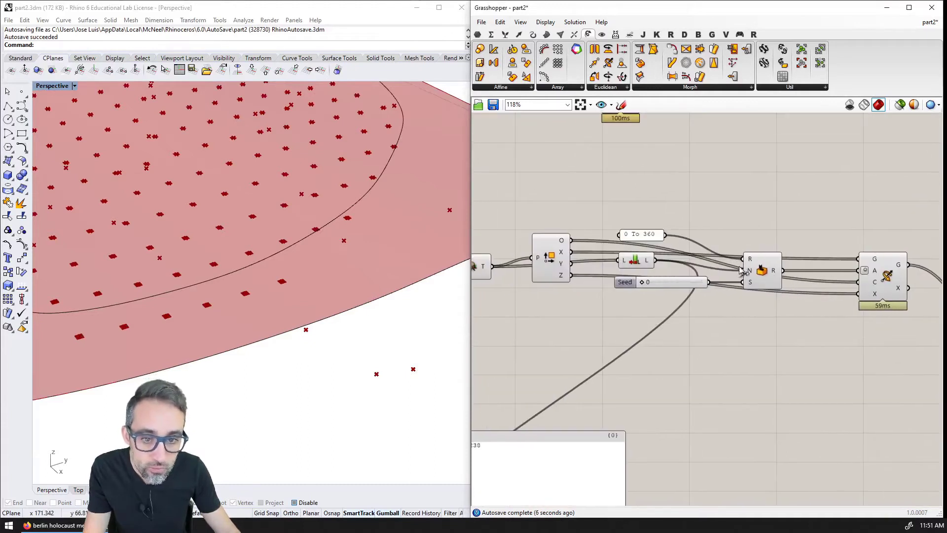
right_drag(698, 291, 655, 278)
click(729, 244)
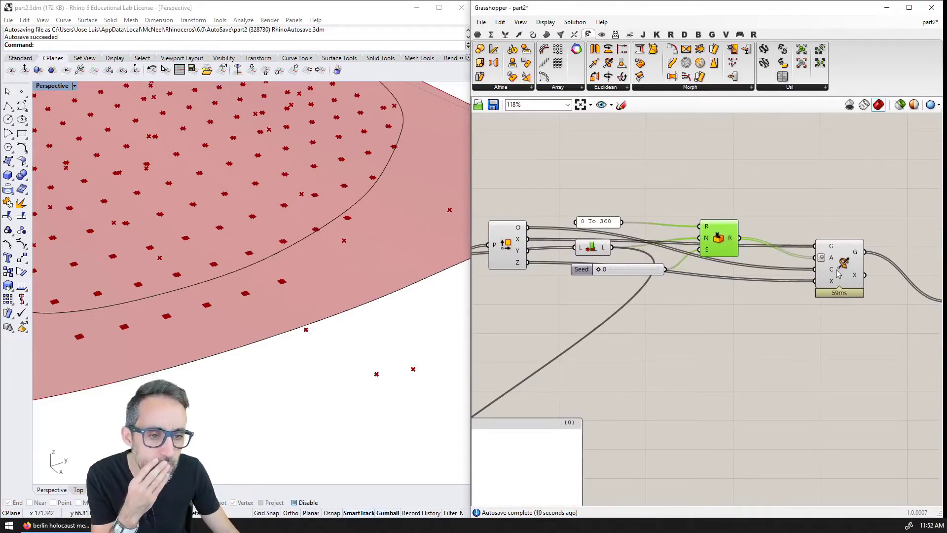
click(745, 302)
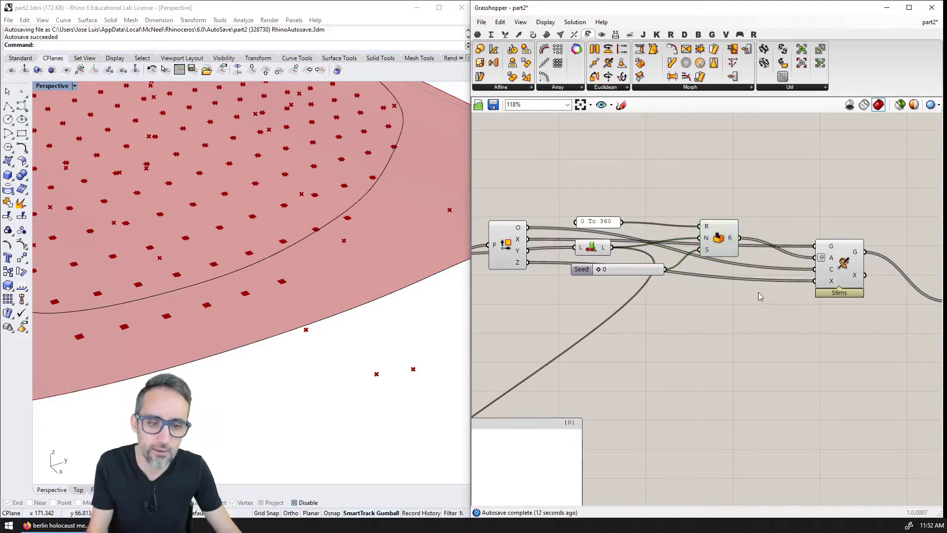
mouse_move(831, 249)
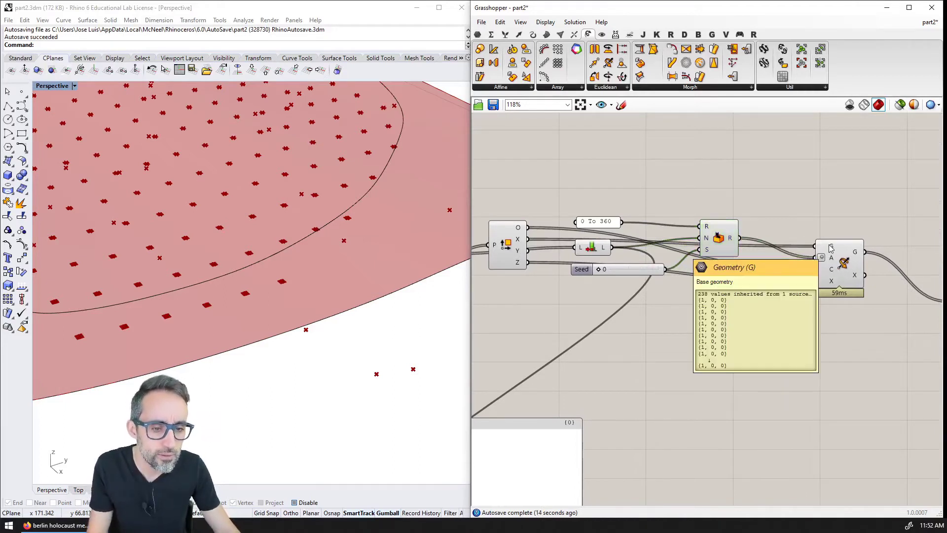
right_drag(833, 249, 563, 288)
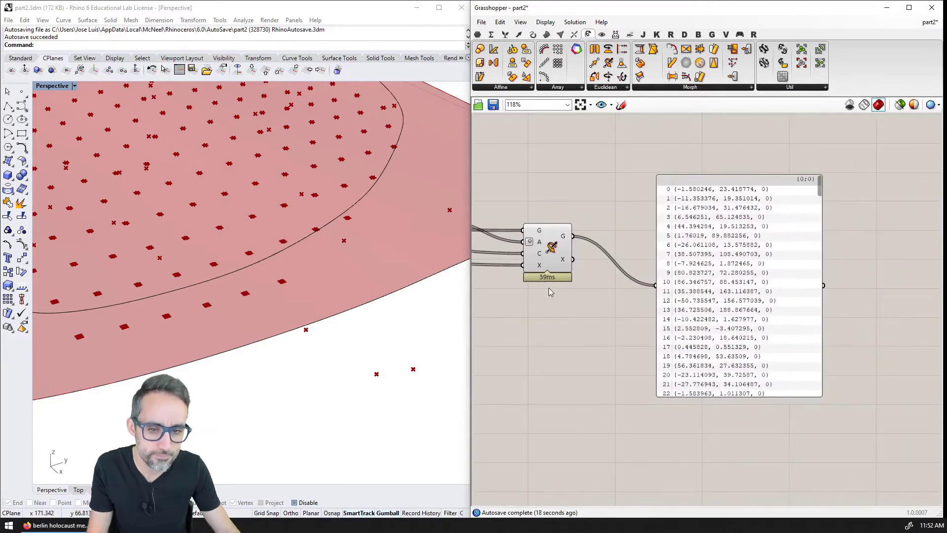
Disconnect the plane origins from the Center input of Rotate 3D
right_drag(551, 292, 686, 272)
right_click(680, 235)
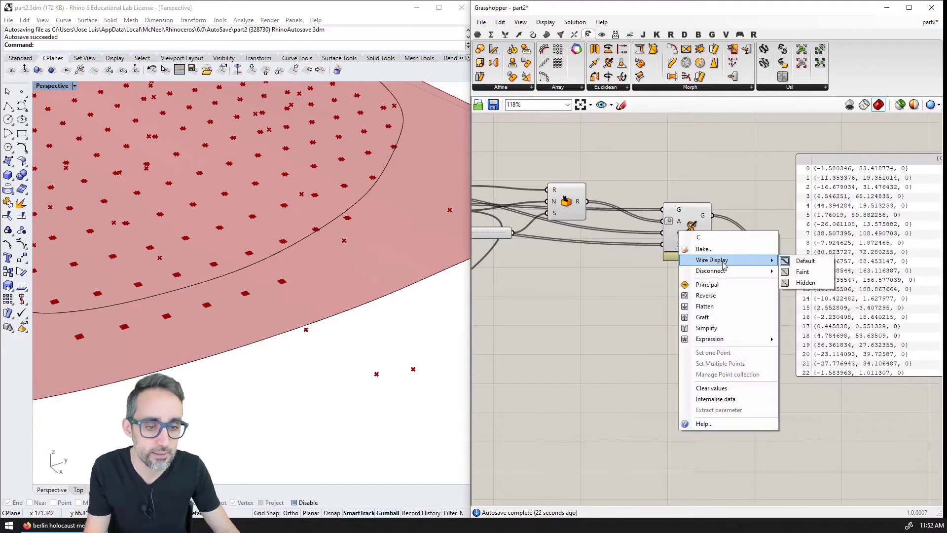
mouse_move(755, 271)
click(814, 271)
right_drag(745, 270, 766, 278)
scroll(762, 283, down, 2)
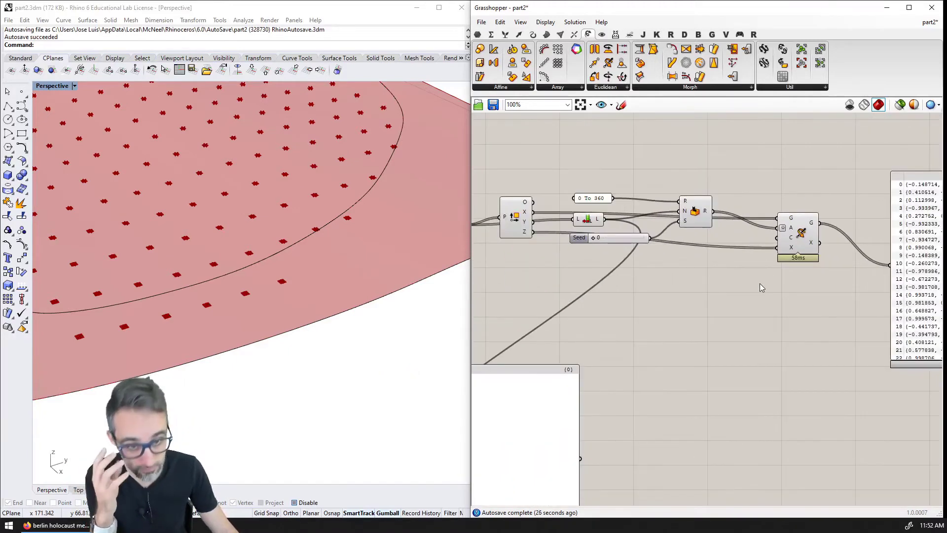
Tidy the definition by placing Deconstruct Plane below the random number components and lining Rotate 3D up with it
drag(511, 220, 545, 269)
drag(801, 240, 795, 269)
right_drag(835, 275, 685, 263)
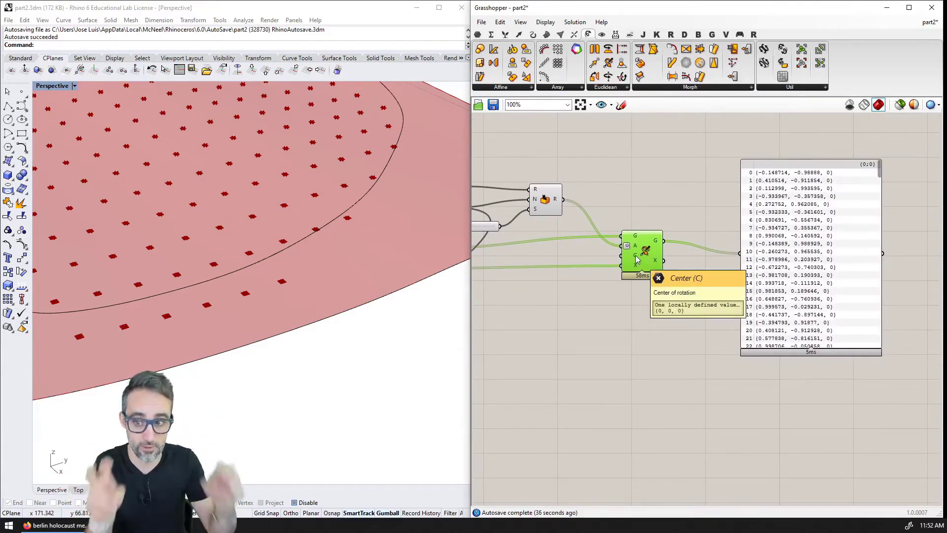
scroll(693, 163, up, 3)
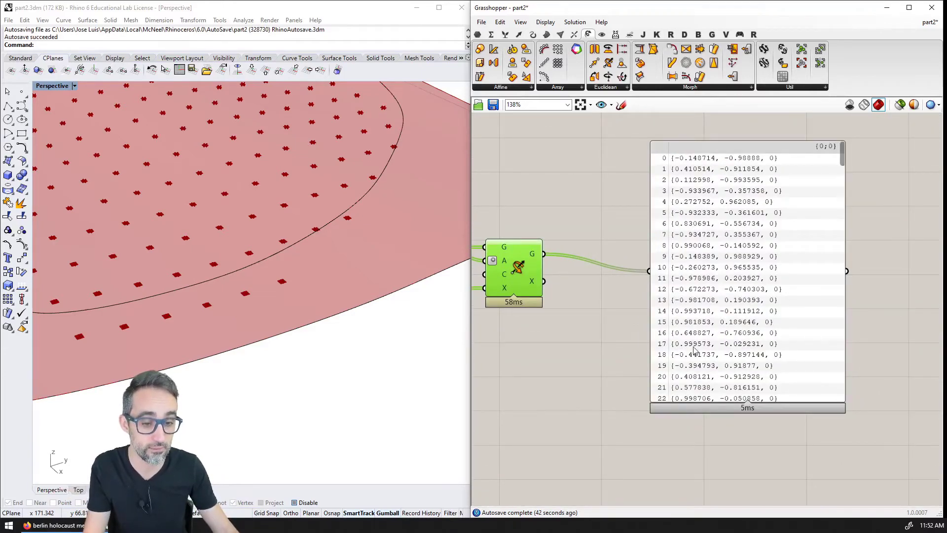
scroll(636, 307, down, 5)
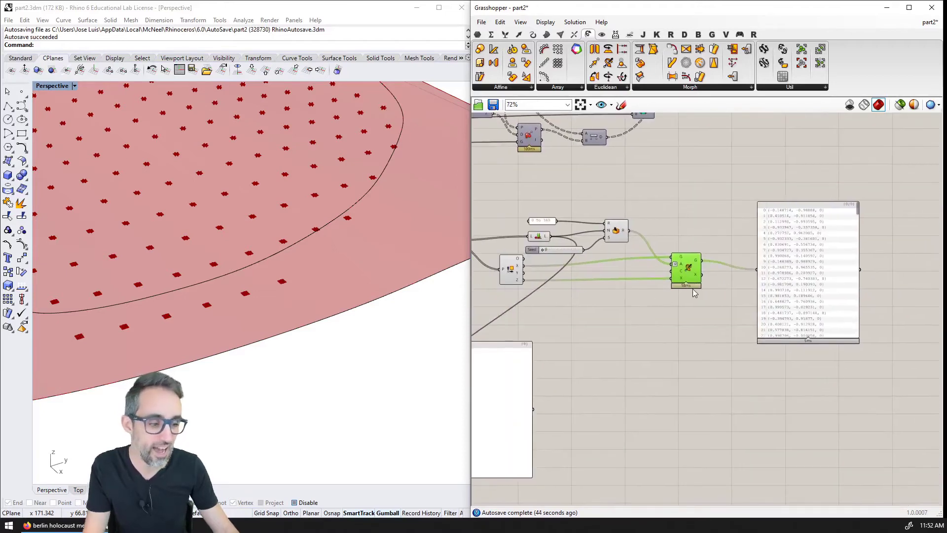
right_drag(675, 307, 693, 289)
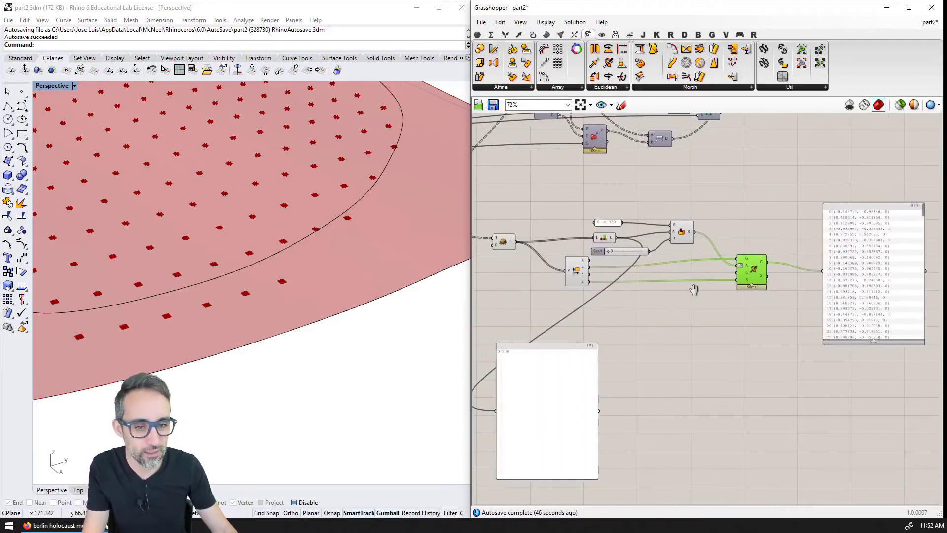
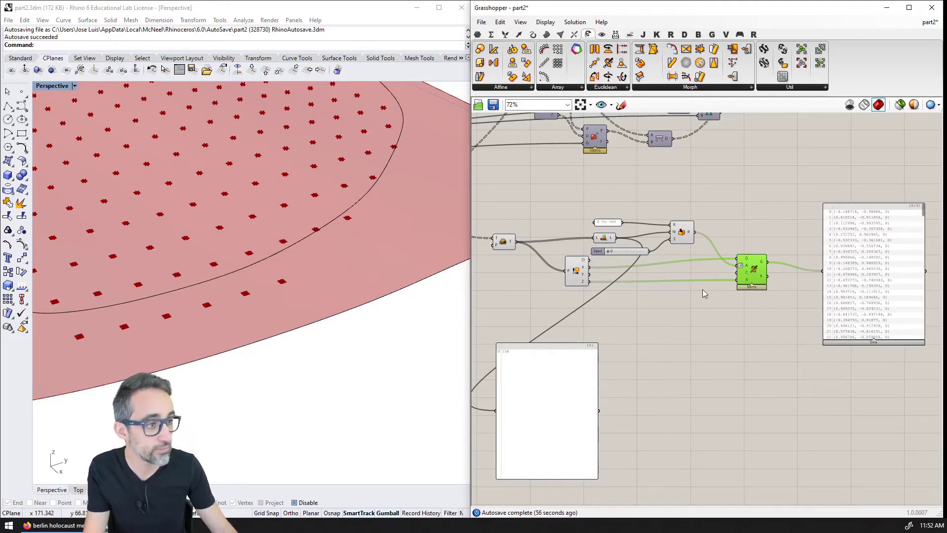
Examine the pillar planes in the viewport and the Rotate 3D connections on the canvas
scroll(738, 297, up, 4)
right_drag(586, 257, 682, 255)
shift+right_drag(347, 232, 383, 273)
scroll(324, 271, down, 3)
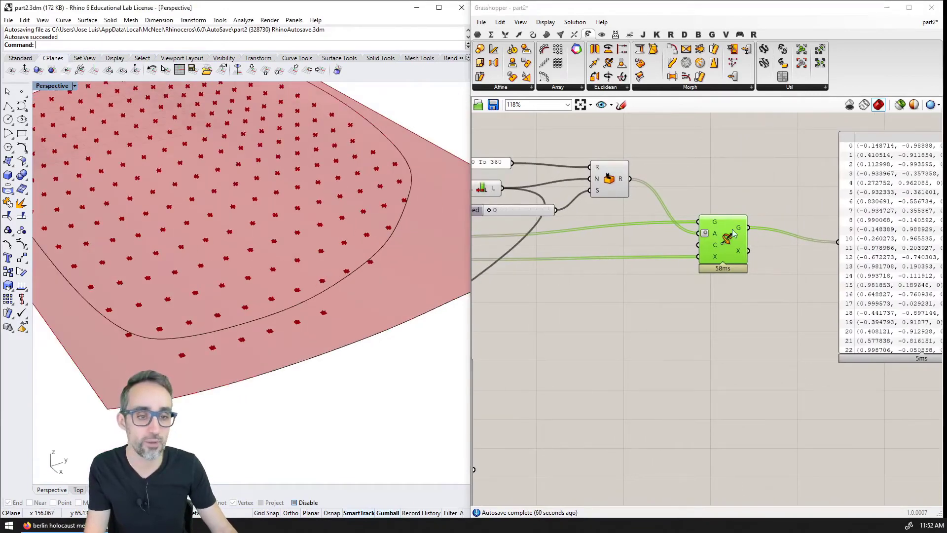
mouse_move(744, 231)
scroll(743, 232, down, 4)
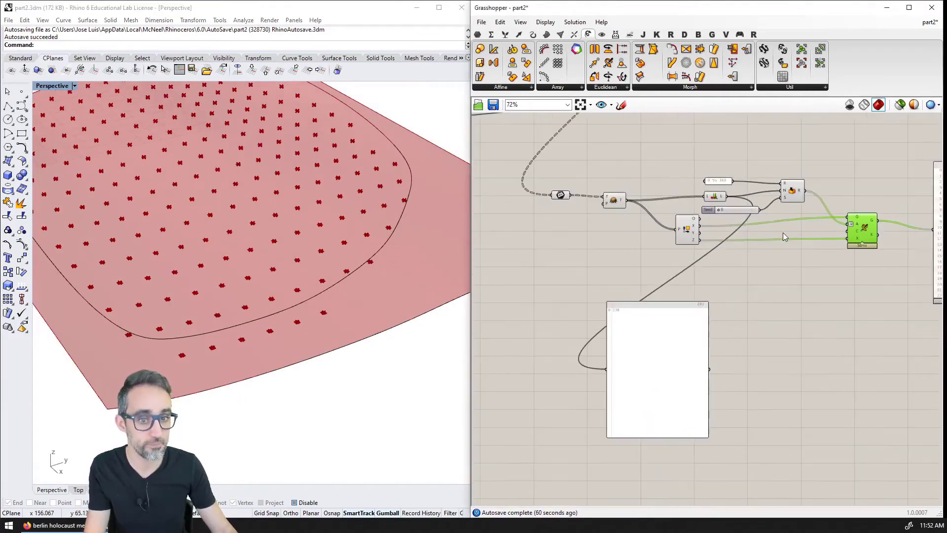
right_drag(787, 237, 750, 237)
scroll(636, 250, up, 2)
right_drag(637, 249, 681, 237)
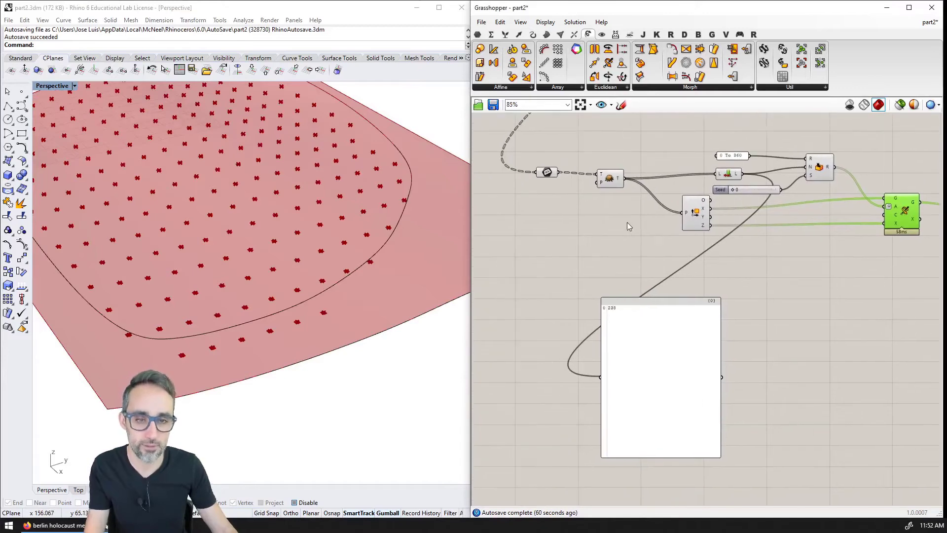
Add a Rotate Plane component below Rotate 3D and connect the flattened planes to its Plane input
click(610, 88)
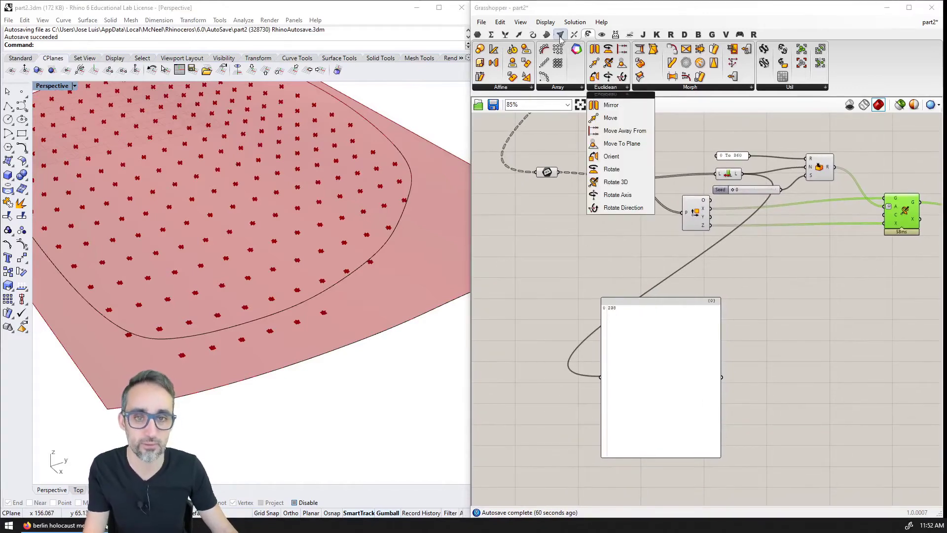
click(518, 34)
click(658, 87)
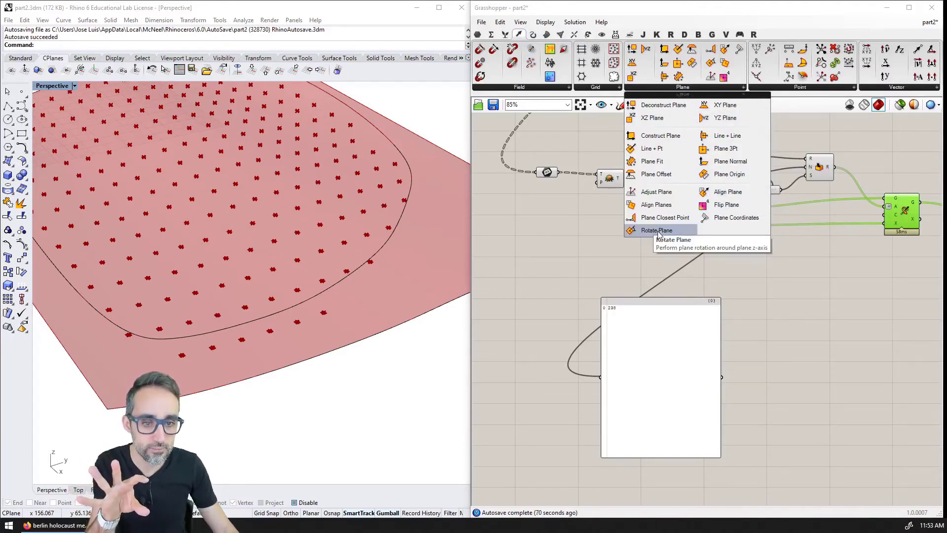
drag(658, 233, 603, 243)
drag(625, 178, 591, 240)
drag(609, 246, 823, 276)
Set Rotate Plane's Angle input to degrees and connect the Random output to it
right_click(804, 274)
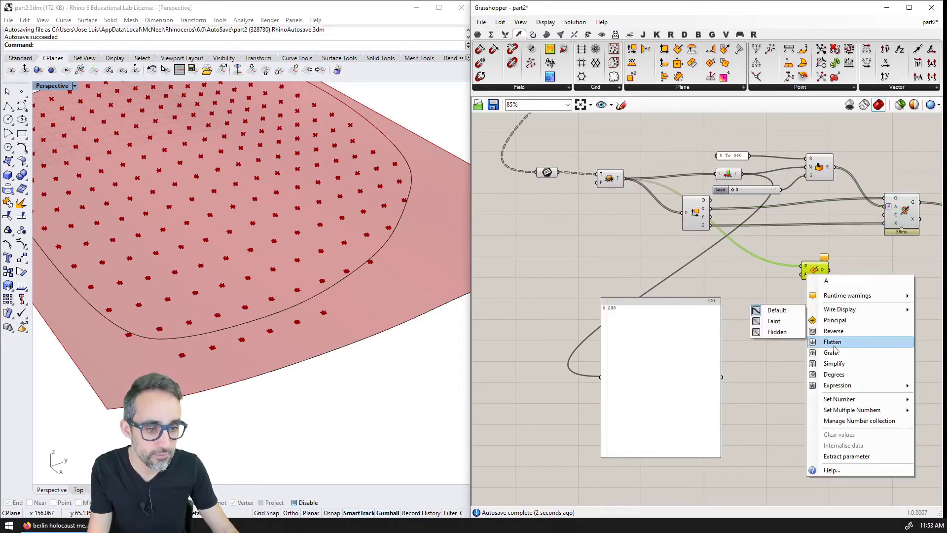
click(834, 374)
scroll(769, 232, up, 1)
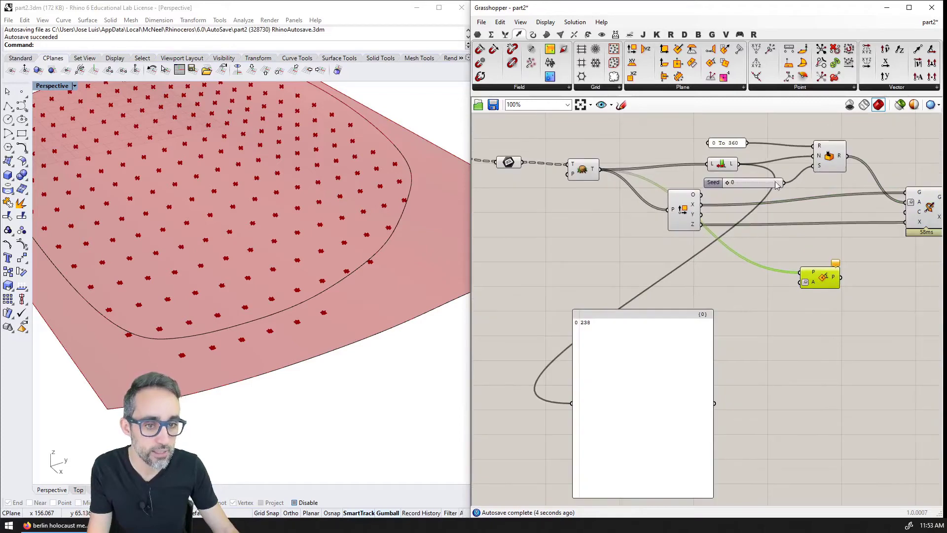
drag(848, 156, 804, 283)
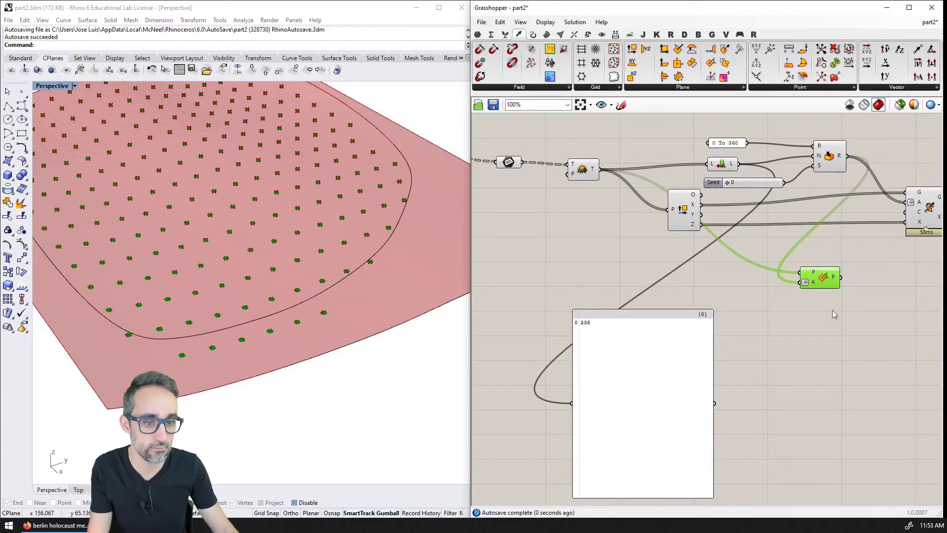
mouse_move(836, 282)
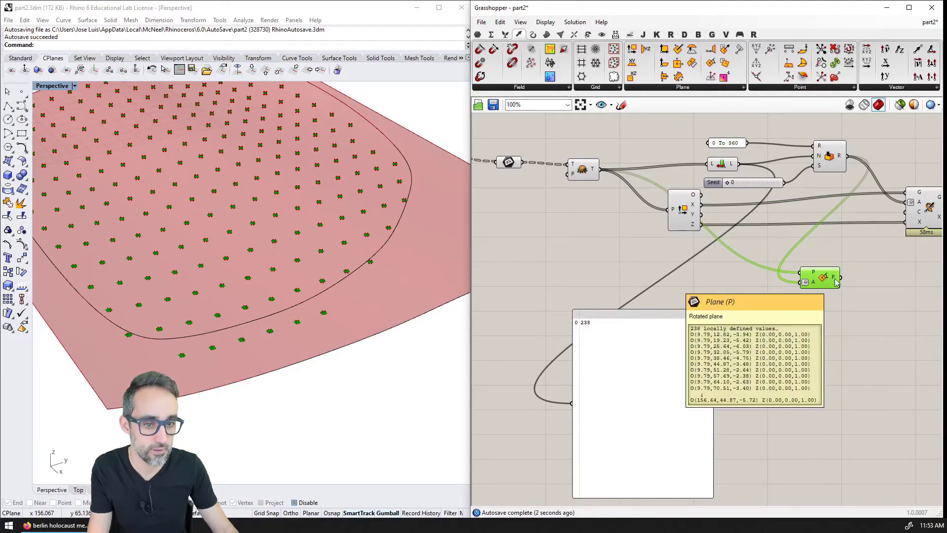
Duplicate Deconstruct Plane beside Rotate Plane and feed it the rotated planes
right_drag(836, 282, 709, 265)
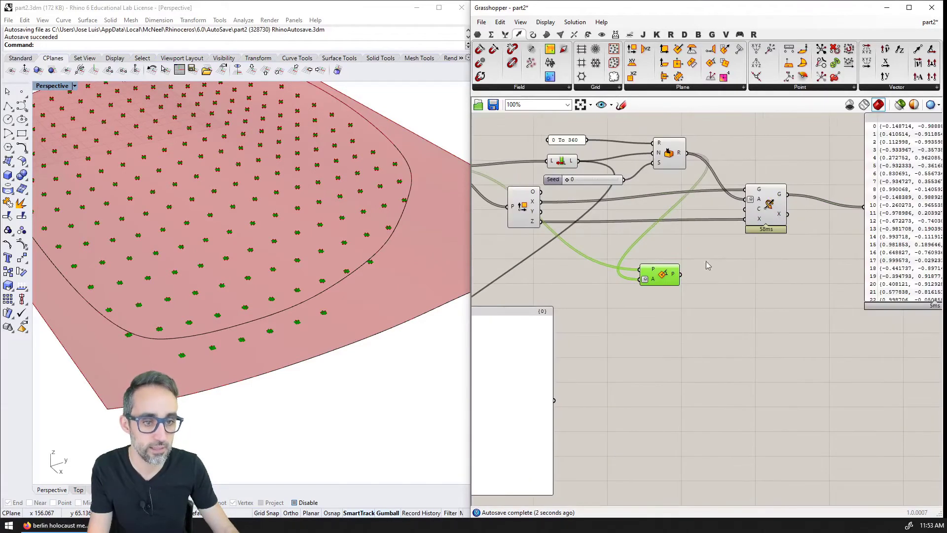
click(534, 207)
alt+drag(534, 204, 755, 279)
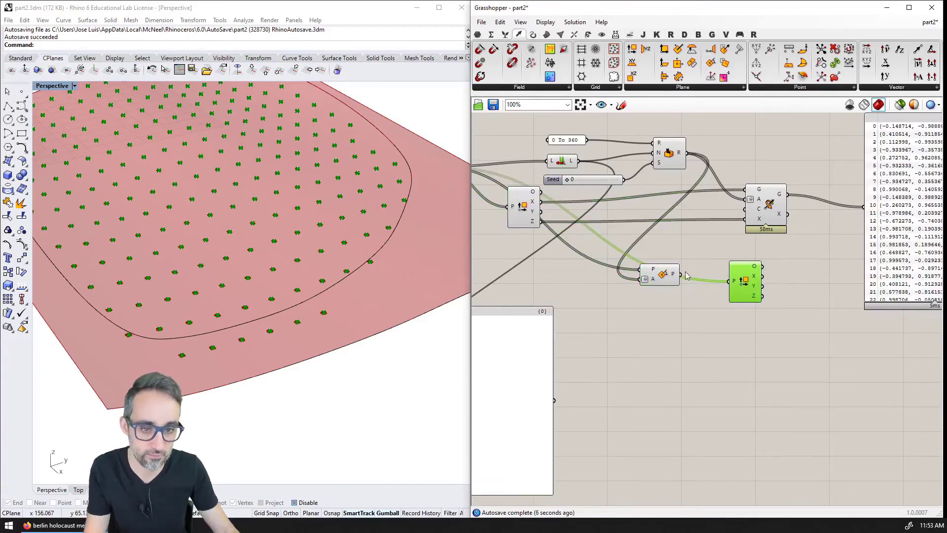
drag(682, 274, 734, 282)
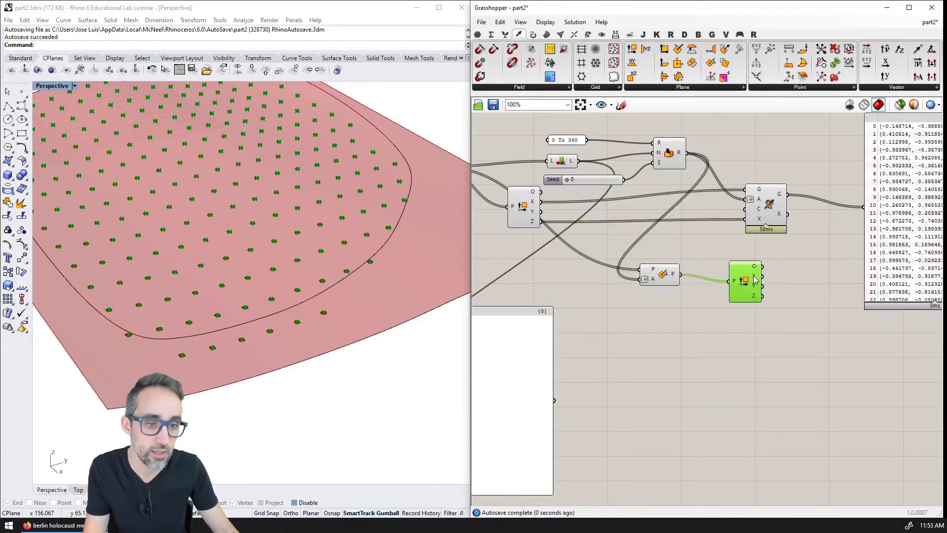
Delete Rotate Plane and the duplicated Deconstruct Plane
scroll(756, 280, down, 2)
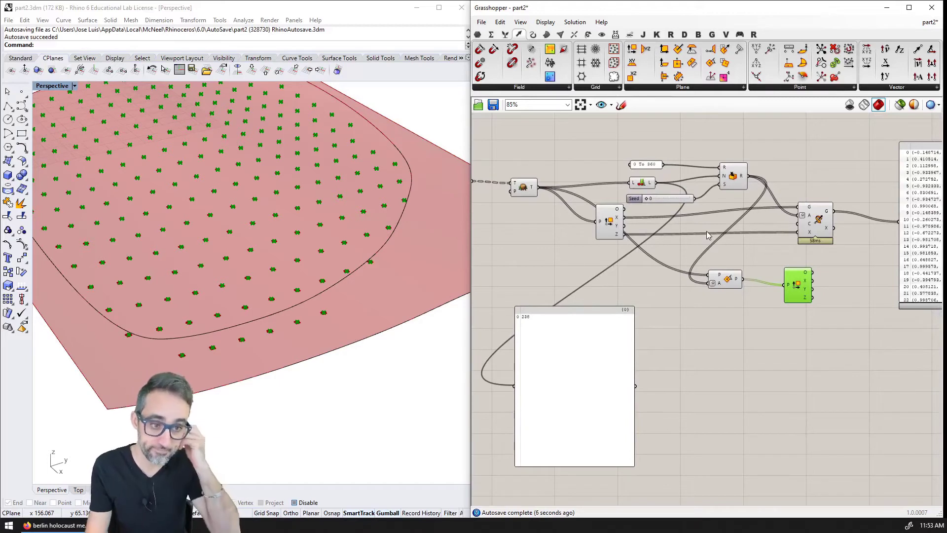
drag(829, 261, 701, 301)
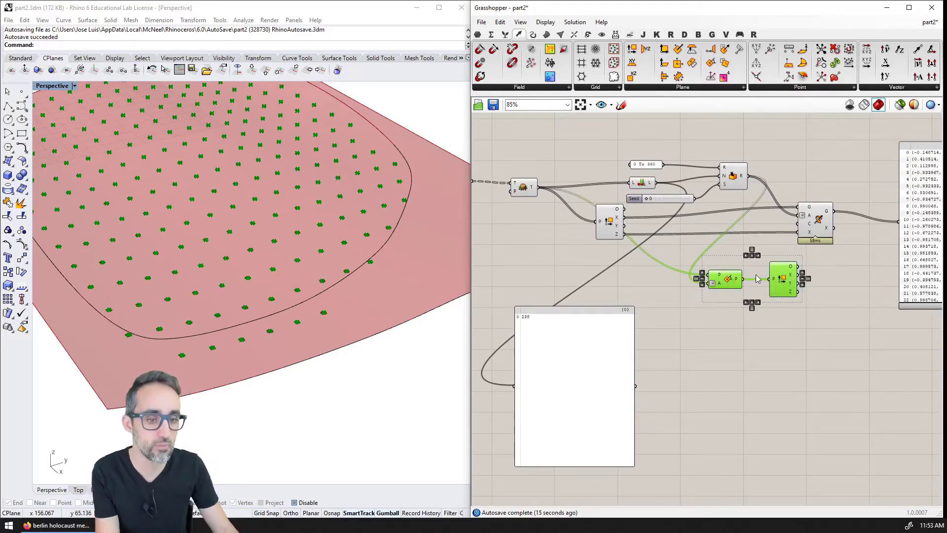
key(Delete)
Inspect the planes up close and shift Rotate 3D slightly closer to the Random component
right_drag(797, 263, 742, 266)
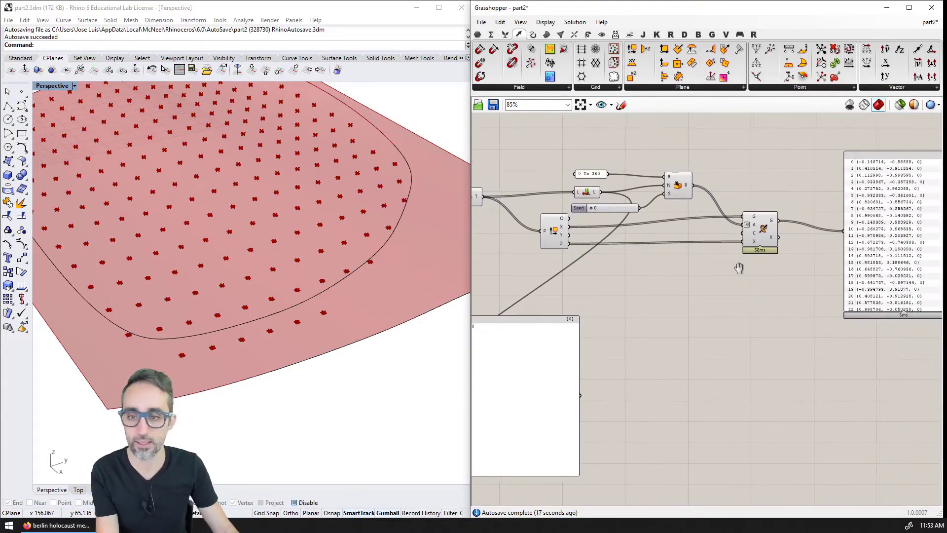
mouse_move(745, 219)
right_down()
mouse_move(710, 231)
mouse_move(749, 219)
right_up()
scroll(666, 226, up, 1)
scroll(336, 232, up, 3)
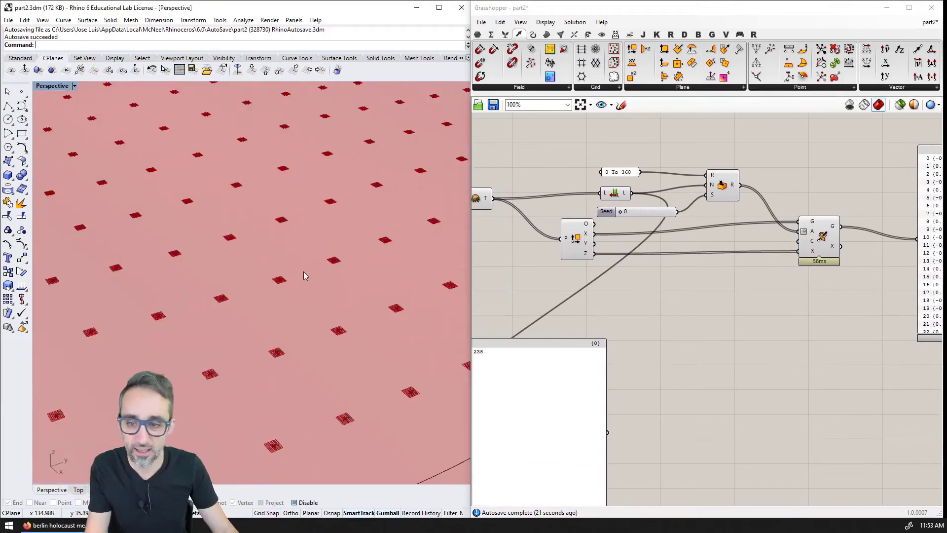
click(818, 254)
right_drag(783, 318, 716, 247)
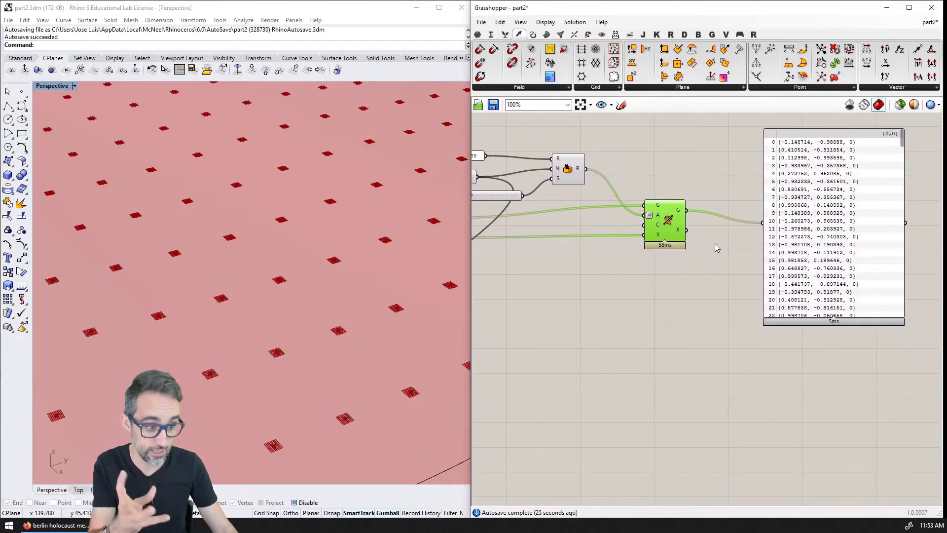
drag(670, 226, 647, 225)
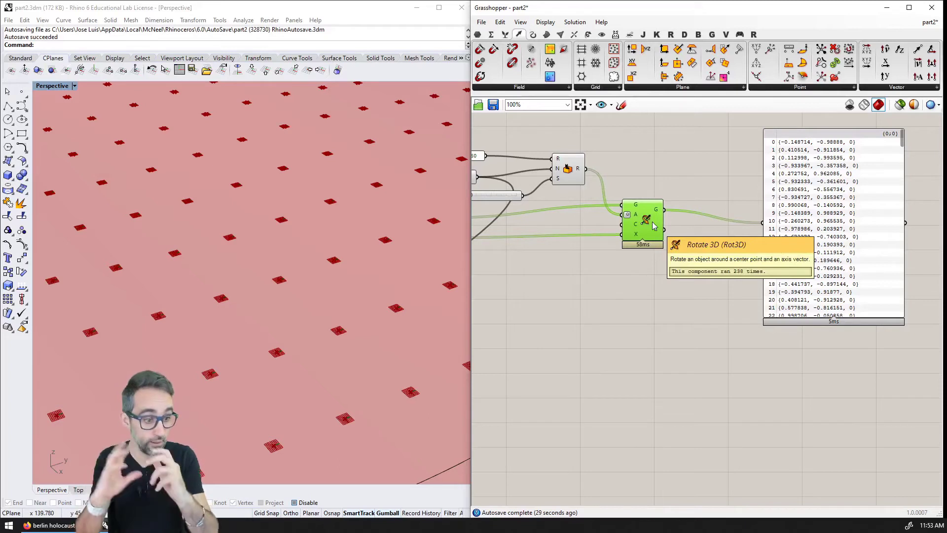
click(649, 286)
click(645, 231)
click(639, 272)
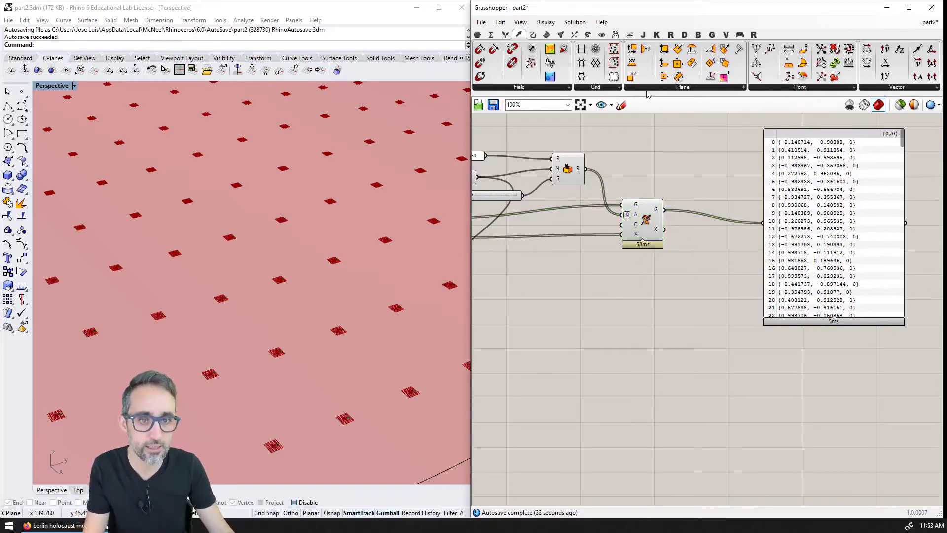
Add a second Rotate 3D component below the first and connect the flattened planes to its Geometry input
click(647, 228)
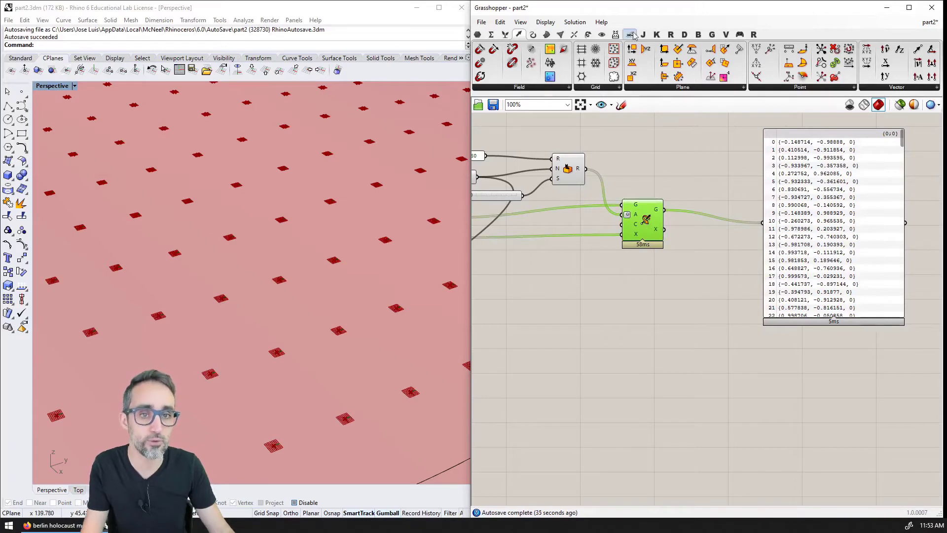
click(579, 35)
click(588, 36)
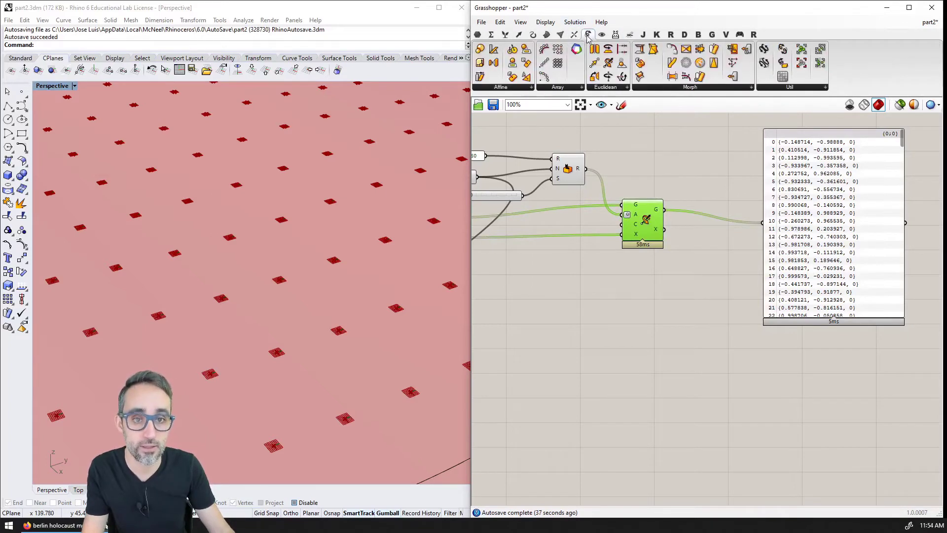
click(592, 88)
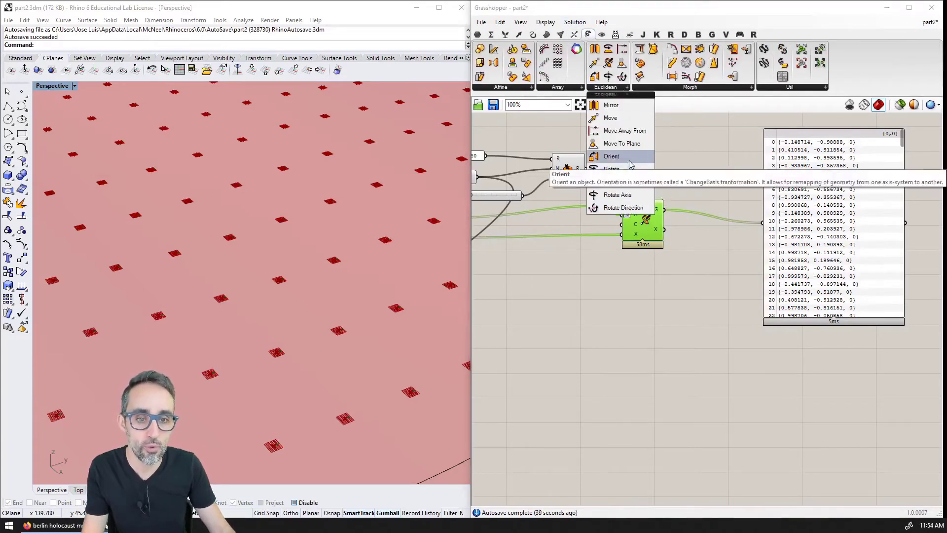
drag(627, 183, 720, 338)
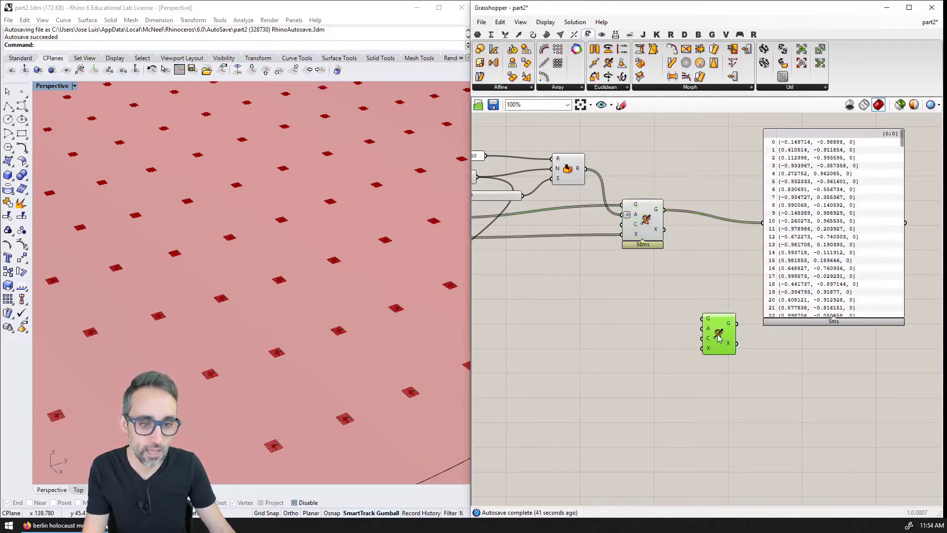
scroll(761, 298, down, 2)
drag(506, 176, 815, 295)
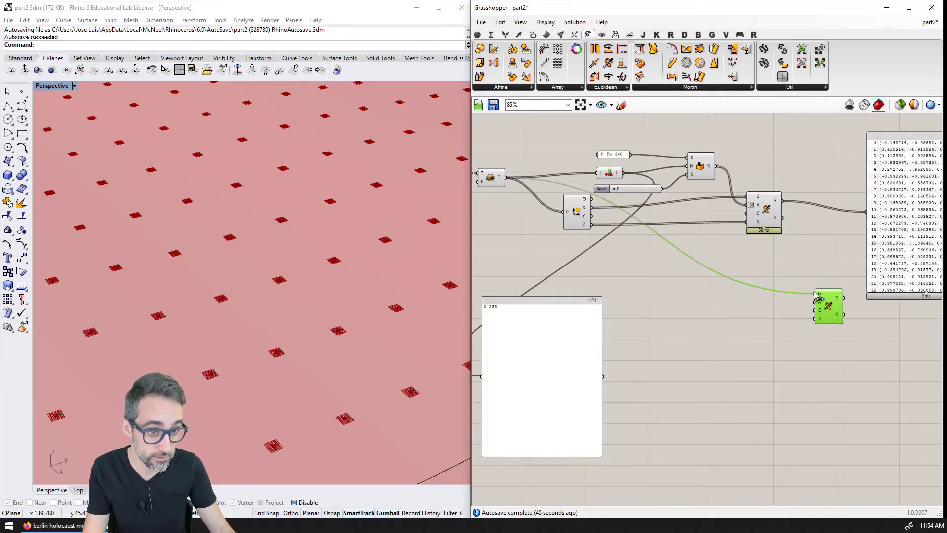
Connect the Origin output of Deconstruct Plane to the Center input of the second Rotate 3D
scroll(809, 275, up, 2)
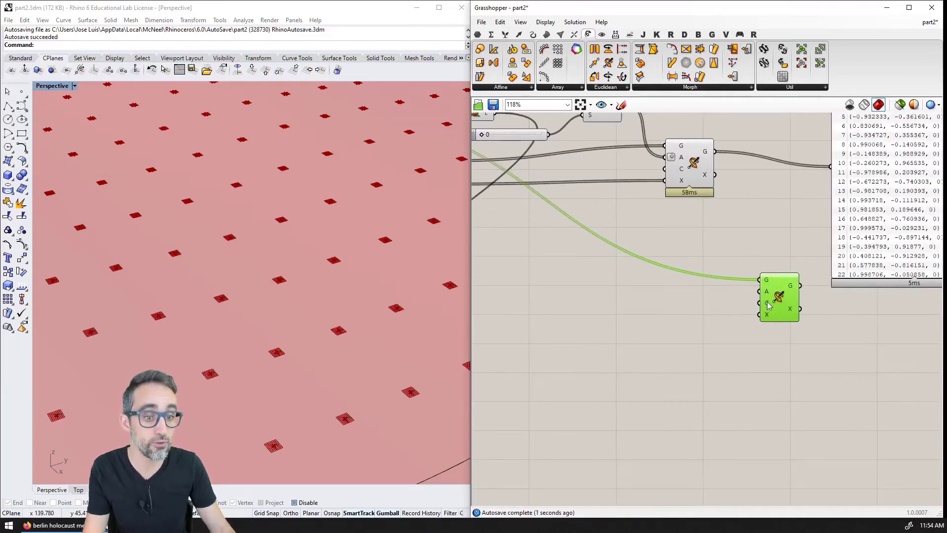
mouse_move(767, 294)
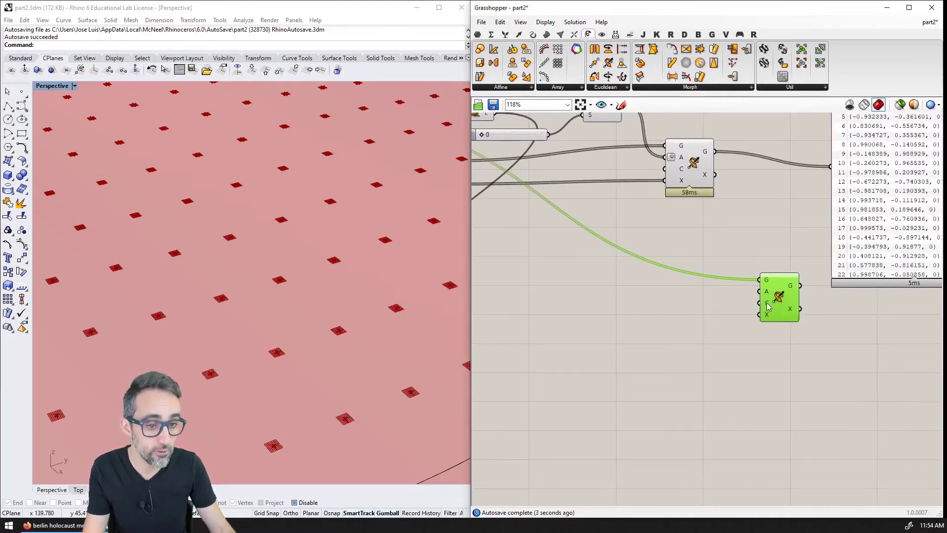
scroll(660, 266, down, 3)
scroll(660, 265, up, 1)
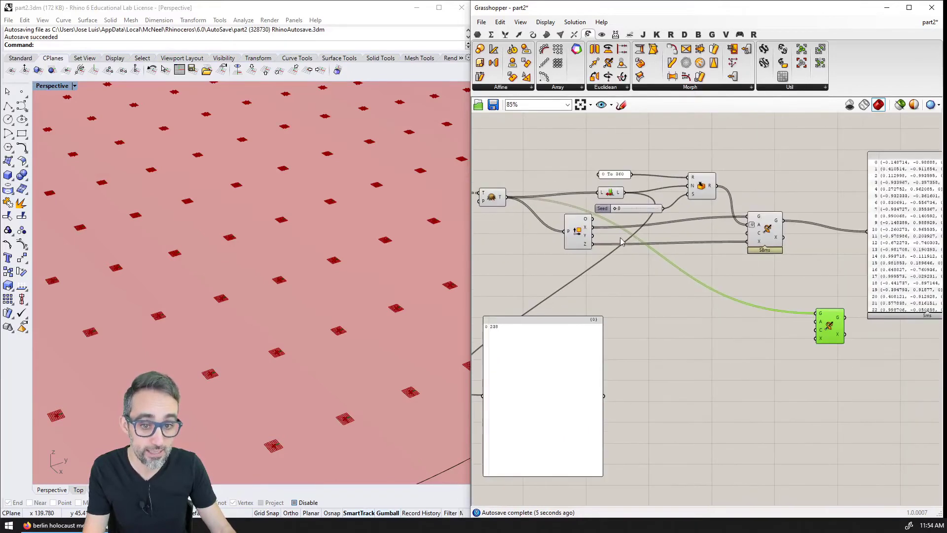
drag(592, 219, 817, 331)
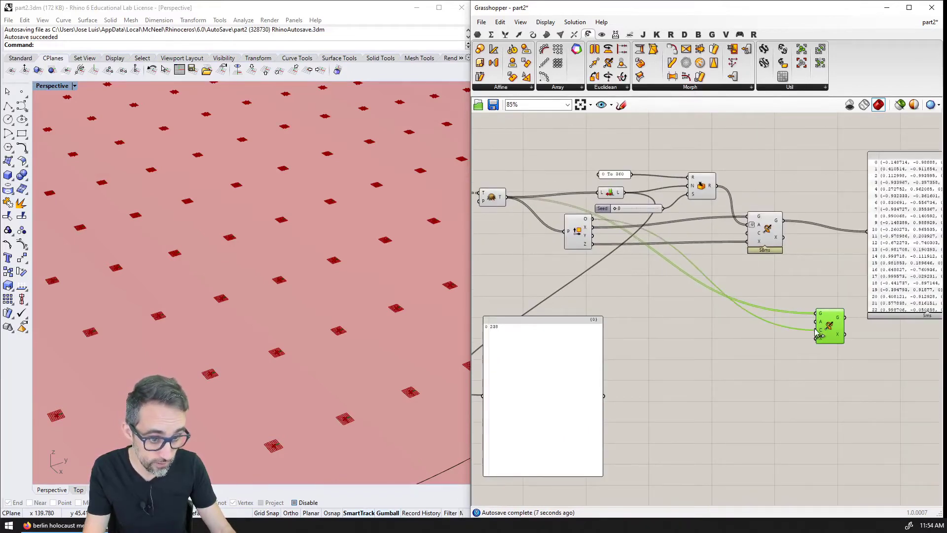
scroll(742, 279, up, 2)
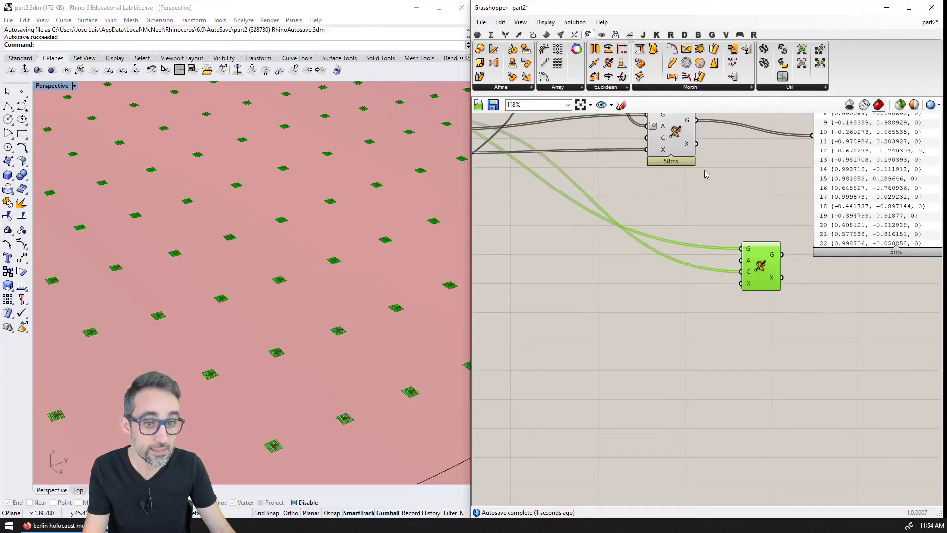
Connect the rotated X-axis vectors from the first Rotate 3D to the Axis input of the second one
right_drag(708, 180, 701, 219)
drag(691, 162, 735, 327)
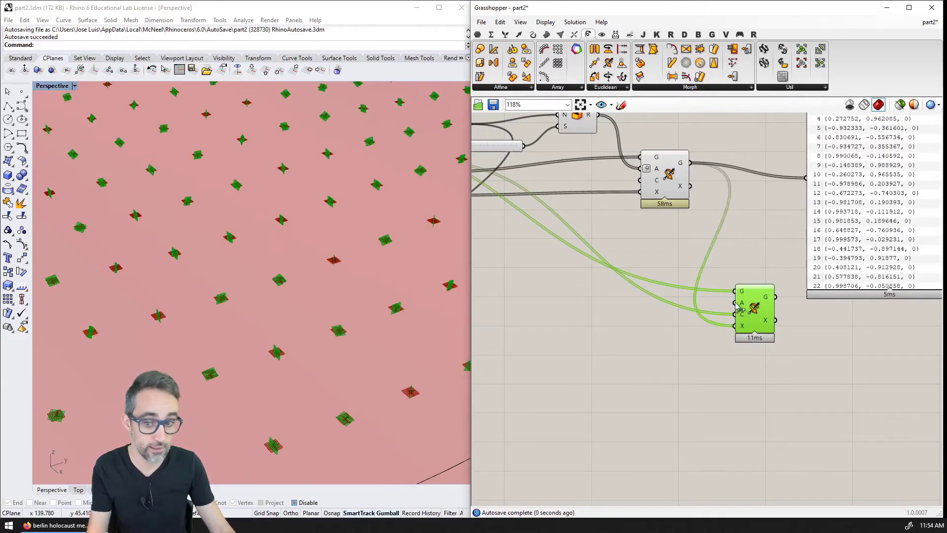
Check the second Rotate 3D's Angle input and examine its rotated planes in the Perspective and Top views
mouse_move(746, 307)
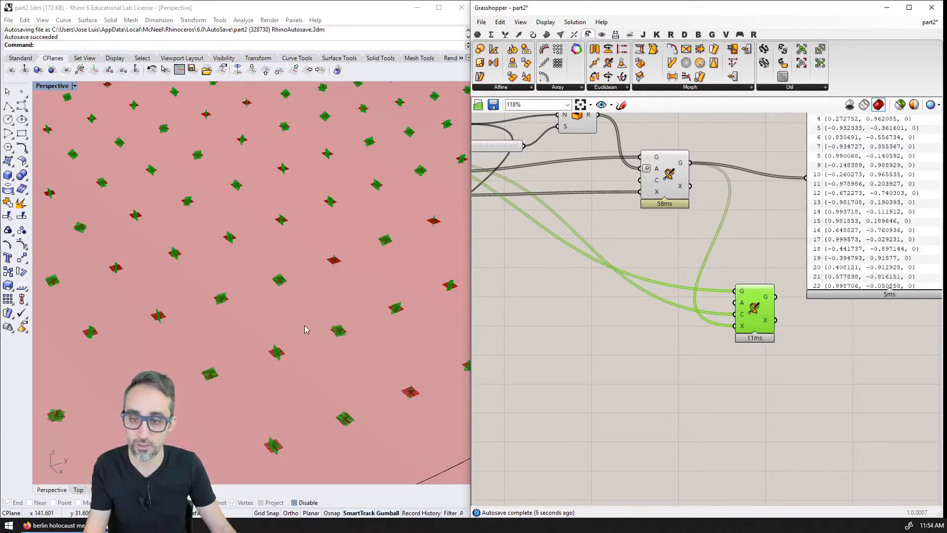
scroll(307, 303, down, 2)
right_drag(306, 296, 287, 290)
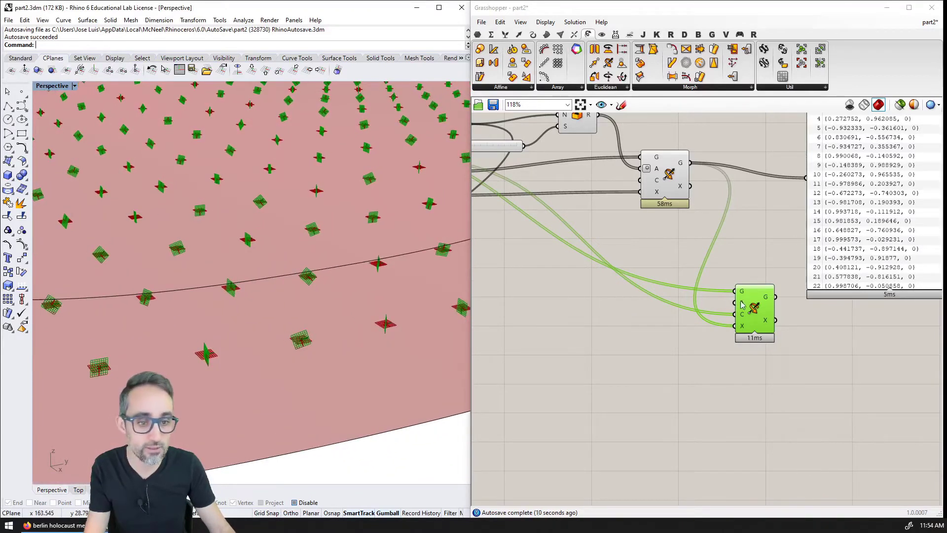
mouse_move(743, 305)
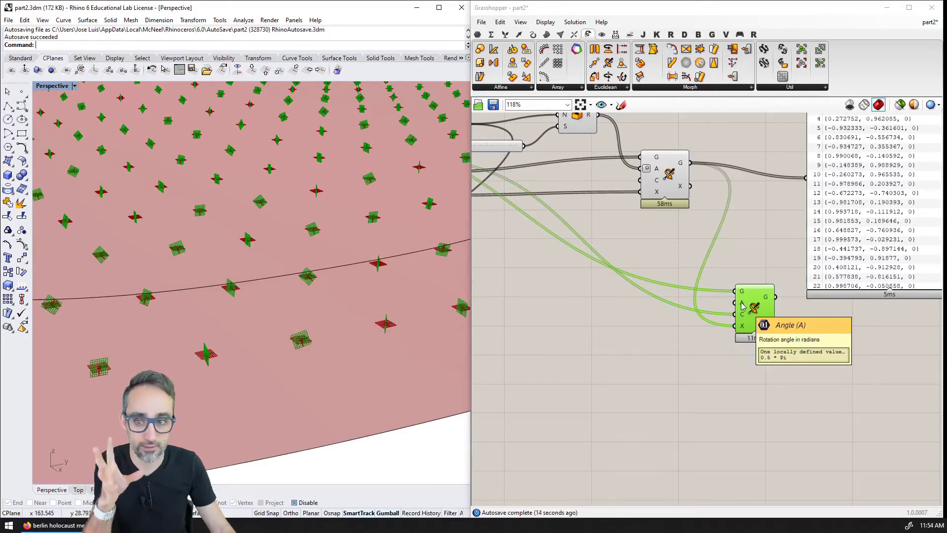
right_drag(348, 271, 329, 309)
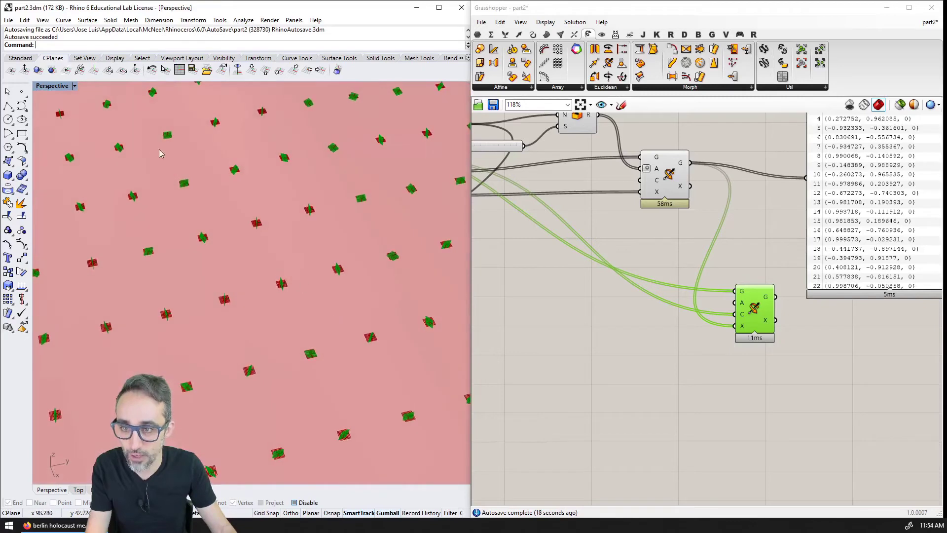
double_click(52, 86)
double_click(41, 86)
scroll(166, 230, up, 10)
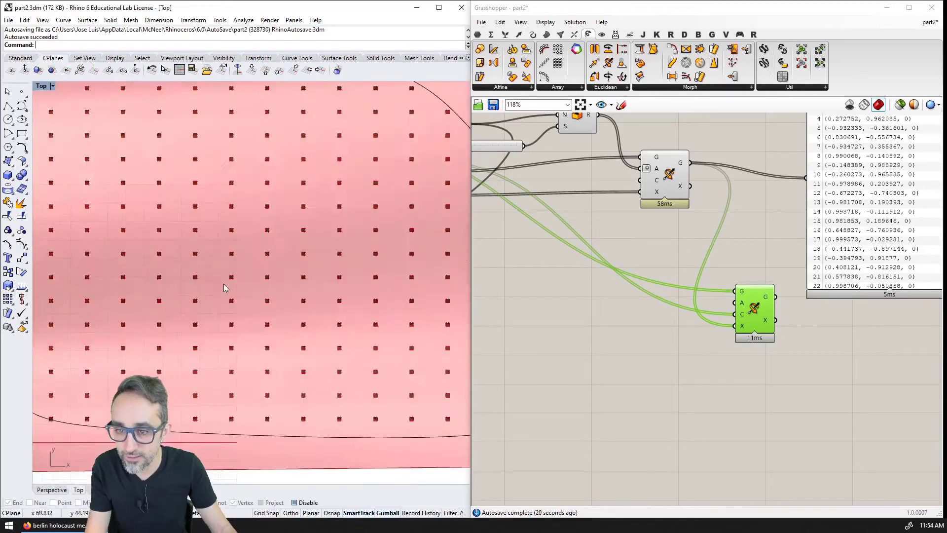
Inspect individual pillar planes in the Top and Perspective views and read the default of the second Rotate 3D's Angle input
right_drag(250, 217, 319, 218)
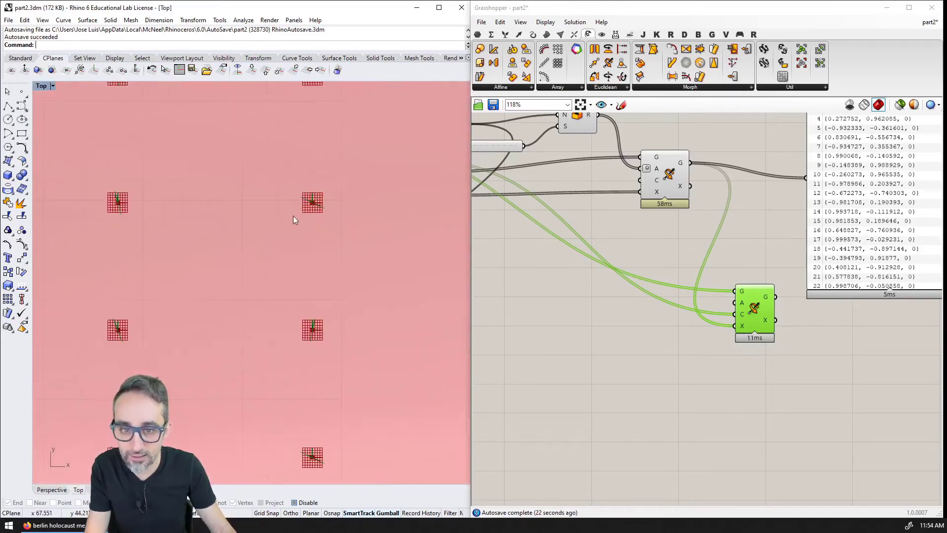
scroll(271, 268, down, 3)
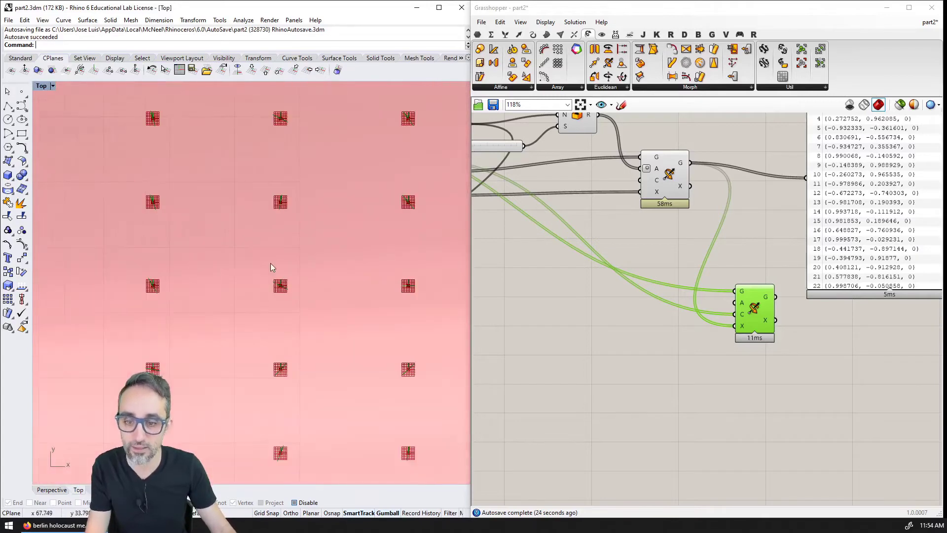
scroll(375, 262, down, 5)
key(ctrl+F4)
scroll(291, 225, up, 5)
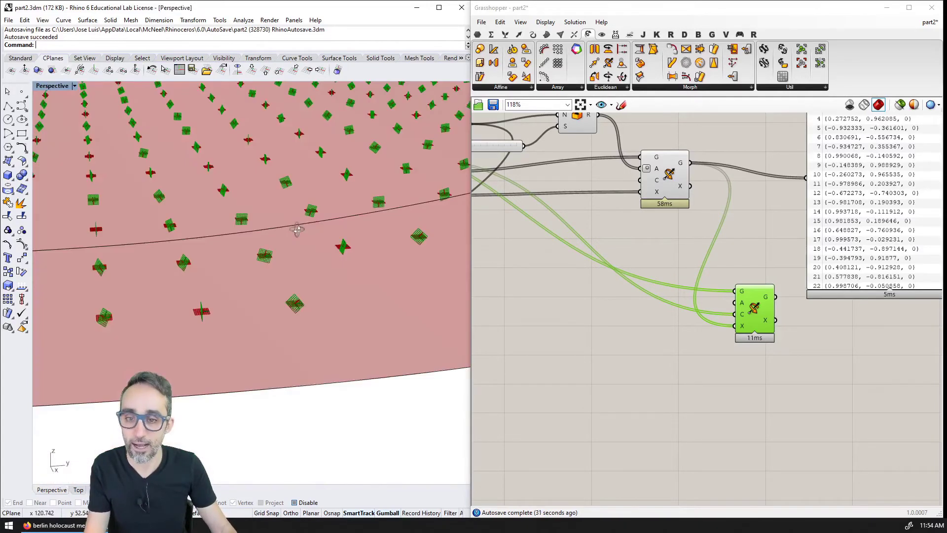
scroll(674, 320, down, 2)
right_drag(671, 318, 724, 323)
scroll(738, 323, up, 1)
scroll(739, 323, up, 2)
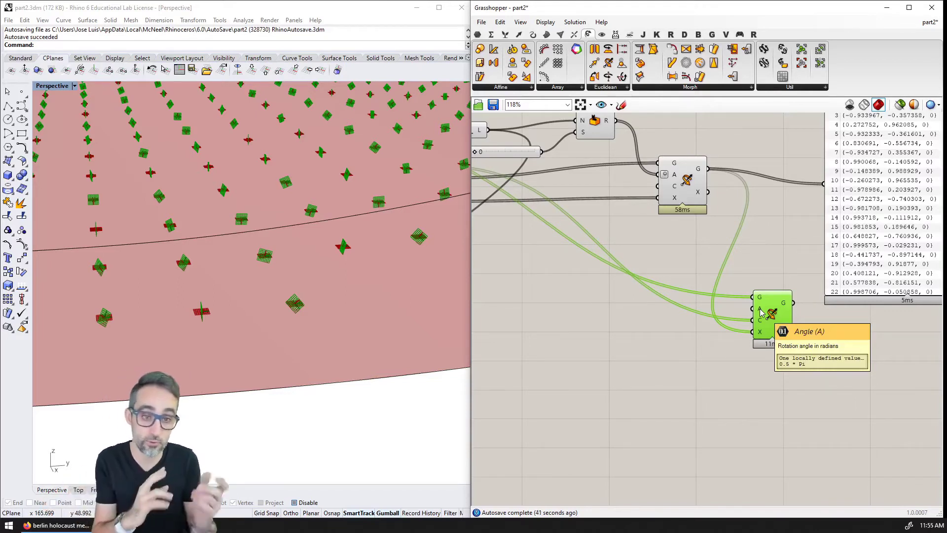
Duplicate the 0 To 360 panel, Seed slider and Random component and place the copies beside the second Rotate 3D
right_drag(628, 230, 719, 308)
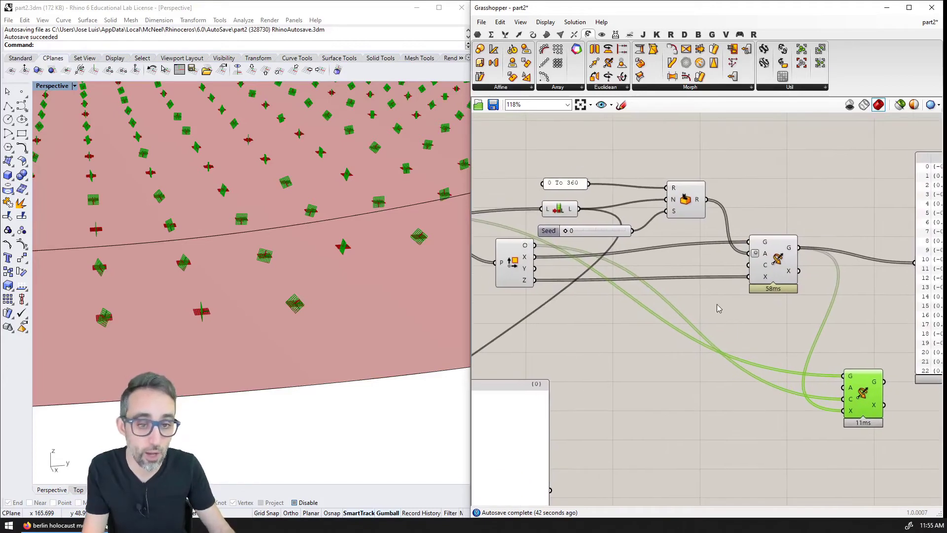
drag(697, 148, 558, 237)
click(634, 162)
click(681, 196)
drag(696, 162, 574, 190)
shift+click(592, 233)
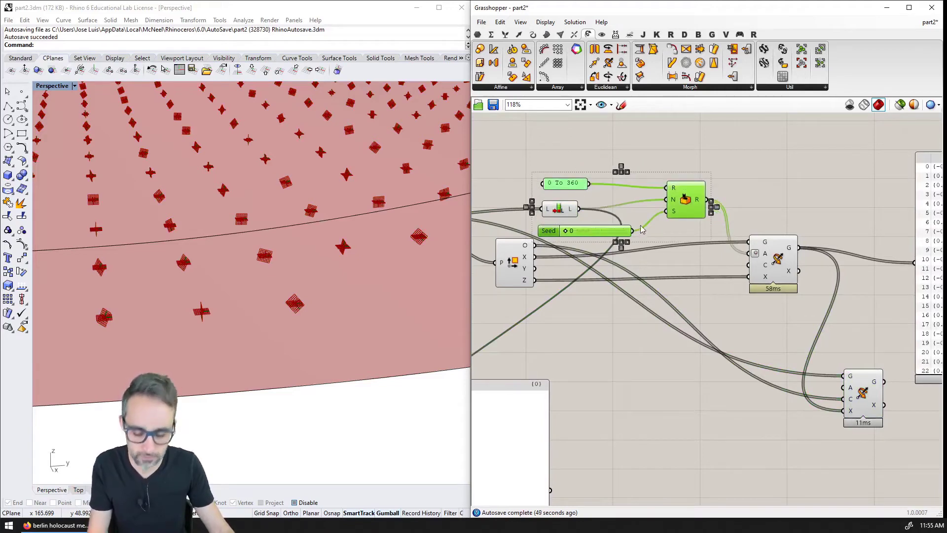
key(ctrl+c)
key(ctrl+v)
drag(685, 196, 712, 422)
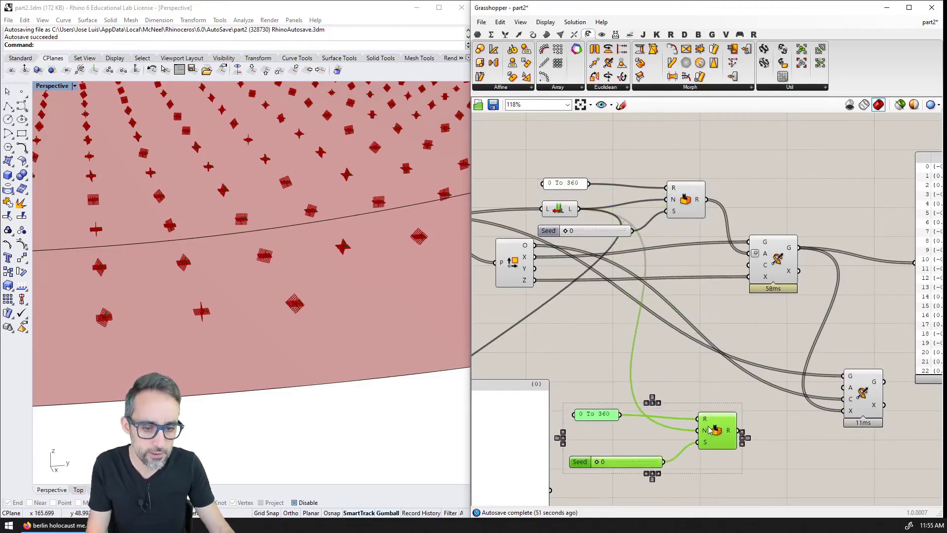
Delete the duplicated 0 To 360 panel feeding the copied Random component
right_drag(713, 404, 704, 336)
click(708, 316)
click(710, 359)
right_drag(621, 331, 704, 283)
click(587, 313)
key(Delete)
scroll(705, 298, up, 2)
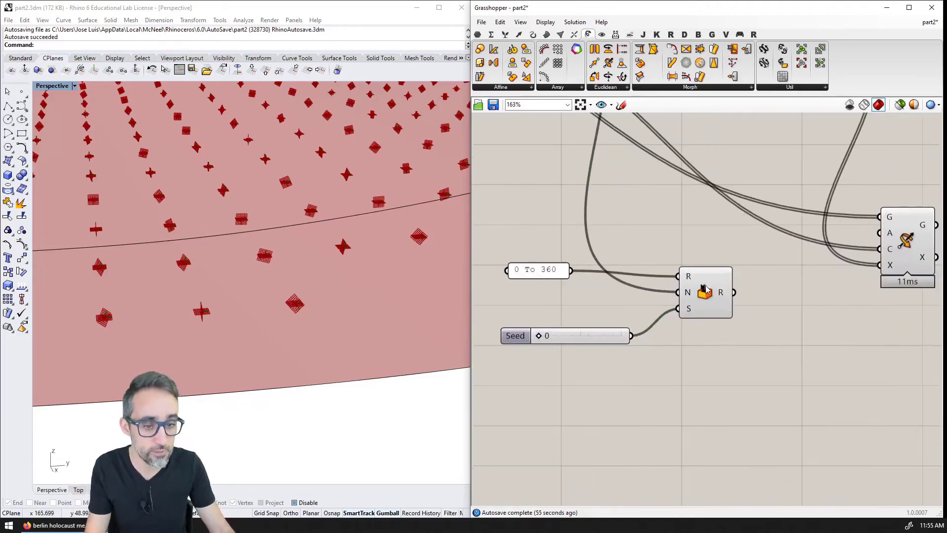
right_drag(566, 277, 635, 287)
click(621, 289)
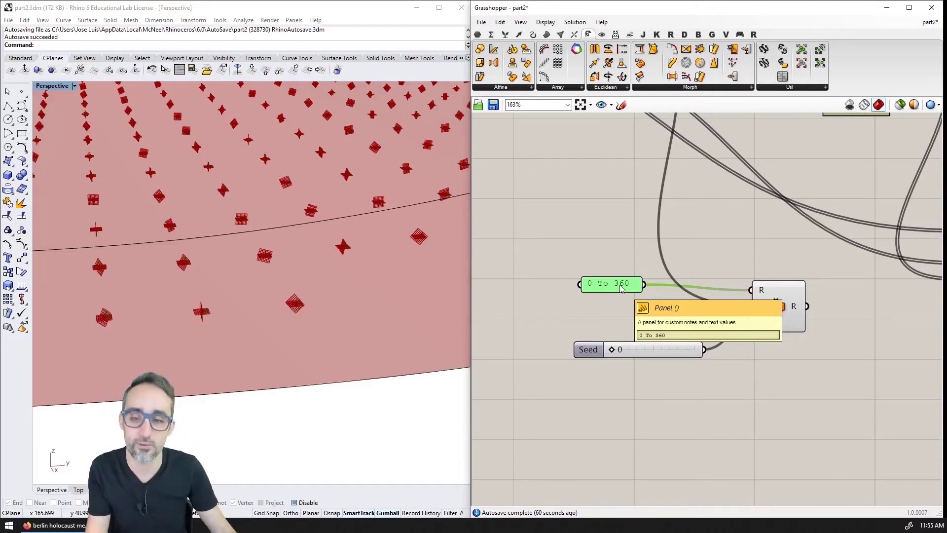
click(621, 300)
click(621, 287)
key(Delete)
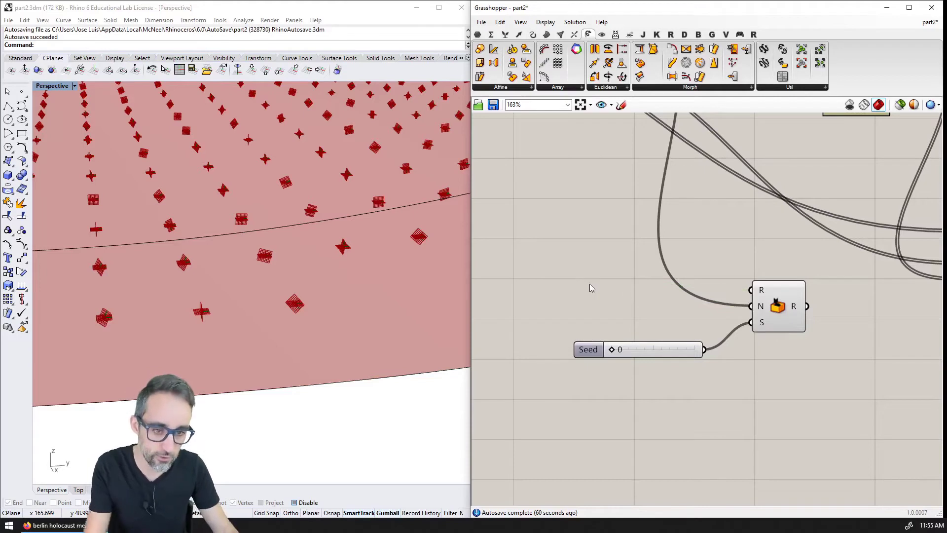
Add a number slider with the value 5.00 above the copied Seed slider
double_click(590, 283)
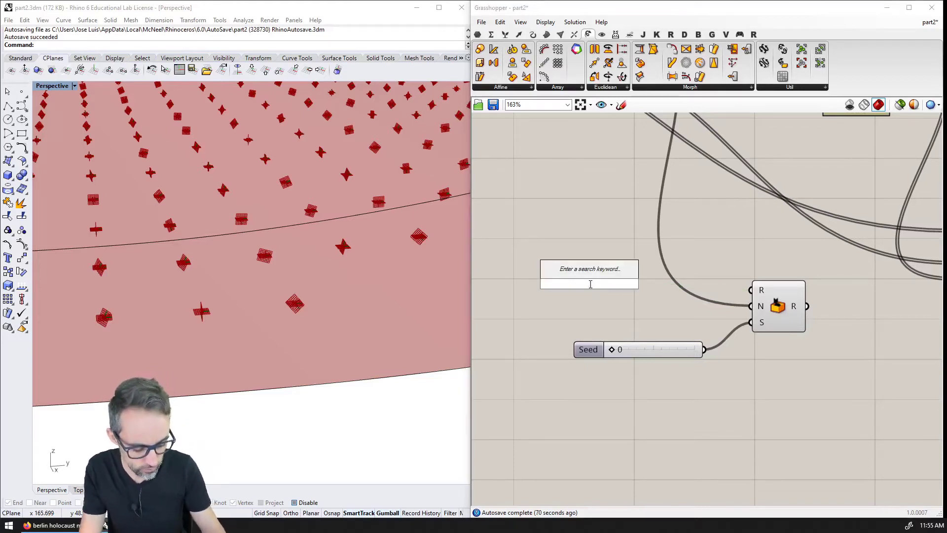
text(5.00)
key(Return)
right_drag(638, 285, 693, 321)
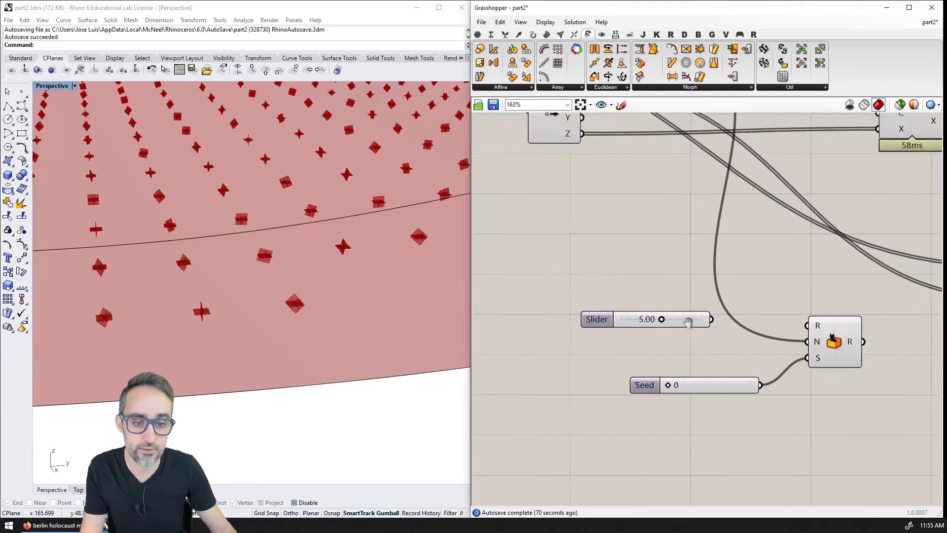
Add a Construct Domain component between the new slider and the copied Random component
scroll(692, 321, down, 2)
double_click(693, 321)
text(domain)
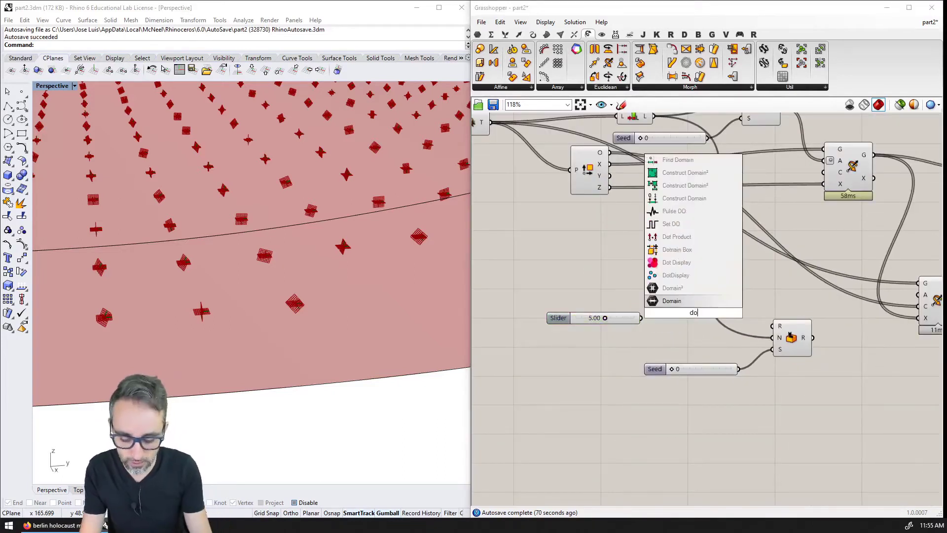
key(Up)
key(Up)
key(Up)
key(Up)
key(Up)
key(Up)
key(Up)
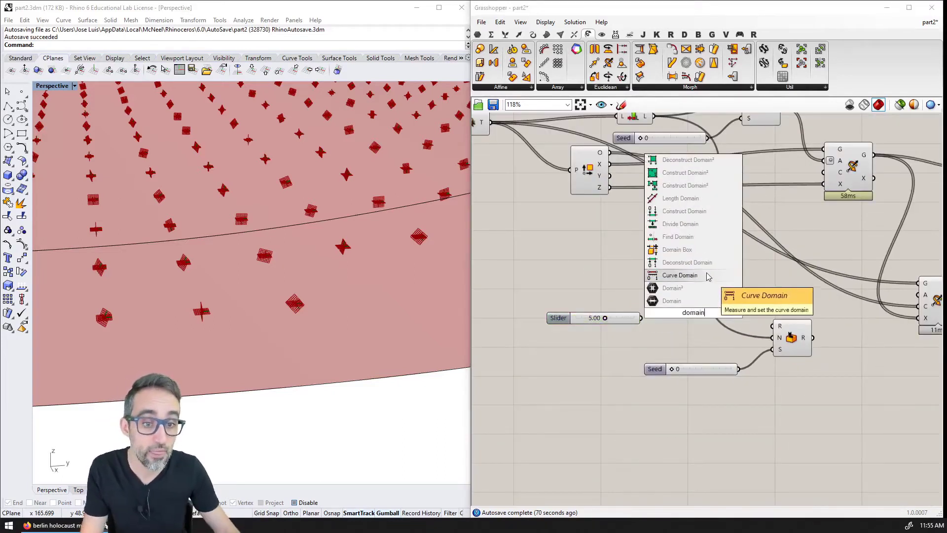
key(Return)
drag(704, 330, 710, 337)
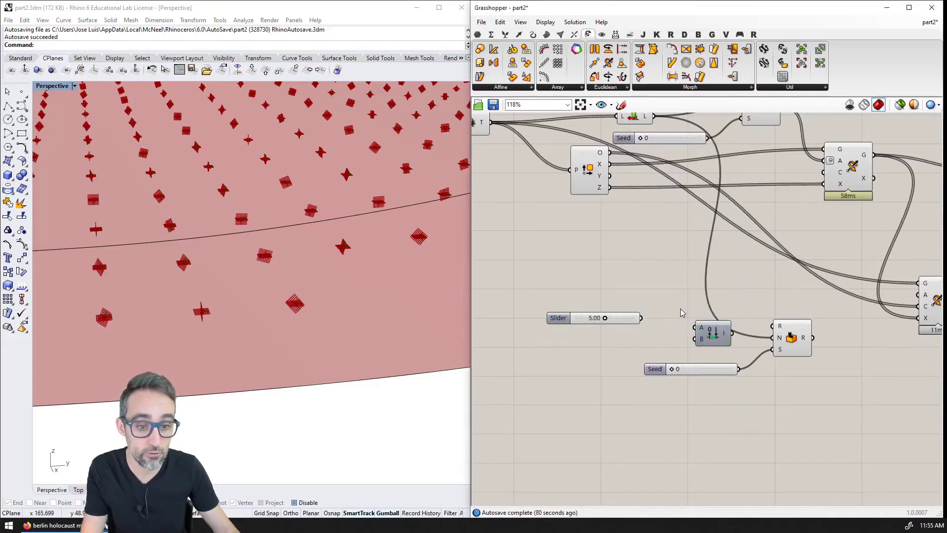
Add a Negative component and wire the slider through it to the domain's A input and directly to its B input
double_click(681, 311)
text(negative)
key(Return)
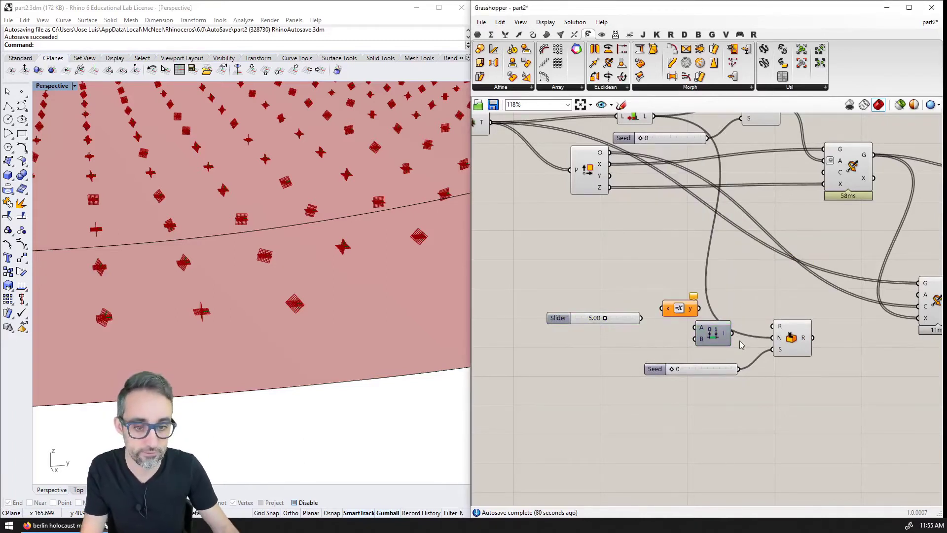
drag(663, 311, 693, 342)
drag(629, 322, 590, 318)
drag(679, 308, 649, 307)
drag(713, 335, 706, 326)
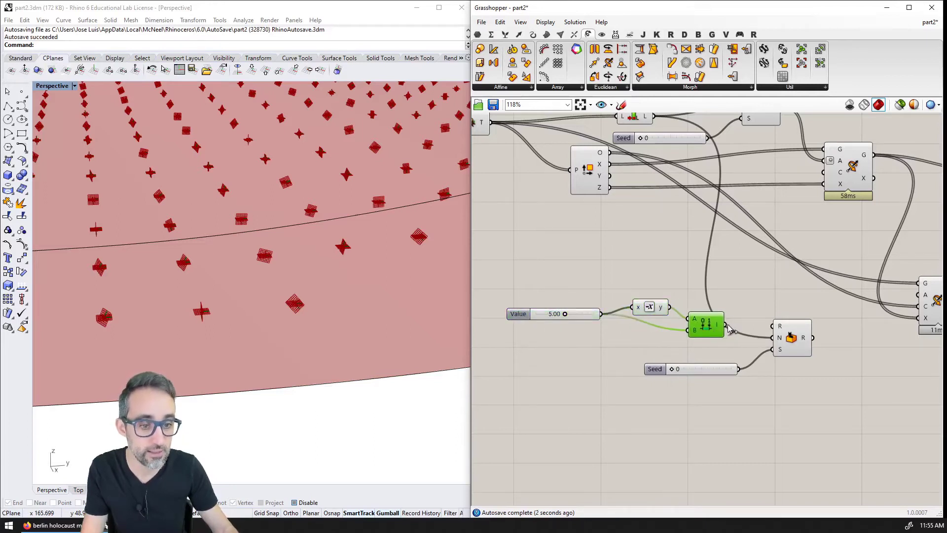
Connect the Construct Domain output to the Range input of the copied Random component
scroll(766, 325, up, 3)
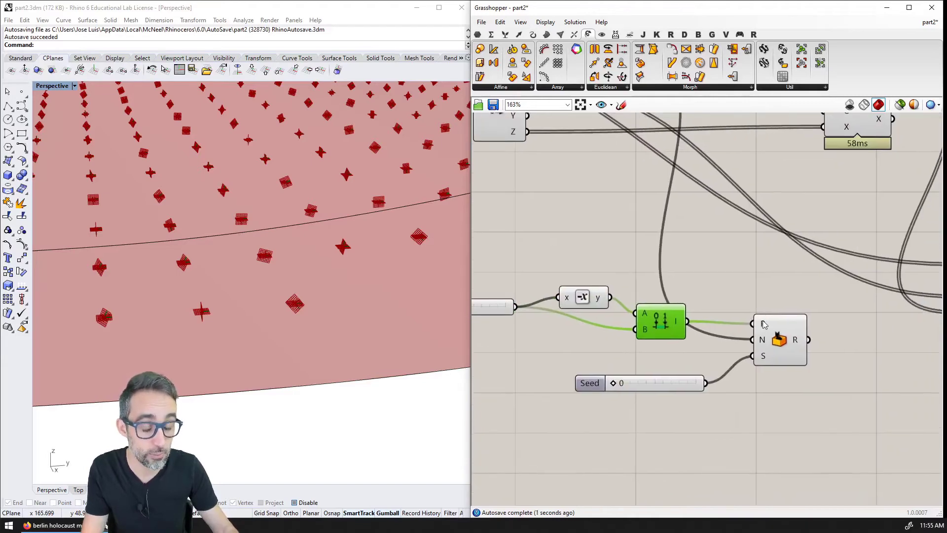
mouse_move(763, 324)
right_drag(763, 324, 683, 303)
Add a panel below the copied Random, connect the random values to it and lengthen it to show more entries
scroll(683, 303, down, 2)
double_click(736, 354)
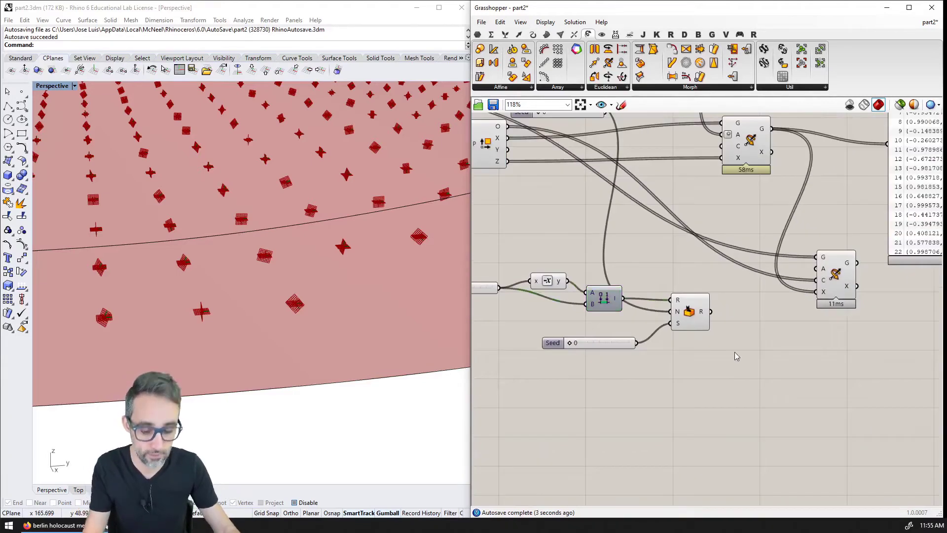
text(//)
key(Return)
drag(739, 353, 780, 361)
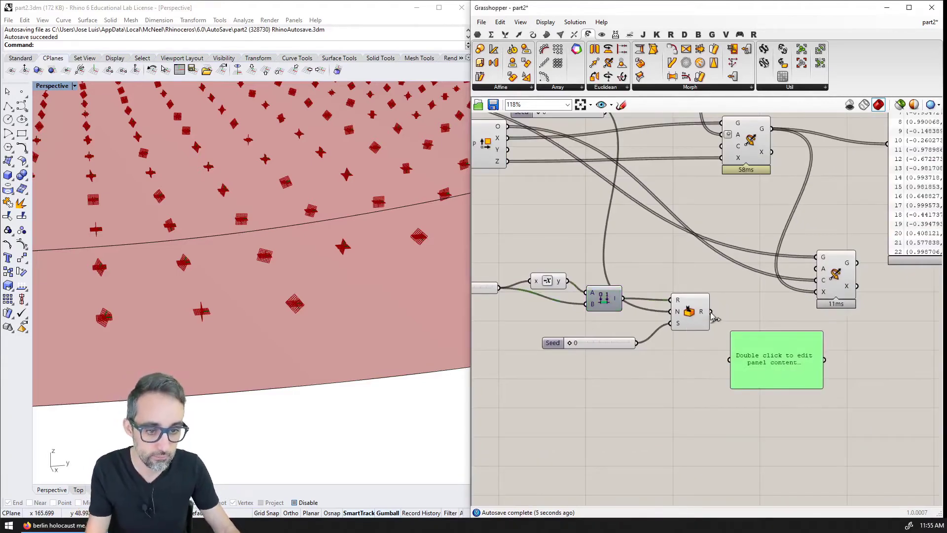
drag(711, 312, 730, 360)
drag(780, 388, 781, 498)
scroll(776, 371, down, 1)
scroll(617, 289, up, 1)
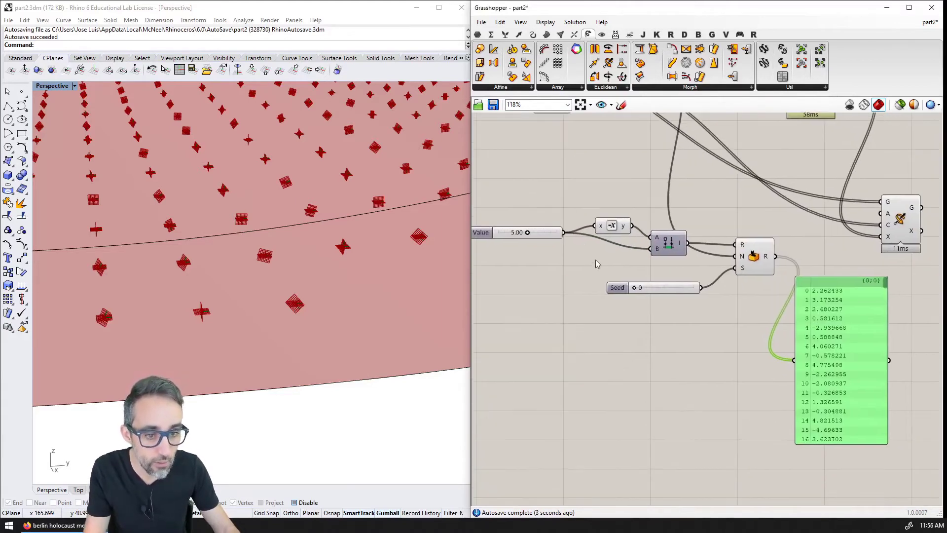
Set the range slider to 6.78 and the copied seed to 4, and connect the random values to the second Rotate 3D's Angle input
mouse_move(528, 232)
mouse_down()
mouse_move(503, 234)
mouse_move(564, 233)
mouse_move(523, 235)
mouse_move(539, 237)
mouse_up()
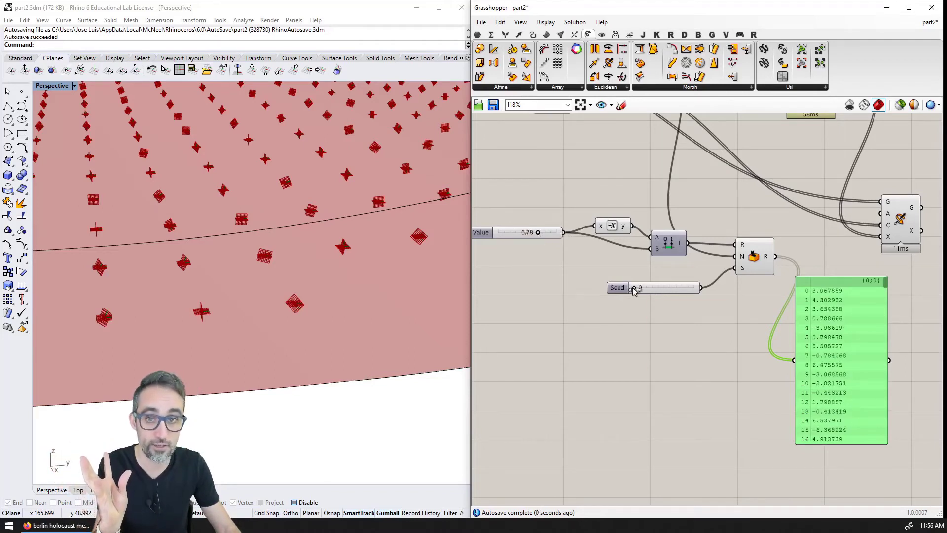
drag(636, 287, 657, 289)
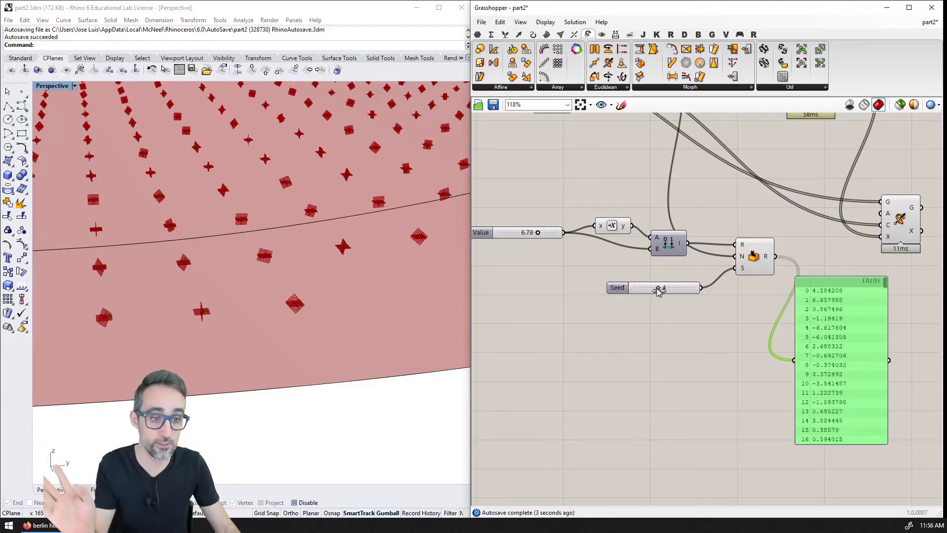
right_drag(740, 267, 667, 304)
scroll(666, 280, down, 2)
scroll(690, 272, up, 1)
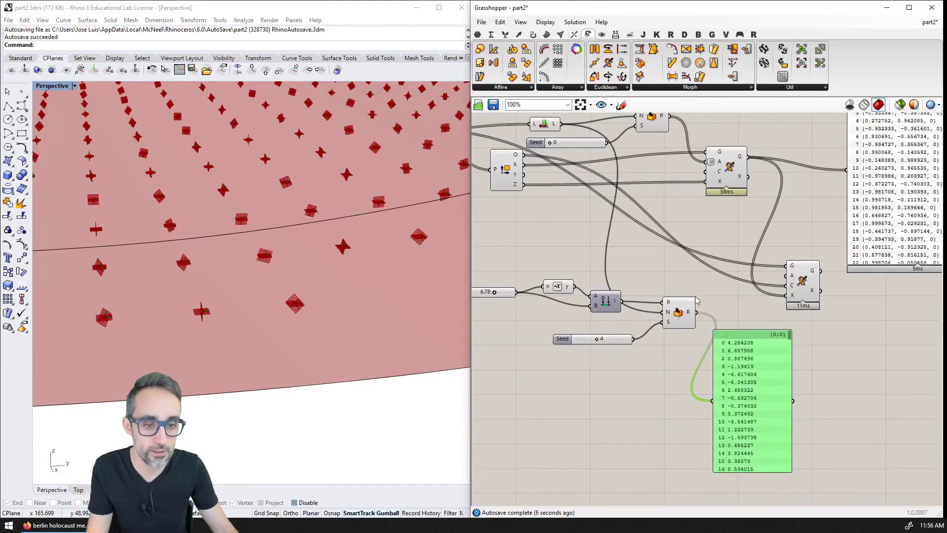
drag(699, 316, 786, 275)
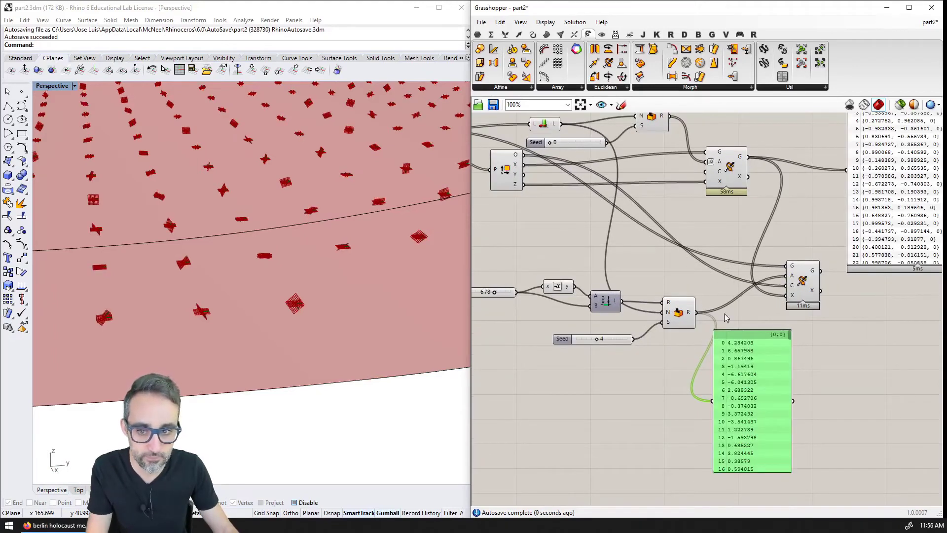
click(806, 289)
Set the range slider to 2.48, examine the tilted planes in the Perspective view, and lower the slider to 1.18
right_drag(507, 298, 563, 295)
drag(551, 290, 530, 289)
right_drag(414, 255, 404, 281)
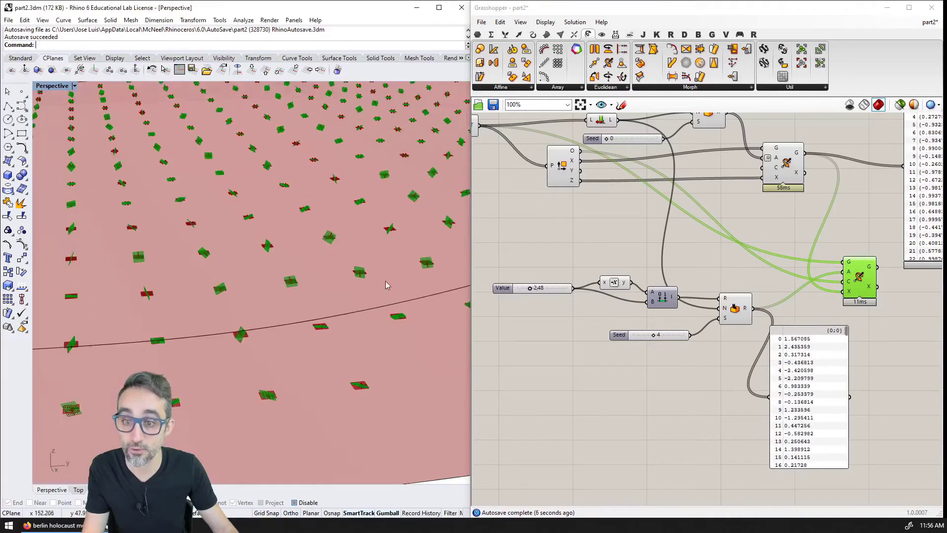
scroll(315, 279, up, 8)
scroll(315, 279, down, 5)
scroll(318, 260, up, 2)
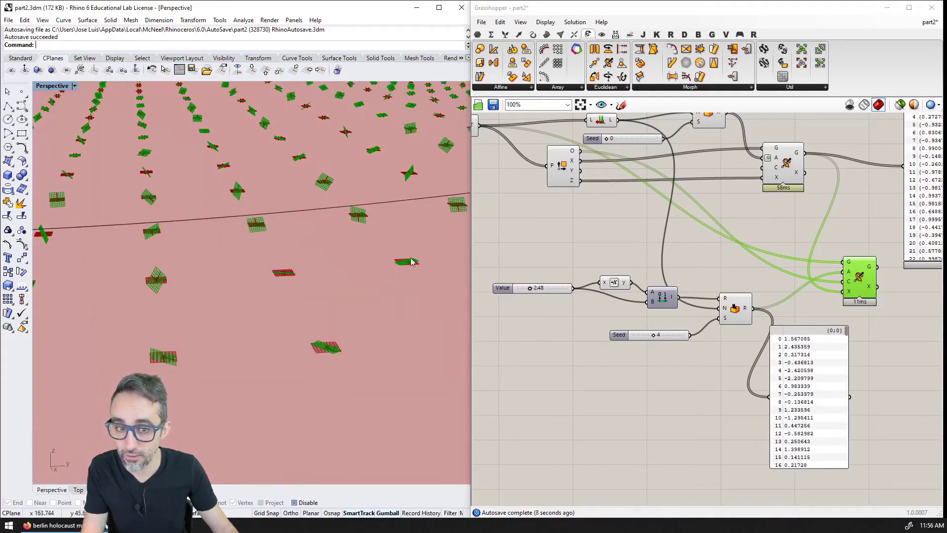
right_drag(378, 257, 464, 270)
drag(537, 292, 527, 293)
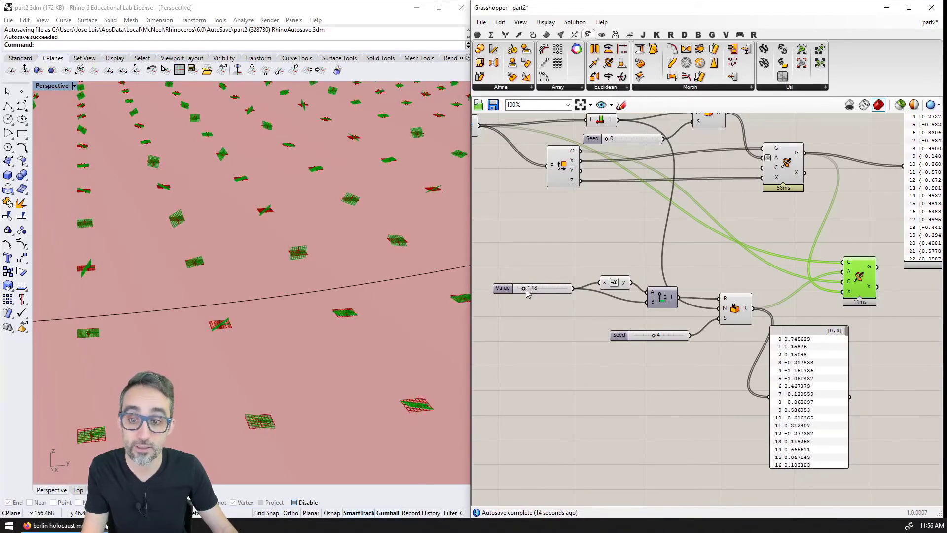
Switch the second Rotate 3D's Angle input to degrees and set the range slider to 3.68
right_click(849, 277)
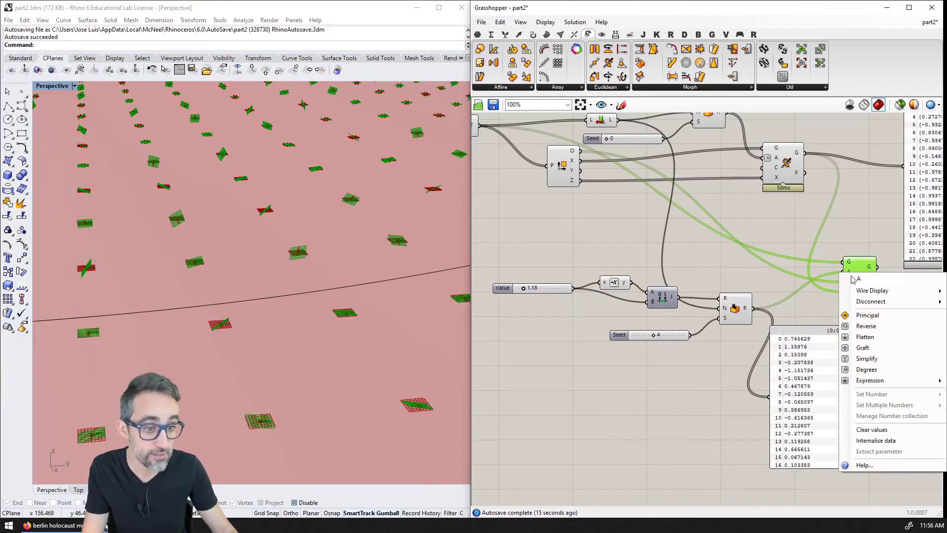
click(864, 372)
mouse_move(526, 291)
mouse_down()
mouse_move(586, 291)
mouse_move(518, 291)
mouse_move(538, 291)
mouse_up()
Raise the range slider's maximum to 90, try the value 90.00, and settle on 13.58
right_click(560, 291)
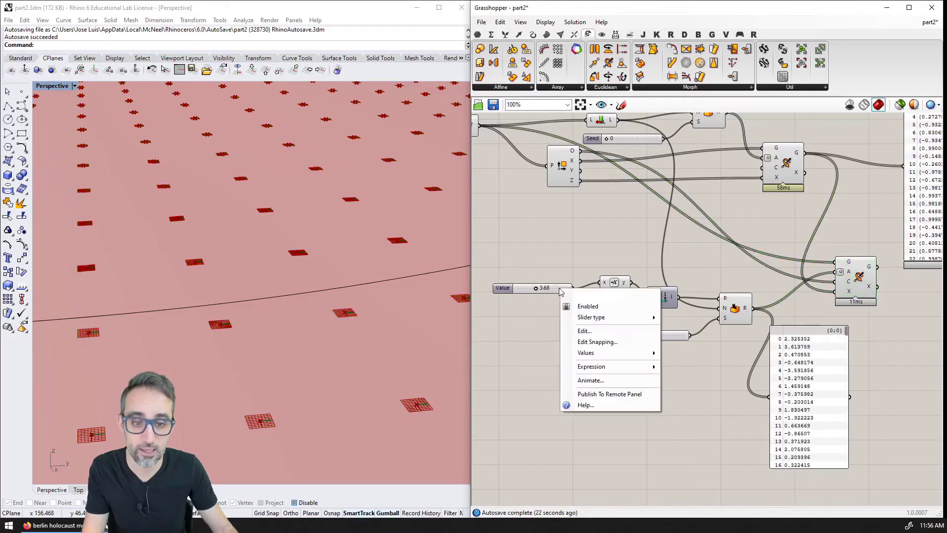
click(584, 331)
double_click(613, 355)
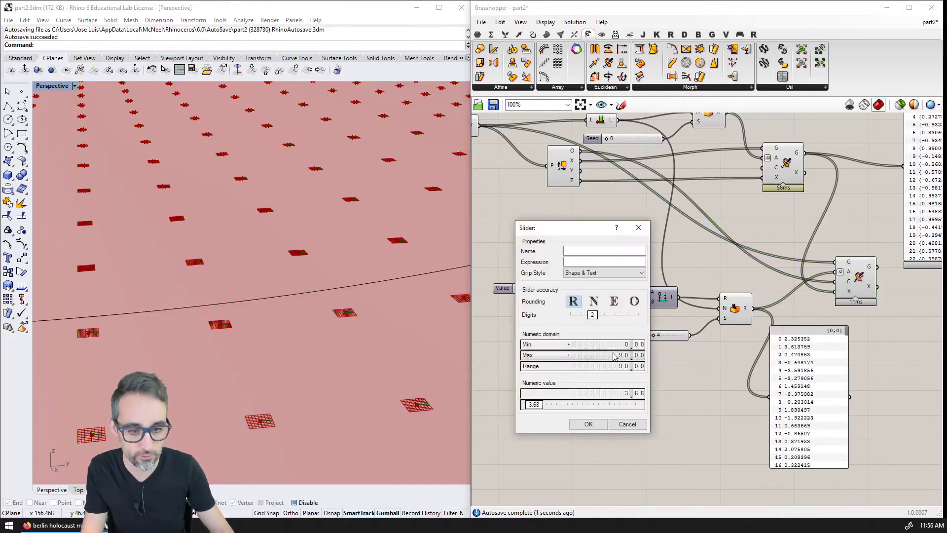
click(627, 424)
drag(519, 288, 580, 291)
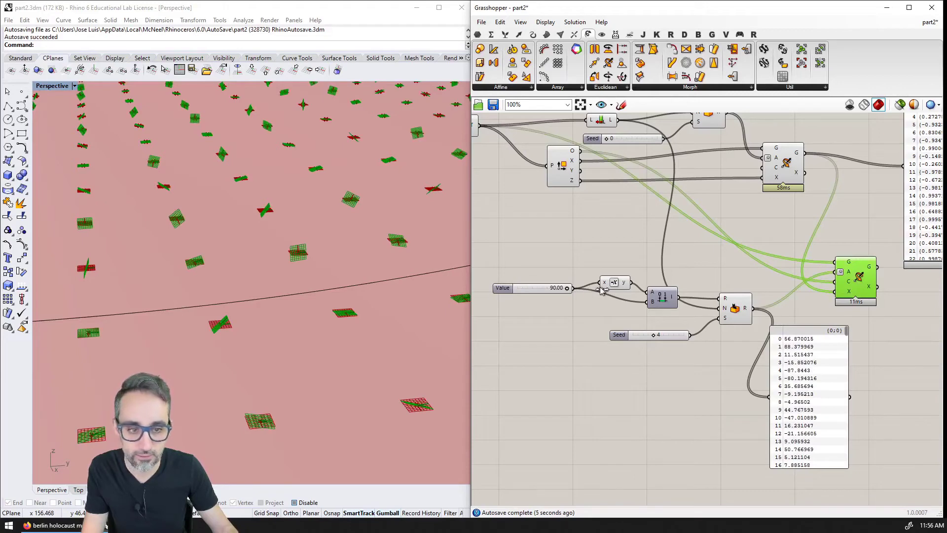
drag(567, 289, 524, 295)
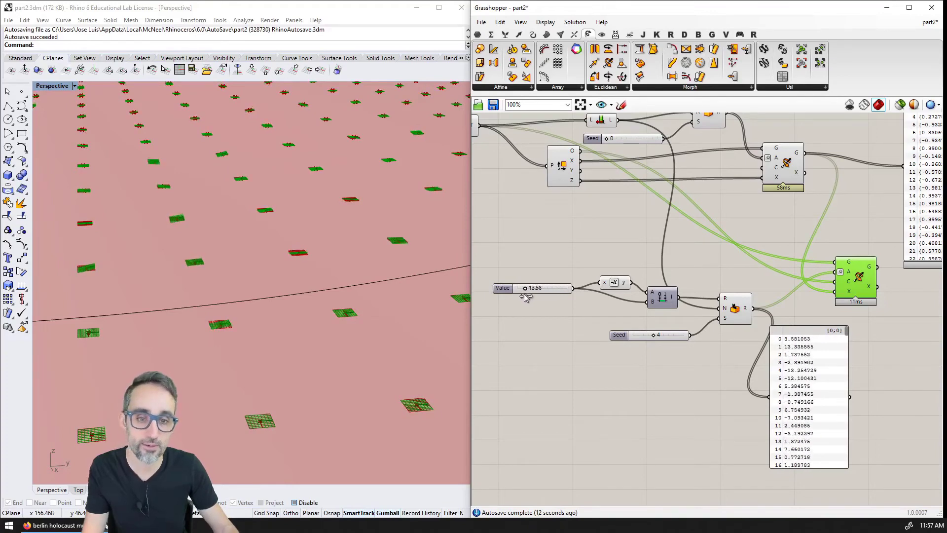
Move the second Rotate 3D component up closer to the first one to tidy the definition
right_drag(586, 260, 593, 339)
scroll(594, 336, down, 2)
scroll(760, 316, down, 2)
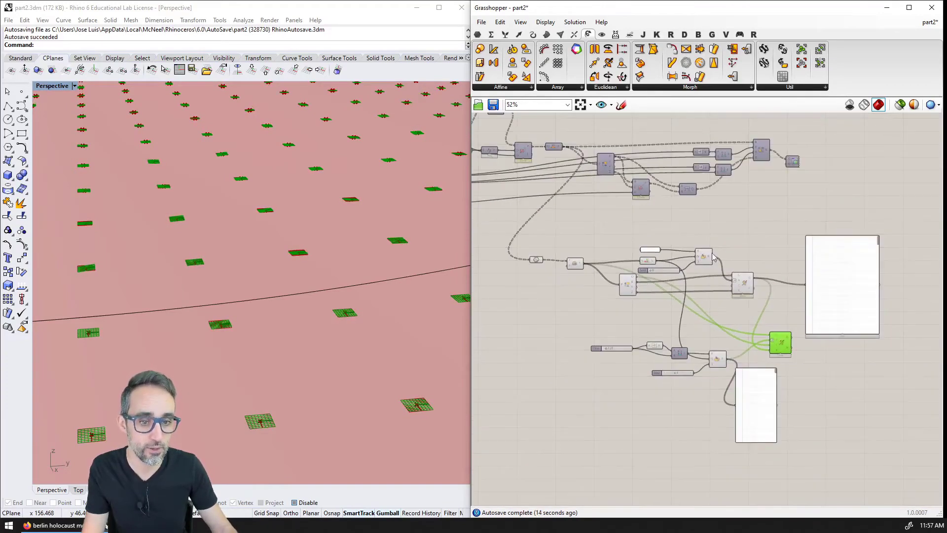
drag(781, 338, 776, 313)
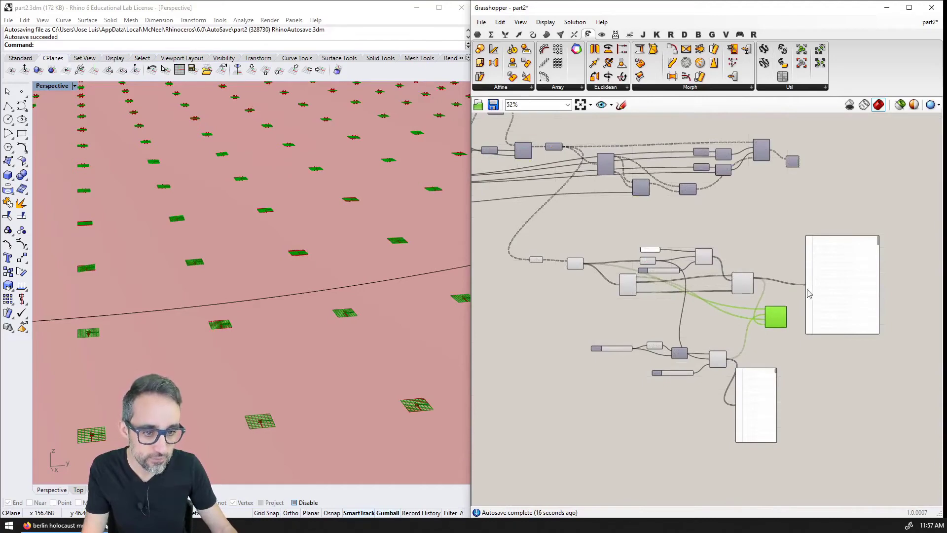
Add a Plane parameter after the second Rotate 3D component and feed it with the rotated geometry output
drag(820, 288, 866, 283)
scroll(814, 301, up, 2)
double_click(804, 310)
text(plane)
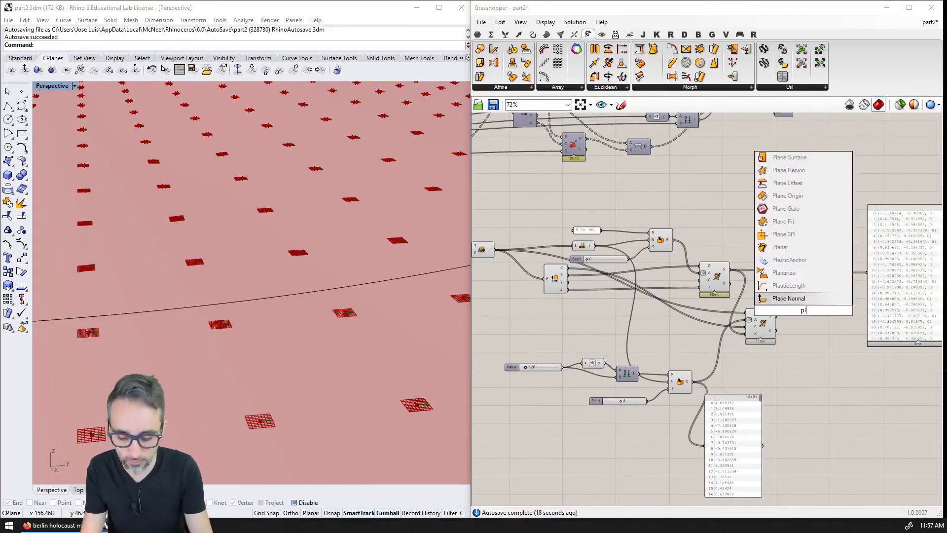
key(Return)
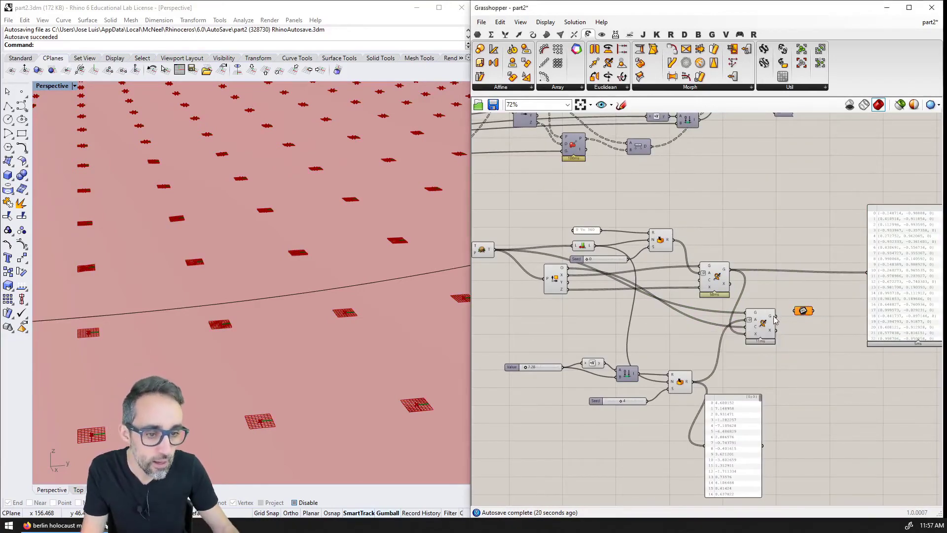
scroll(789, 325, up, 2)
drag(768, 312, 797, 302)
drag(813, 303, 861, 289)
right_drag(861, 289, 776, 304)
scroll(775, 304, down, 2)
scroll(776, 306, down, 2)
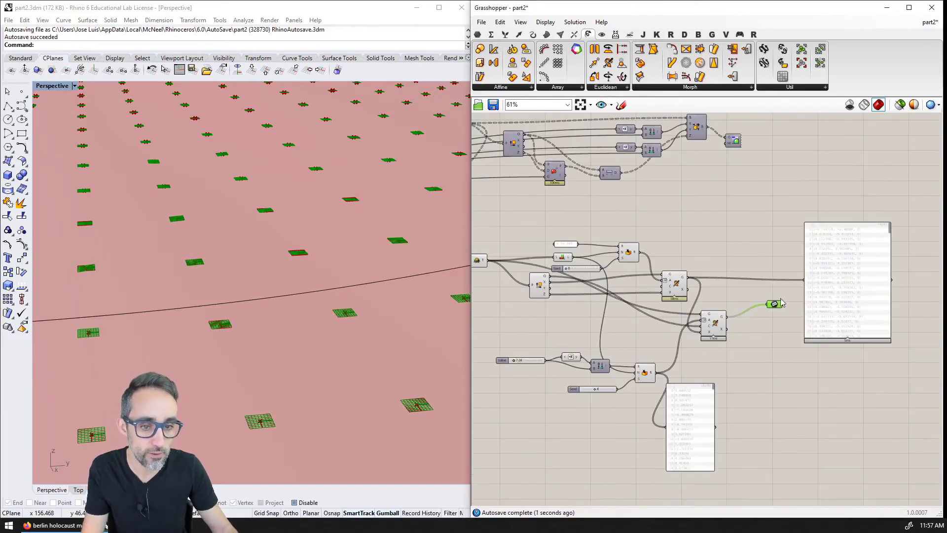
Delete the panel that lists the rotated X axis vectors
click(848, 292)
key(Delete)
right_drag(748, 303, 817, 250)
scroll(798, 244, up, 1)
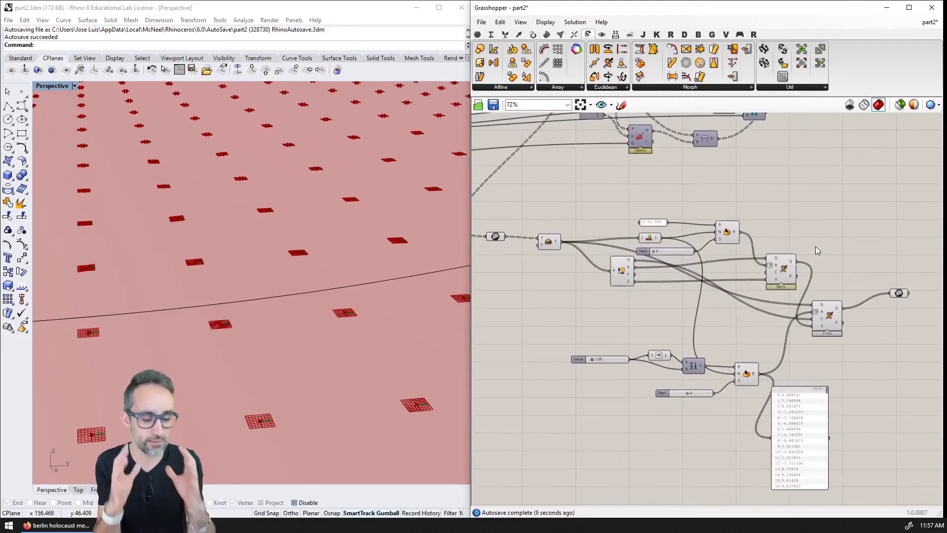
Group all plane-tilting components, from the incoming Plane parameter through to the outgoing one
click(495, 237)
drag(480, 201, 918, 455)
key(ctrl+g)
click(860, 435)
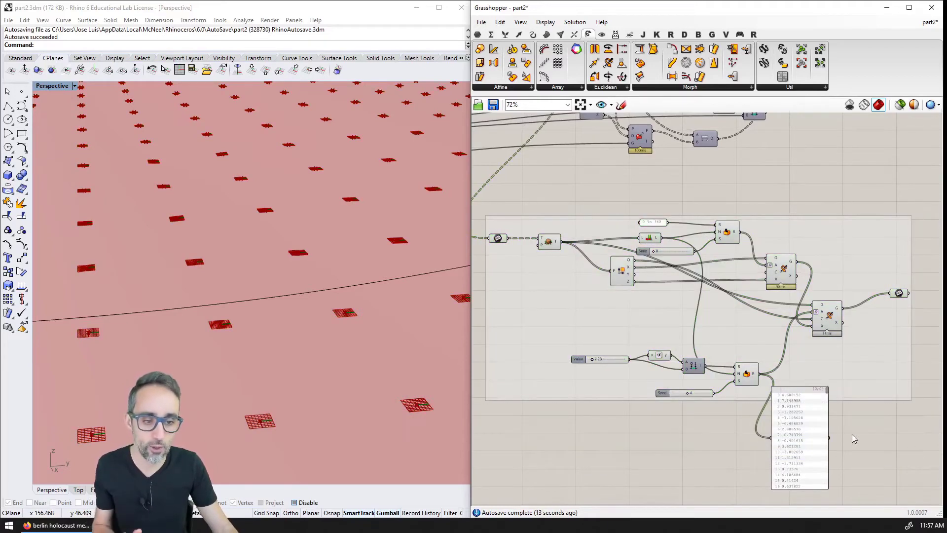
Delete the panel listing the random angles and move the outgoing Plane parameter closer to the second Rotate 3D
click(818, 435)
key(Delete)
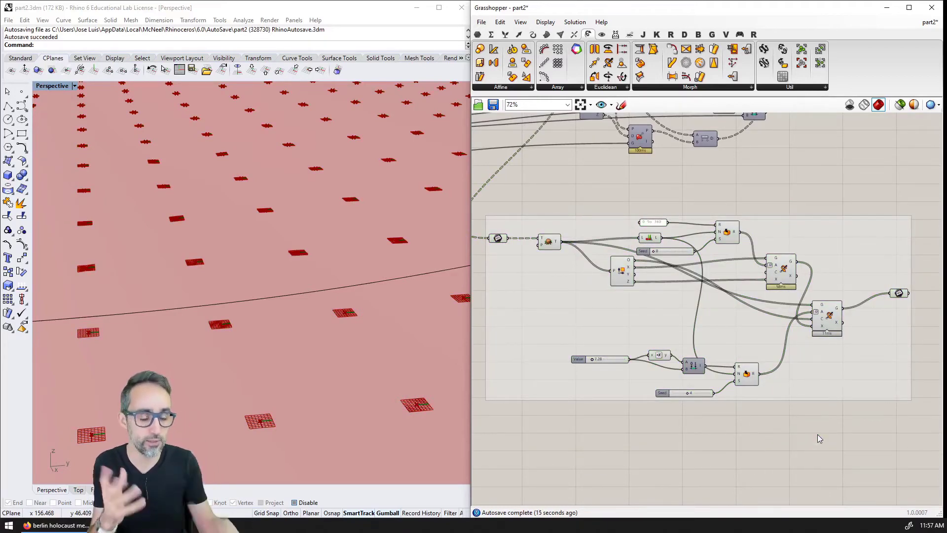
drag(898, 293, 879, 307)
click(498, 240)
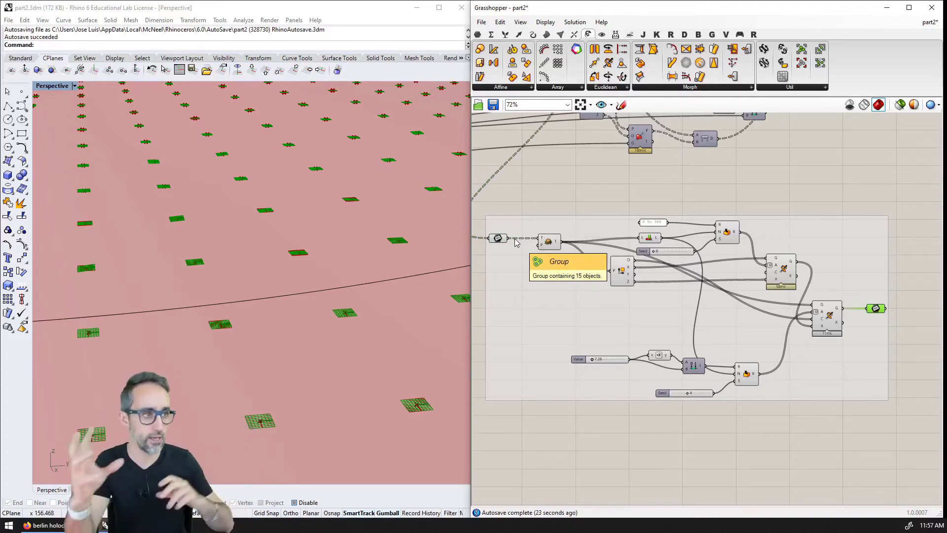
Connect the tilted planes to the Deconstruct Plane input and the box component's base plane input, replacing the original planes
right_drag(788, 213, 764, 268)
scroll(764, 267, down, 1)
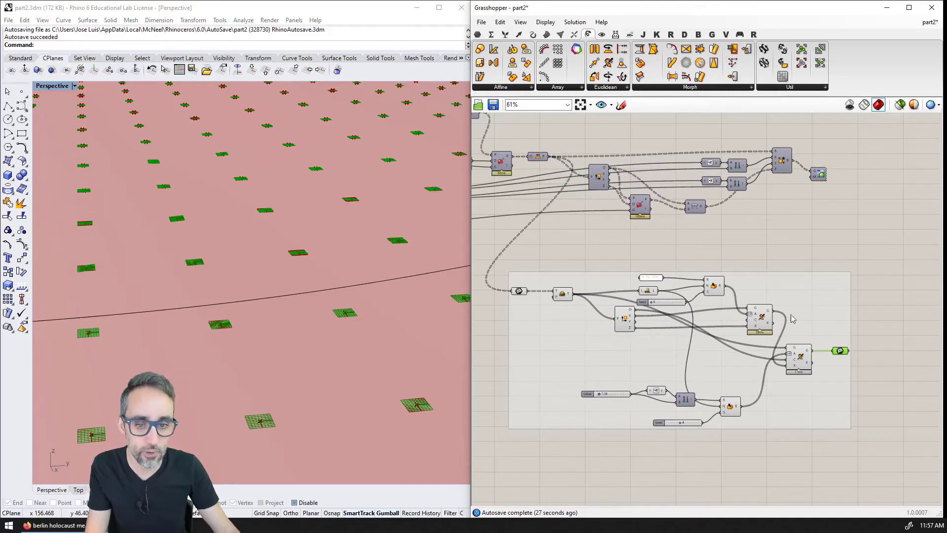
drag(849, 351, 591, 177)
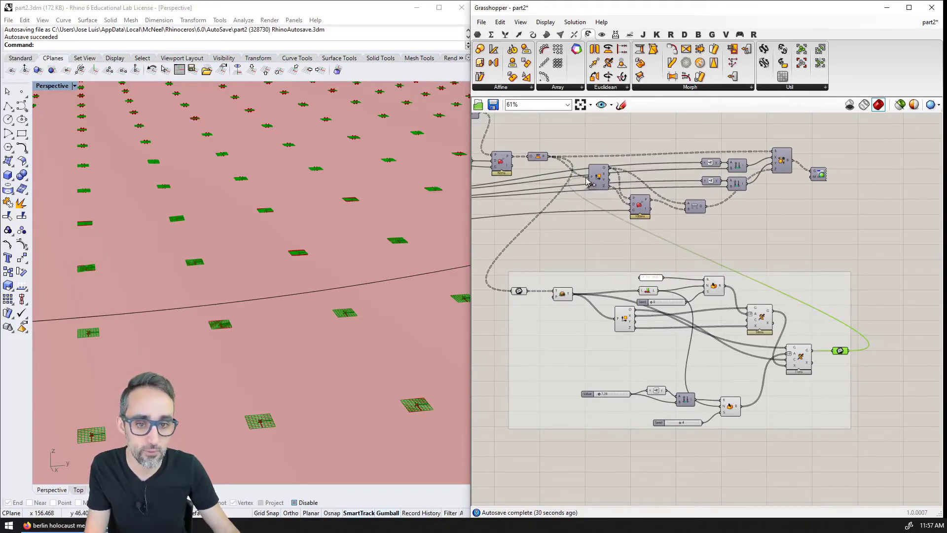
drag(841, 271, 773, 151)
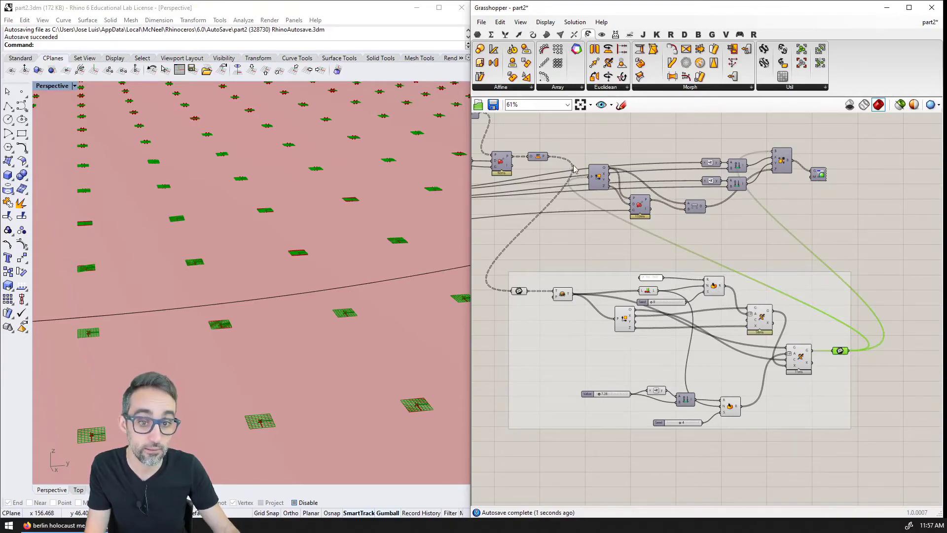
Move the pillar-building components as a set farther along the canvas, past the end of the tilting group
drag(874, 143, 596, 219)
right_drag(681, 241, 610, 239)
drag(571, 206, 827, 216)
right_drag(824, 241, 680, 232)
click(793, 252)
Preview the tilted boxes, turn on the custom preview of the pillars, and hide the box component's own preview
click(824, 163)
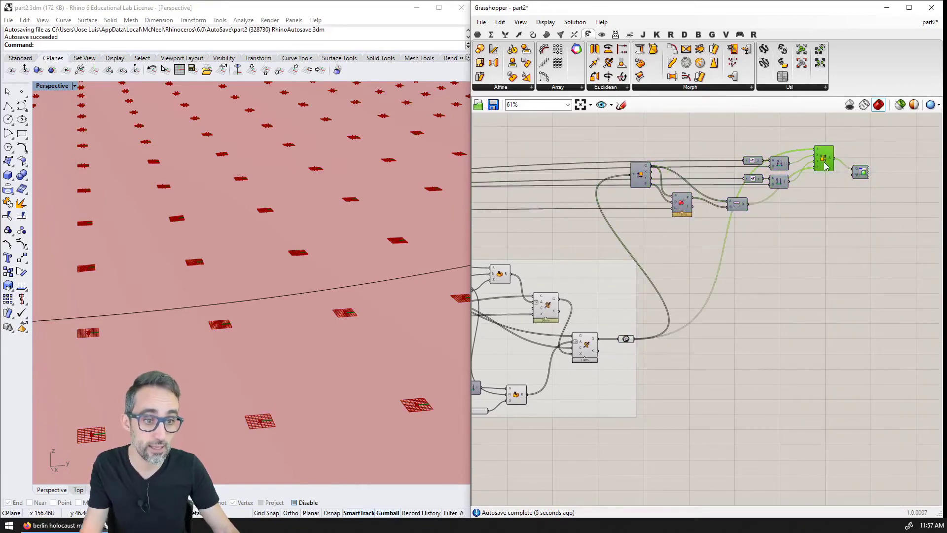
scroll(349, 275, down, 10)
mouse_move(336, 311)
right_down()
mouse_move(314, 299)
mouse_move(327, 305)
right_up()
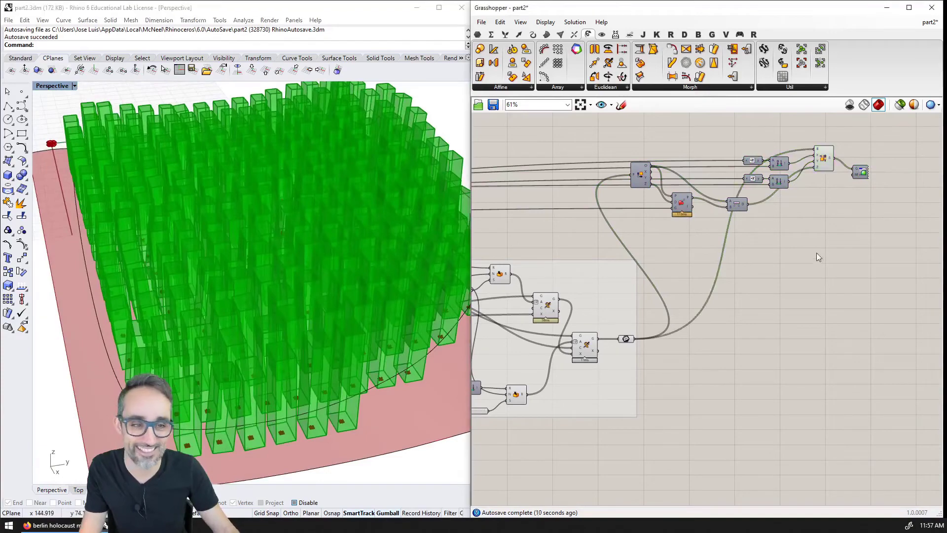
click(816, 254)
click(860, 172)
click(824, 161)
click(832, 205)
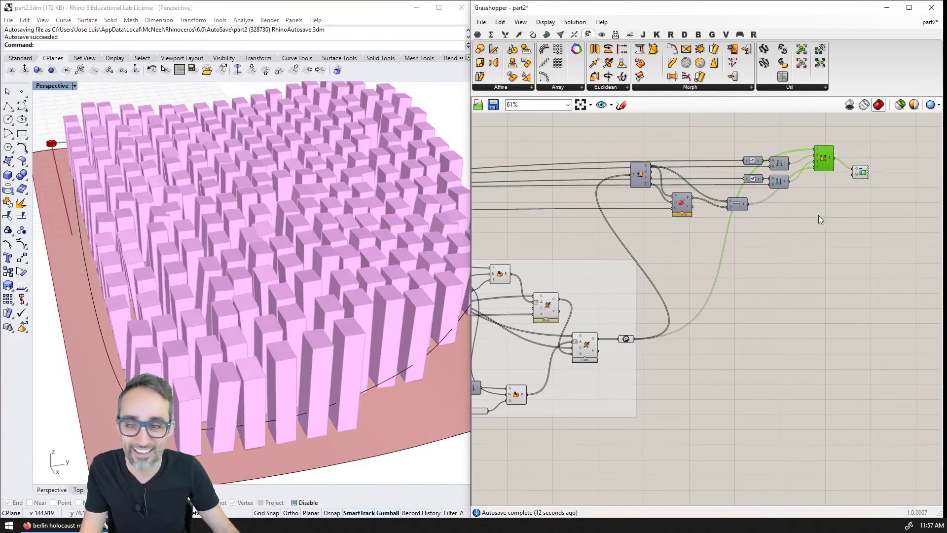
Set the tilt range slider to 0.00 to straighten the pillars
right_drag(633, 282, 651, 281)
right_drag(446, 309, 397, 291)
scroll(548, 358, up, 5)
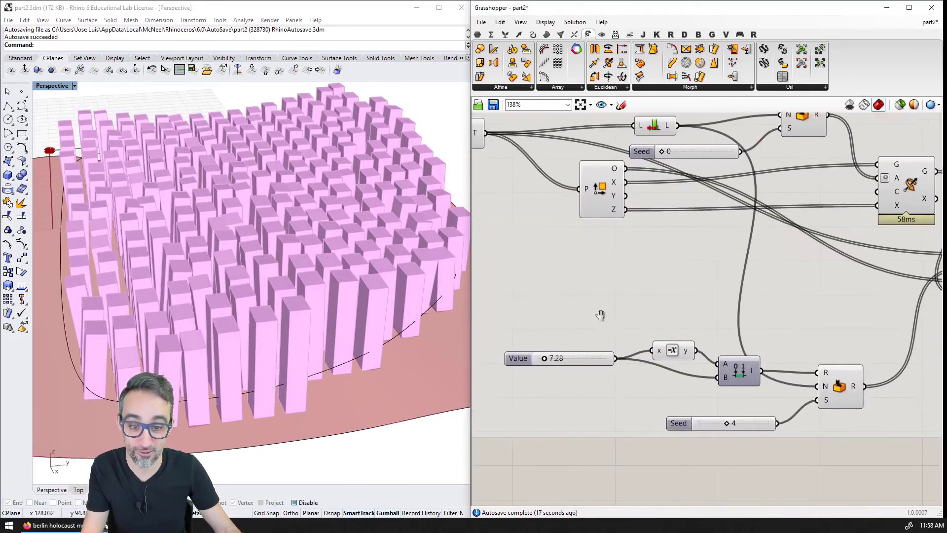
scroll(560, 352, up, 1)
right_drag(560, 352, 620, 308)
drag(605, 312, 594, 317)
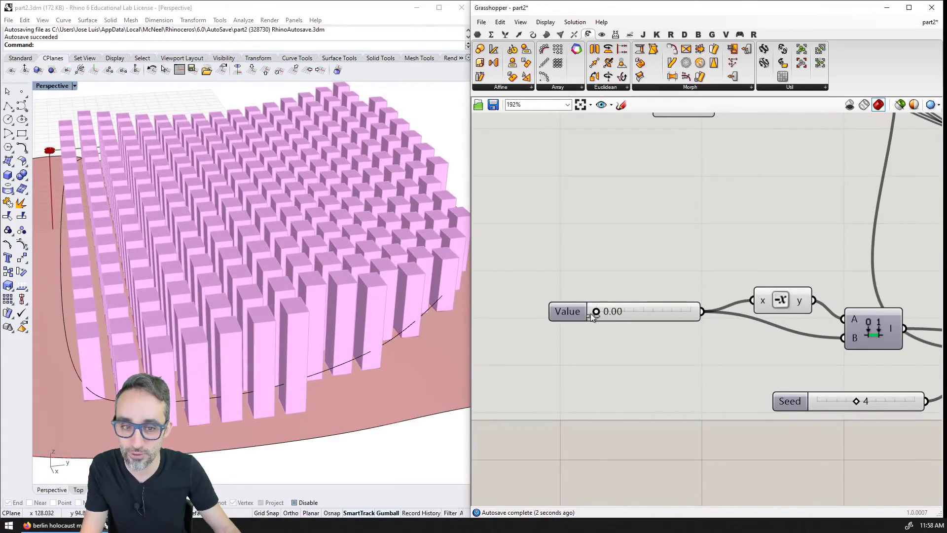
Move the tilt range slider away from the Negative component and lengthen it for finer control, keeping it at 0.00
scroll(602, 312, up, 2)
right_drag(628, 313, 677, 314)
drag(705, 309, 588, 311)
scroll(588, 311, down, 2)
right_drag(588, 311, 712, 287)
drag(713, 289, 596, 290)
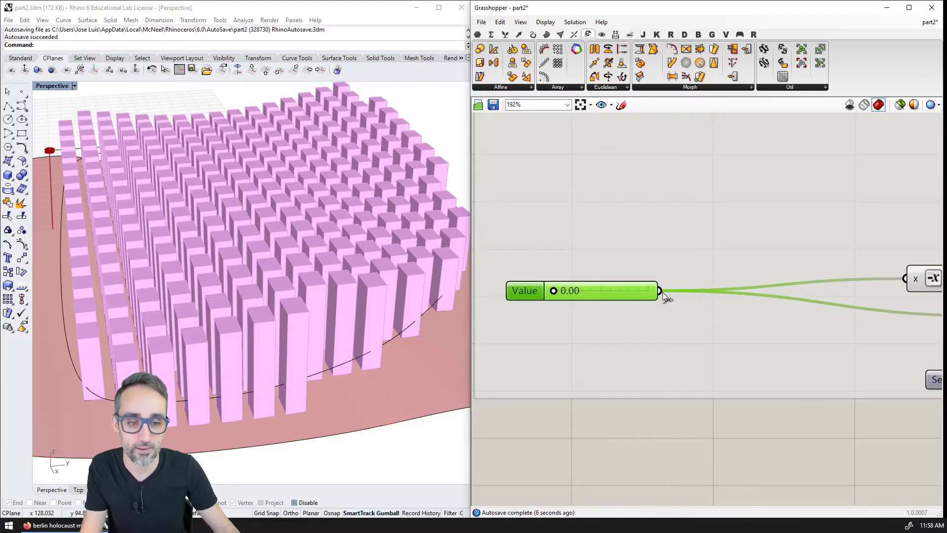
drag(654, 291, 858, 291)
mouse_move(555, 291)
mouse_down()
mouse_move(691, 292)
mouse_move(548, 295)
mouse_up()
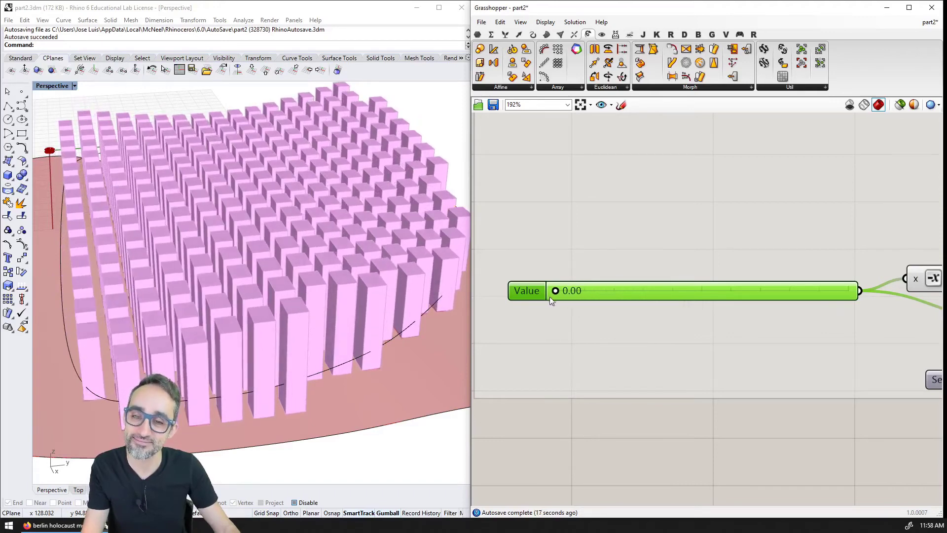
Set the tilt range slider to 12.48 and the seed of the random tilt angles to 0
scroll(605, 327, down, 2)
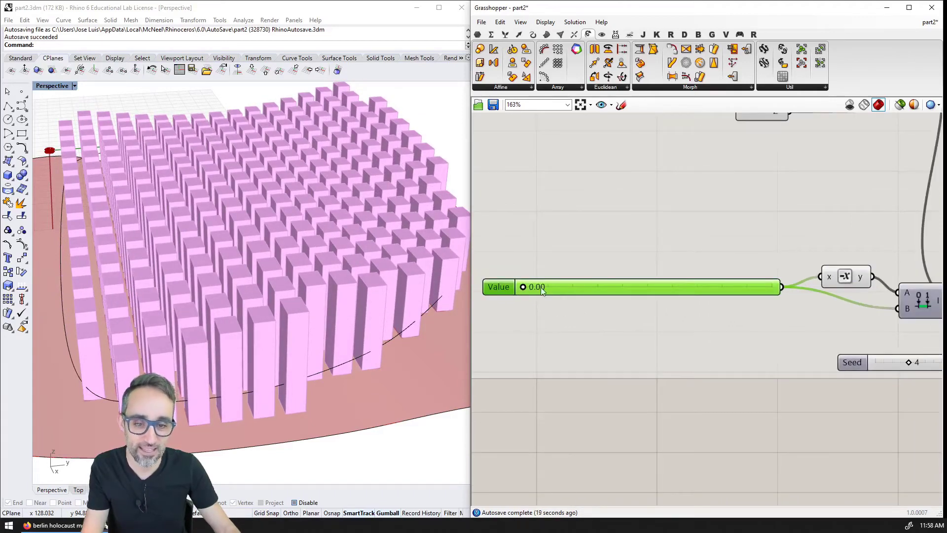
drag(522, 287, 562, 289)
right_drag(752, 340, 699, 327)
scroll(700, 327, down, 1)
right_drag(859, 349, 837, 347)
scroll(837, 347, up, 1)
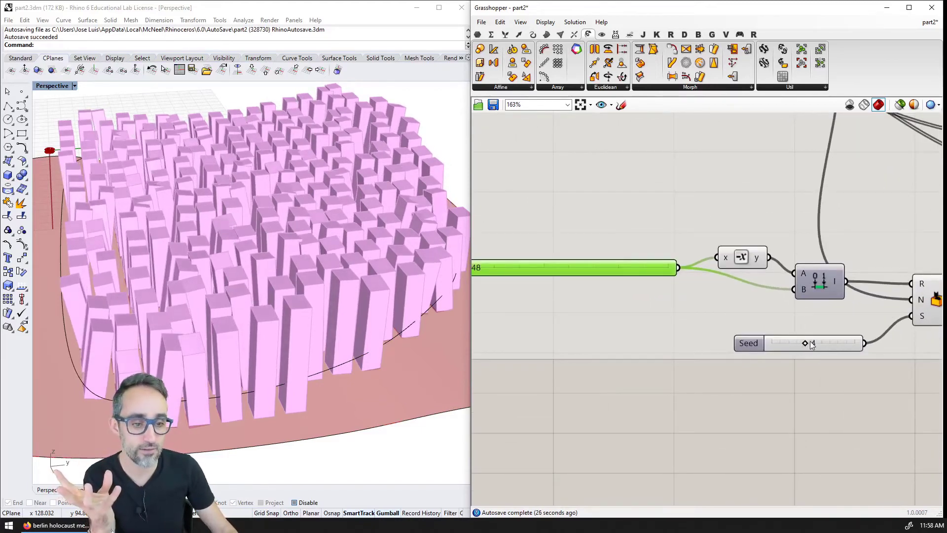
drag(806, 344, 771, 344)
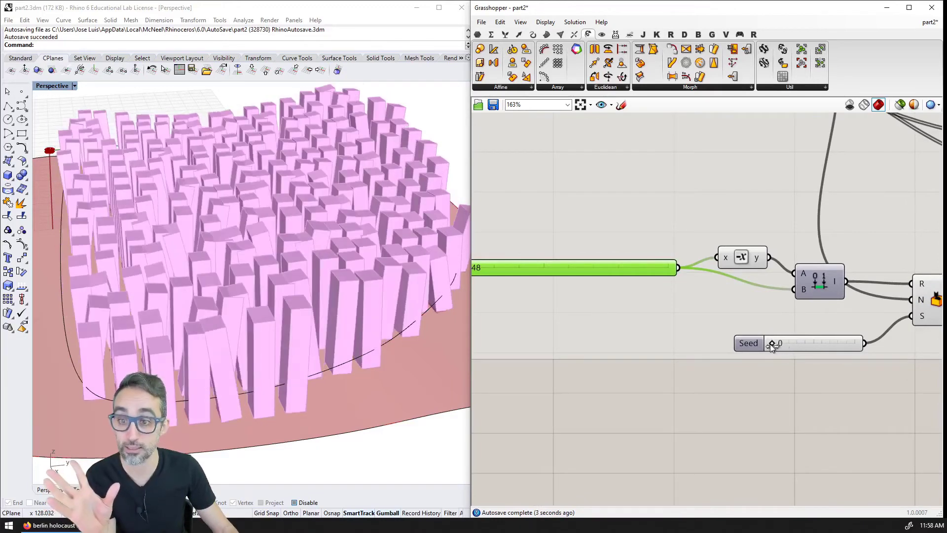
Set the tilt range slider to exactly 2.00 and examine the subtly tilted pillars in the Perspective view
right_drag(493, 279, 671, 305)
double_click(665, 298)
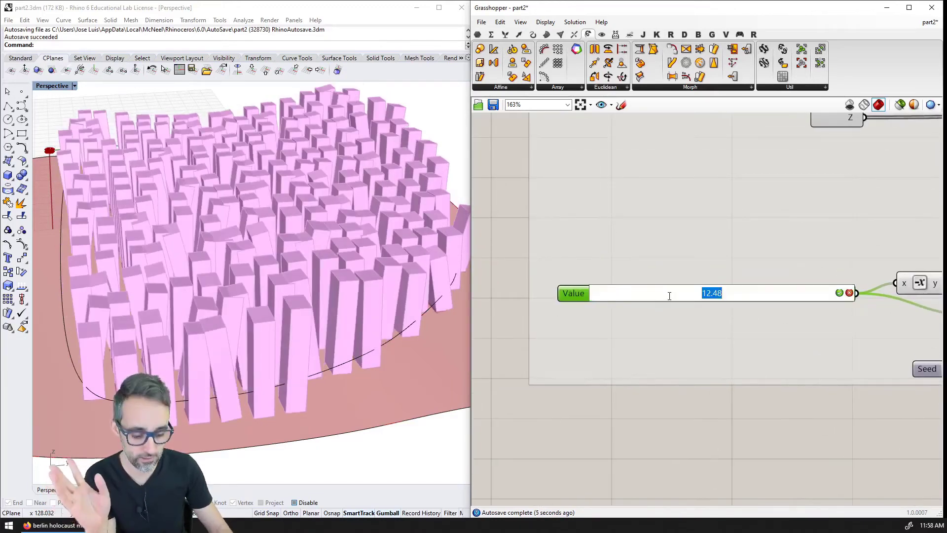
text(2)
key(Return)
mouse_move(374, 233)
right_down()
mouse_move(332, 253)
mouse_move(183, 216)
mouse_move(358, 230)
right_up()
scroll(185, 211, up, 3)
scroll(266, 215, down, 3)
scroll(359, 230, down, 7)
scroll(359, 230, up, 5)
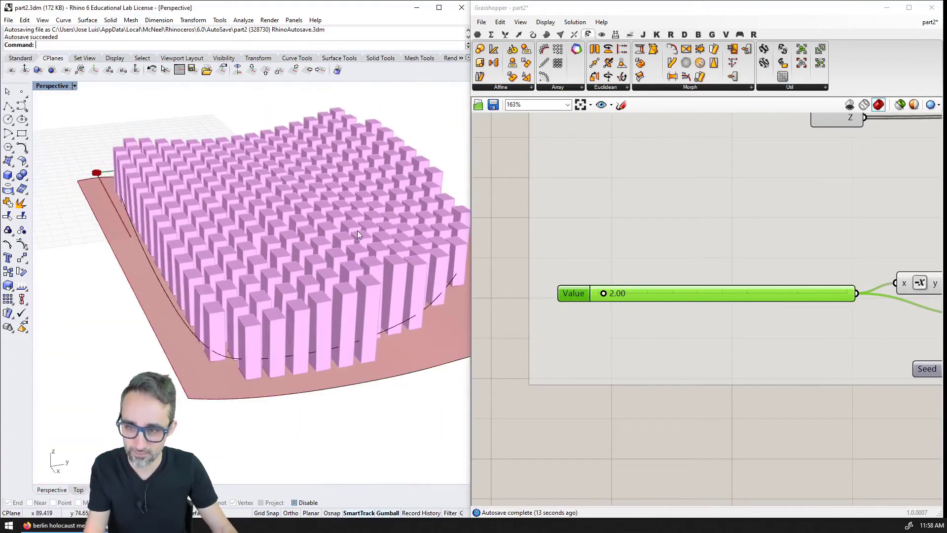
scroll(630, 232, down, 6)
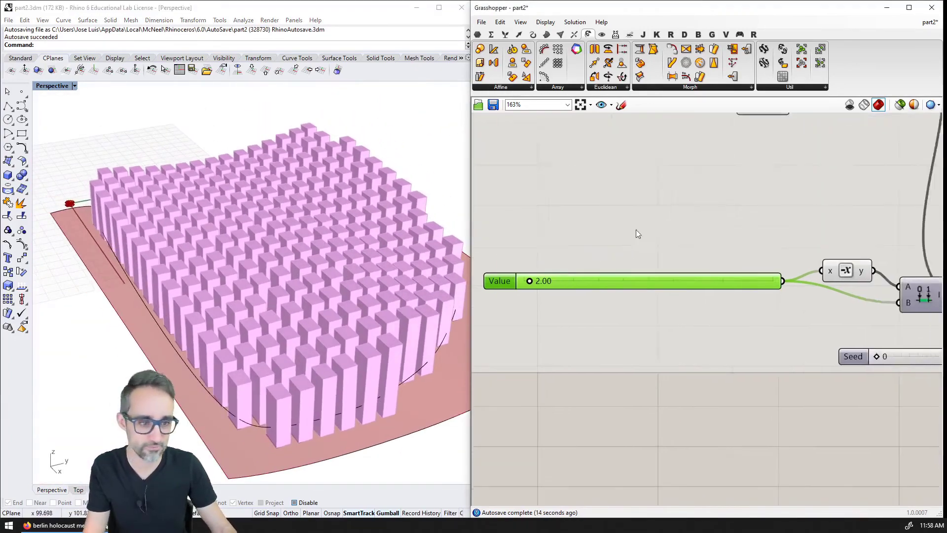
Select the original XY Plane component and switch to the browser with the Berlin Holocaust Memorial reference
drag(797, 202, 575, 364)
click(544, 236)
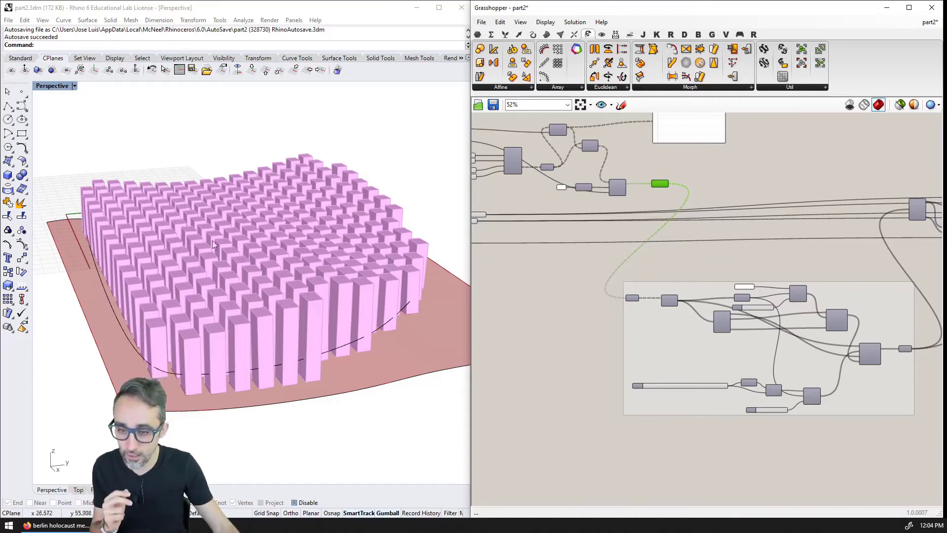
click(56, 525)
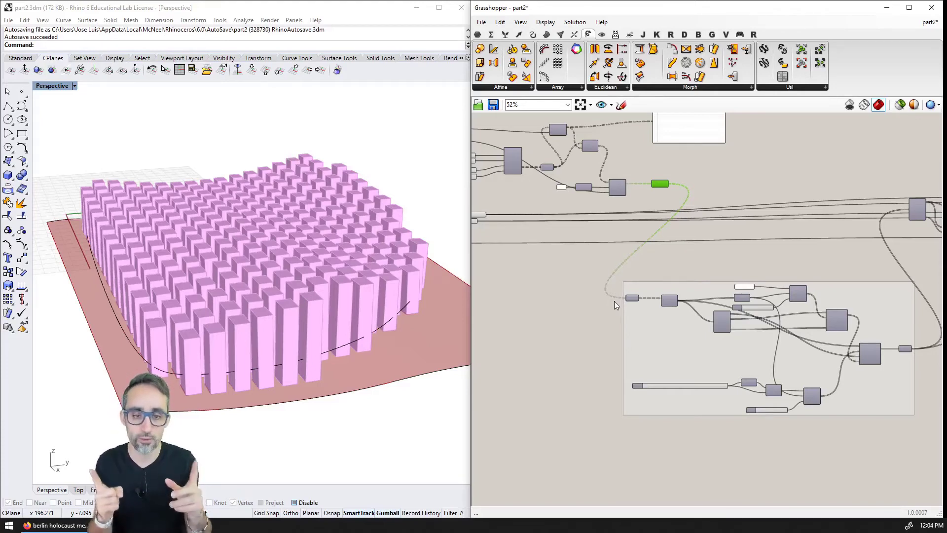
Hide the custom preview of the pillars and show the grid points projected onto the terrain surface
right_drag(673, 264, 417, 291)
click(851, 233)
key(ctrl+q)
right_drag(476, 235, 730, 262)
scroll(623, 247, up, 3)
click(656, 238)
key(ctrl+q)
mouse_move(346, 247)
right_down()
mouse_move(372, 328)
mouse_move(379, 287)
mouse_move(330, 233)
mouse_move(338, 259)
right_up()
scroll(372, 329, down, 6)
Show the Cull Pattern points inside the boundary curve and hide the projected points
click(615, 179)
key(ctrl+q)
click(659, 249)
key(ctrl+q)
right_drag(642, 212, 651, 269)
right_drag(386, 316, 339, 321)
scroll(354, 323, up, 4)
click(619, 230)
right_drag(429, 308, 390, 302)
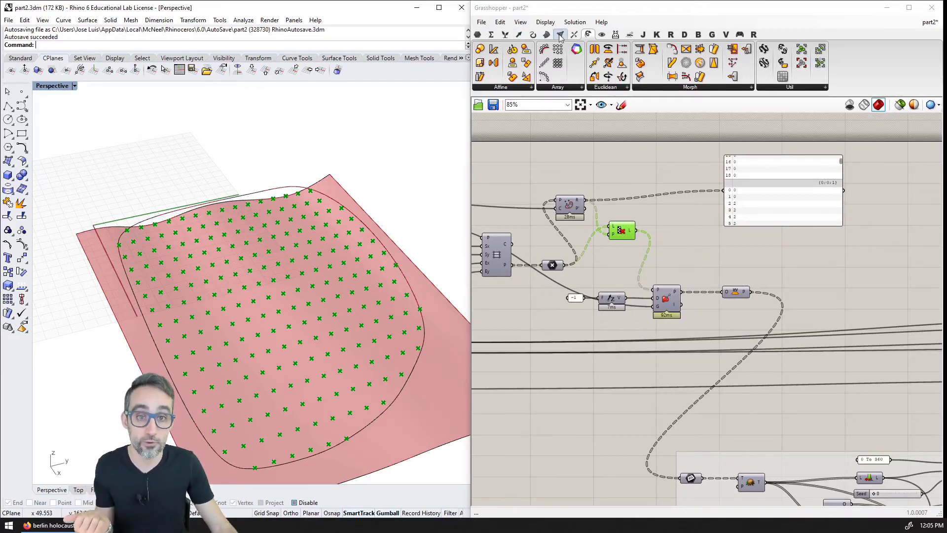
Add a Curve Closest Point component beside the Cull Pattern component
click(533, 36)
click(544, 89)
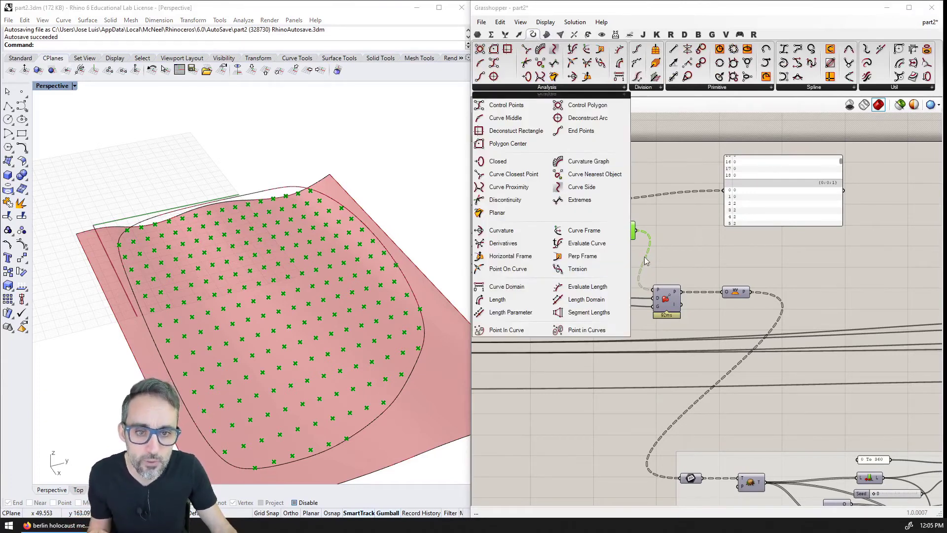
click(503, 176)
click(683, 220)
scroll(690, 232, up, 2)
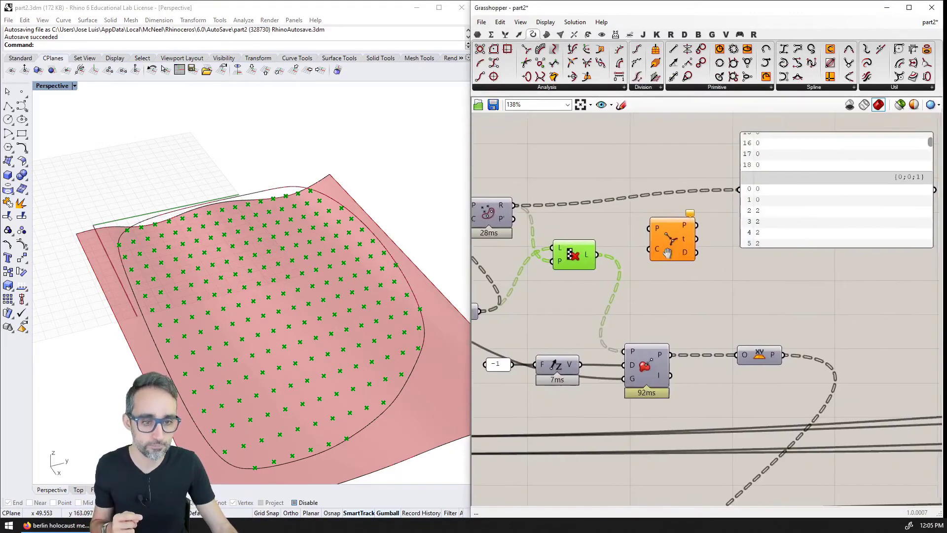
Delete the panel listing the Point In Curve results and move Curve Closest Point farther from Cull Pattern
click(754, 227)
key(Delete)
drag(662, 261, 725, 238)
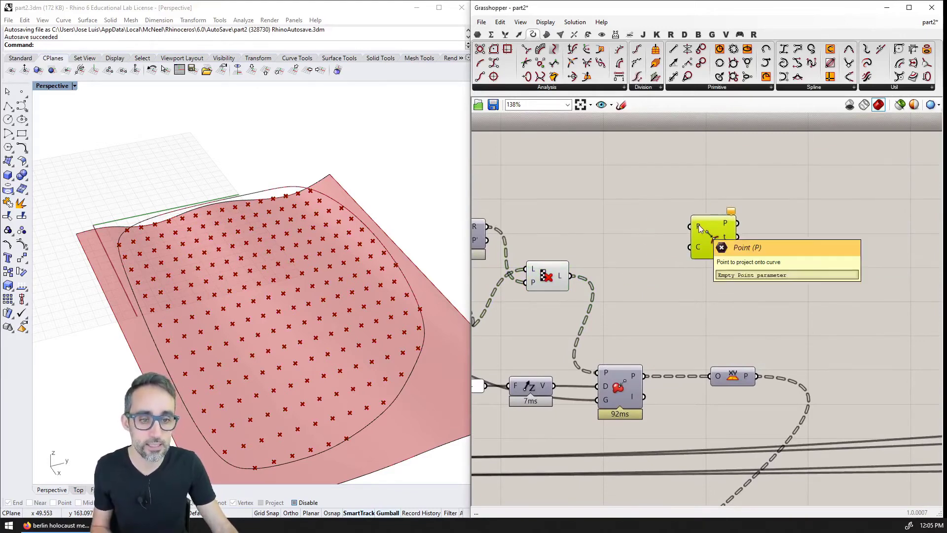
Connect the culled points to Curve Closest Point's Point input and the boundary curve to its Curve input, then inspect the closest points
drag(571, 276, 689, 225)
scroll(697, 250, down, 3)
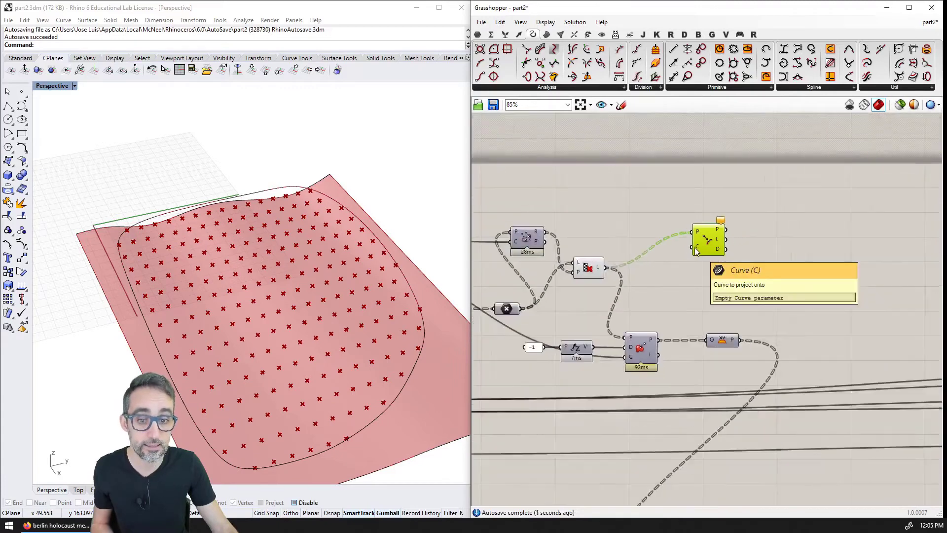
scroll(697, 251, down, 3)
drag(578, 213, 801, 220)
right_drag(748, 195, 695, 201)
scroll(717, 220, up, 4)
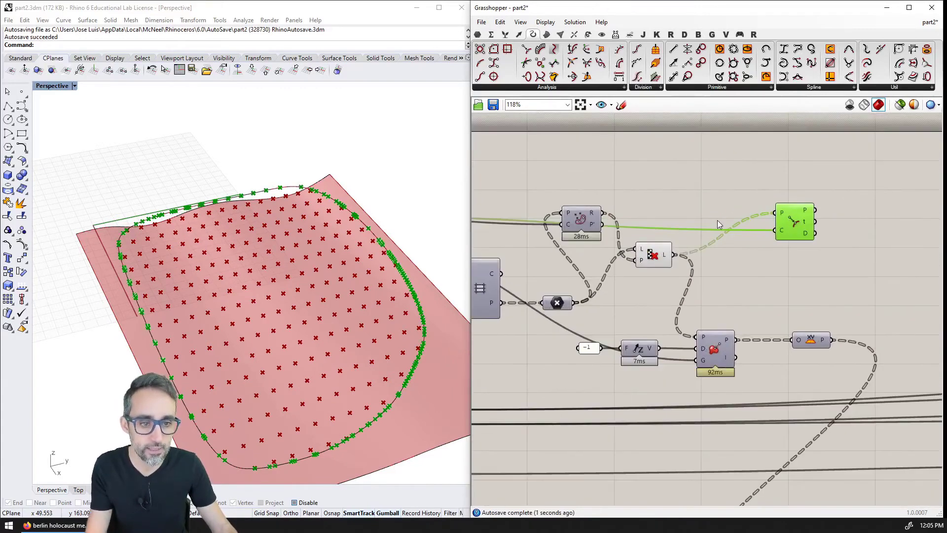
right_drag(424, 261, 402, 243)
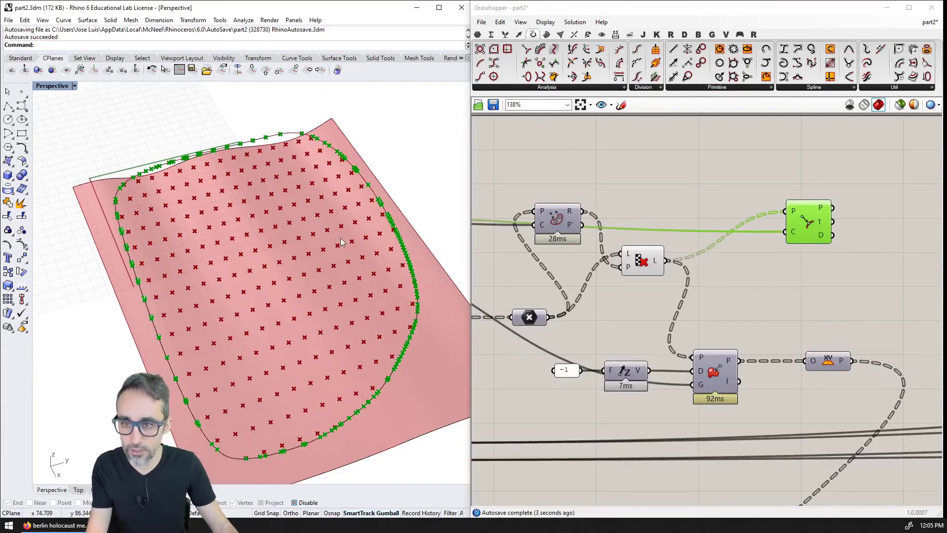
shift+right_drag(343, 241, 345, 231)
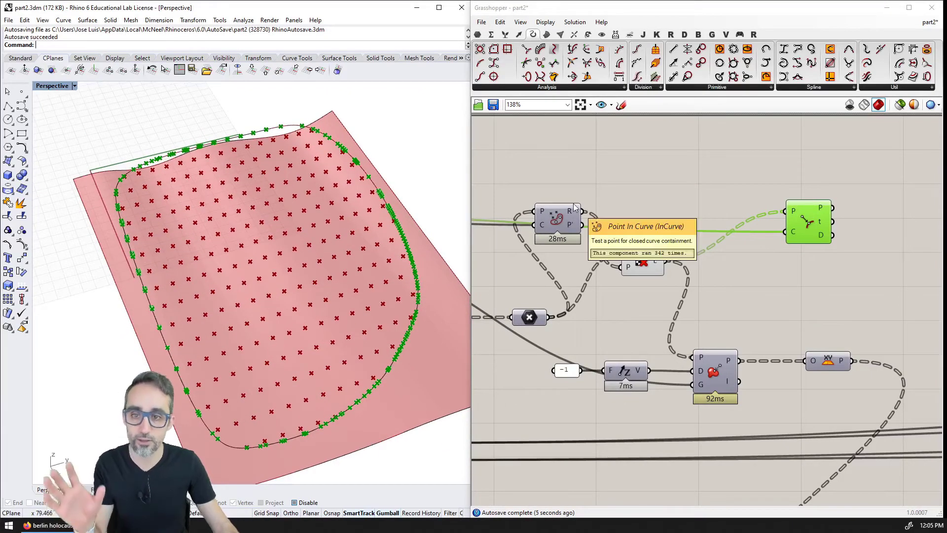
click(654, 178)
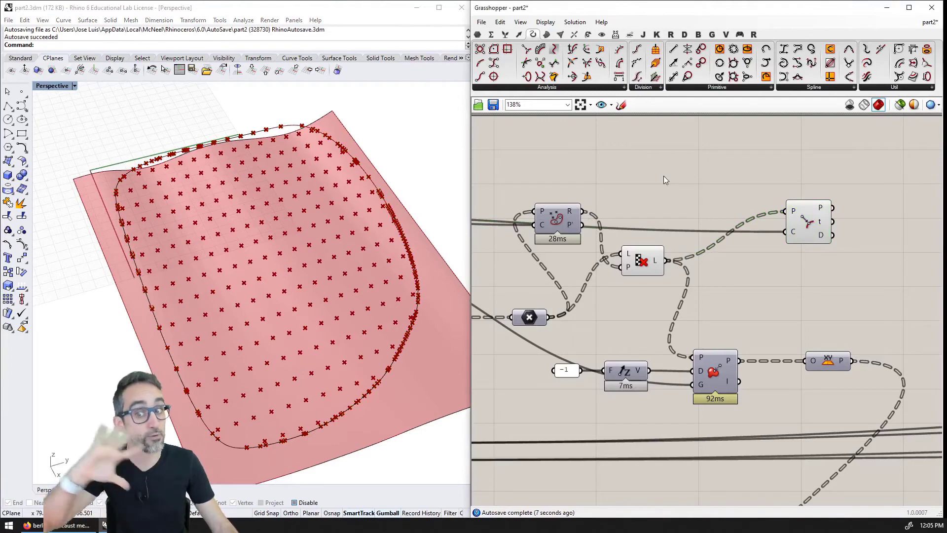
Add a Line component between two points beside the Curve Closest Point component
right_drag(889, 195, 830, 191)
double_click(830, 190)
text(line)
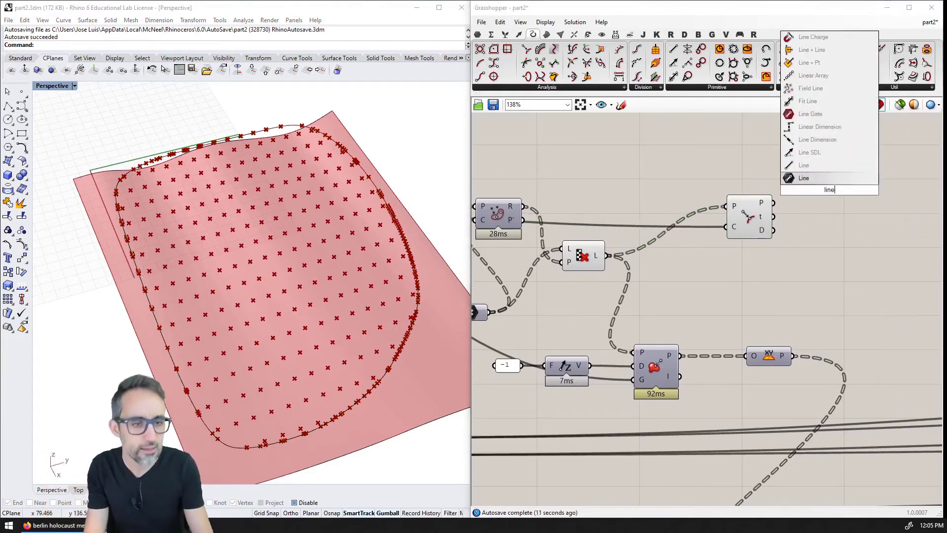
key(Return)
drag(841, 198, 836, 268)
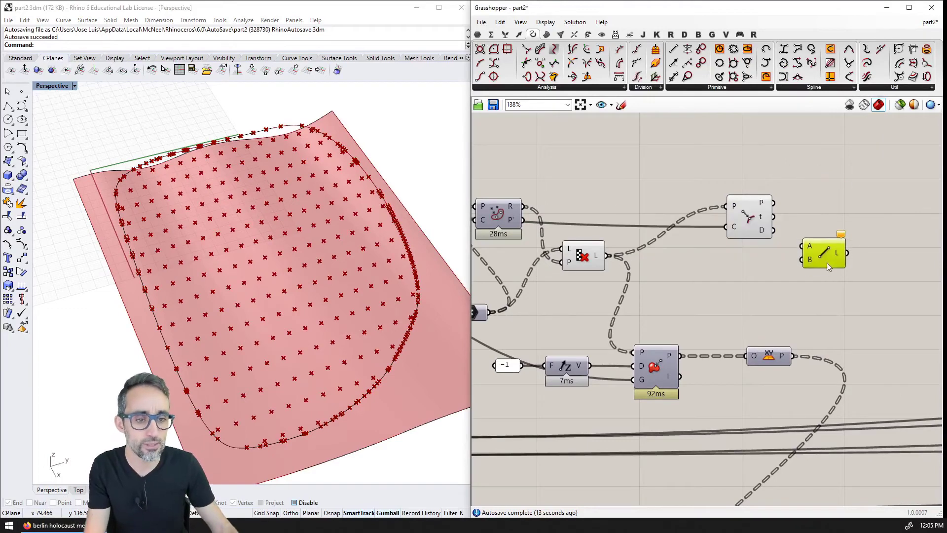
Connect the culled points to the Line's A input and the closest curve points to its B input, and inspect the lines
drag(609, 255, 802, 255)
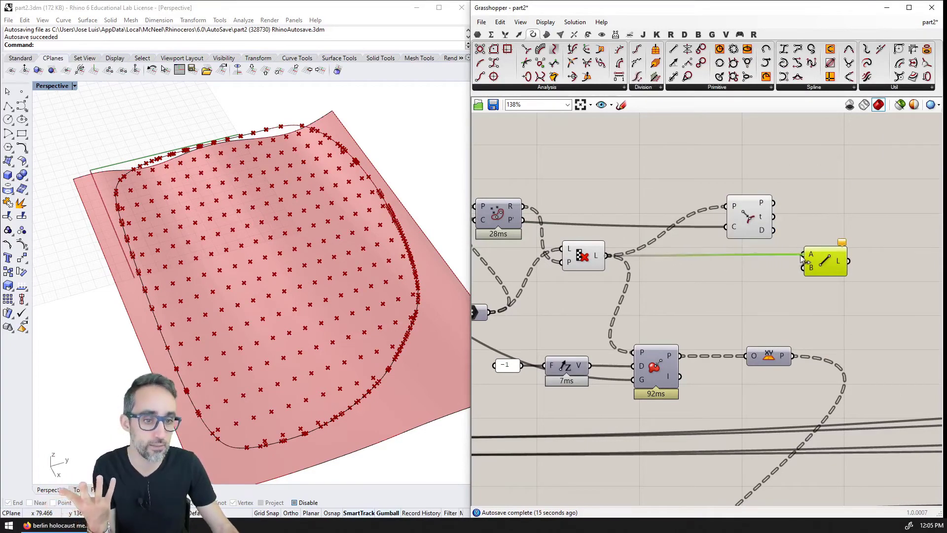
drag(773, 203, 793, 273)
right_drag(390, 292, 330, 303)
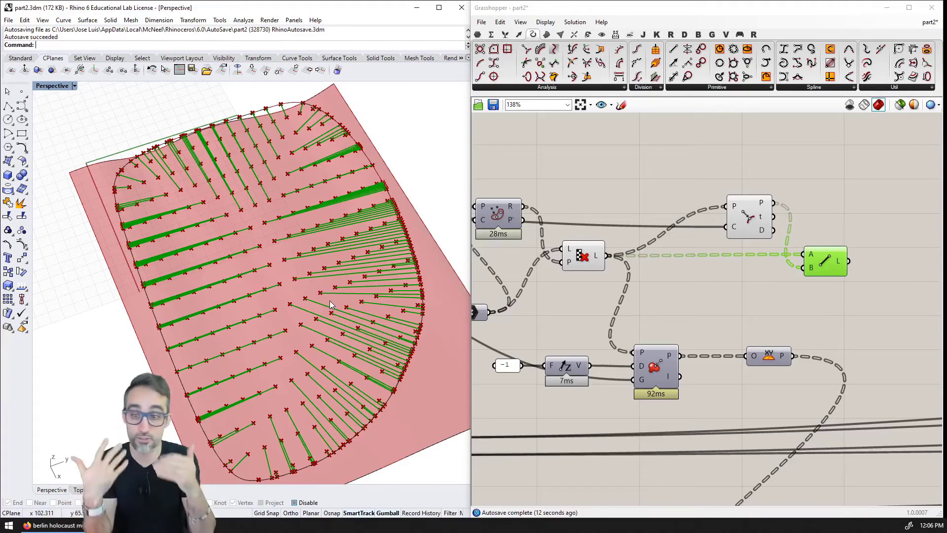
scroll(330, 305, down, 2)
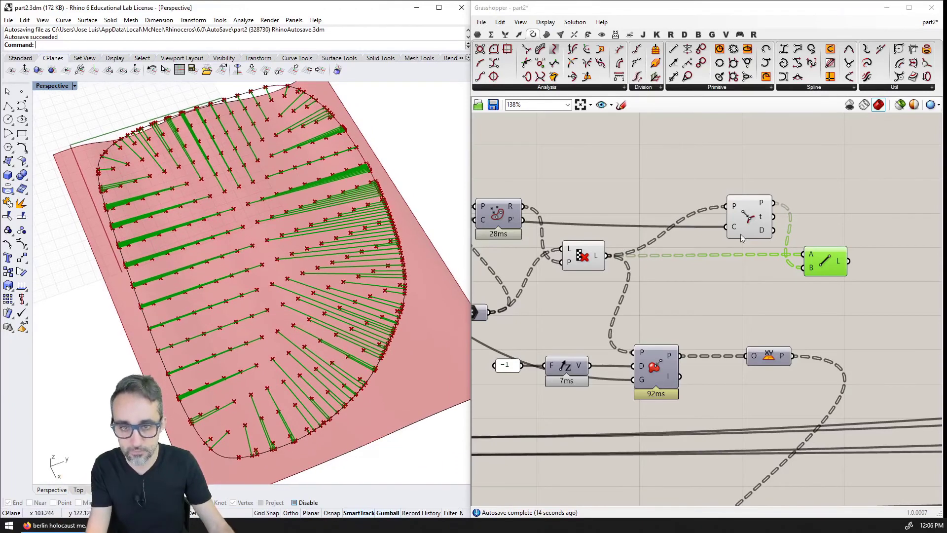
Add a Distance component and wire it to measure between the culled points and their closest curve points
scroll(800, 221, down, 2)
drag(801, 243, 800, 262)
double_click(812, 221)
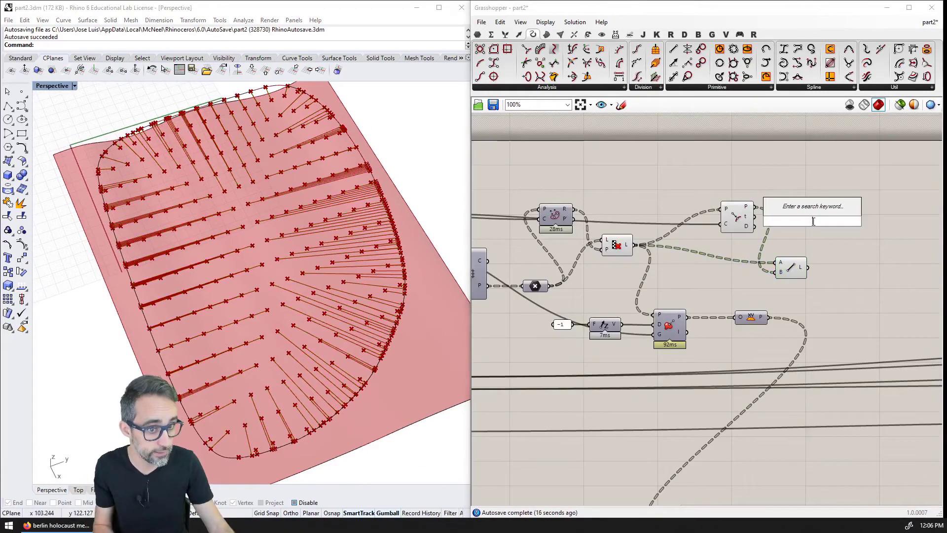
text(dista)
key(Return)
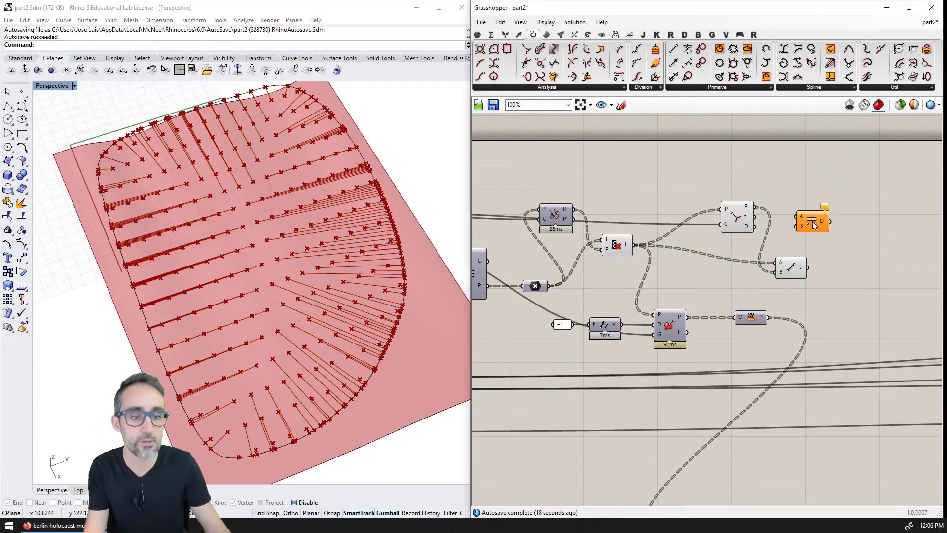
drag(636, 244, 796, 226)
drag(812, 222, 814, 231)
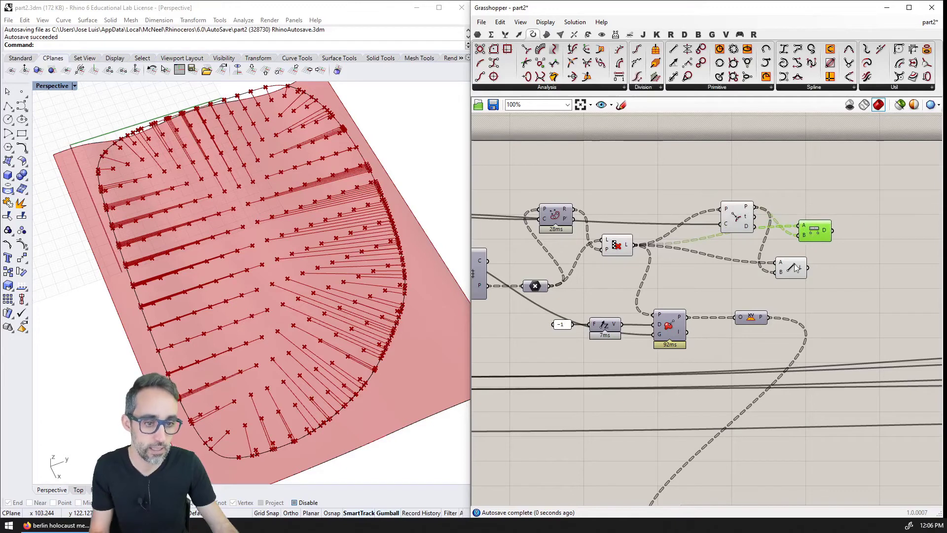
Delete the Line component connecting the culled points to the boundary
click(793, 267)
key(Delete)
right_drag(835, 267, 662, 240)
Add a panel connected to the Distance component's output, lengthen it and examine the listed distances
double_click(718, 171)
text(panel)
key(Return)
click(573, 194)
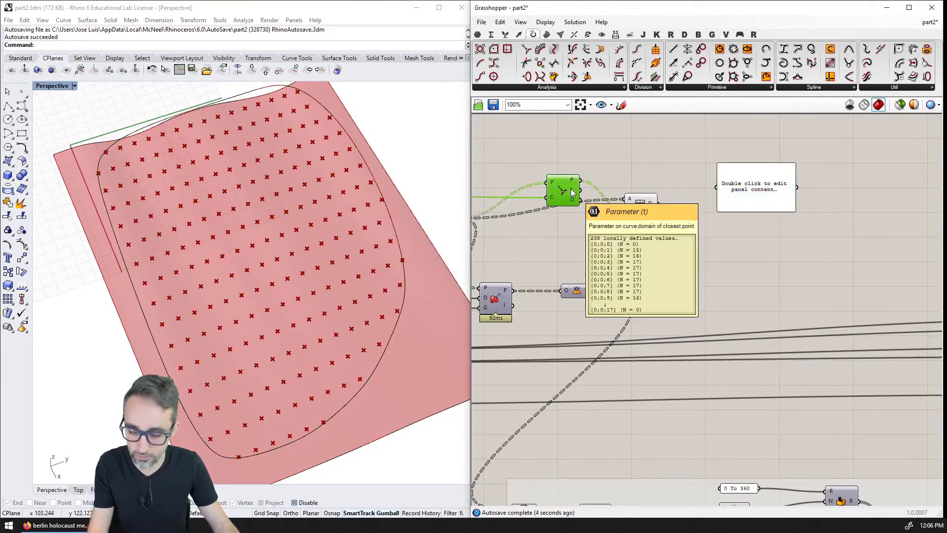
drag(659, 204, 716, 187)
drag(760, 212, 762, 374)
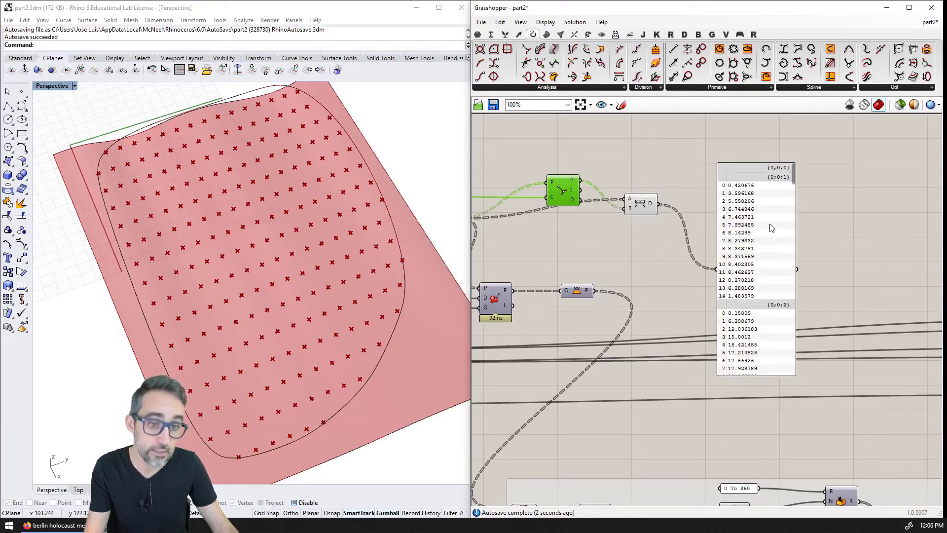
scroll(771, 225, up, 1)
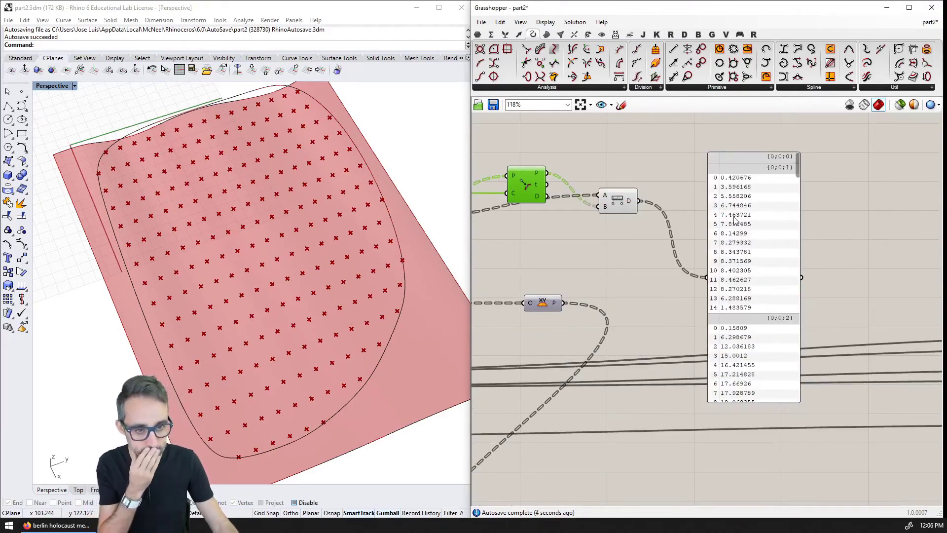
scroll(742, 214, down, 2)
Add a panel connected to Curve Closest Point's D output and lengthen it to list the distances
mouse_move(748, 229)
right_down()
mouse_move(750, 211)
mouse_move(731, 229)
right_up()
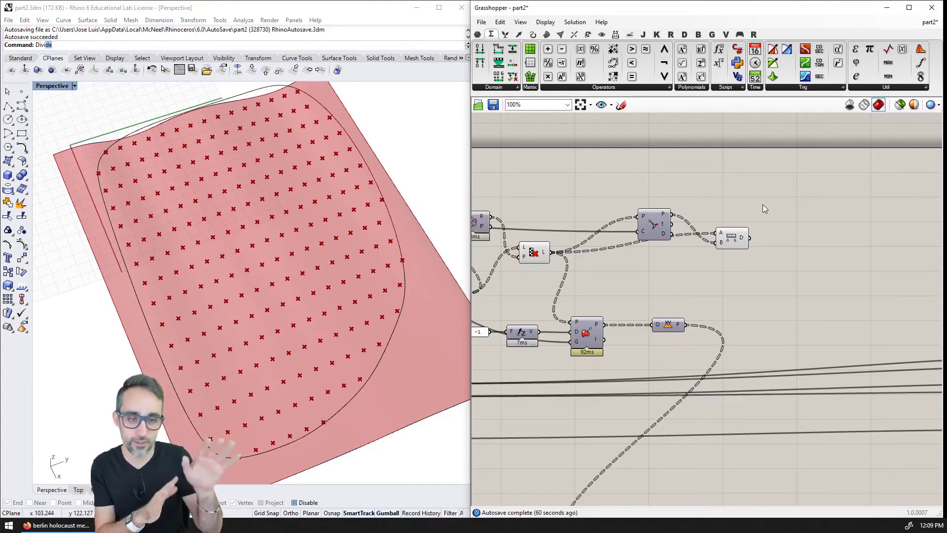
click(736, 238)
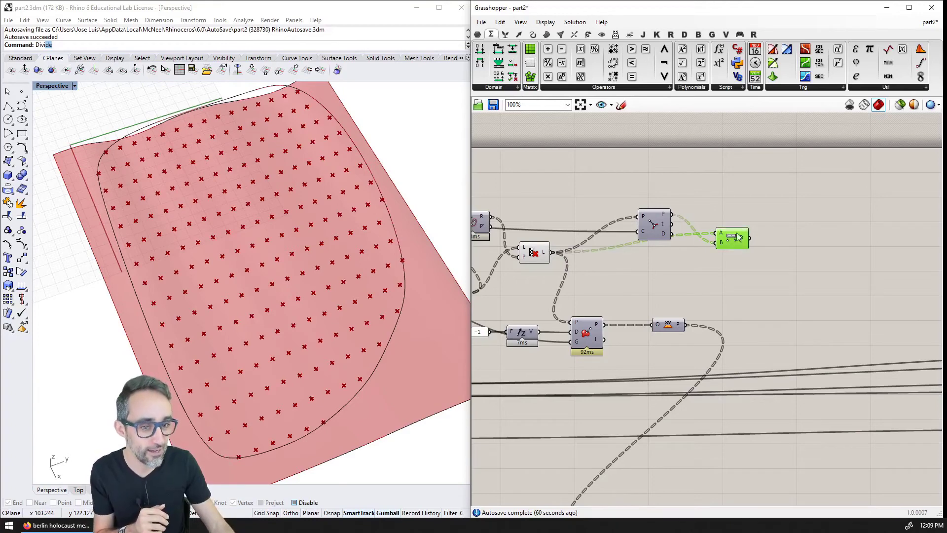
double_click(724, 268)
text(panel)
key(Return)
drag(672, 235, 797, 397)
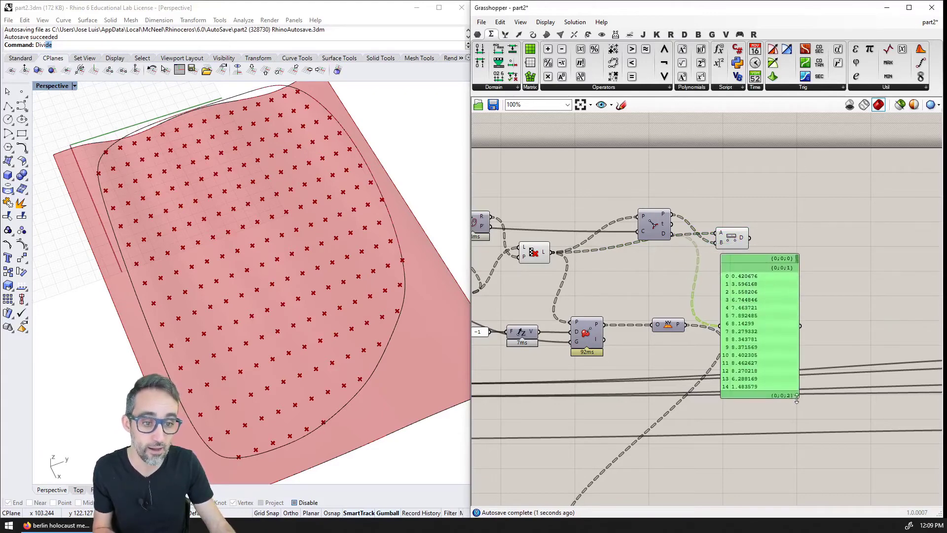
drag(787, 355, 809, 360)
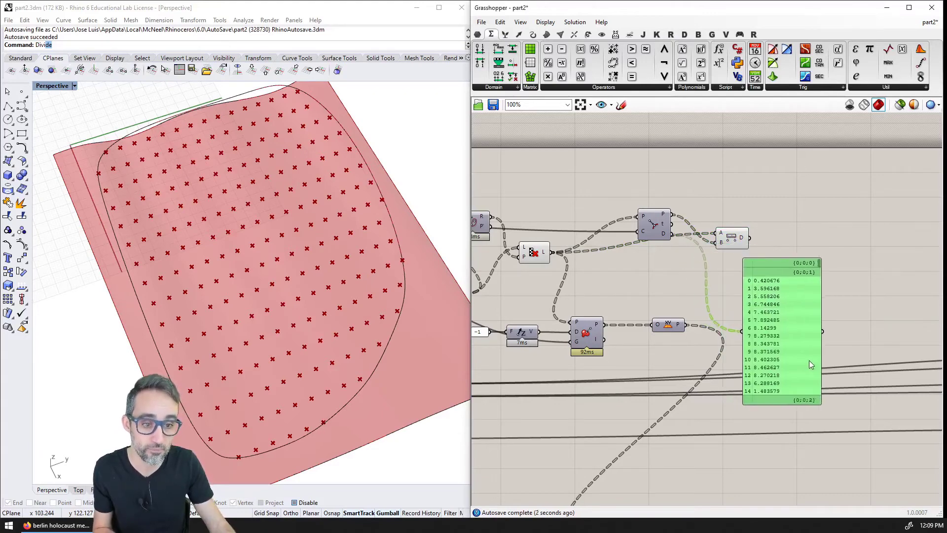
Delete the redundant Distance component, and reposition and further lengthen the panel listing the closest-point distances
click(742, 241)
key(Delete)
right_drag(780, 306, 758, 279)
drag(763, 282, 770, 252)
drag(779, 345, 784, 446)
right_drag(838, 419, 801, 408)
drag(758, 367, 760, 346)
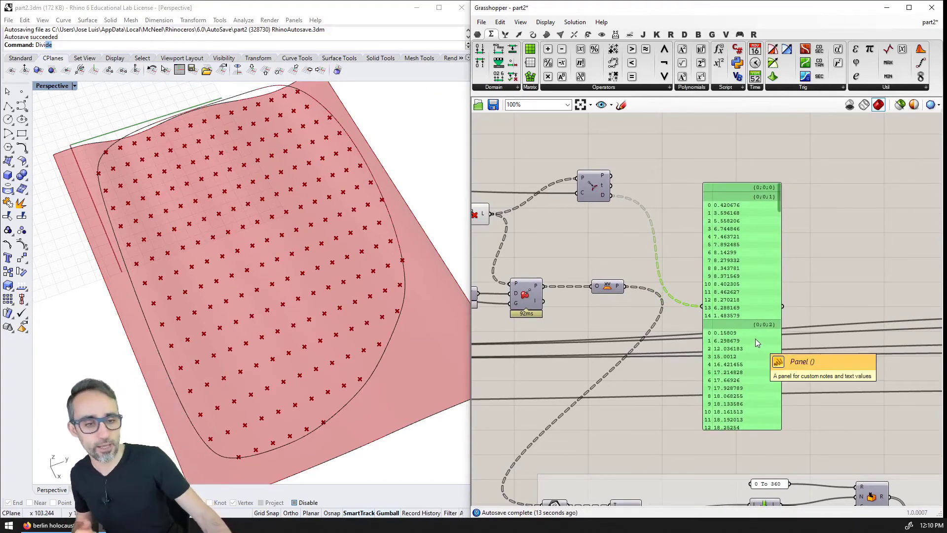
drag(737, 261, 743, 285)
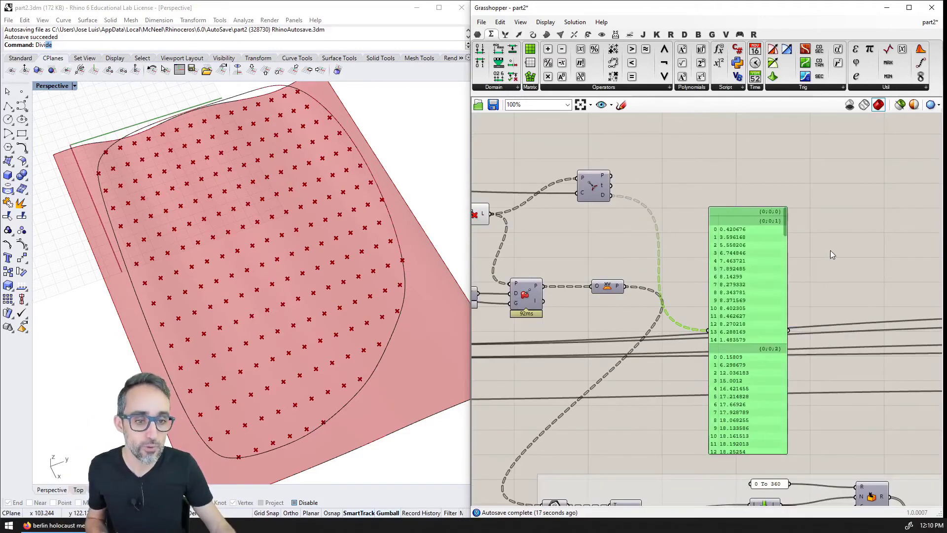
click(830, 250)
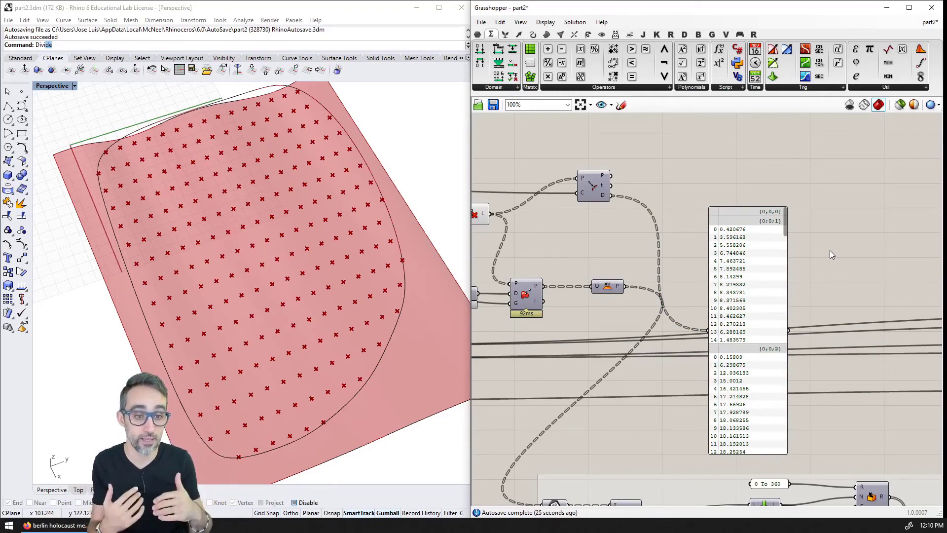
Add a Division component above the distance panel
scroll(830, 250, up, 1)
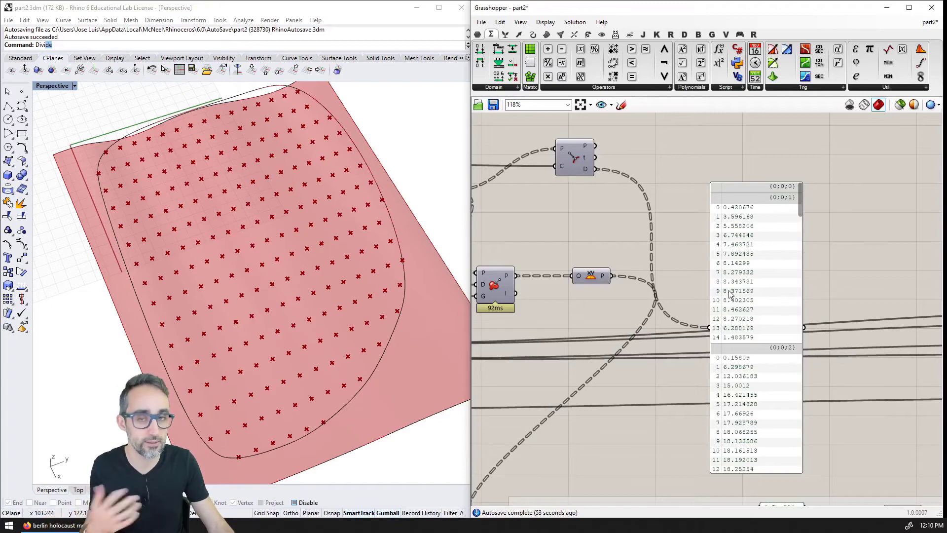
right_drag(697, 260, 698, 294)
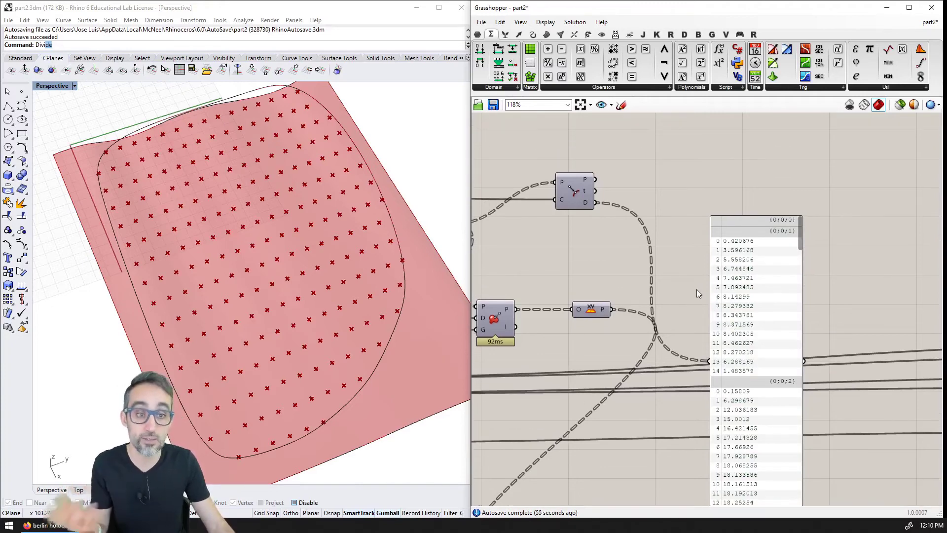
right_drag(692, 259, 686, 280)
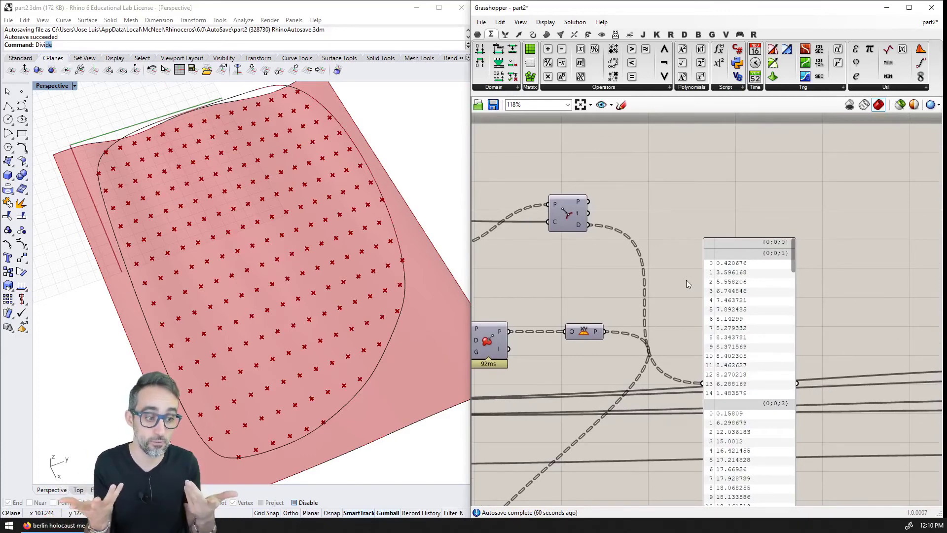
double_click(695, 180)
text(divis)
key(Return)
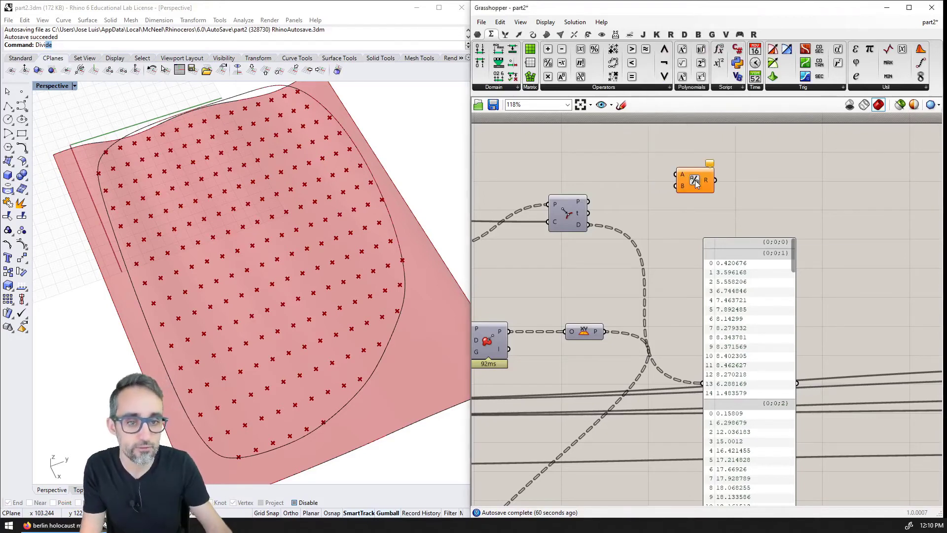
Divide 1 by the distances by connecting a panel containing 1 to Division's A input and Curve Closest Point's D output to B
double_click(642, 157)
text(1)
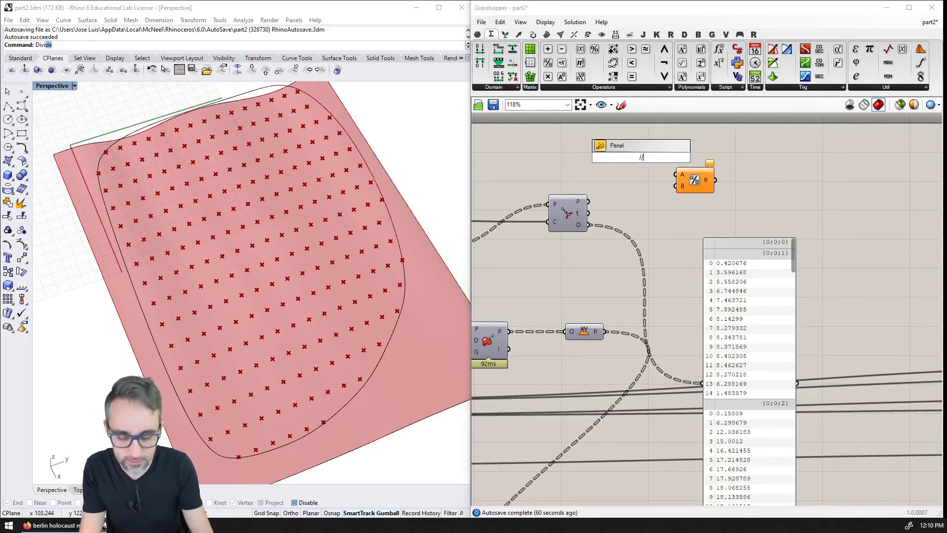
key(Return)
drag(653, 158, 676, 175)
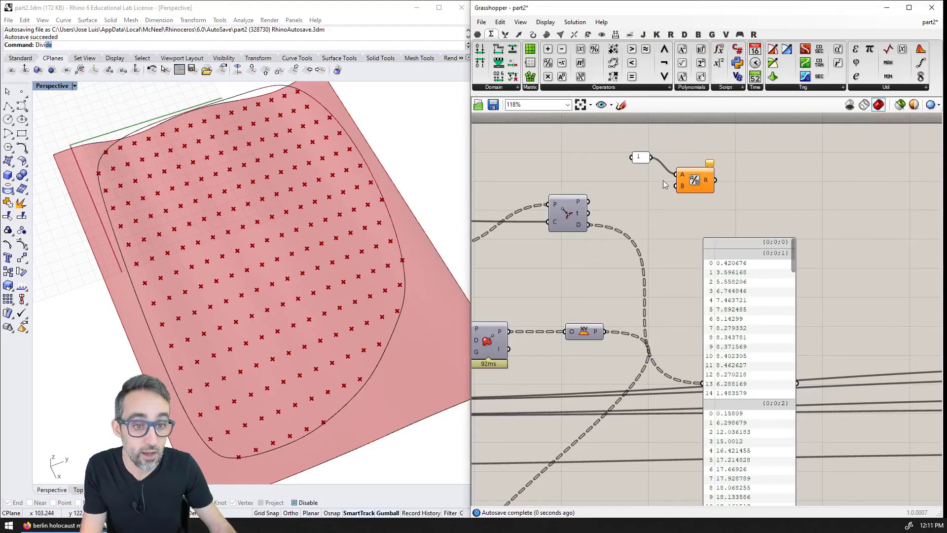
drag(588, 225, 677, 186)
Duplicate the distance panel beside the original and connect Division's result to the copy
click(690, 183)
right_drag(721, 218, 652, 184)
click(683, 262)
alt+drag(689, 268, 812, 266)
drag(666, 143, 764, 350)
click(764, 175)
right_drag(763, 176, 734, 171)
scroll(760, 165, up, 1)
scroll(749, 156, down, 1)
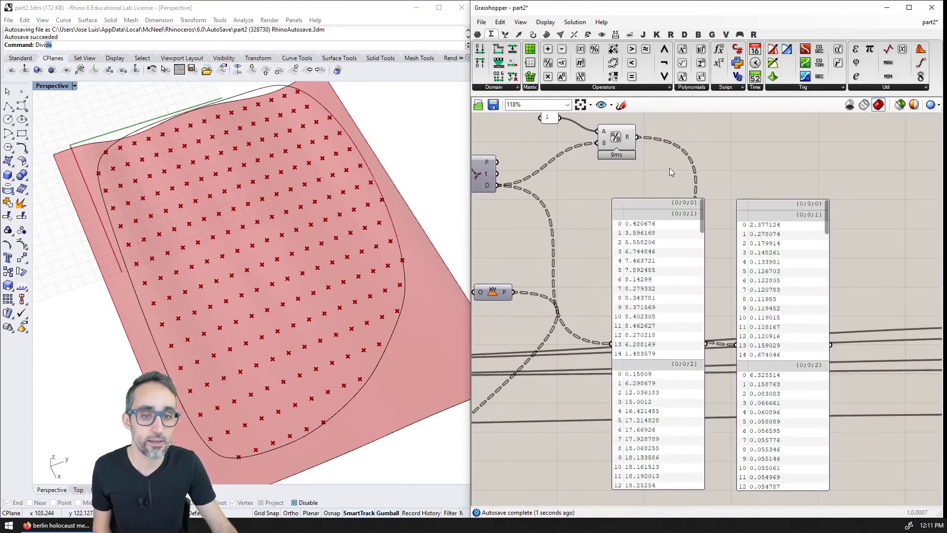
Compare the distances with their reciprocals in the two panels, for points both near and far from the boundary
right_drag(616, 170, 635, 176)
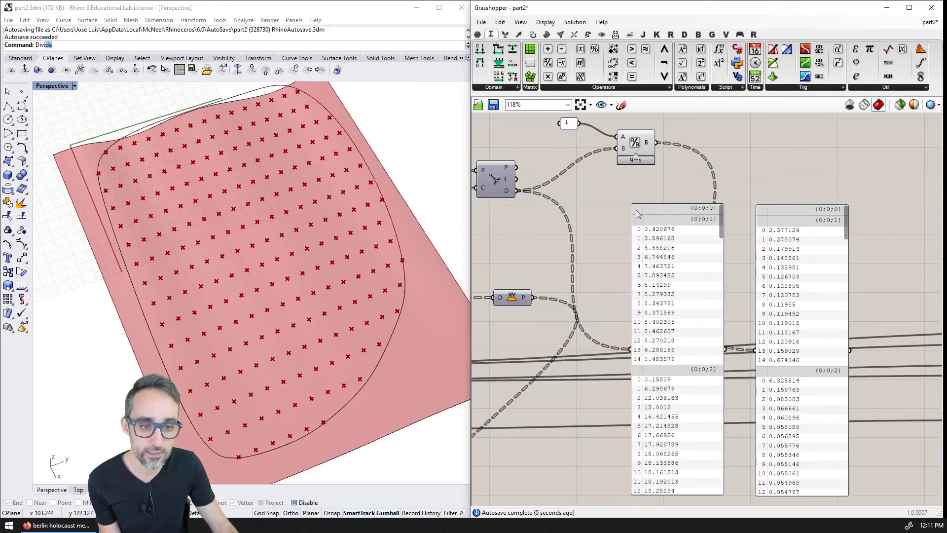
scroll(753, 193, up, 2)
right_drag(752, 194, 747, 147)
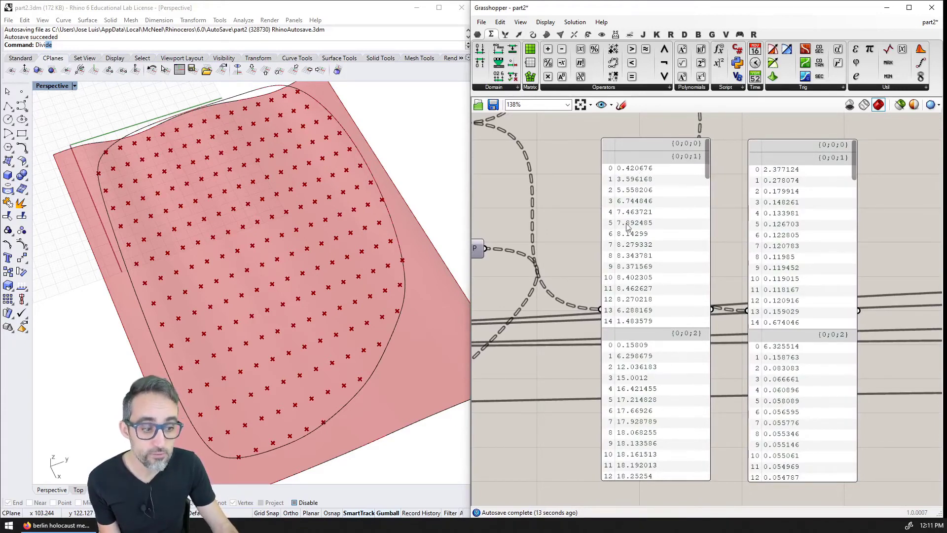
scroll(643, 218, down, 2)
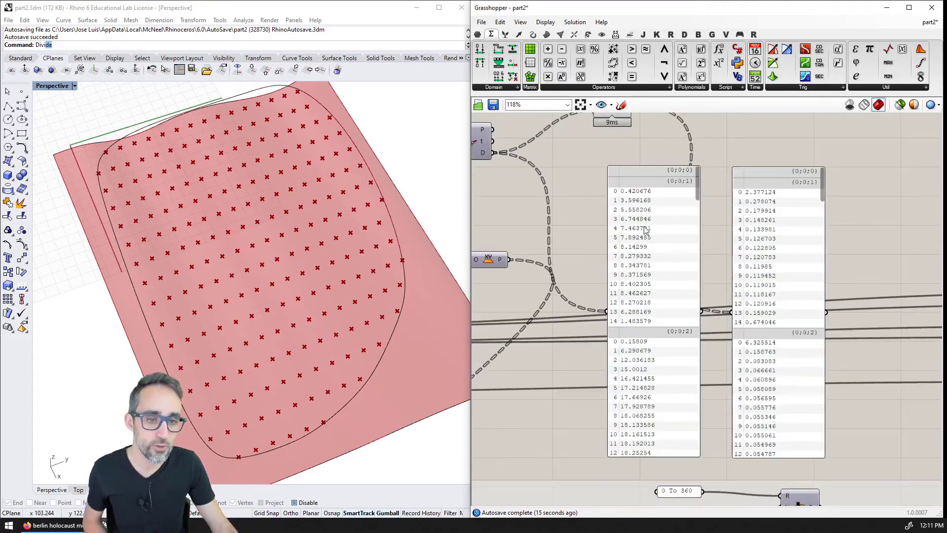
right_drag(763, 367, 765, 376)
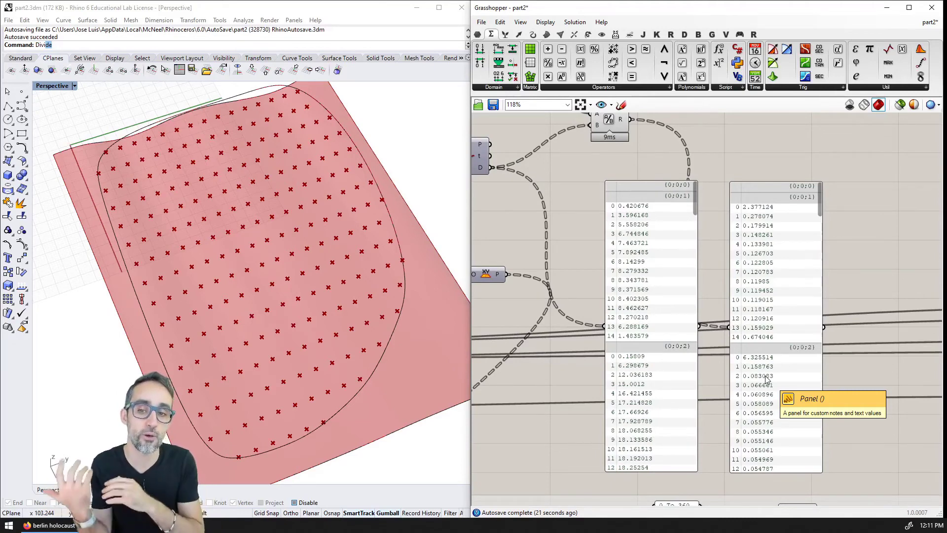
scroll(766, 379, up, 2)
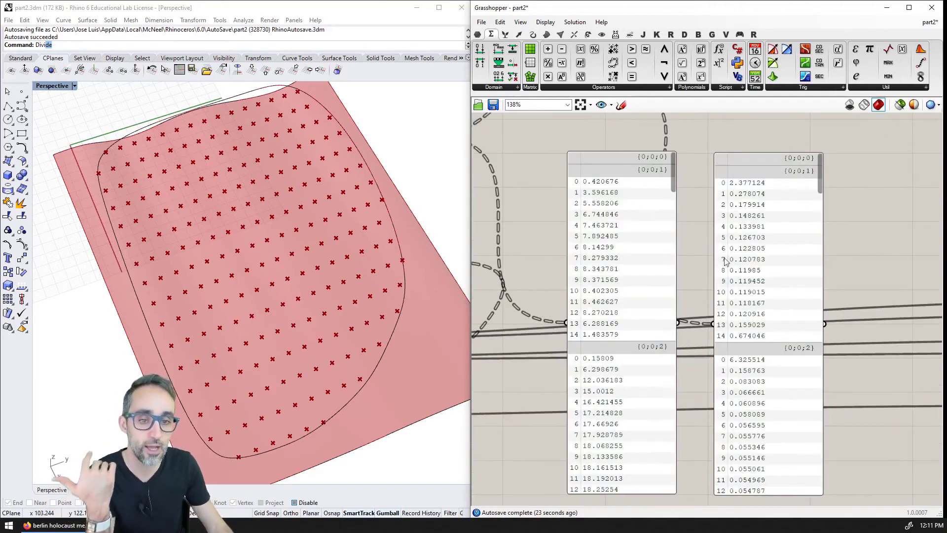
click(603, 184)
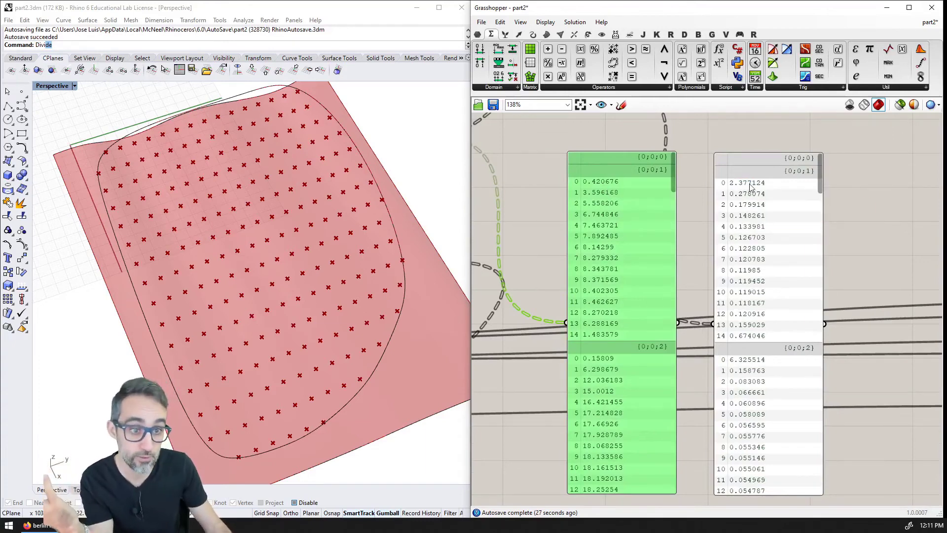
click(702, 217)
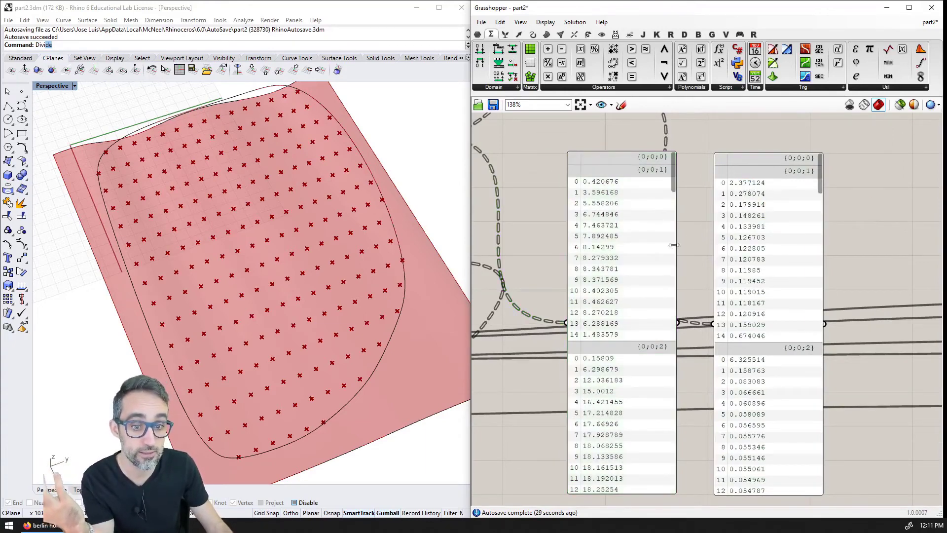
click(610, 400)
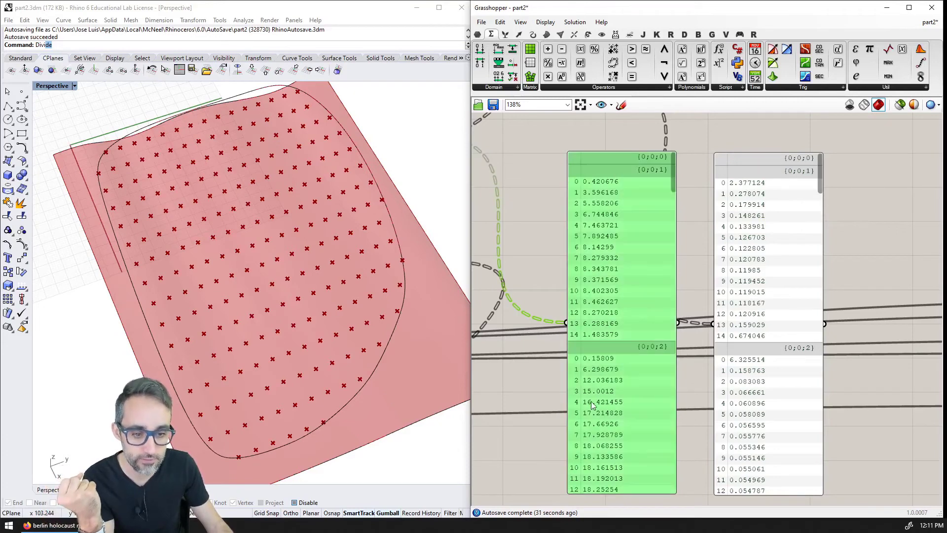
click(700, 406)
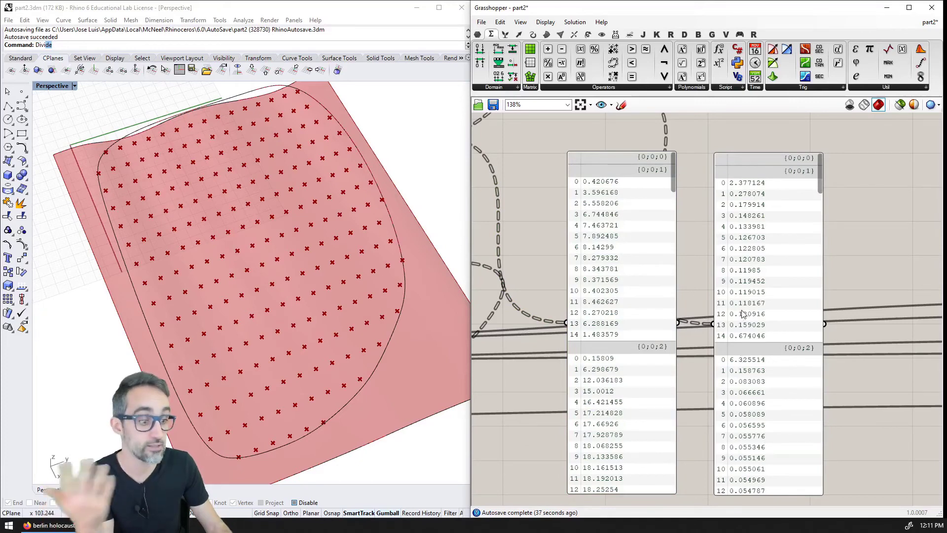
scroll(746, 308, down, 3)
scroll(748, 328, up, 2)
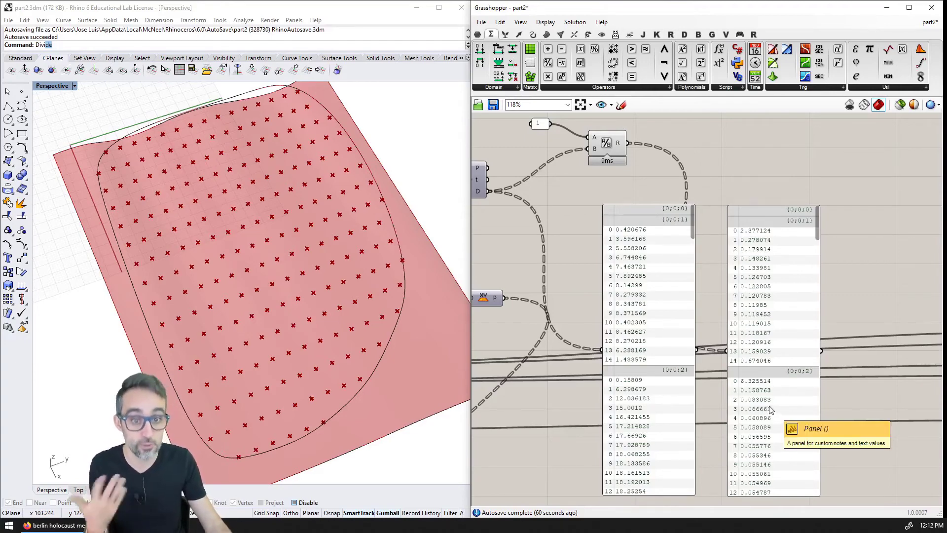
Examine the reciprocals in the second panel against the distances listed beside them
scroll(743, 355, up, 2)
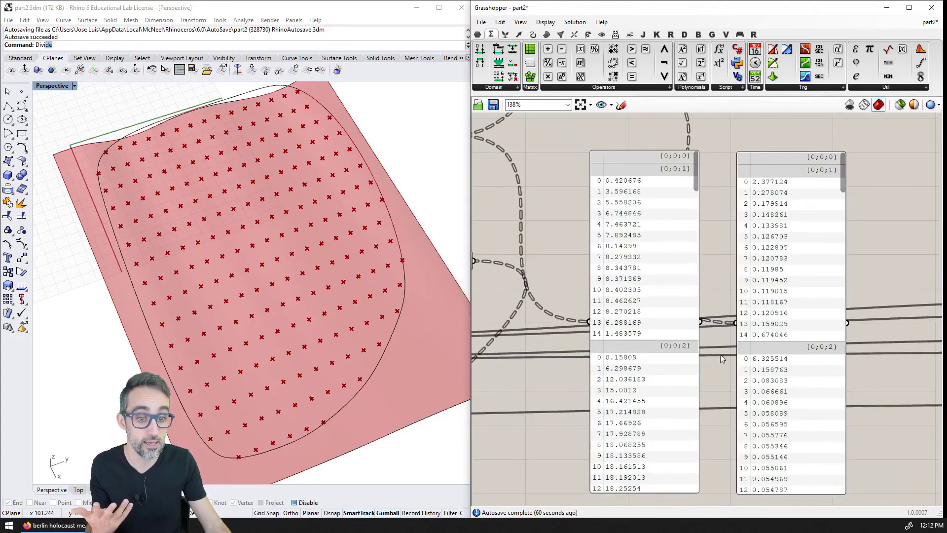
scroll(739, 359, up, 1)
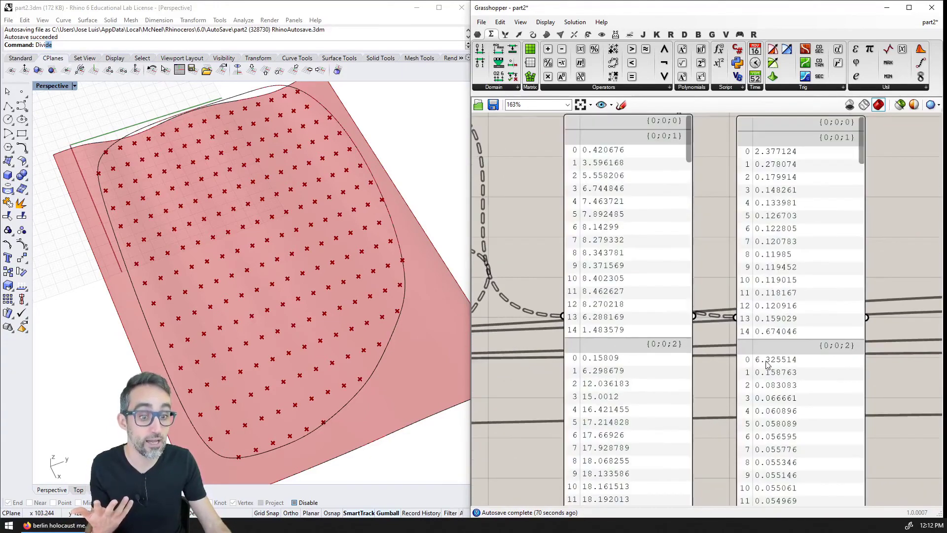
scroll(766, 361, down, 1)
right_drag(774, 359, 714, 351)
scroll(744, 355, down, 1)
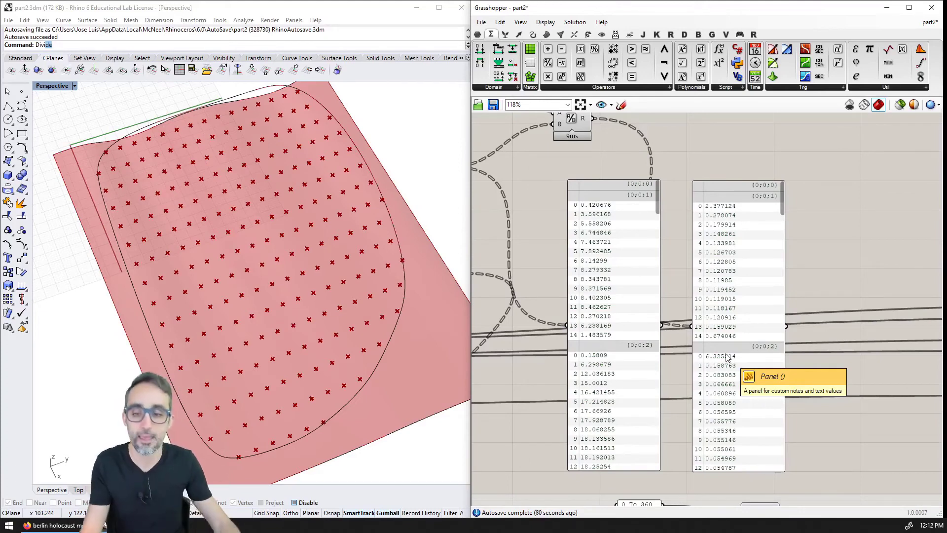
scroll(733, 282, down, 1)
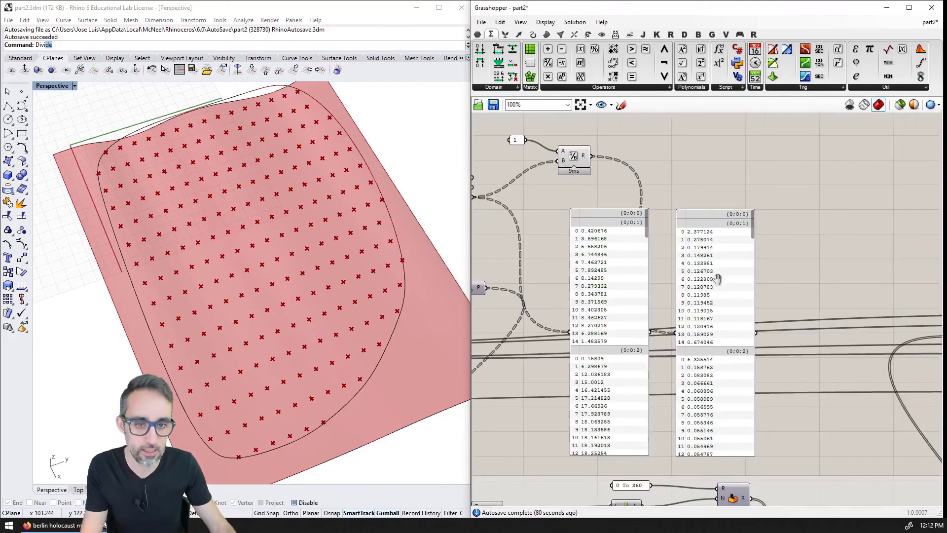
right_drag(710, 282, 739, 269)
scroll(739, 271, down, 1)
right_drag(725, 205, 738, 246)
click(724, 200)
double_click(726, 189)
key(Escape)
right_drag(682, 202, 775, 167)
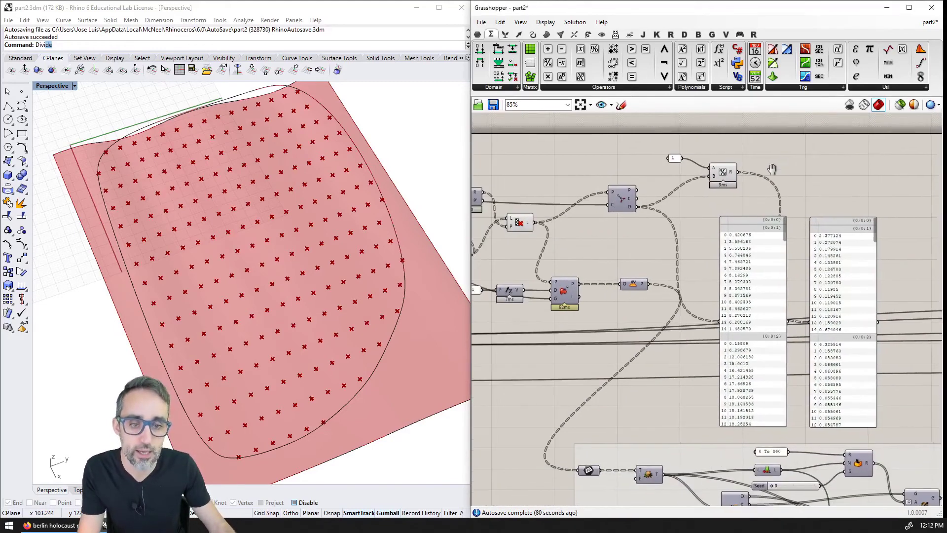
scroll(718, 222, up, 1)
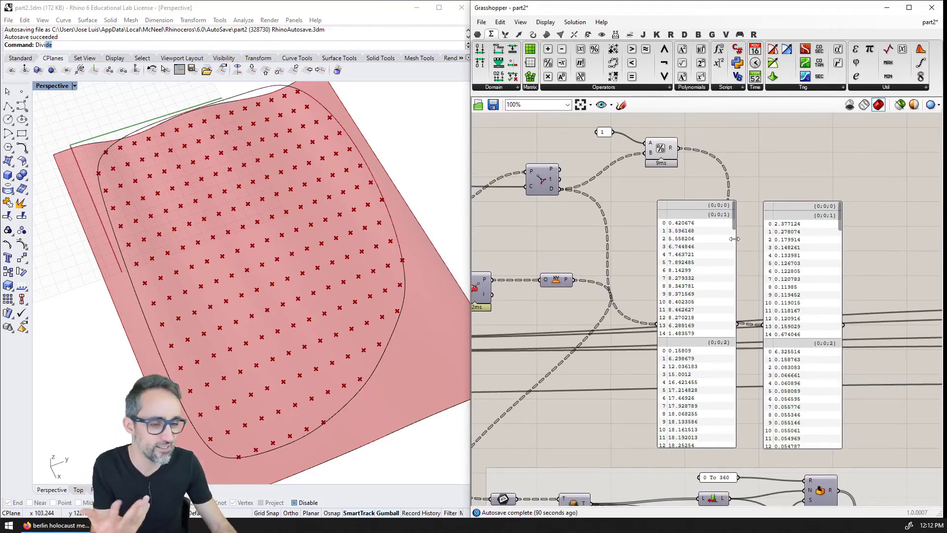
right_drag(735, 239, 753, 290)
double_click(620, 229)
key(Escape)
right_drag(615, 242, 688, 246)
right_drag(559, 266, 611, 269)
Add a Flatten Tree component next to Cull Pattern's output
scroll(619, 261, down, 1)
double_click(583, 212)
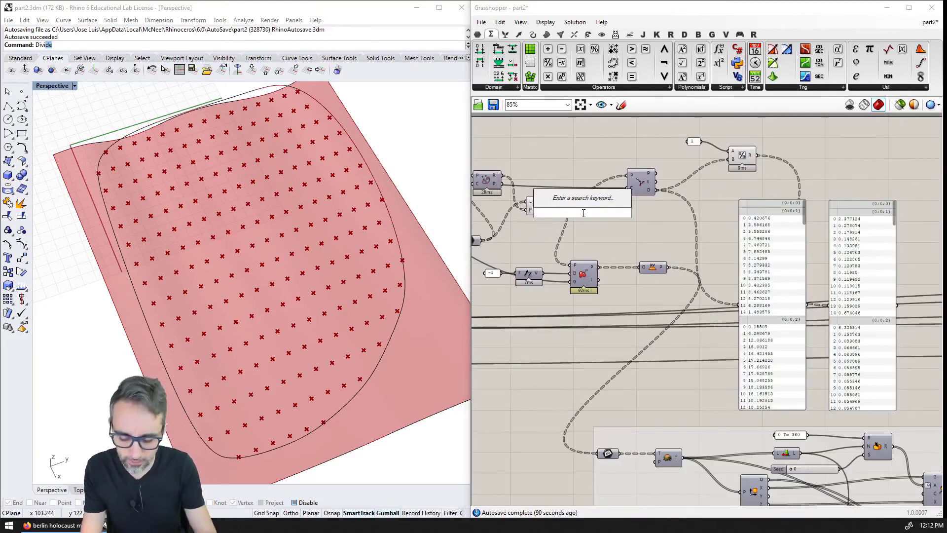
text(flatte)
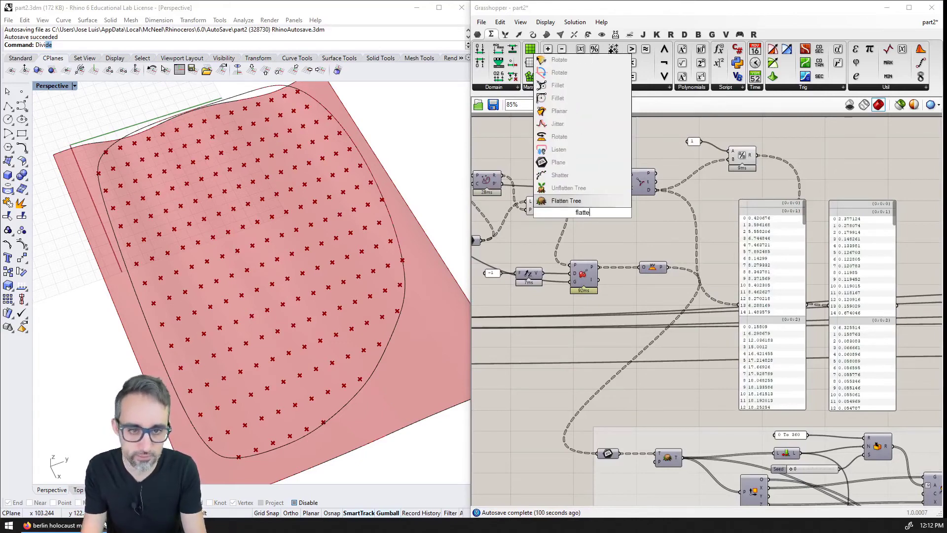
key(Return)
right_drag(655, 336, 650, 259)
scroll(649, 259, down, 2)
scroll(704, 361, up, 1)
scroll(616, 191, up, 2)
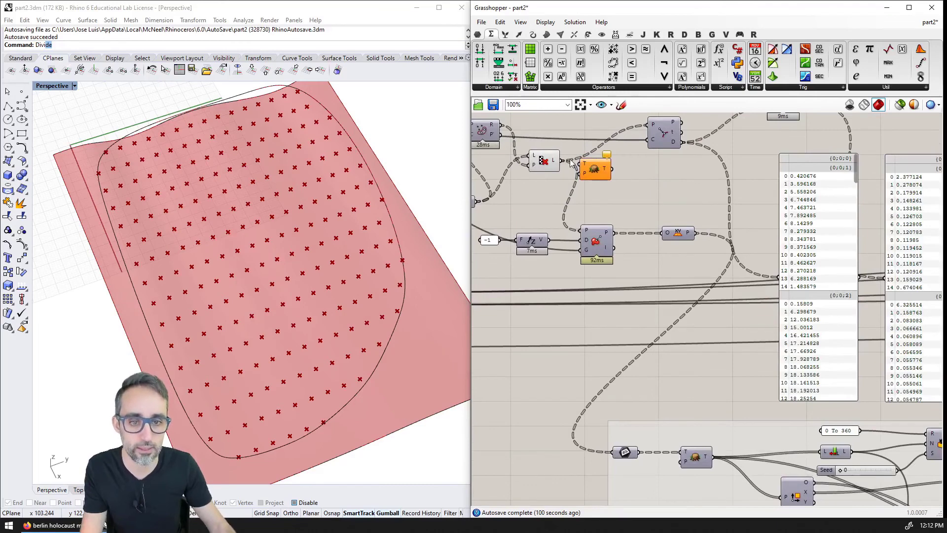
Try connecting Cull Pattern's output to Flatten Tree's T input and undo the connection
drag(562, 161, 602, 184)
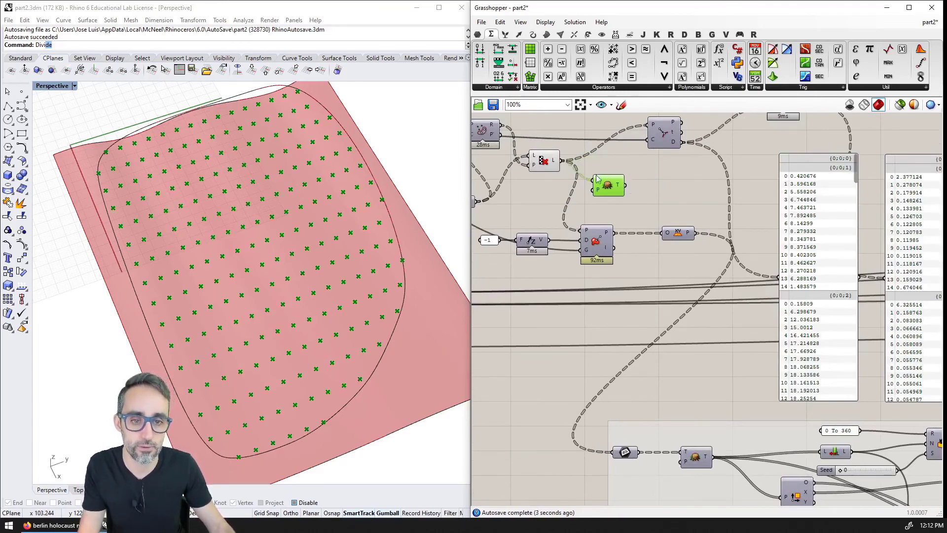
key(ctrl+z)
key(ctrl+z)
key(ctrl+z)
key(ctrl+z)
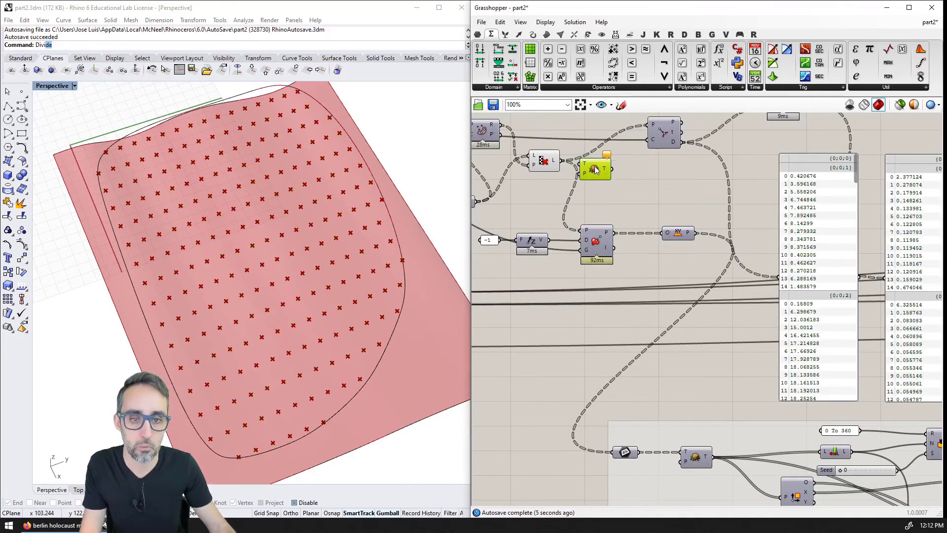
Insert Flatten Tree after Cull Pattern by moving its outgoing wires to Flatten Tree's output and connecting Cull Pattern's L to T
ctrl+shift+drag(561, 161, 632, 173)
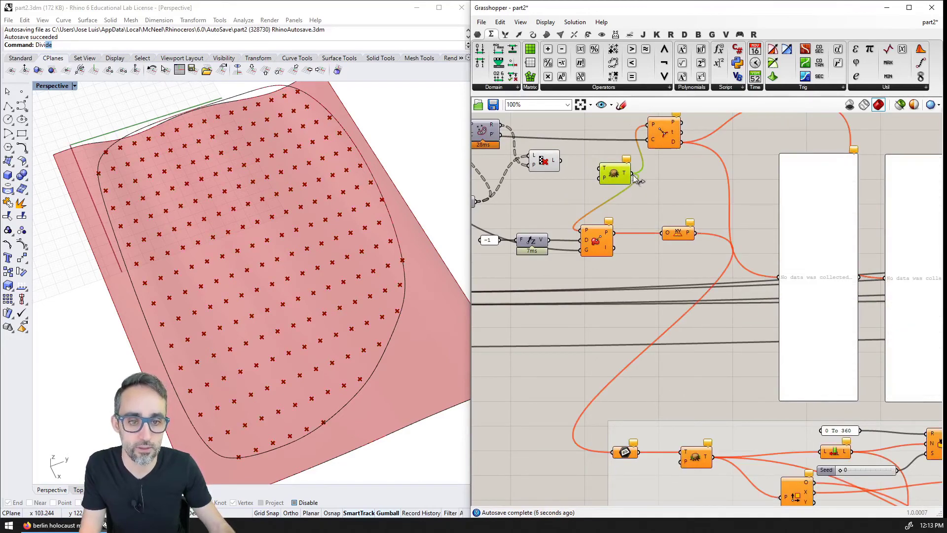
drag(560, 160, 589, 164)
right_drag(632, 163, 546, 216)
scroll(546, 217, down, 1)
scroll(661, 237, up, 1)
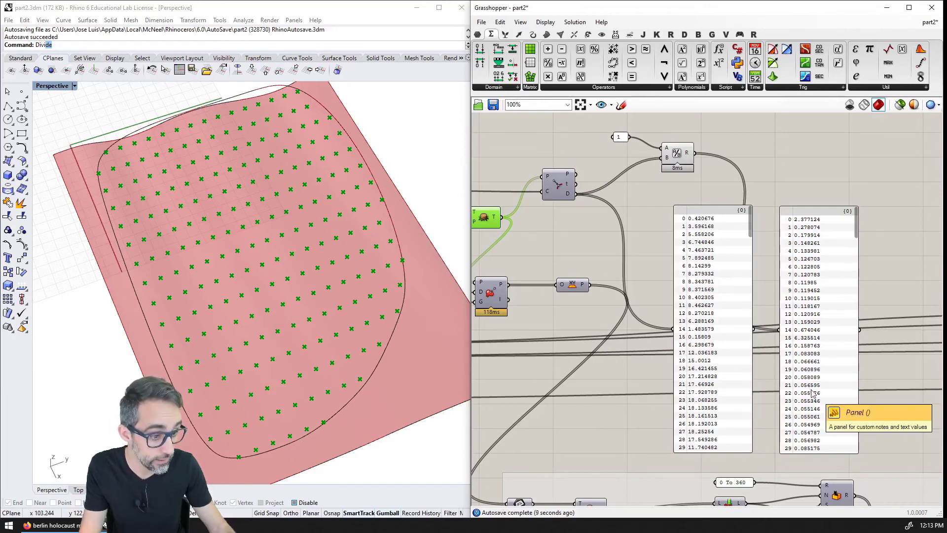
right_drag(801, 274, 793, 334)
Add a List Length component above Curve Closest Point and connect Flatten Tree's output to its L input
right_drag(707, 197, 750, 236)
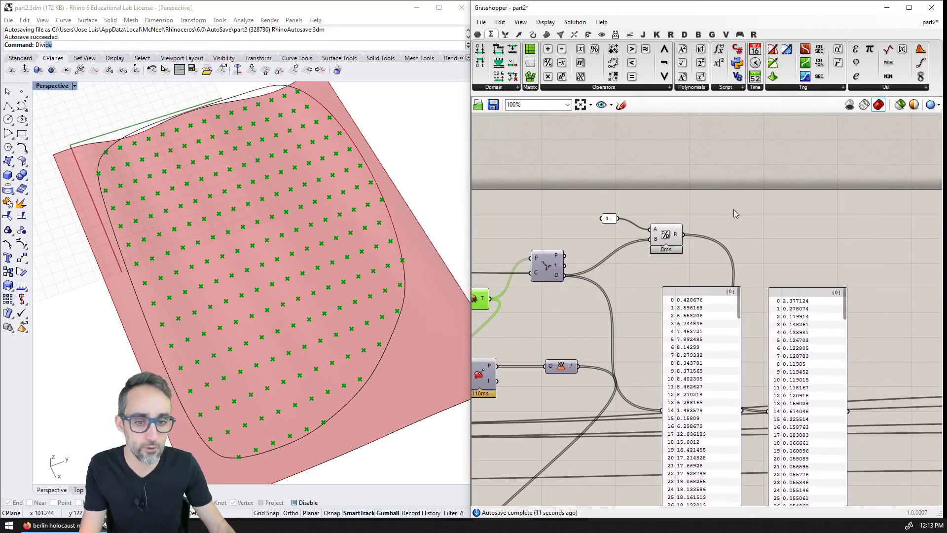
double_click(731, 211)
text(lengt)
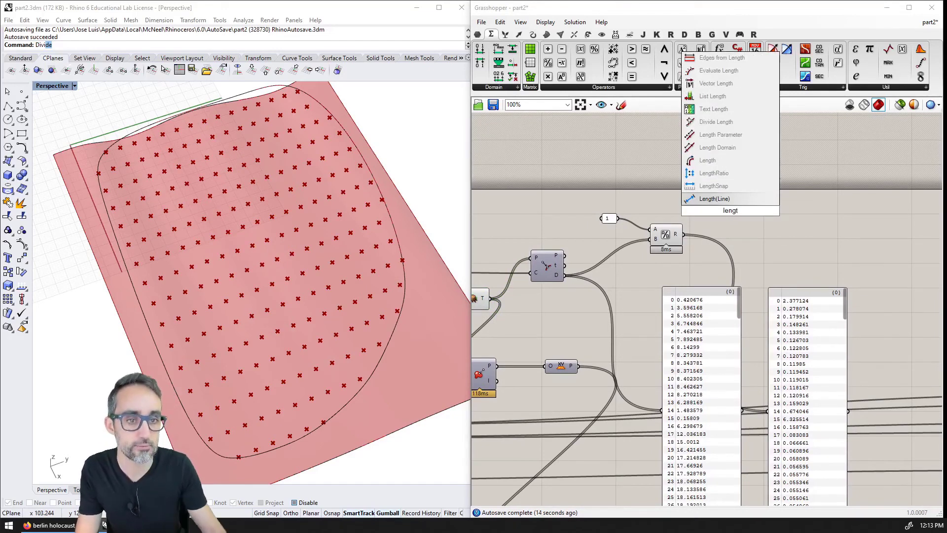
click(713, 96)
drag(697, 205, 543, 212)
drag(490, 299, 539, 173)
click(596, 162)
scroll(614, 142, down, 1)
right_drag(599, 181, 613, 196)
Add a Random component beside List Length and connect List Length's output to Random's N input
scroll(614, 143, up, 1)
double_click(652, 175)
text(random)
key(Return)
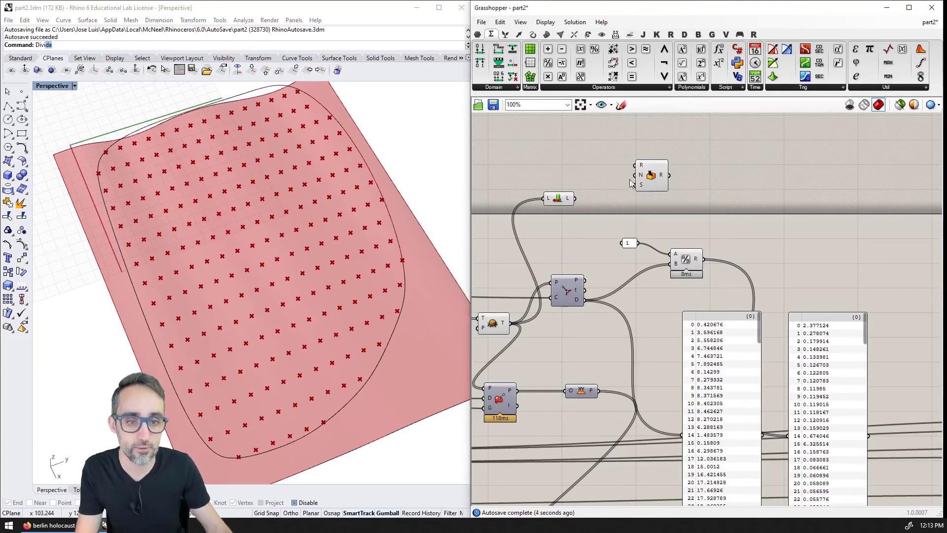
click(656, 184)
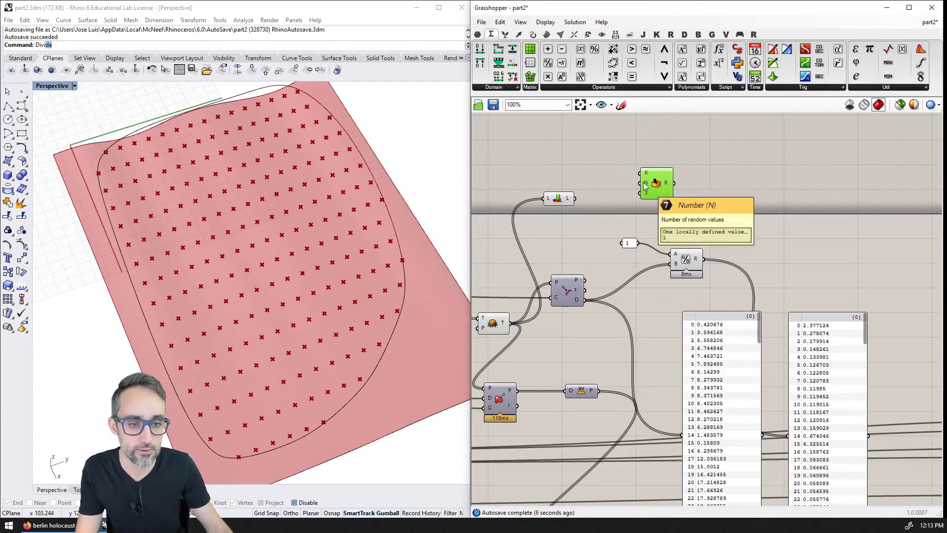
drag(574, 198, 653, 201)
Add a number slider set to 1 below List Length and connect it to Random's S seed input
double_click(591, 220)
text(10)
key(Return)
drag(631, 219, 640, 209)
drag(616, 220, 560, 220)
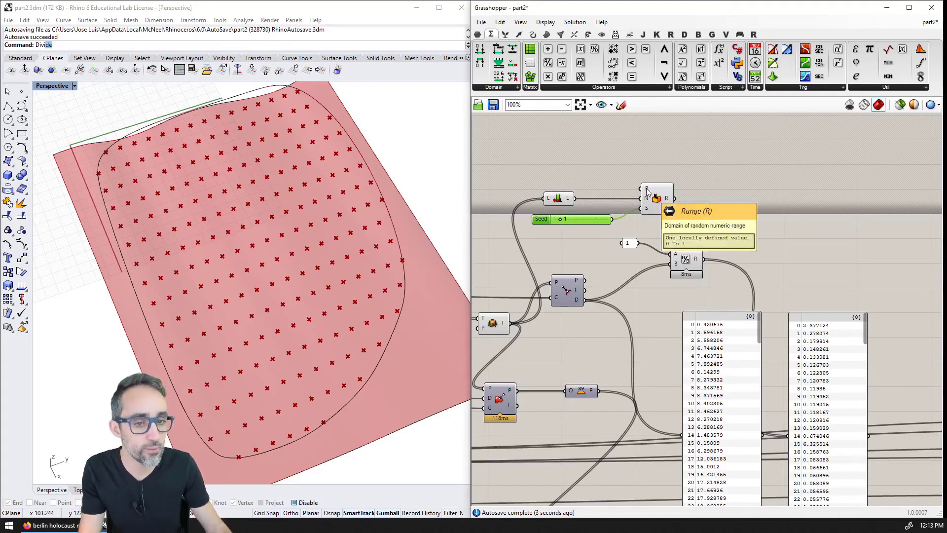
Add a number slider with the value 100.00 above List Length
click(566, 148)
double_click(545, 154)
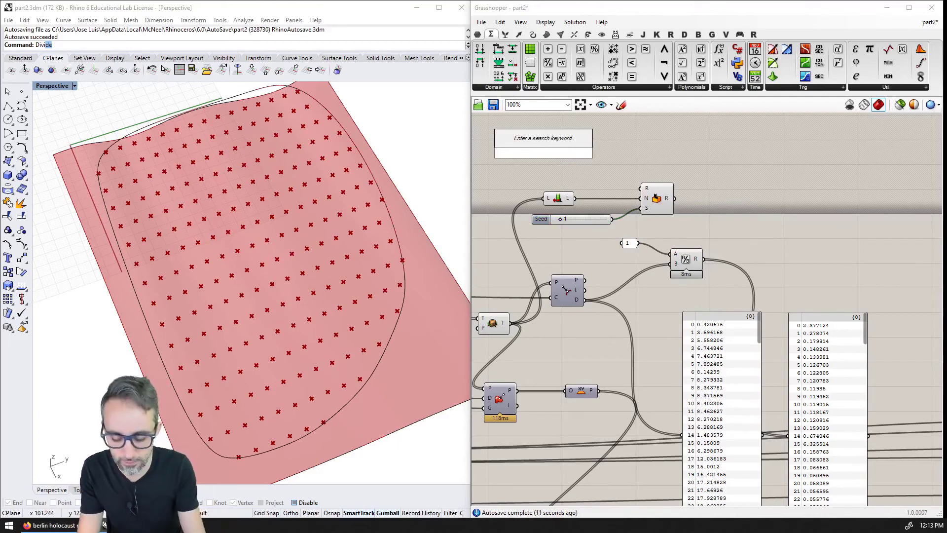
text(line)
key(BackSpace)
key(BackSpace)
key(BackSpace)
key(BackSpace)
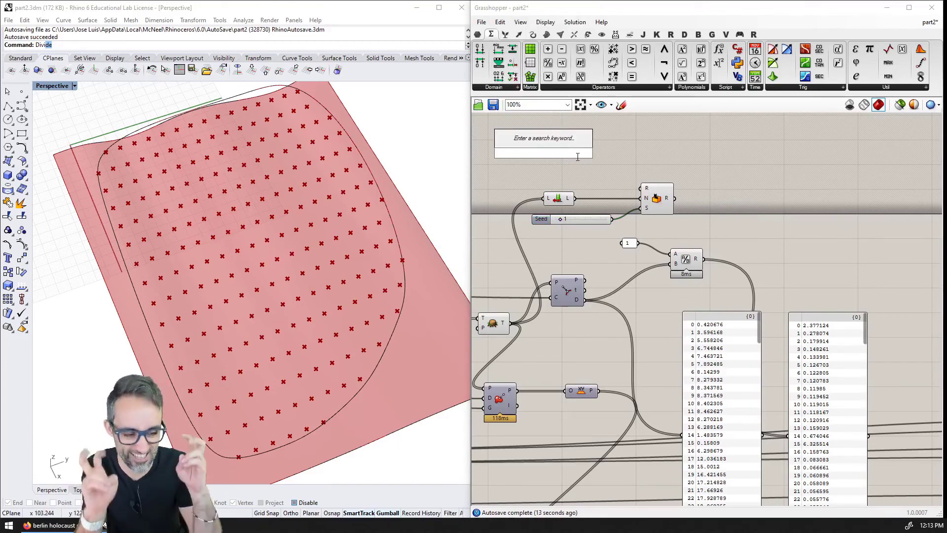
text(100)
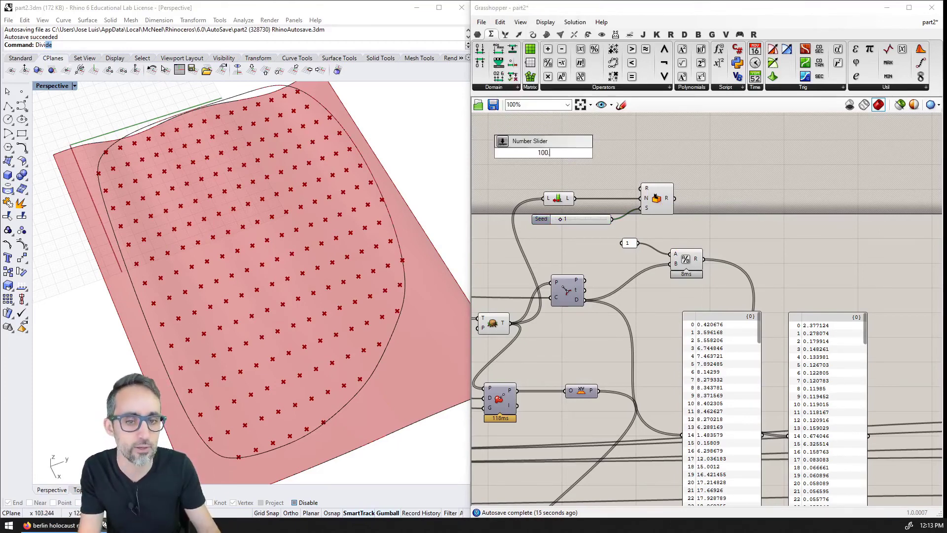
key(Return)
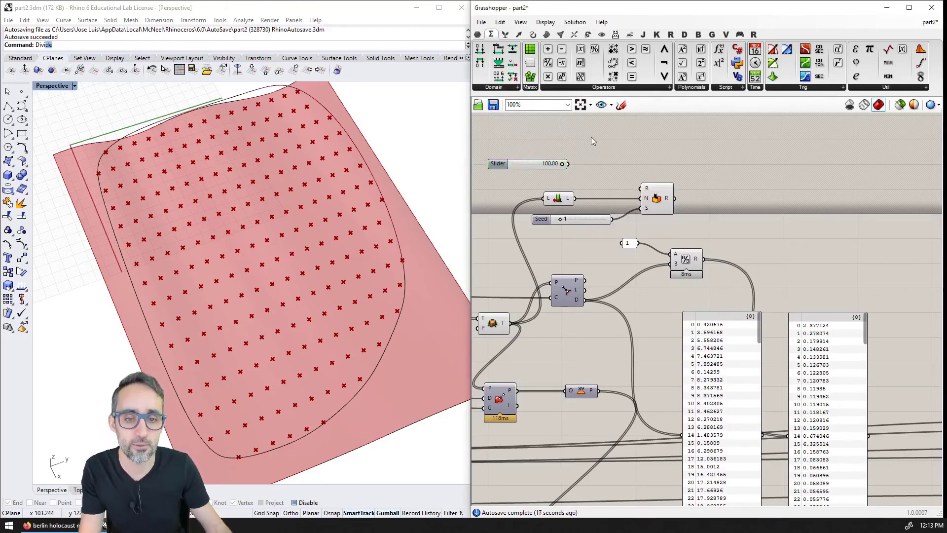
Add a Construct Domain component beside the 100.00 slider
double_click(592, 140)
text(domain)
key(Up)
key(Up)
key(Up)
key(Down)
key(Down)
key(Up)
key(Up)
key(Up)
key(Up)
key(Return)
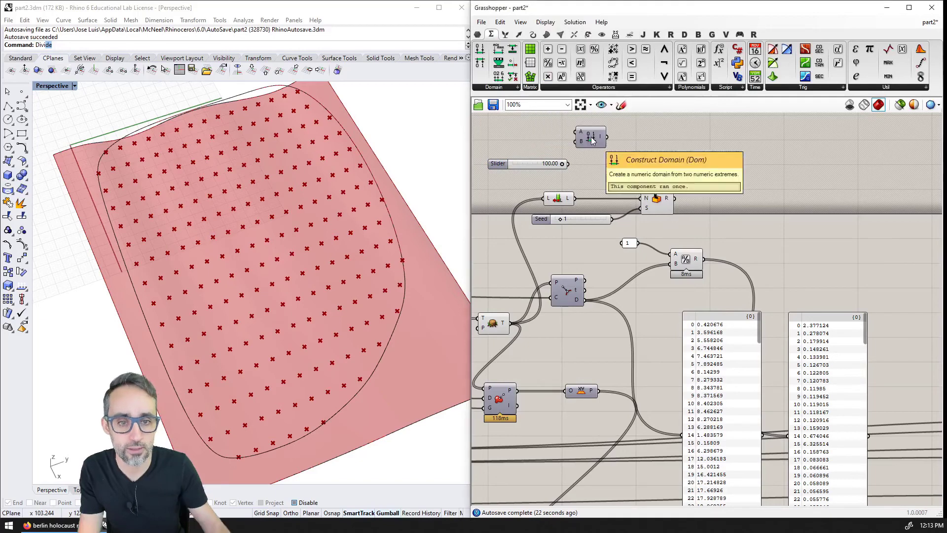
Connect the 100.00 slider to Construct Domain's B input and the resulting domain to Random's R input
mouse_move(583, 135)
drag(584, 134, 609, 164)
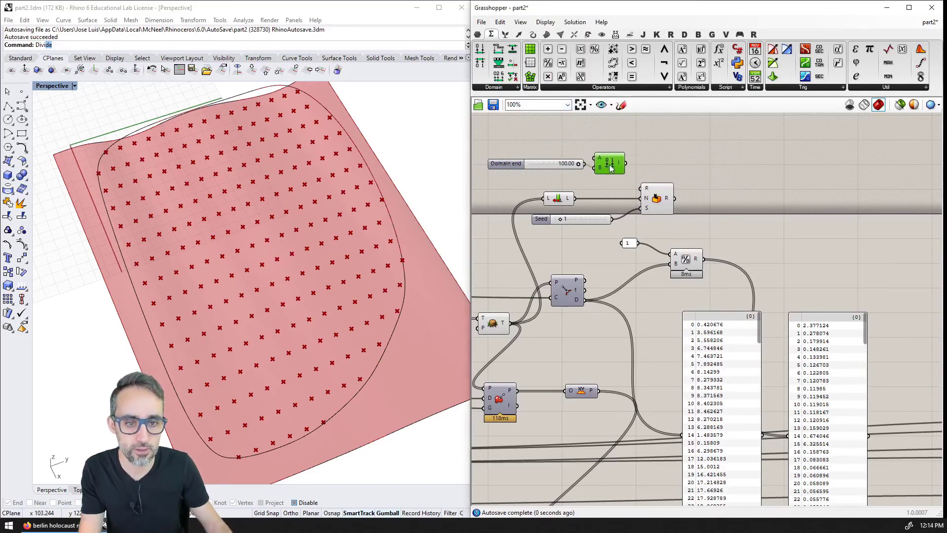
right_drag(743, 196, 688, 181)
Duplicate the reciprocals panel, place the copy beside it, and connect Random's R output to the copy
double_click(687, 181)
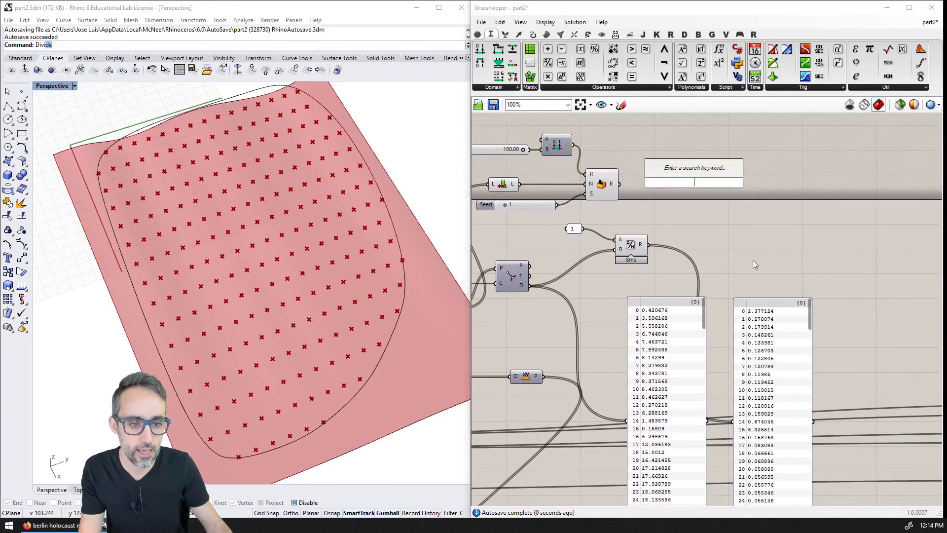
right_drag(776, 292, 730, 268)
click(740, 315)
key(ctrl+c)
key(ctrl+v)
drag(743, 318, 835, 323)
drag(572, 160, 784, 398)
Compare the random values with the reciprocals in the neighbouring panels and check the Random and Division components that supply them
right_drag(802, 259, 763, 163)
scroll(774, 185, up, 1)
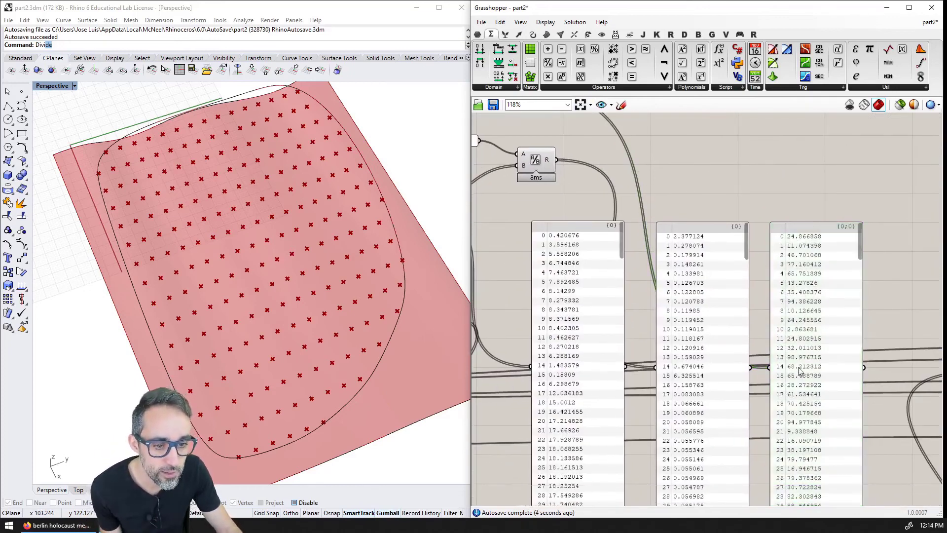
click(791, 333)
right_drag(788, 356, 789, 334)
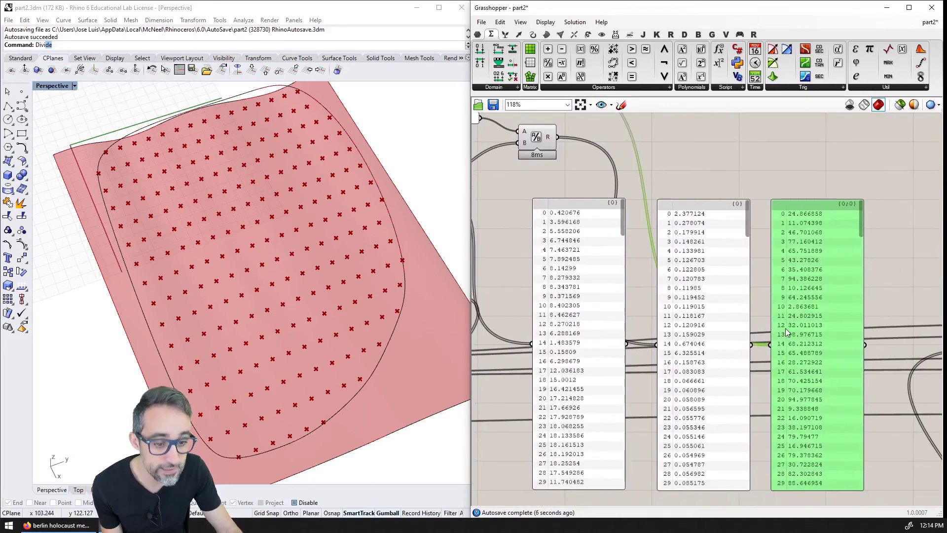
right_drag(744, 157, 801, 238)
scroll(747, 211, down, 1)
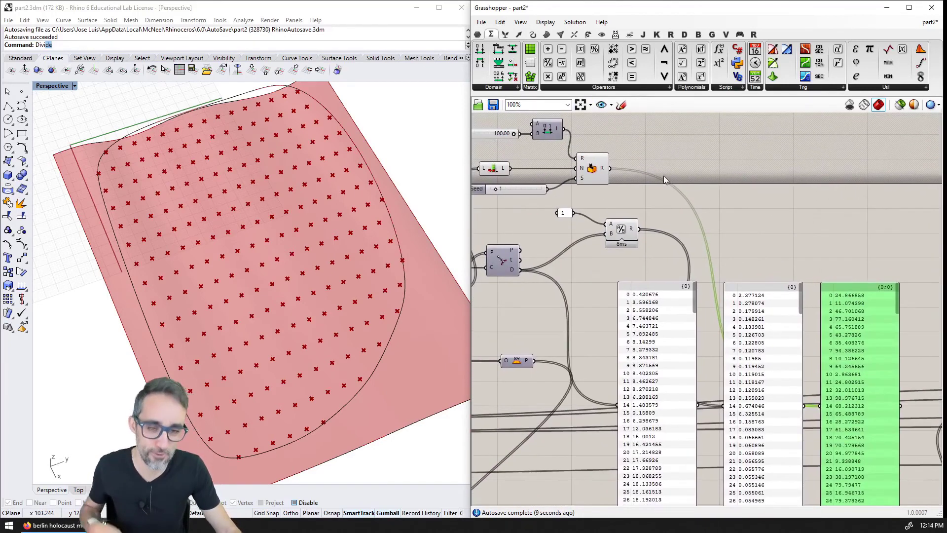
right_drag(612, 159, 657, 165)
right_drag(735, 179, 659, 172)
scroll(709, 182, down, 1)
drag(664, 147, 538, 202)
click(669, 134)
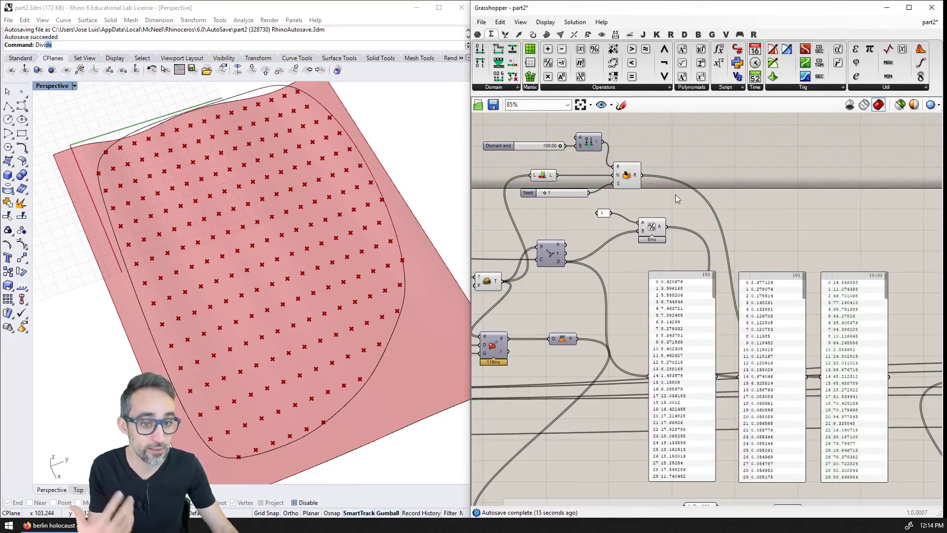
scroll(674, 203, up, 1)
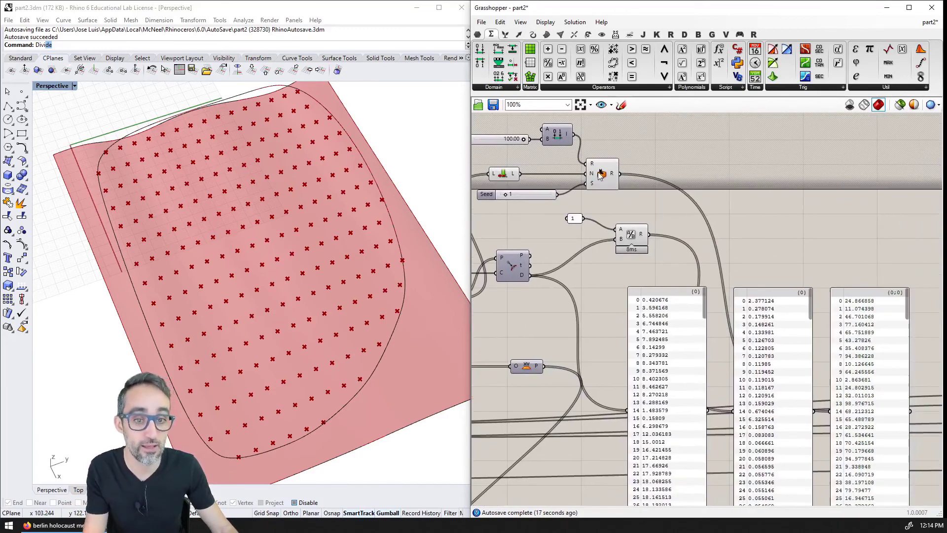
click(601, 175)
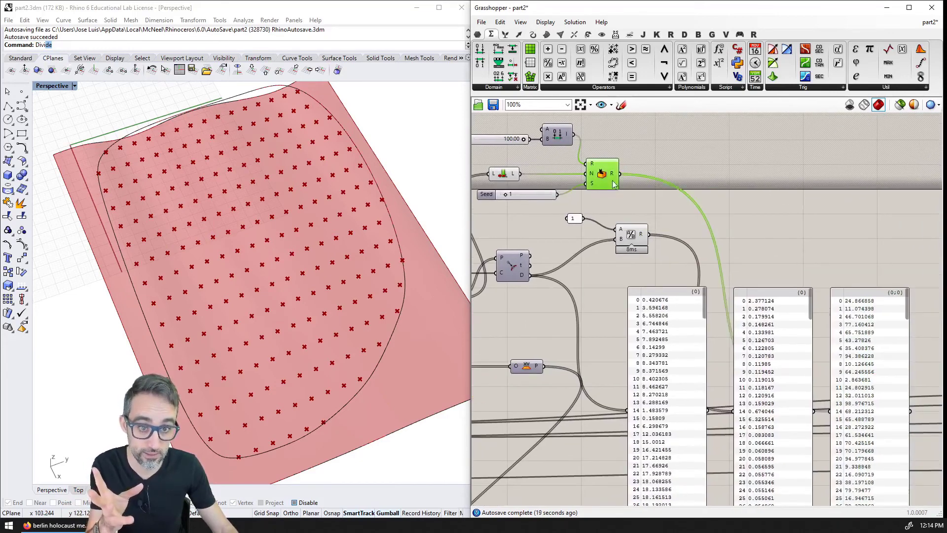
click(631, 234)
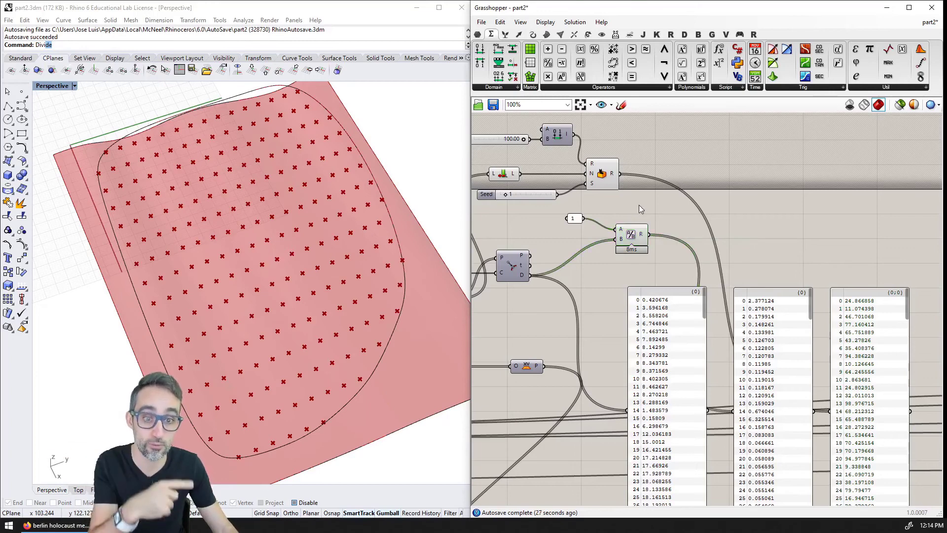
Add a Smaller Than component to the right of Random
double_click(745, 184)
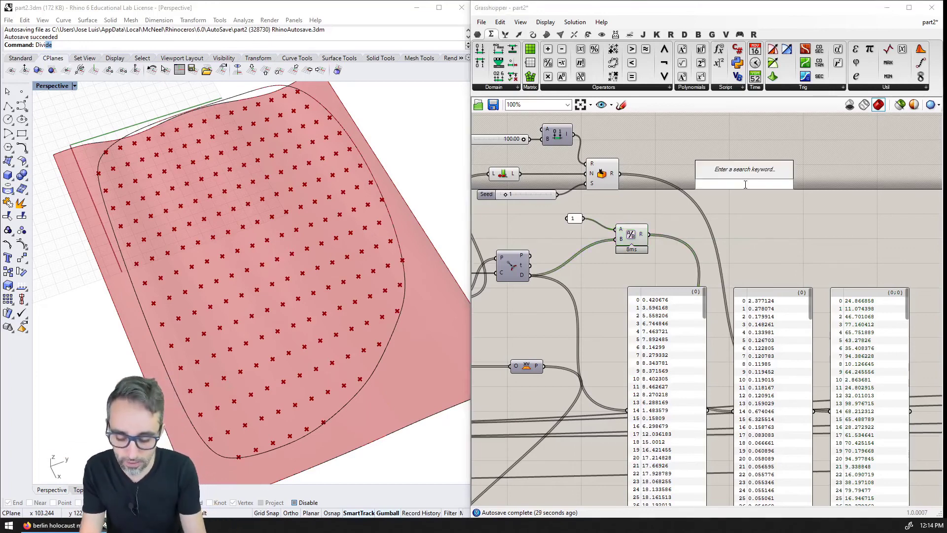
text(great)
key(BackSpace)
key(BackSpace)
key(BackSpace)
key(BackSpace)
key(BackSpace)
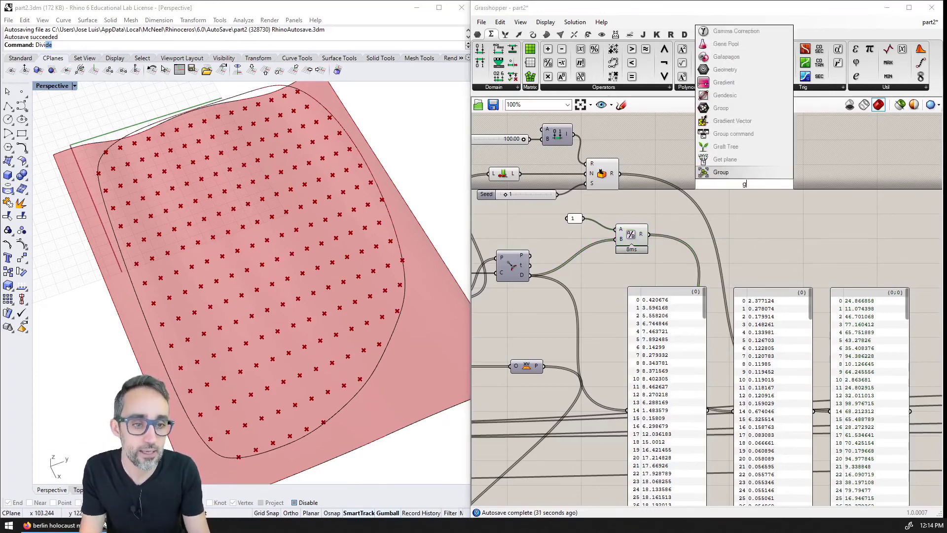
text(greate)
key(BackSpace)
key(BackSpace)
key(BackSpace)
key(BackSpace)
key(BackSpace)
key(BackSpace)
text(small)
key(Return)
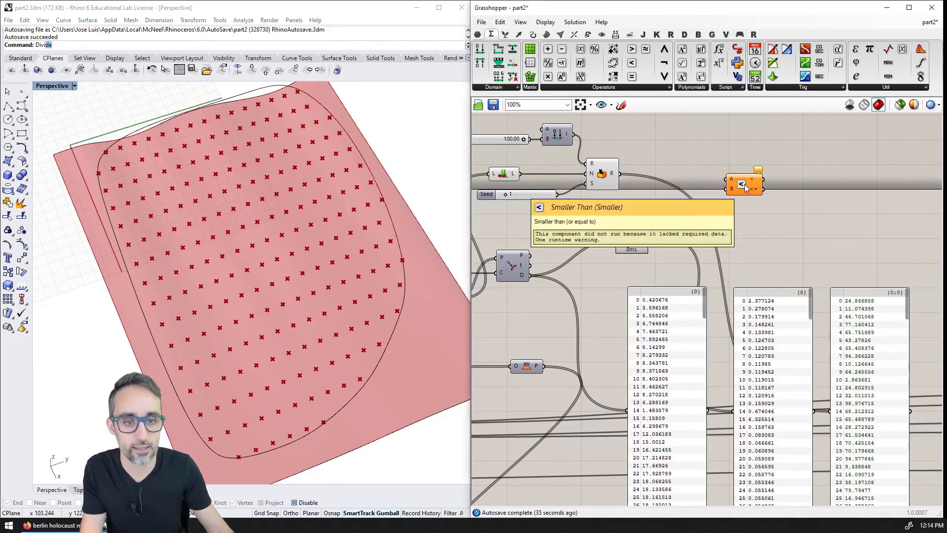
Place Smaller Than beside Division and connect Random's R output to its A input and Division's R output to its B input
drag(620, 174, 675, 225)
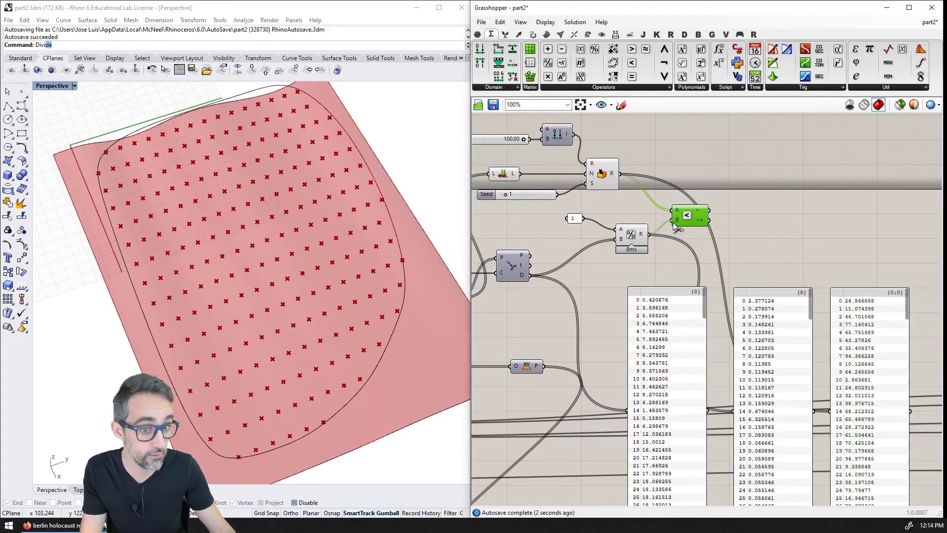
mouse_move(703, 214)
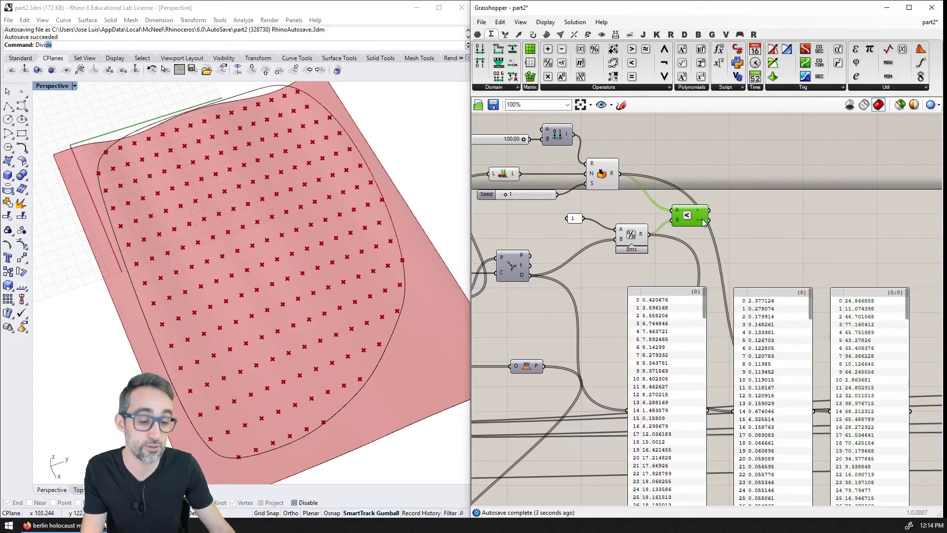
Add a Cull Pattern component beyond Smaller Than, connecting the flattened points to its L input and the < output to its P input
right_drag(549, 256, 671, 248)
scroll(670, 247, down, 1)
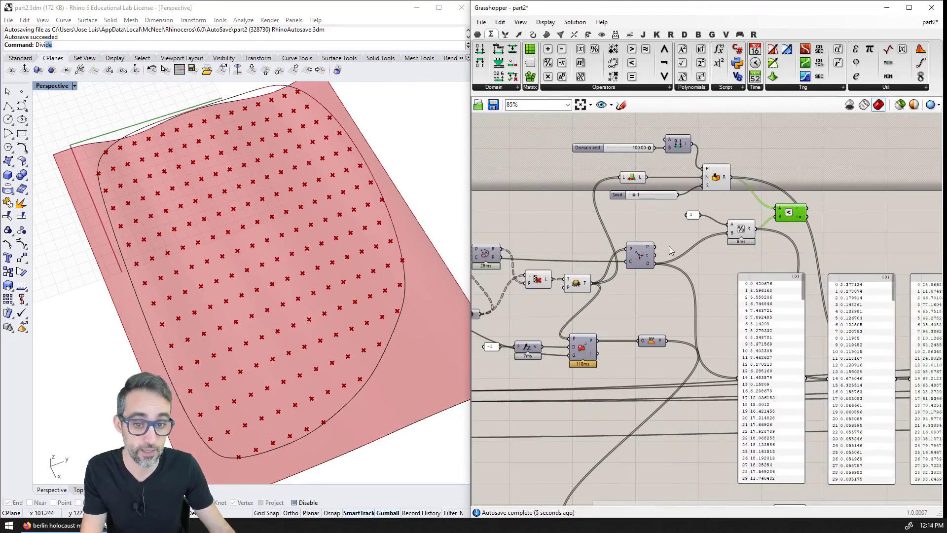
right_drag(628, 296, 688, 277)
click(598, 262)
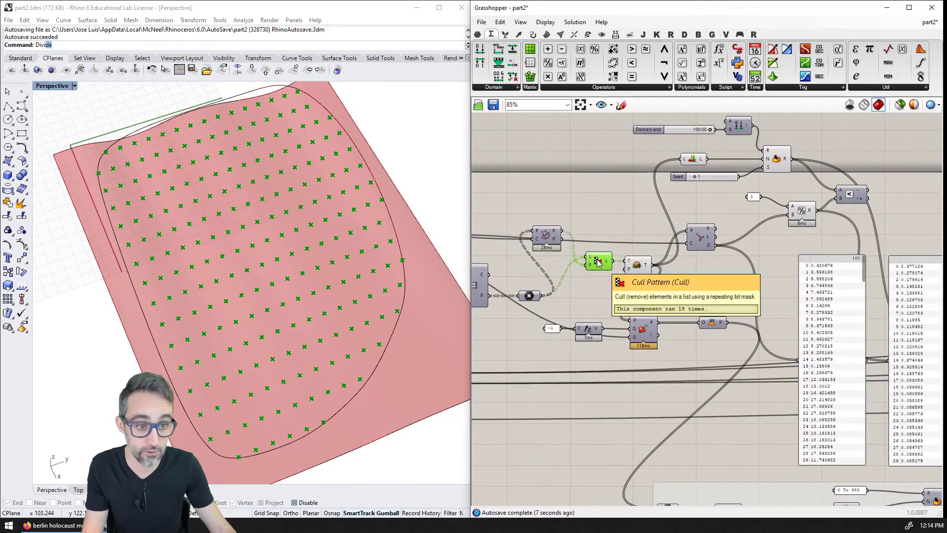
right_drag(934, 182, 864, 194)
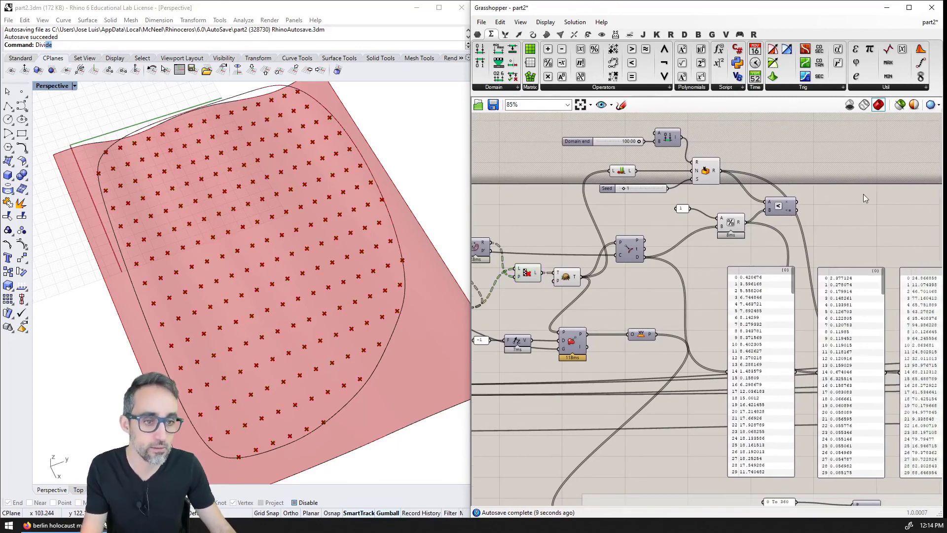
double_click(864, 194)
text(cull)
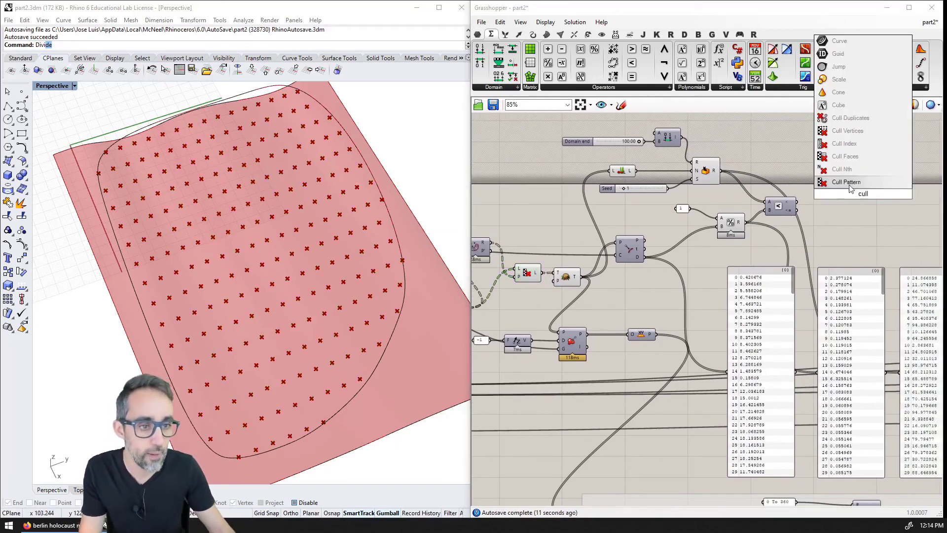
click(849, 186)
drag(861, 196, 848, 193)
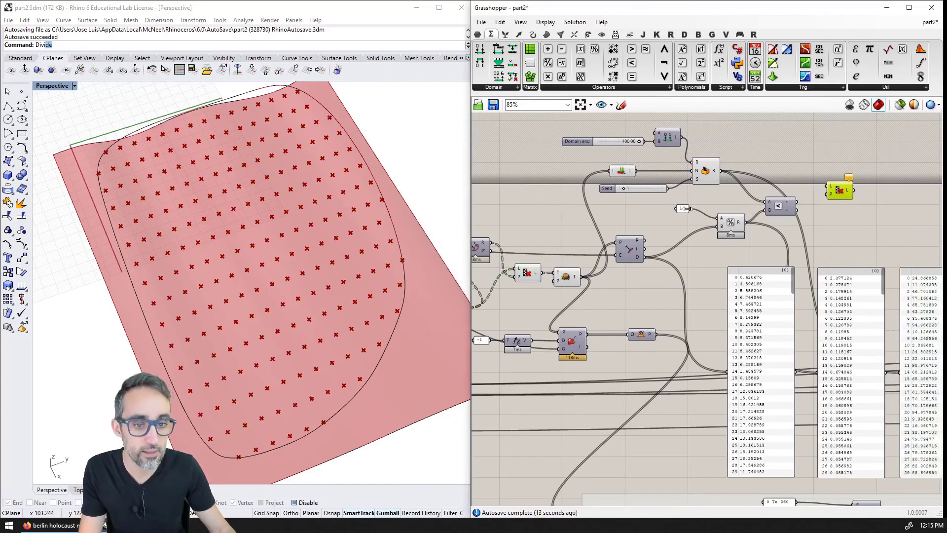
drag(581, 276, 829, 186)
right_drag(849, 194, 746, 216)
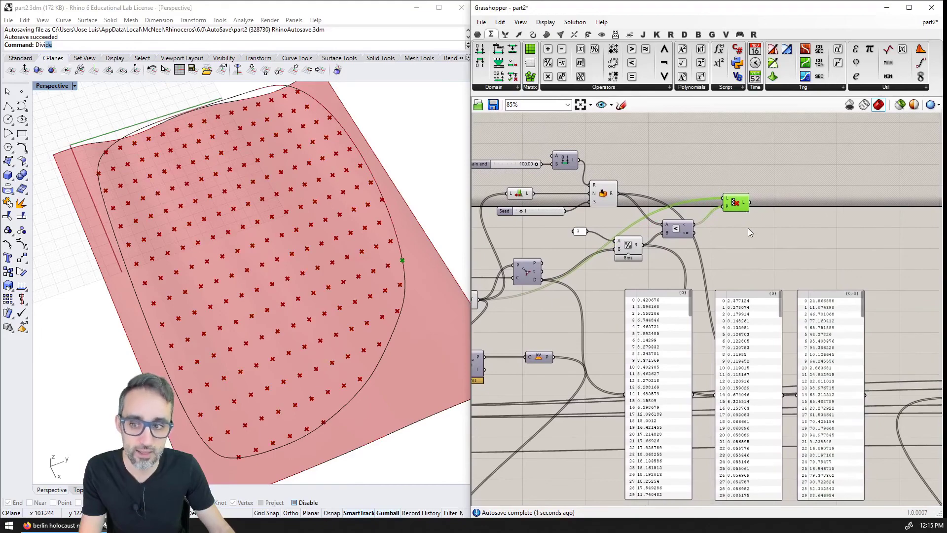
Check the pattern values reaching the new Cull Pattern, move it slightly away, and delete the Smaller Than component
scroll(735, 206, up, 3)
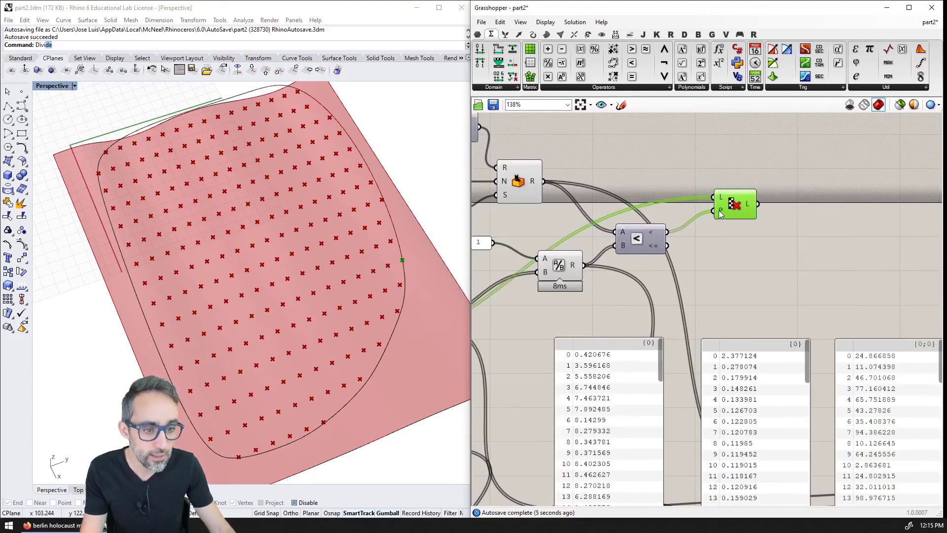
mouse_move(721, 209)
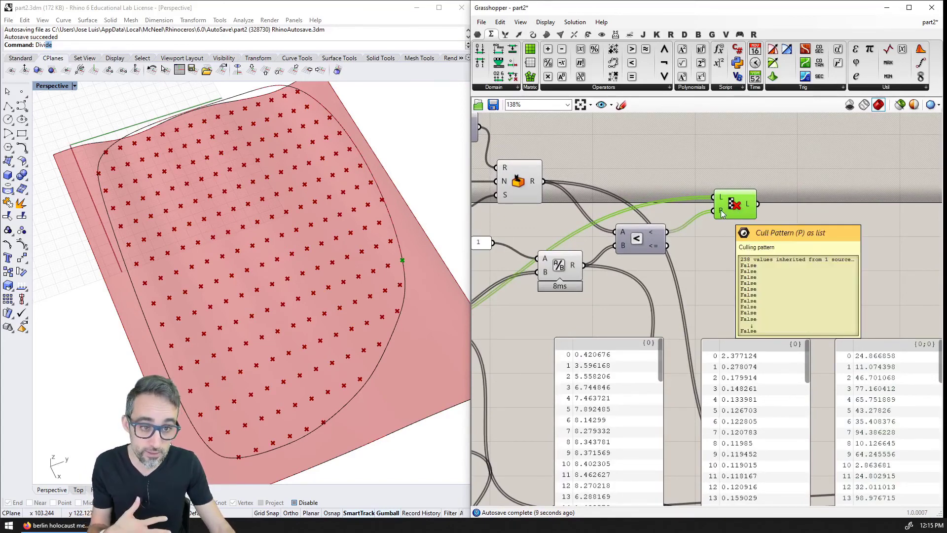
drag(732, 208, 747, 192)
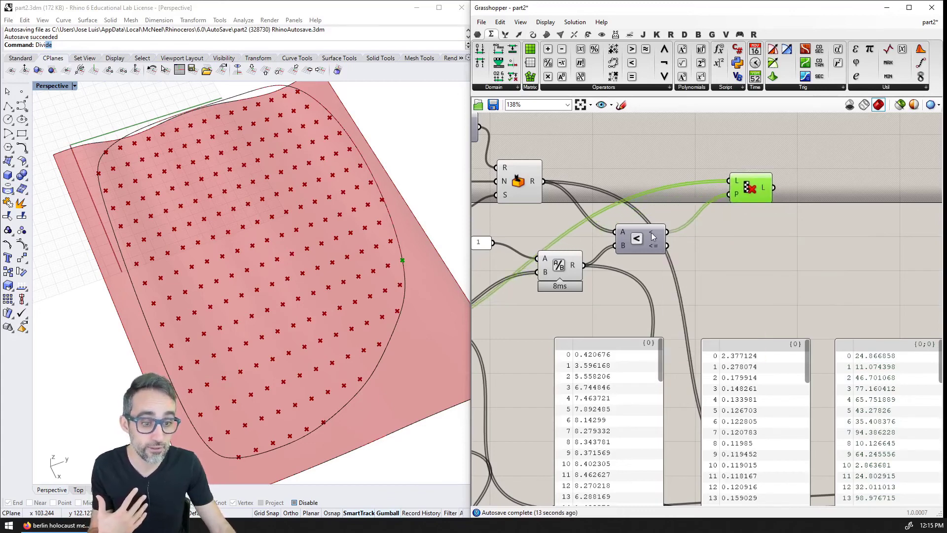
mouse_move(655, 236)
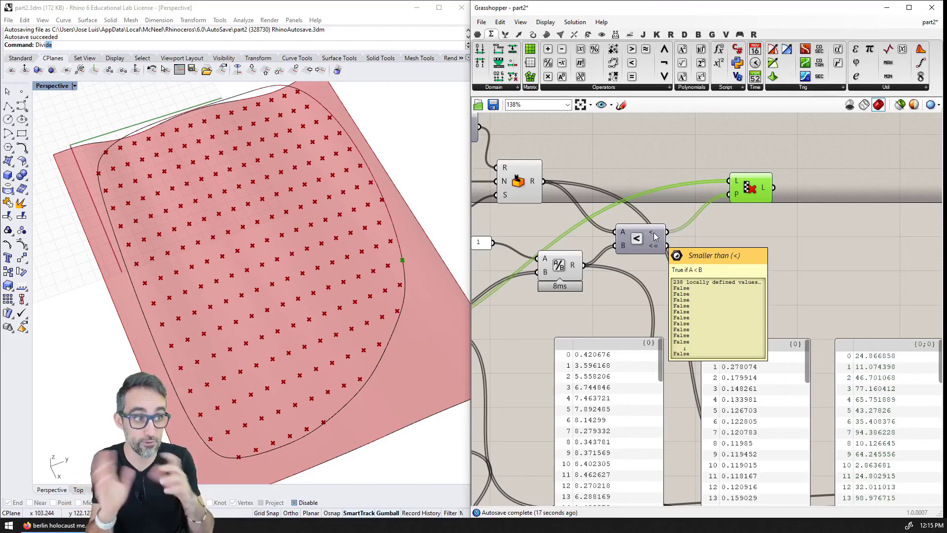
click(641, 240)
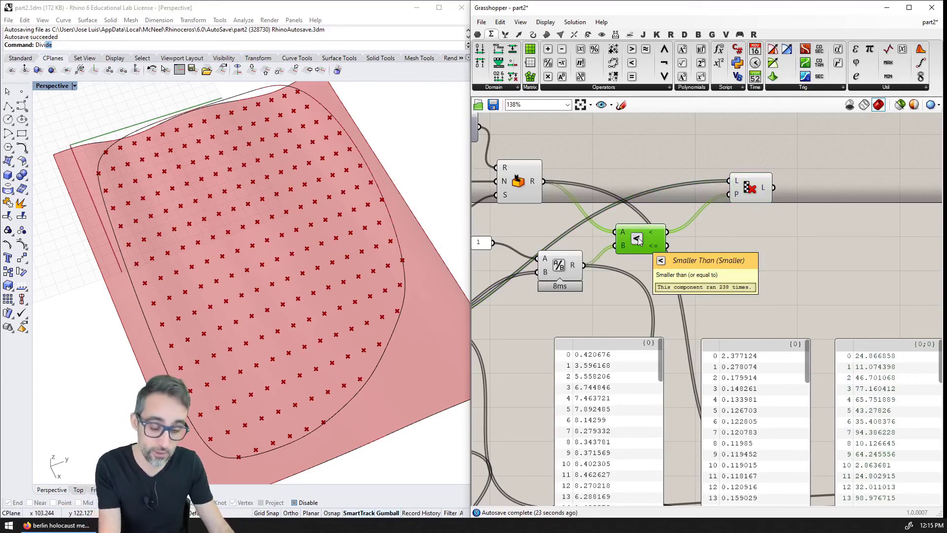
key(Delete)
double_click(636, 241)
text(greater)
key(ctrl+a)
text(bigger)
click(676, 291)
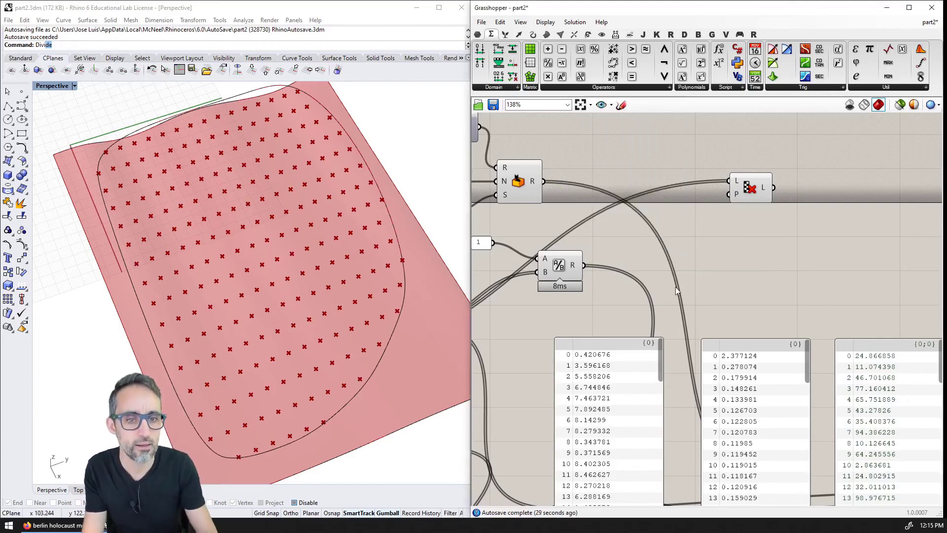
Add a Larger Than component comparing Random's R output with Division's R output, and connect its > output to Cull Pattern's P input
click(647, 88)
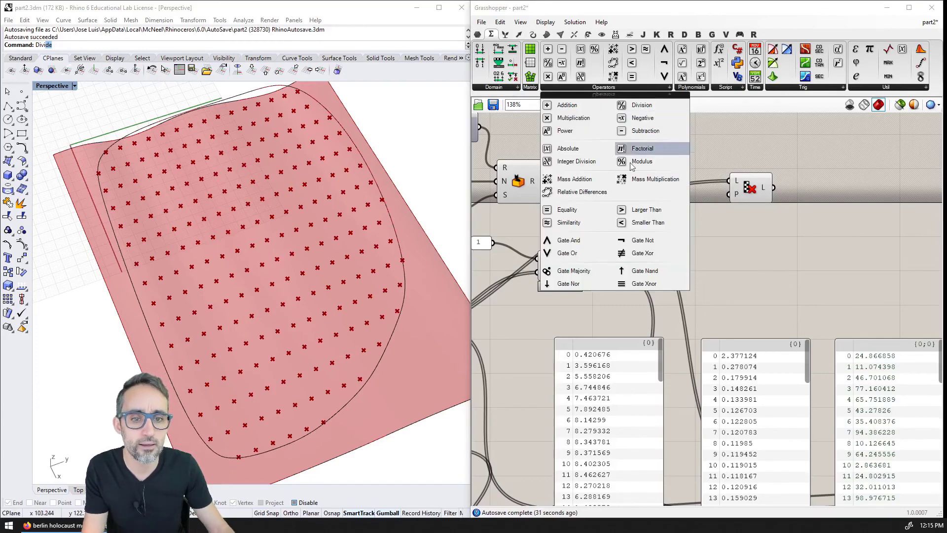
drag(642, 209, 644, 211)
drag(544, 181, 645, 221)
drag(585, 265, 766, 194)
Compare the two Cull Pattern components and examine Random's values and the new culled point list
scroll(537, 255, down, 2)
right_drag(537, 255, 673, 233)
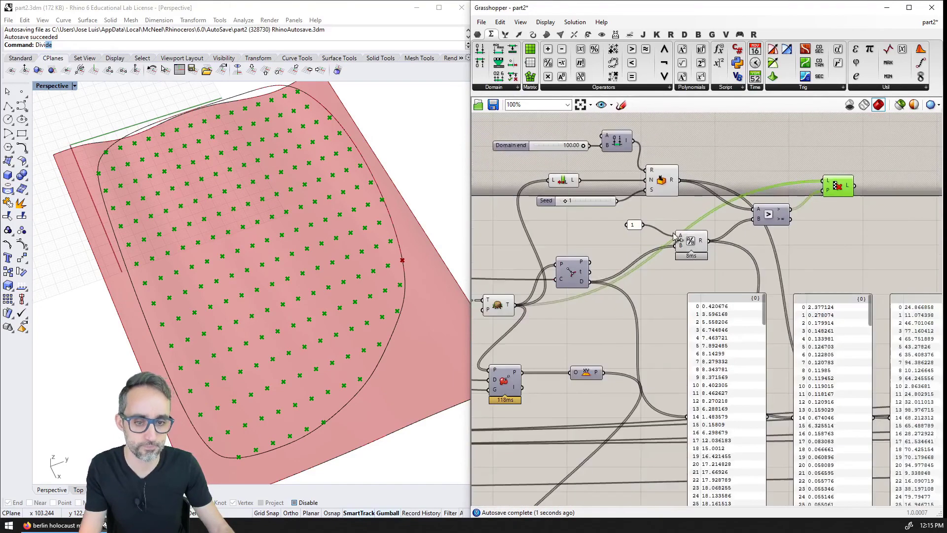
scroll(605, 185, down, 3)
click(539, 258)
click(514, 258)
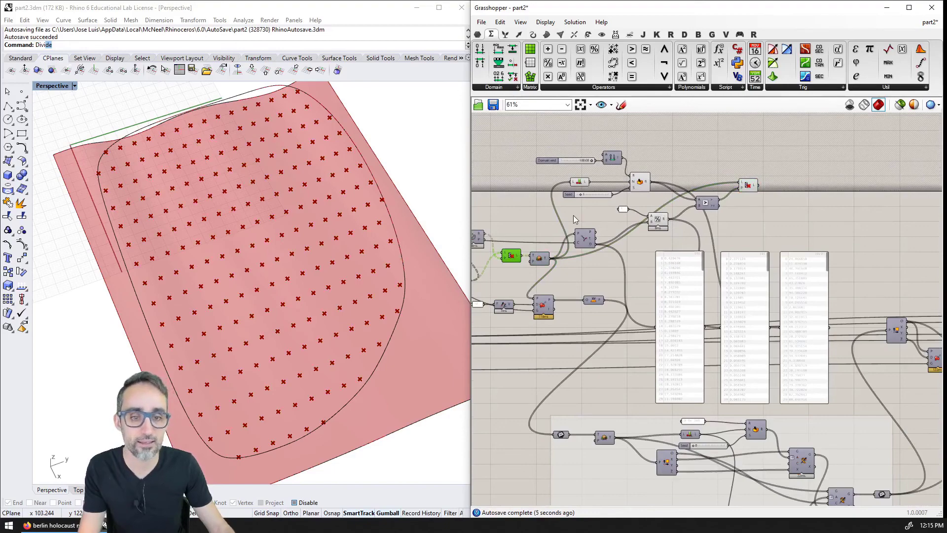
scroll(675, 160, up, 2)
scroll(754, 195, up, 2)
mouse_move(572, 185)
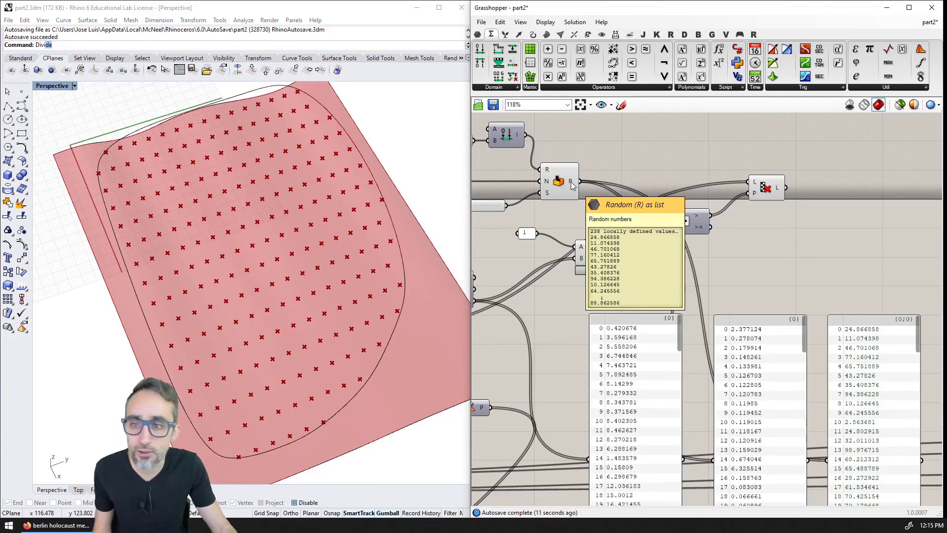
mouse_move(782, 189)
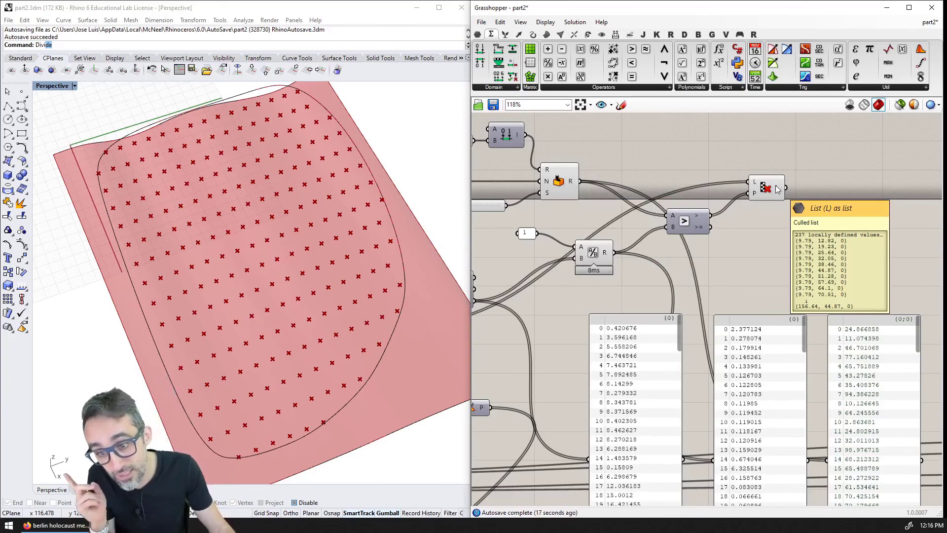
scroll(681, 201, down, 3)
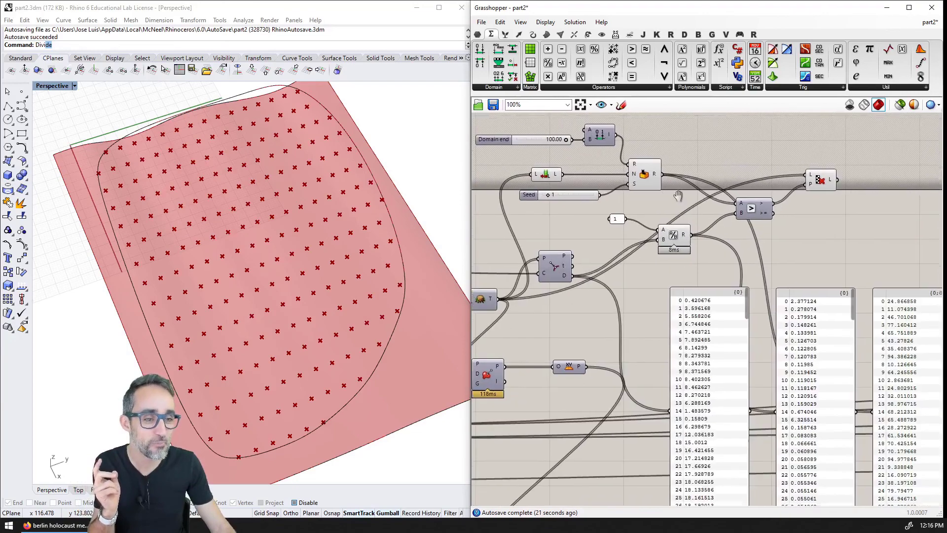
scroll(684, 200, down, 2)
scroll(619, 177, up, 1)
Try to align the Domain end slider with the Construct Domain component and undo the alignment
click(602, 140)
shift+click(570, 146)
click(569, 127)
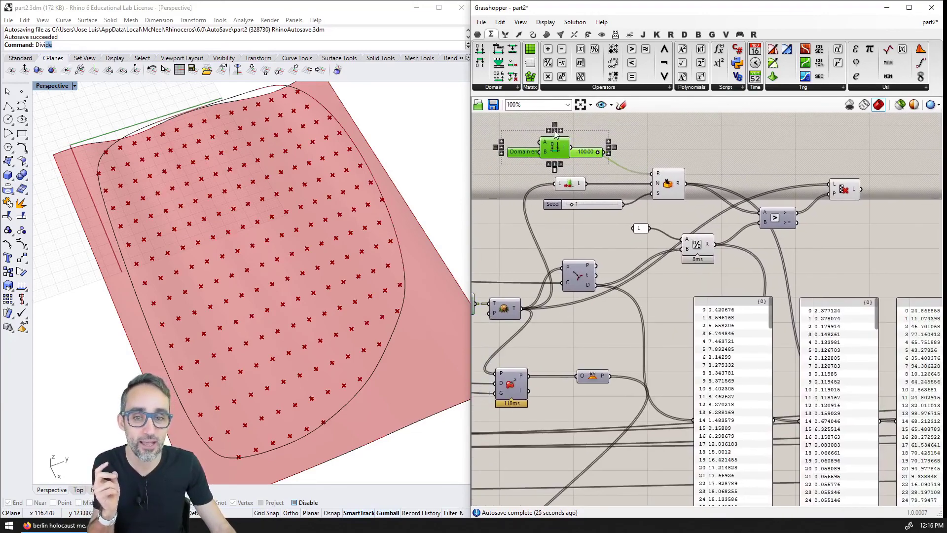
click(618, 128)
key(ctrl+z)
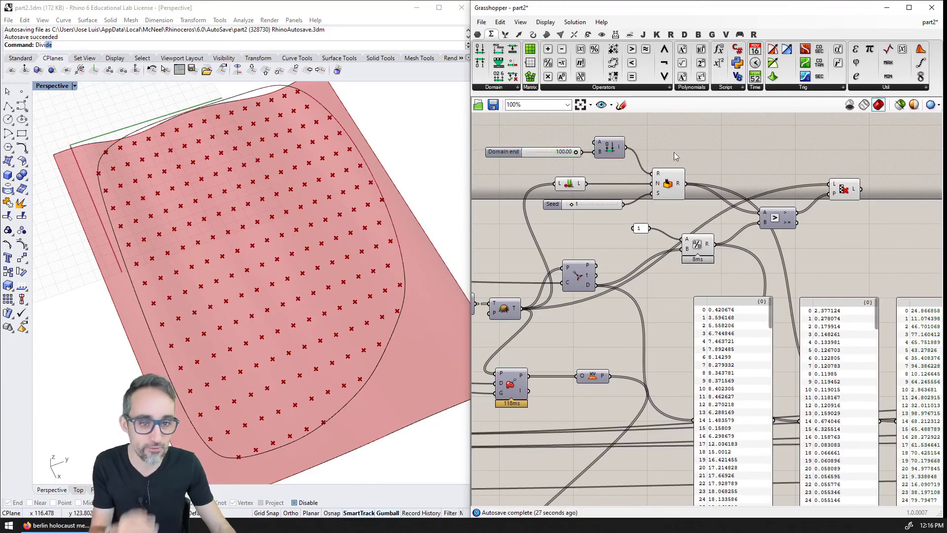
Set the Domain end slider to 2.00 and inspect the culled points near the boundary in the Perspective view
drag(576, 152, 526, 153)
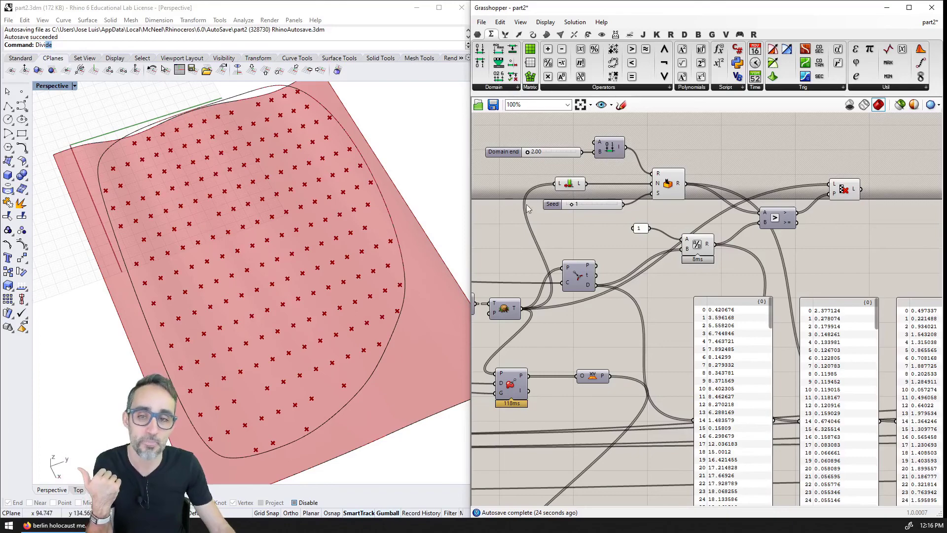
right_drag(421, 207, 356, 221)
scroll(356, 221, up, 2)
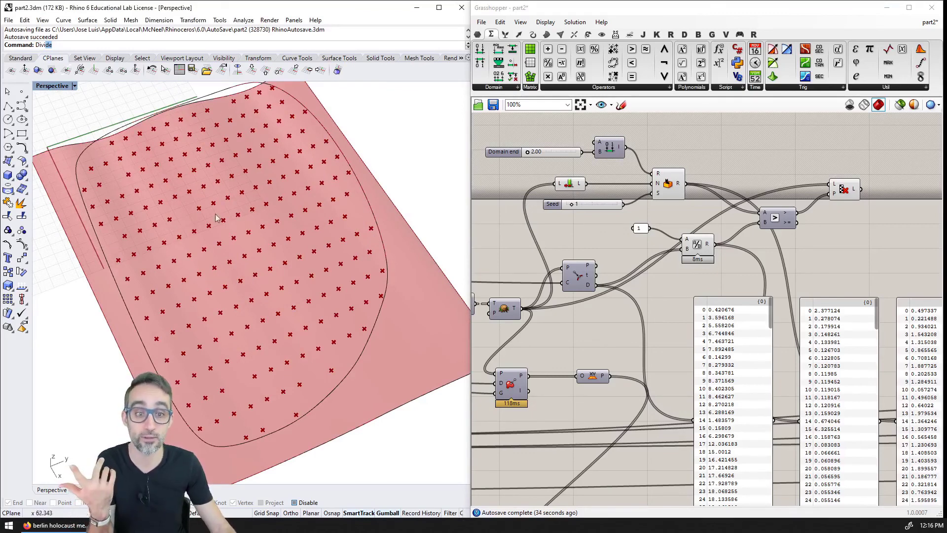
Try a Seed of 0 for the Random component and settle on 5
right_drag(554, 207, 564, 213)
scroll(564, 213, up, 1)
drag(584, 210, 574, 210)
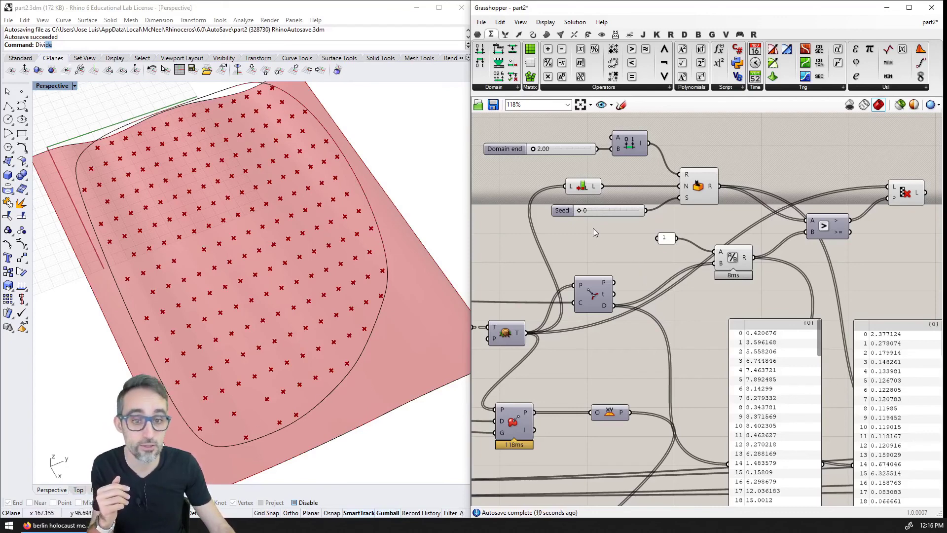
drag(577, 211, 610, 211)
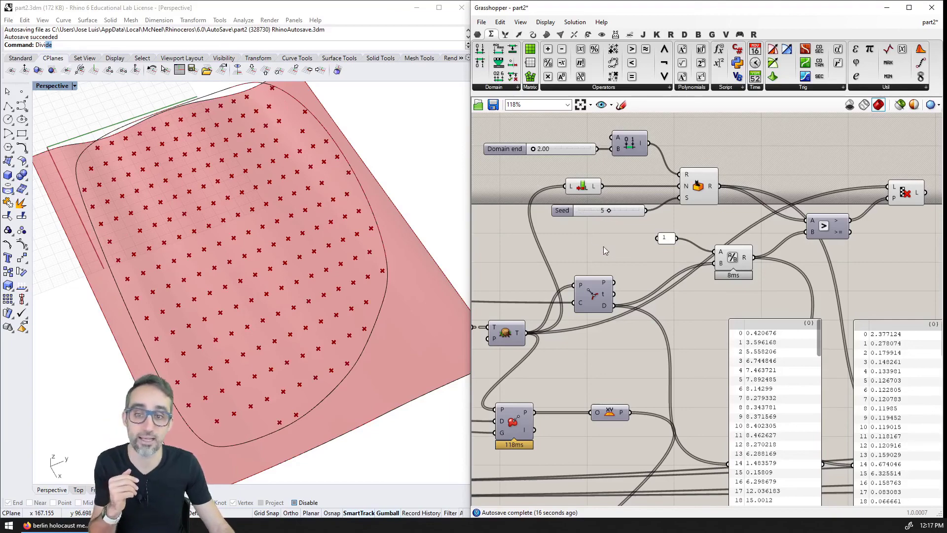
Connect the new Cull Pattern's L output to the P input of the point projection component
right_drag(606, 263, 587, 245)
right_drag(696, 246, 598, 217)
scroll(598, 216, down, 6)
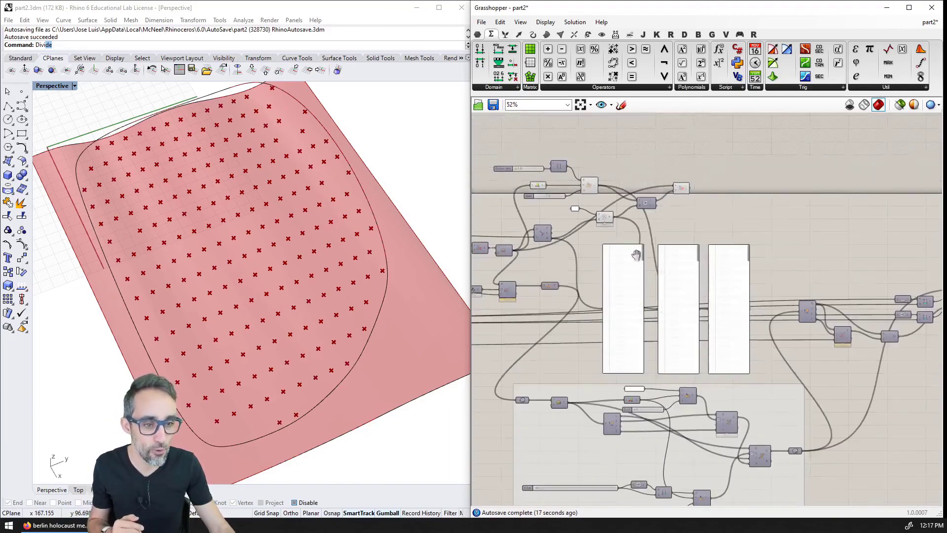
scroll(611, 208, up, 3)
click(723, 140)
right_drag(722, 140, 825, 241)
mouse_move(843, 174)
mouse_down()
mouse_move(769, 226)
mouse_move(858, 184)
mouse_up()
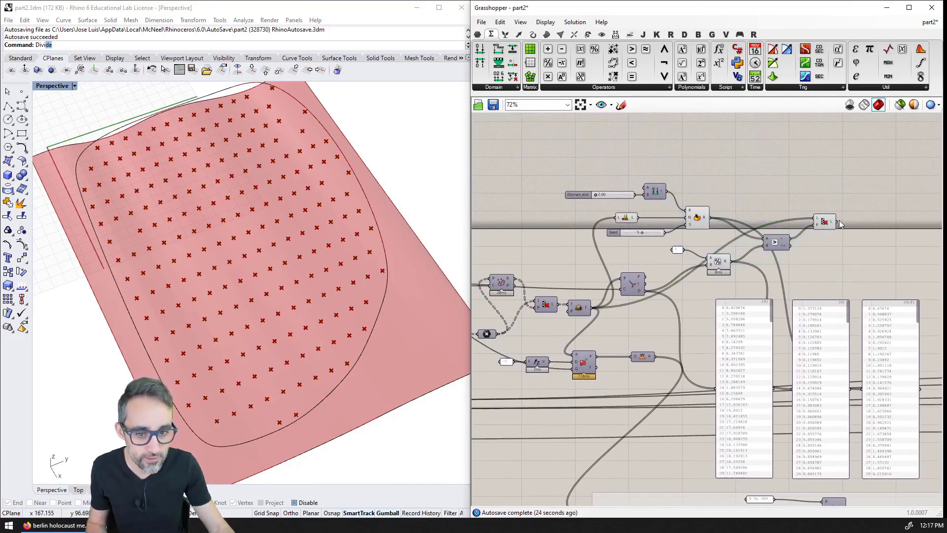
drag(841, 226, 573, 355)
Check the flatten component in the group fed by the projected points, and hide the new Cull Pattern's point preview
right_drag(623, 390, 593, 269)
scroll(601, 270, down, 1)
scroll(603, 330, up, 1)
scroll(602, 330, up, 2)
click(628, 382)
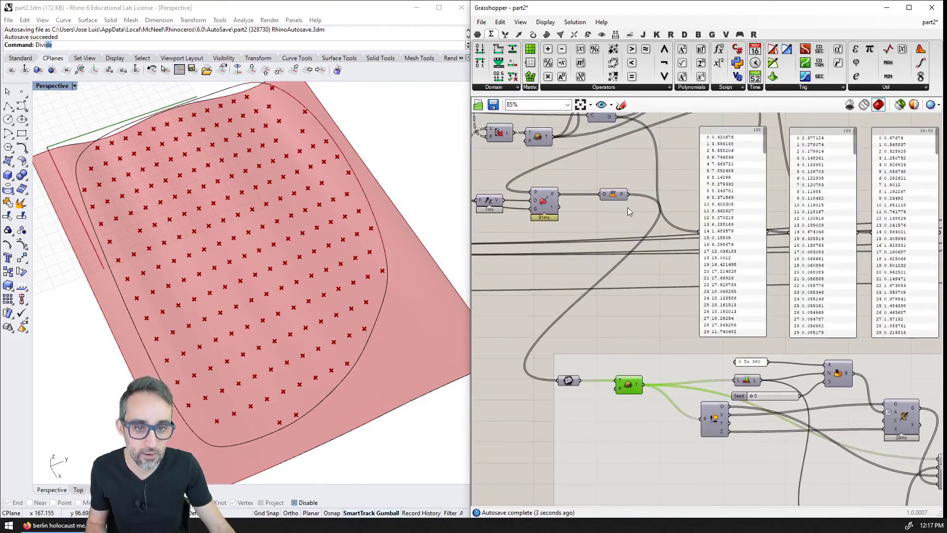
right_drag(628, 385, 598, 393)
scroll(596, 356, down, 3)
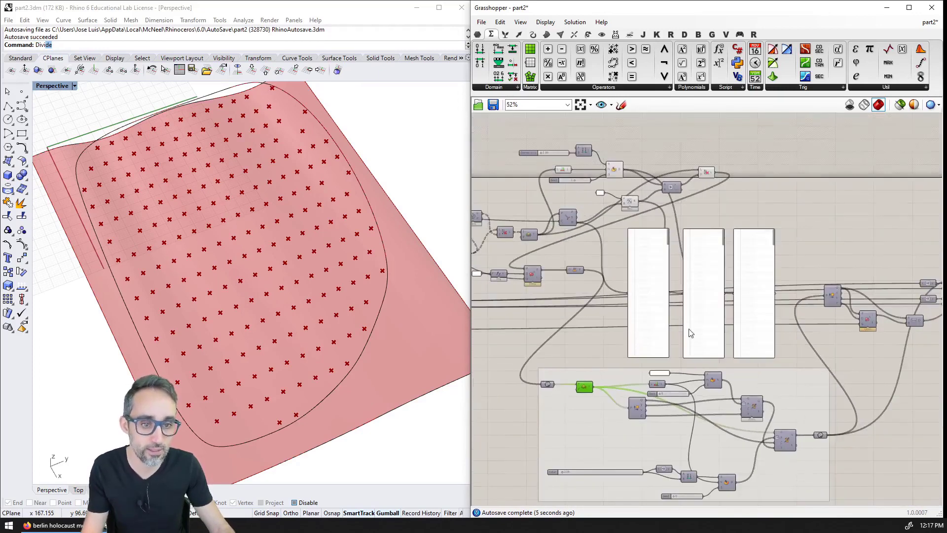
click(519, 182)
key(ctrl+q)
right_drag(590, 204, 649, 247)
drag(551, 149, 524, 190)
Turn on the preview of the final component in the chain to display the memorial blocks
right_drag(879, 237, 723, 213)
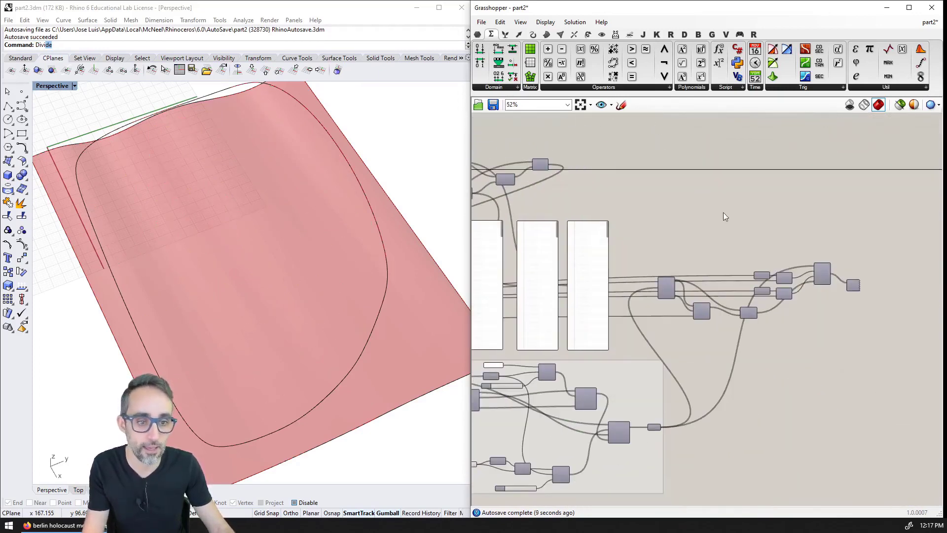
click(828, 281)
click(853, 286)
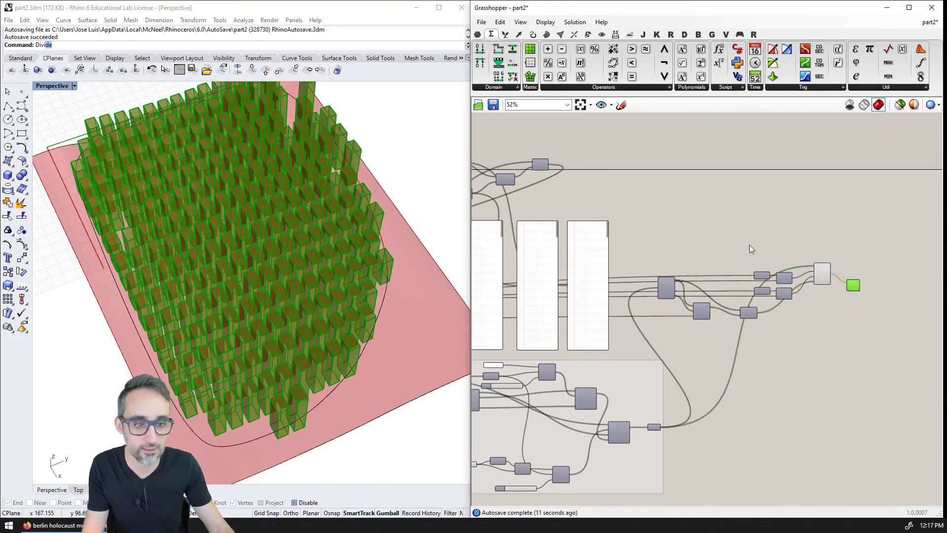
click(790, 260)
click(822, 274)
Switch Rhino to a maximized Top view and examine how the blocks are distributed along the boundary curve
right_drag(424, 346, 221, 267)
double_click(58, 87)
double_click(45, 88)
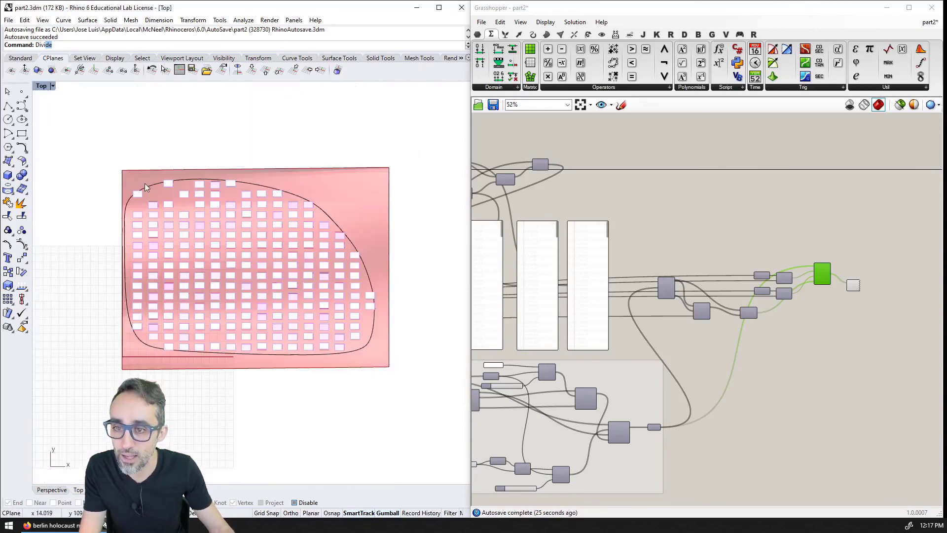
scroll(146, 193, up, 3)
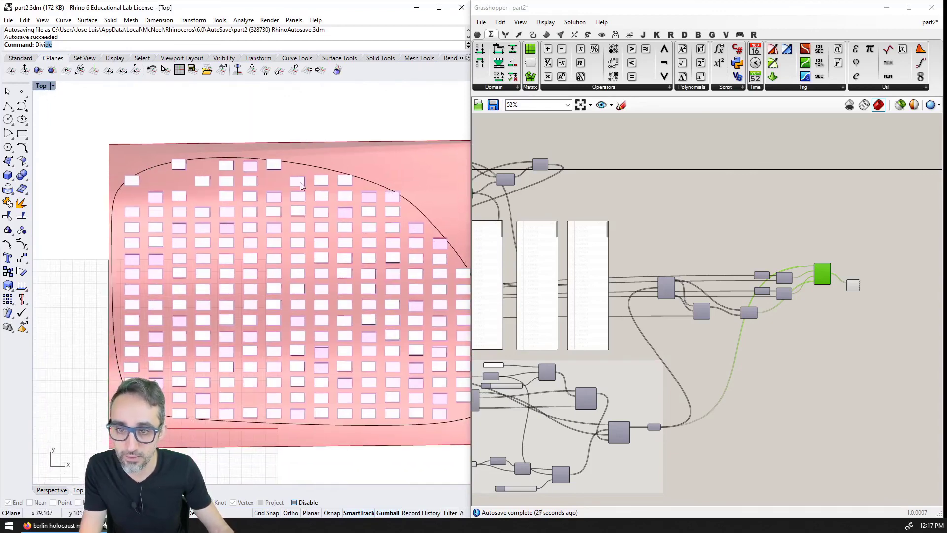
right_drag(414, 220, 363, 206)
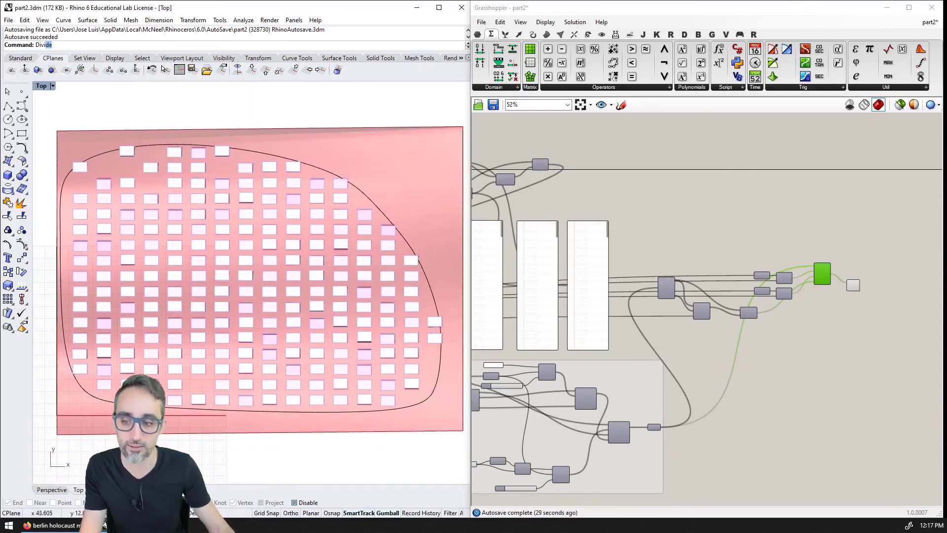